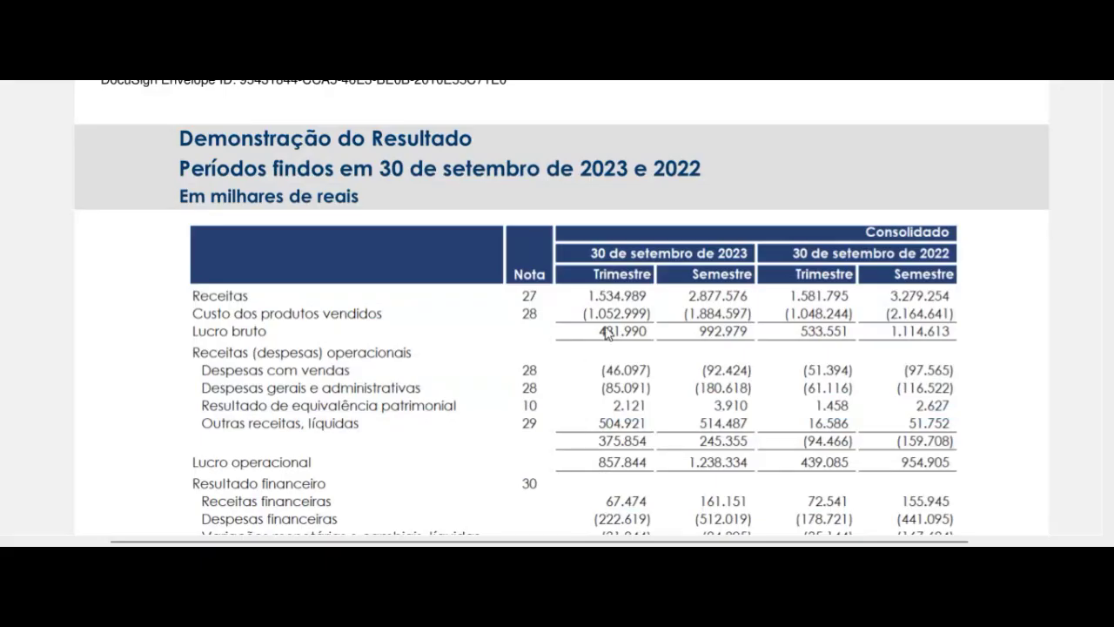
# Step: Examine the periods being compared: the 9M22 and 9M23 columns, the 3T22 and 3T23 columns, and the 2T23 header
pyautogui.scroll(1, 684, 234)
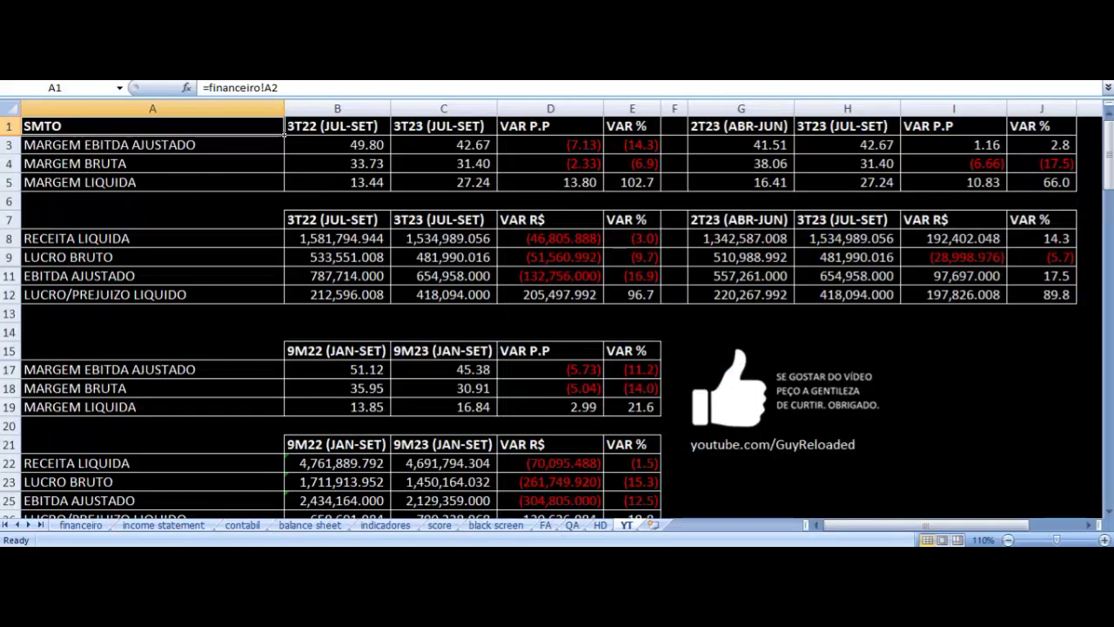
pyautogui.moveTo(346, 351); pyautogui.dragTo(470, 448)
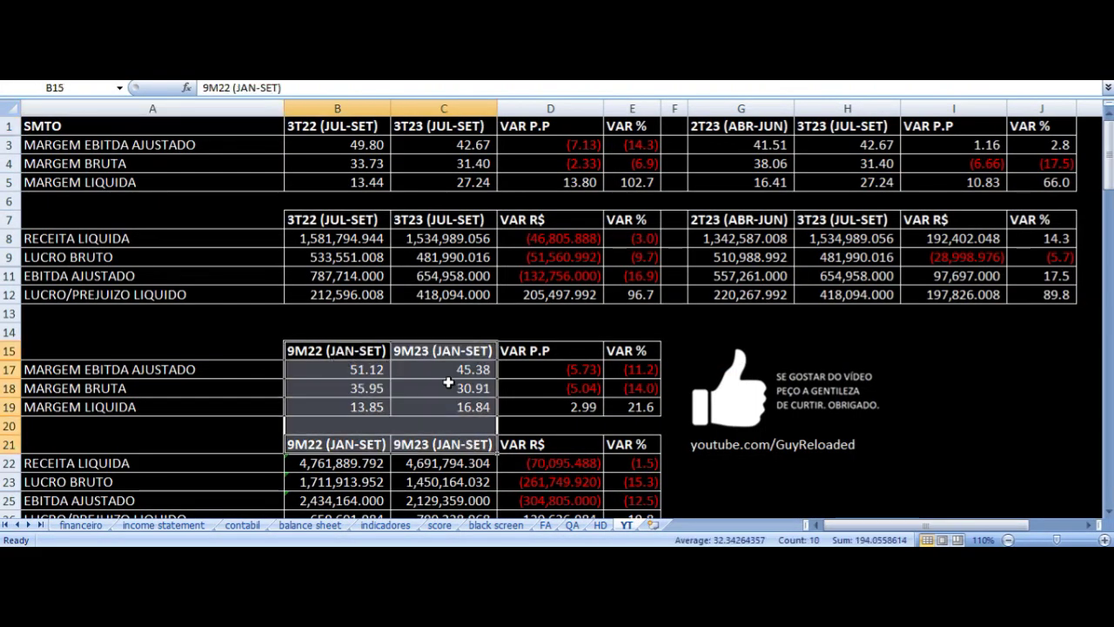
pyautogui.click(341, 134)
pyautogui.moveTo(341, 135); pyautogui.dragTo(440, 254)
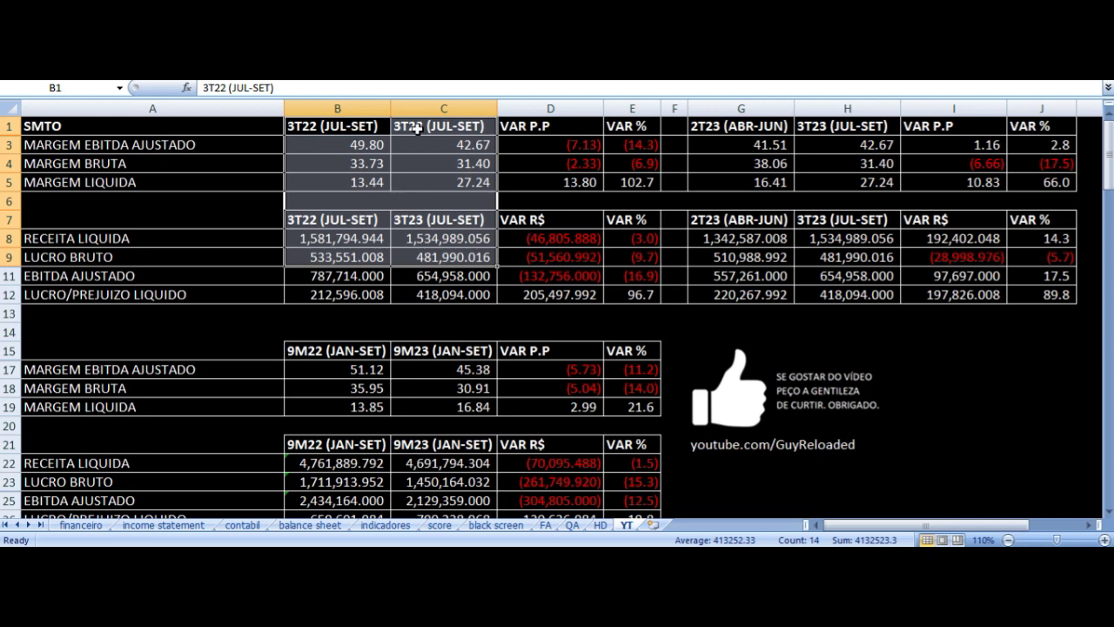
pyautogui.click(417, 128)
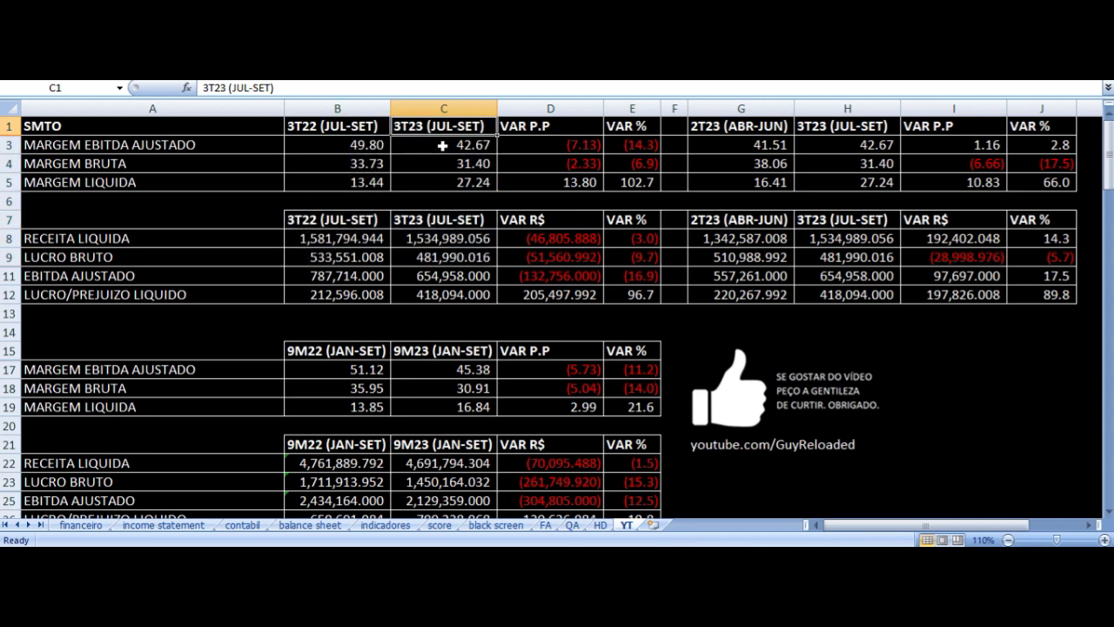
pyautogui.click(722, 133)
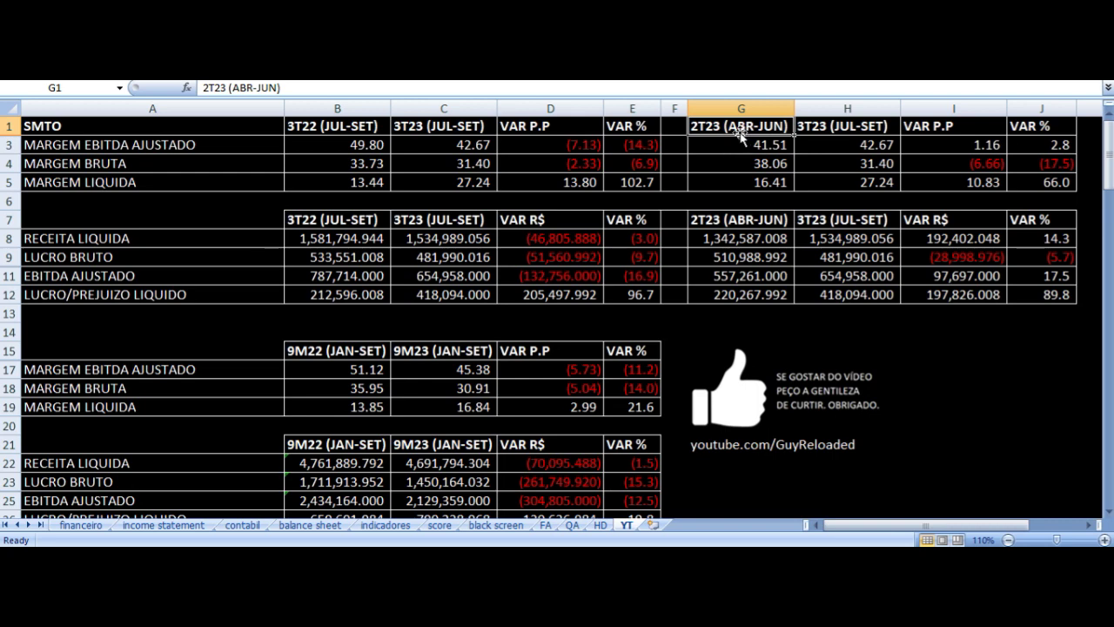
# Step: Highlight in turn the 3T22–3T23, 2T23–3T23 and 9M22–9M23 comparison blocks, including their variation columns
pyautogui.click(342, 127)
pyautogui.moveTo(342, 127); pyautogui.dragTo(636, 286)
pyautogui.moveTo(764, 125); pyautogui.dragTo(1034, 304)
pyautogui.moveTo(338, 349); pyautogui.dragTo(543, 464)
# Step: Examine the adjusted EBITDA margin for 3T22 and 3T23 and its percentage-point variation
pyautogui.click(348, 145)
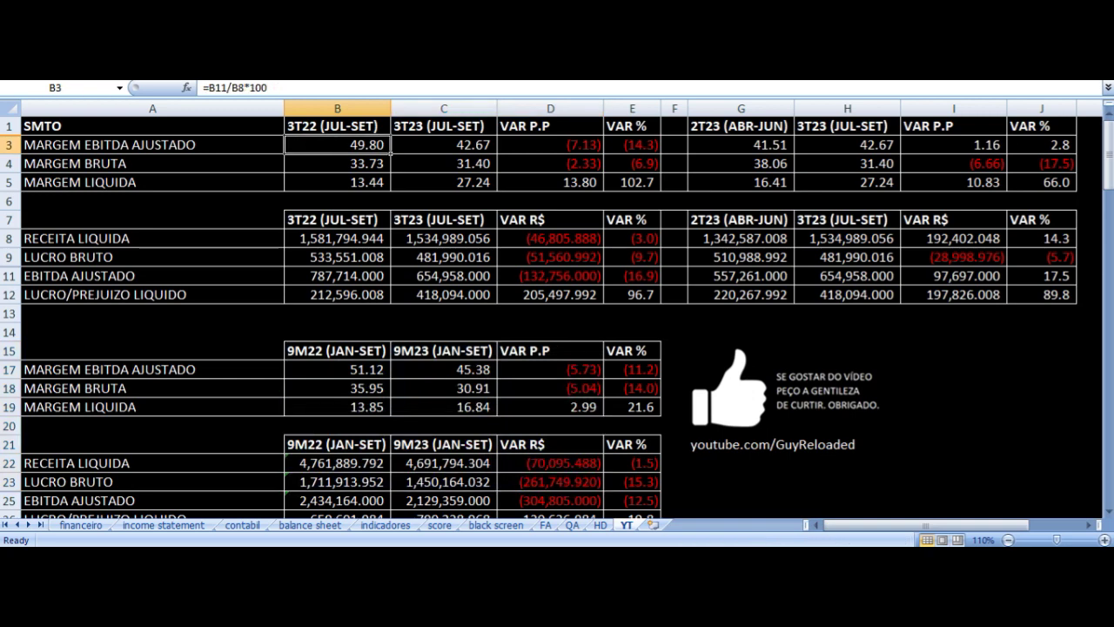
pyautogui.click(153, 144)
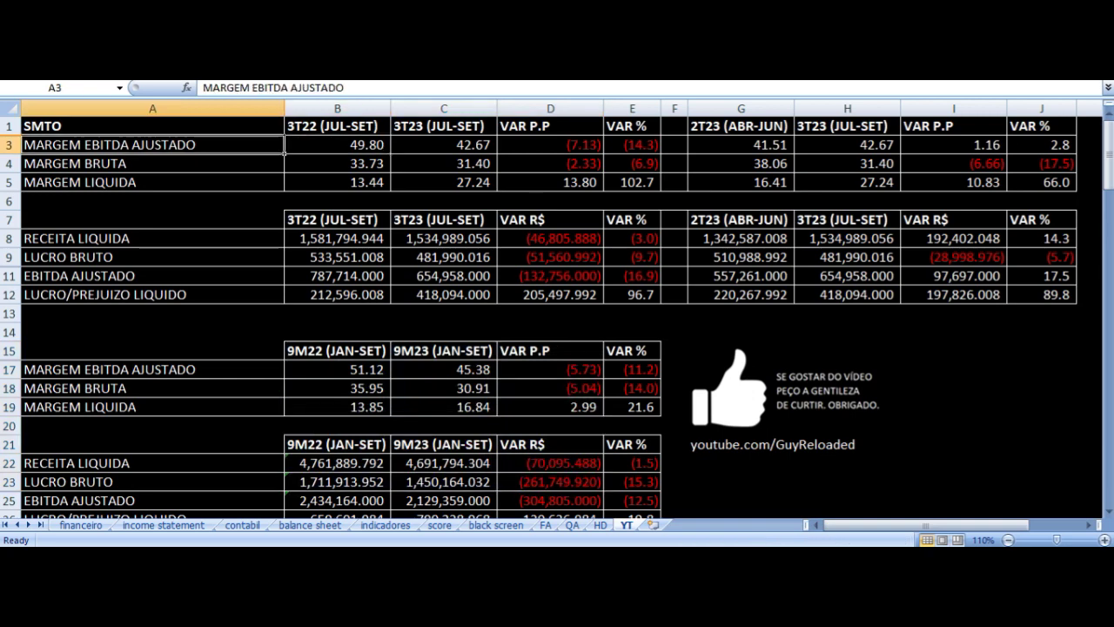
pyautogui.click(348, 144)
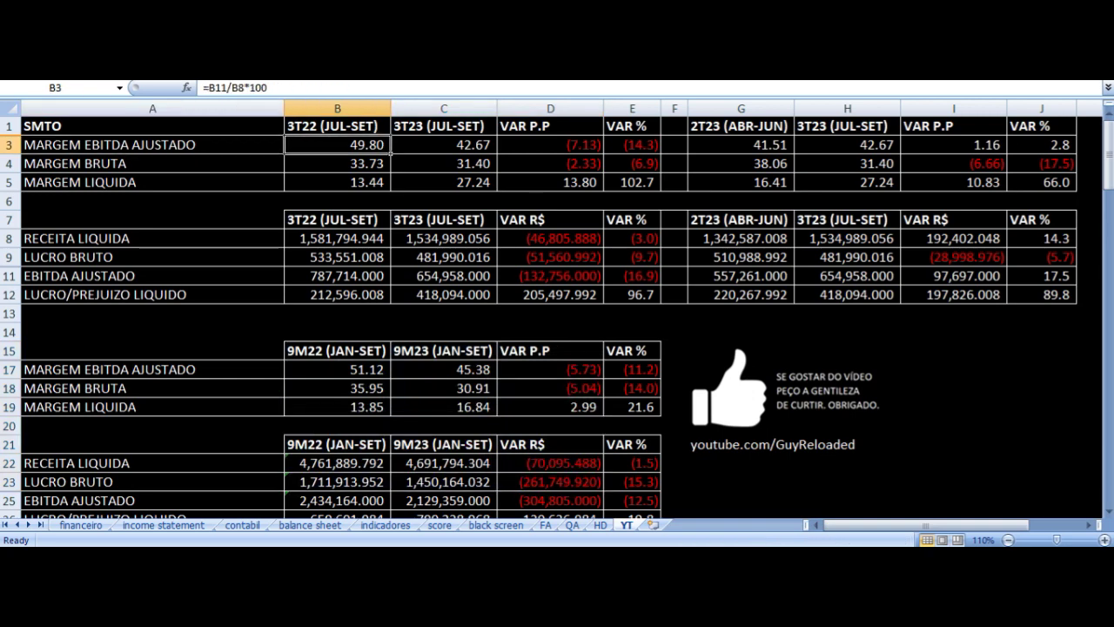
pyautogui.click(444, 144)
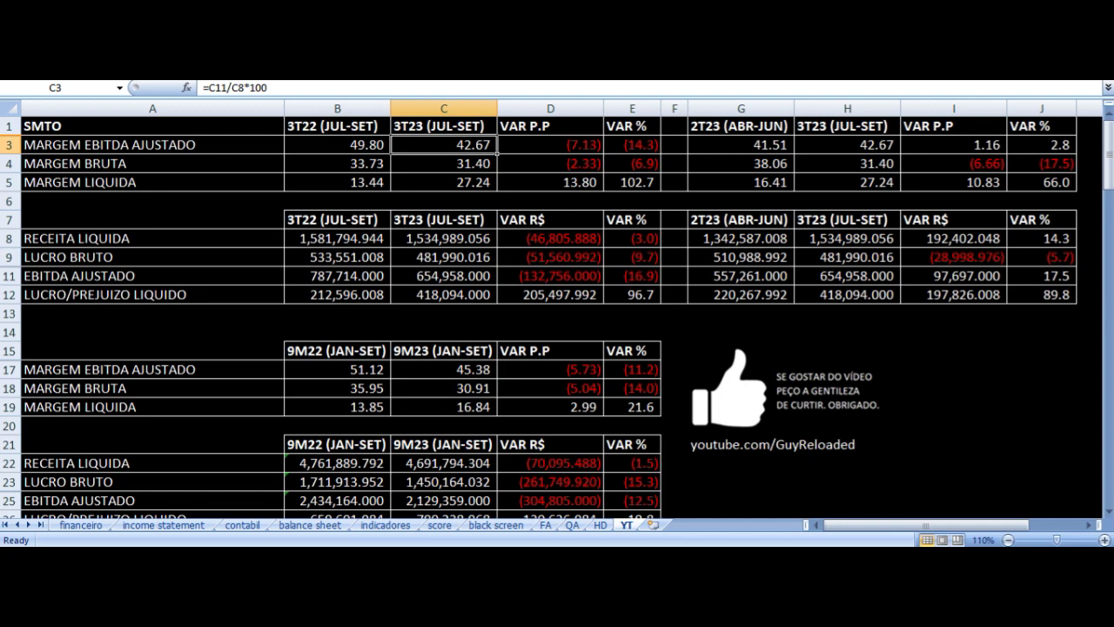
pyautogui.click(550, 144)
pyautogui.press('Up')
pyautogui.press('Down')
# Step: Examine the gross margin (MARGEM BRUTA) for 3T22 and 3T23 and its percentage-point variation
pyautogui.press('Down')
pyautogui.press('Left')
pyautogui.press('Left')
pyautogui.press('Left')
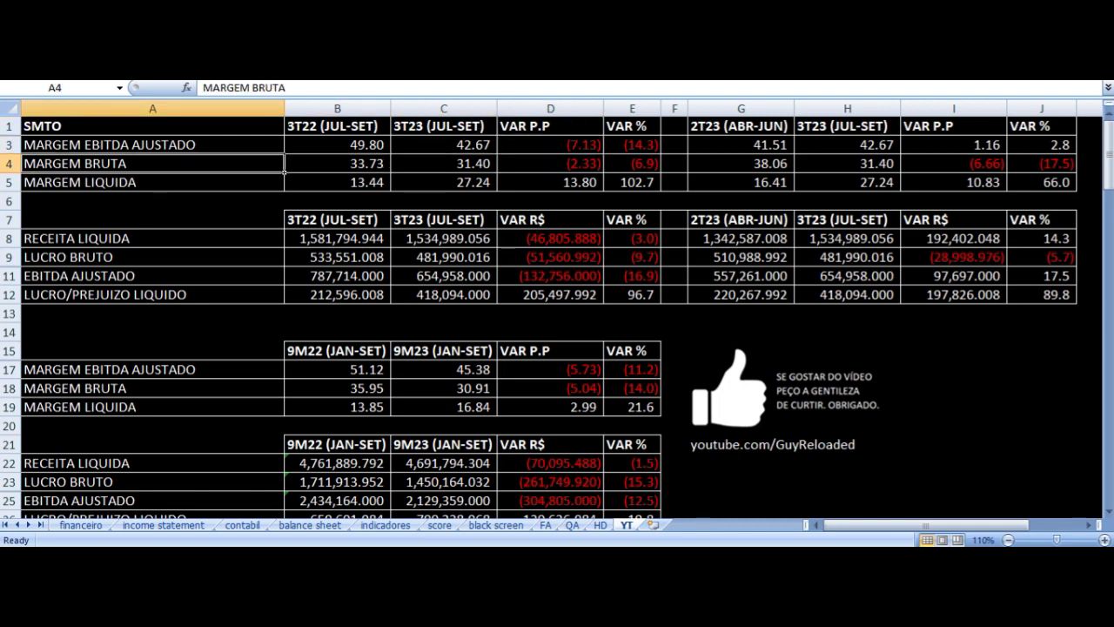
pyautogui.click(337, 163)
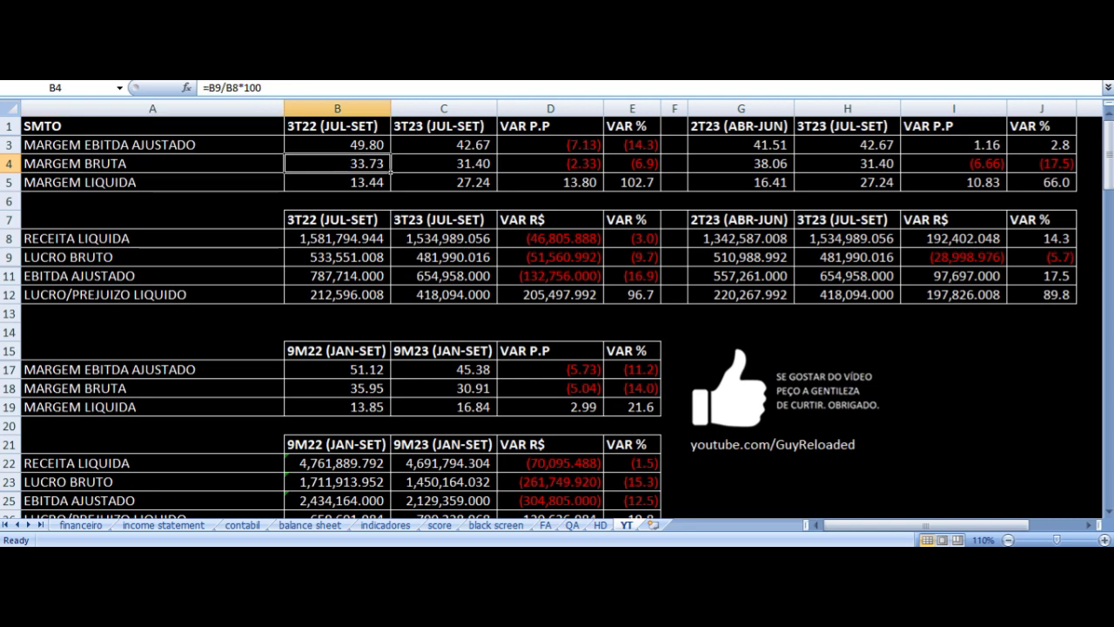
pyautogui.click(444, 162)
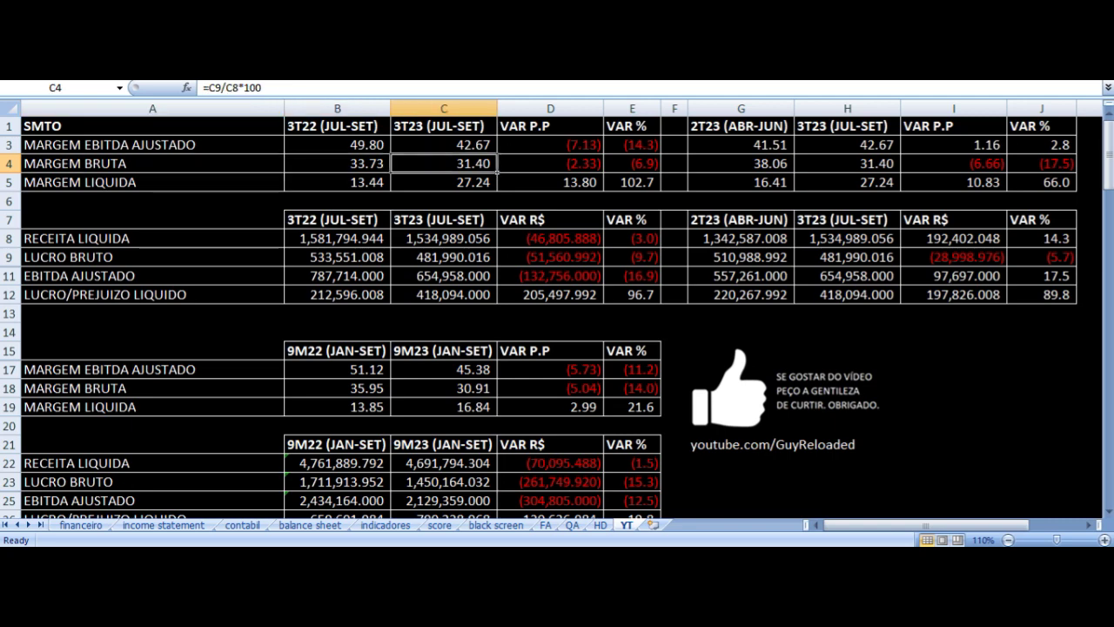
pyautogui.press('Right')
pyautogui.press('Up')
pyautogui.press('Up')
pyautogui.press('Down')
pyautogui.press('Down')
# Step: Examine the net margin (MARGEM LIQUIDA) for 3T22 and 3T23 and its percentage-point variation
pyautogui.press('Down')
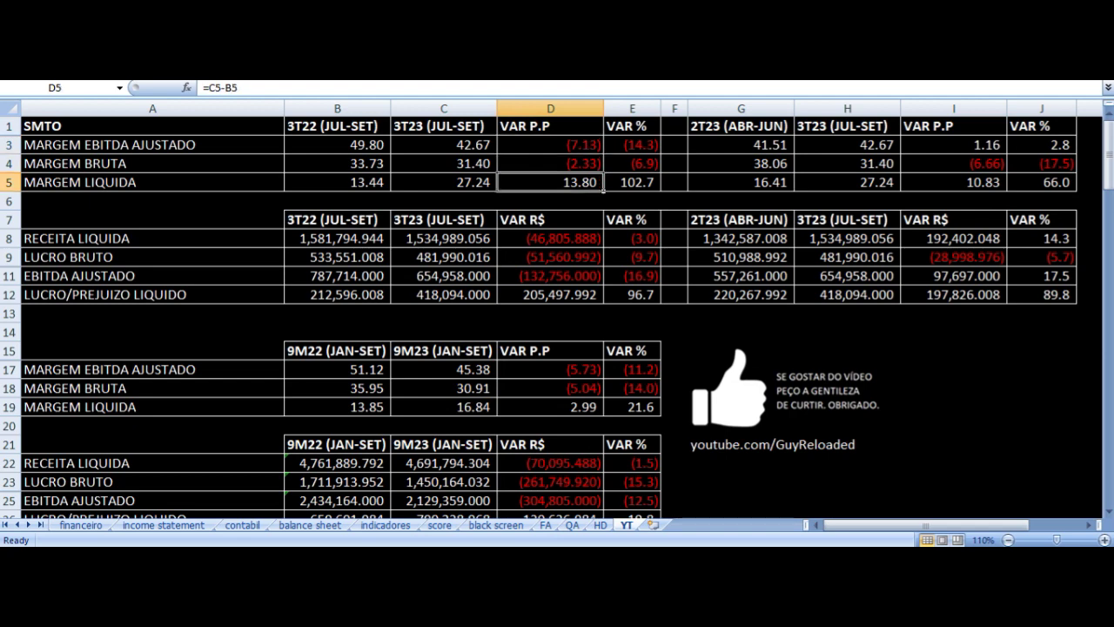
pyautogui.press('Left')
pyautogui.press('Left')
pyautogui.press('Left')
pyautogui.press('Right')
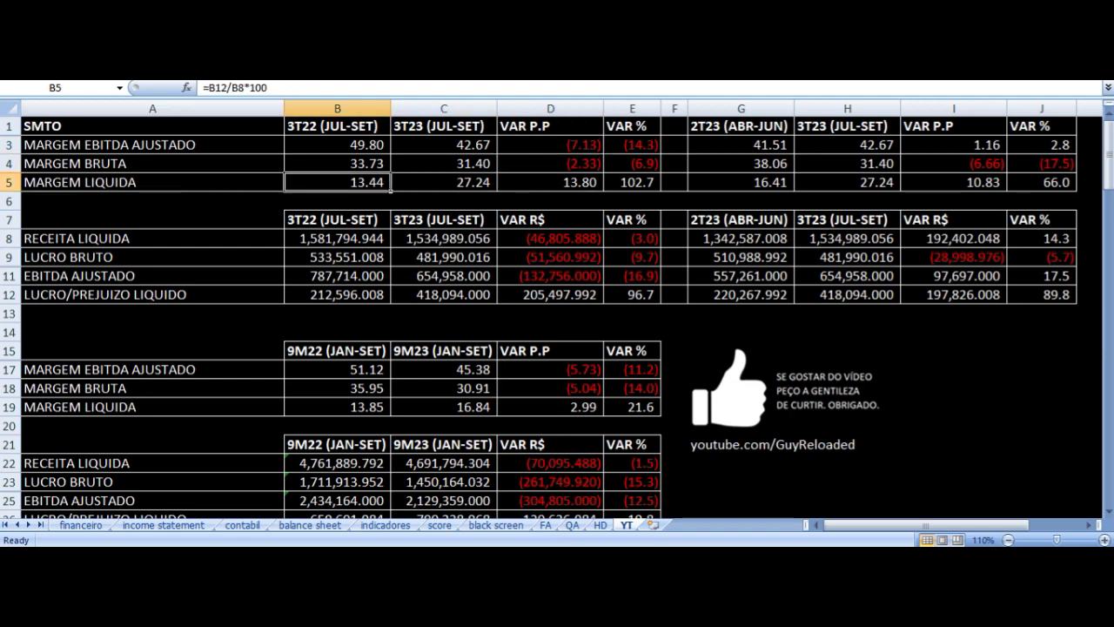
pyautogui.press('Right')
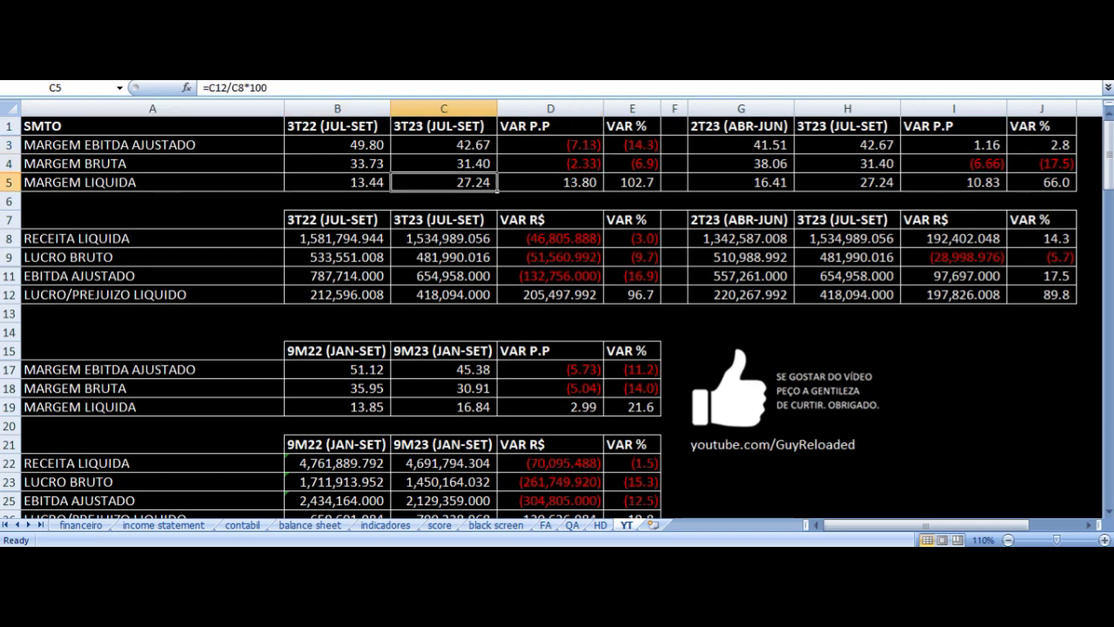
pyautogui.press('Right')
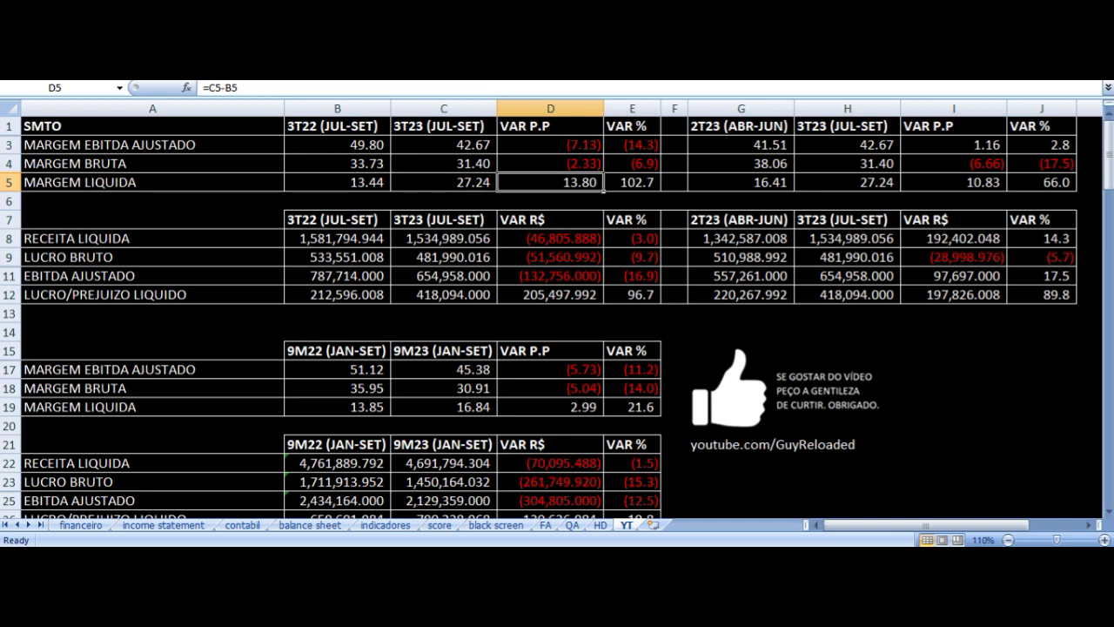
pyautogui.press('Up')
pyautogui.press('Up')
pyautogui.press('Up')
pyautogui.press('Down')
pyautogui.press('Down')
pyautogui.press('Down')
# Step: Examine the net revenue (RECEITA LIQUIDA) for 3T22 and 3T23 and its variation in reais and percent
pyautogui.press('Down')
pyautogui.press('Down')
pyautogui.press('Down')
pyautogui.press('Home')
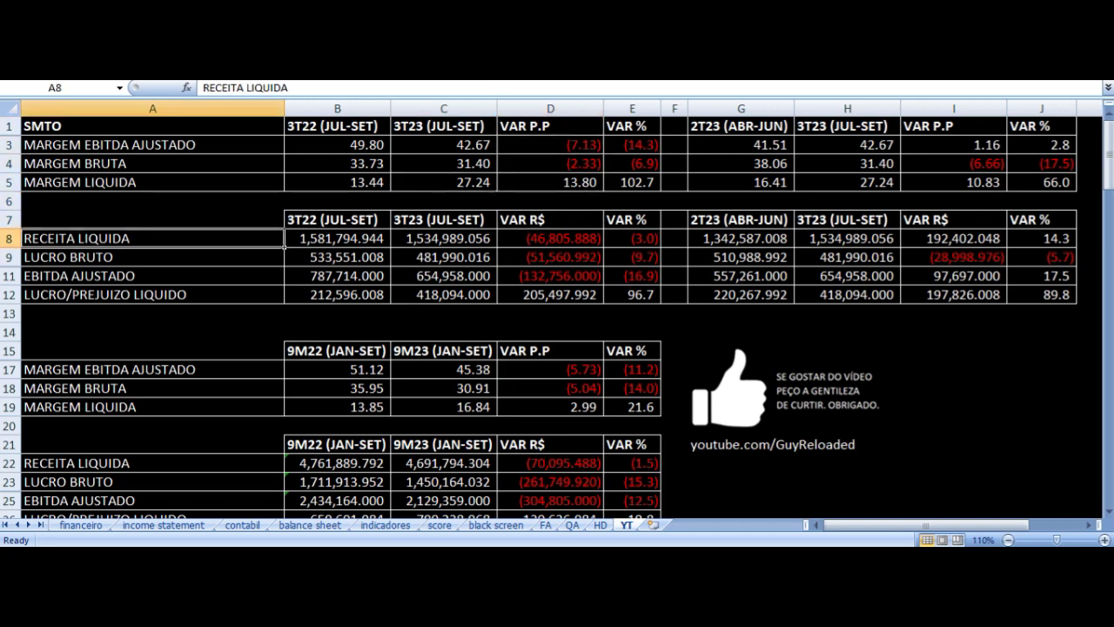
pyautogui.press('Right')
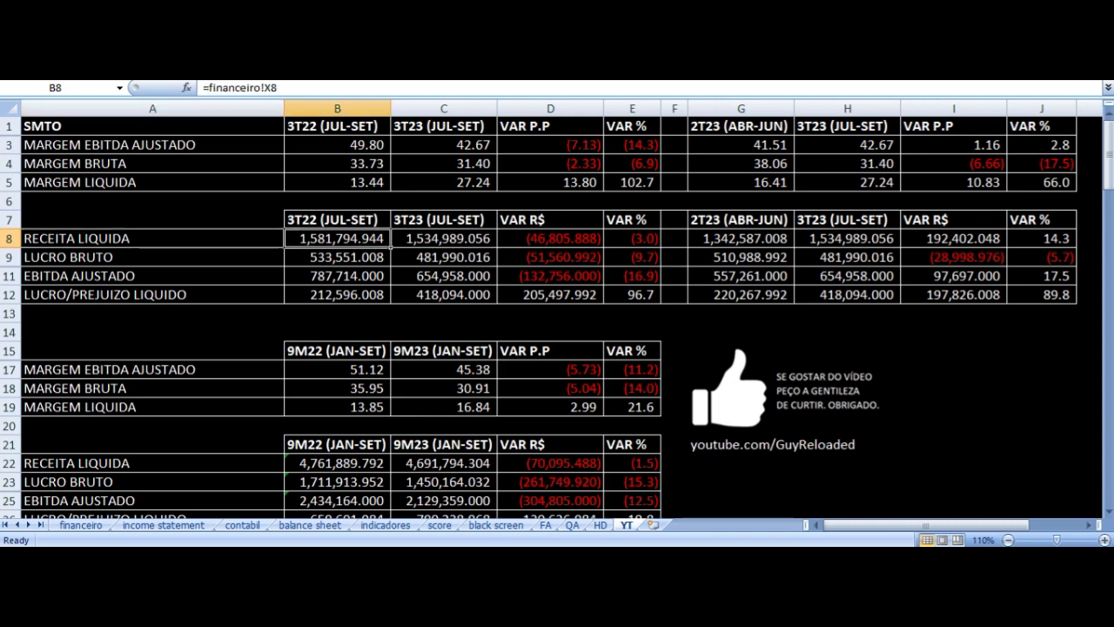
pyautogui.press('Right')
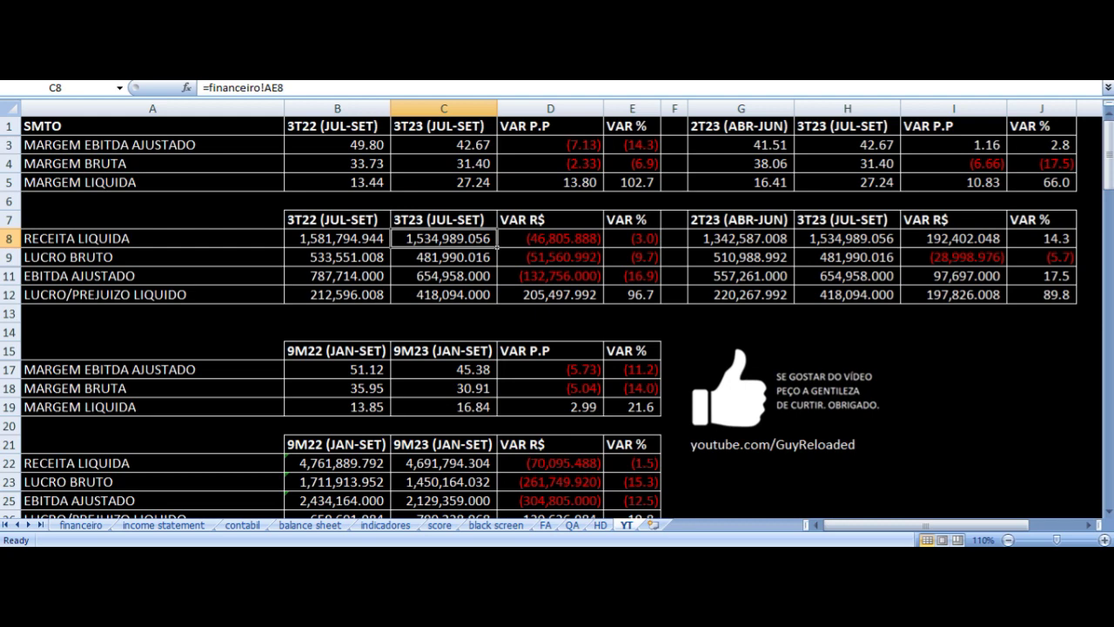
pyautogui.press('Right')
pyautogui.press('Right')
# Step: Examine the gross profit (LUCRO BRUTO) for 3T22 and 3T23 and its variation in reais and percent
pyautogui.press('Down')
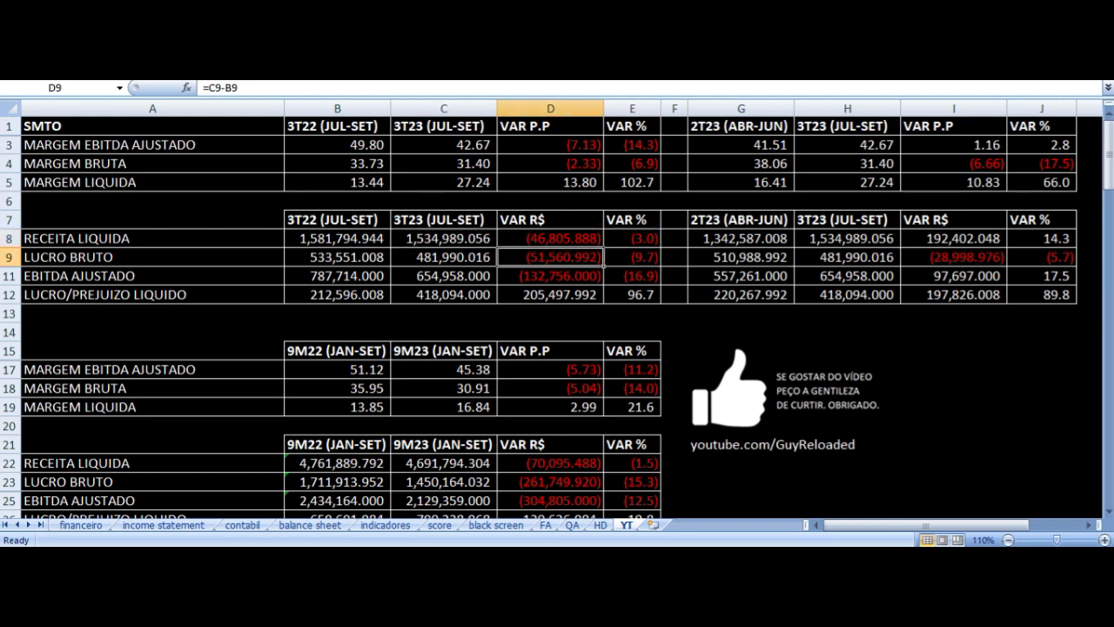
pyautogui.press('Left')
pyautogui.press('Left')
pyautogui.press('Left')
pyautogui.press('Left')
pyautogui.press('Right')
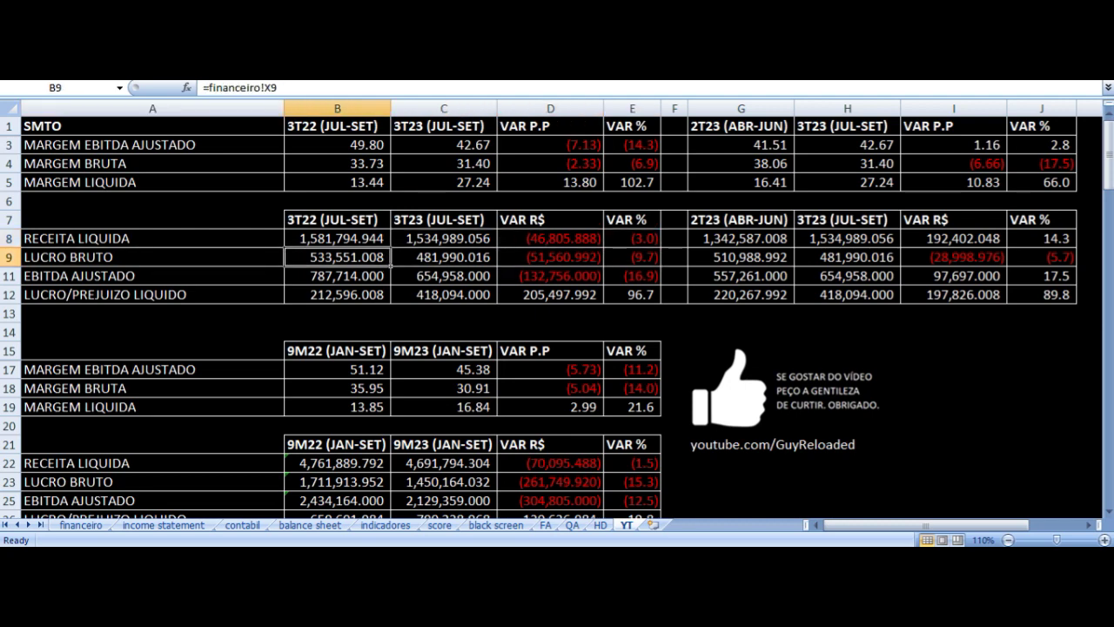
pyautogui.press('Right')
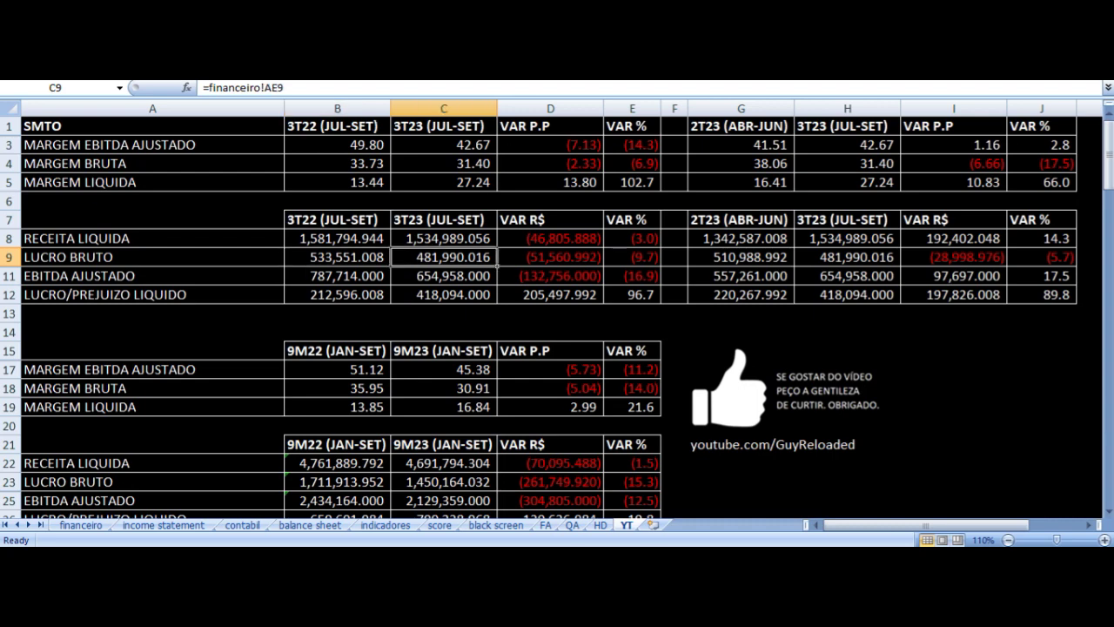
pyautogui.press('Right')
pyautogui.press('Right')
# Step: Examine the adjusted EBITDA amount for 3T22 and 3T23 and its variation in reais and percent
pyautogui.press('Down')
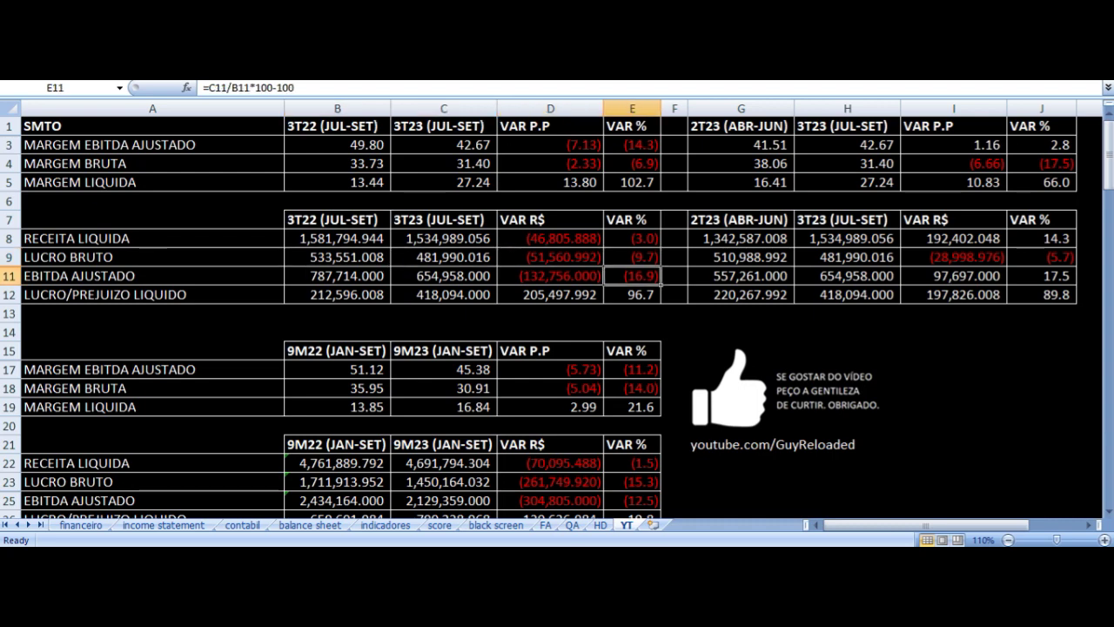
pyautogui.press('Left')
pyautogui.press('Left')
pyautogui.press('Left')
pyautogui.press('Left')
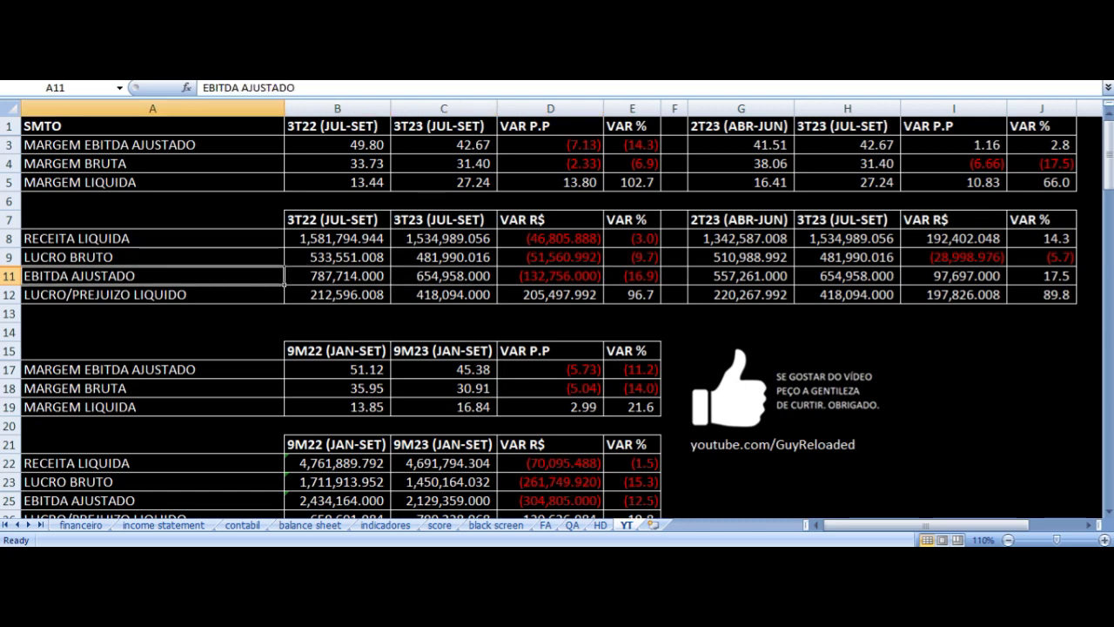
pyautogui.press('Right')
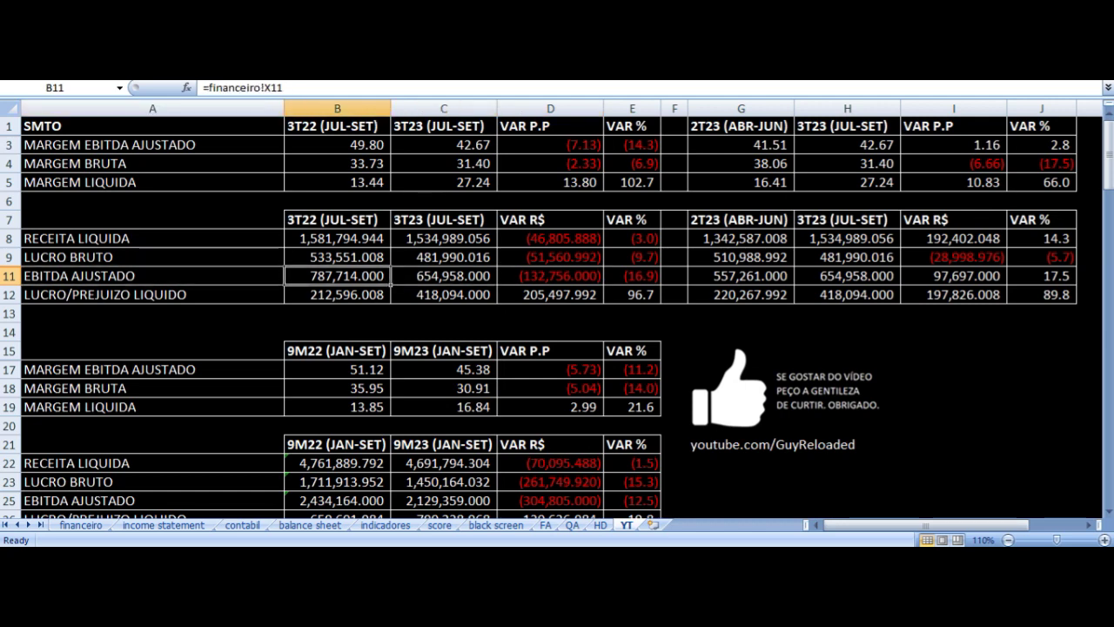
pyautogui.press('Right')
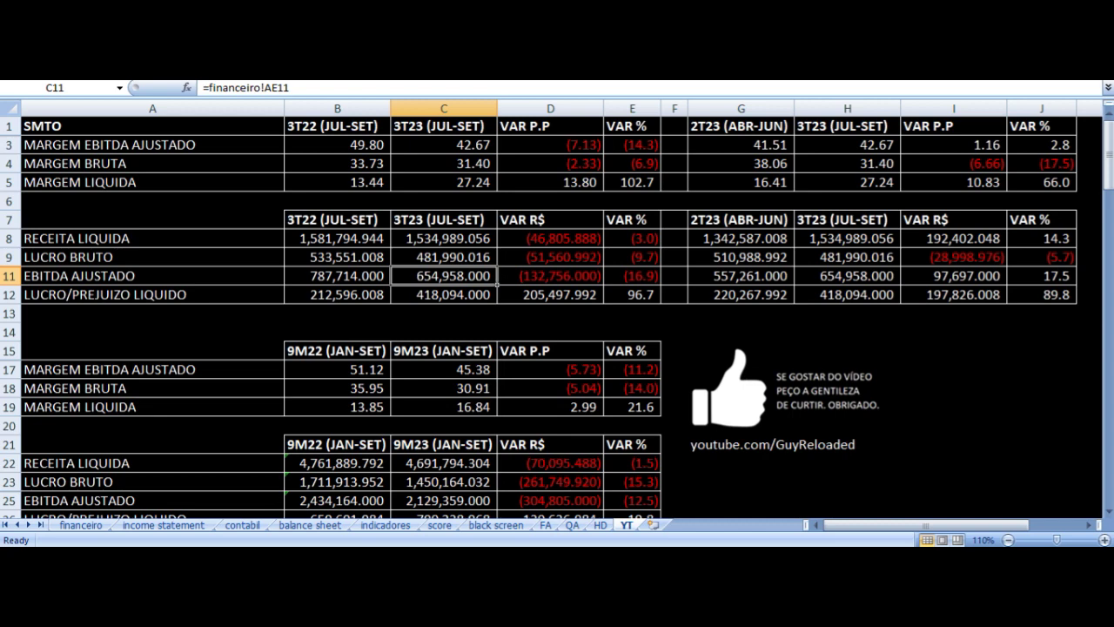
pyautogui.press('Right')
pyautogui.press('Right')
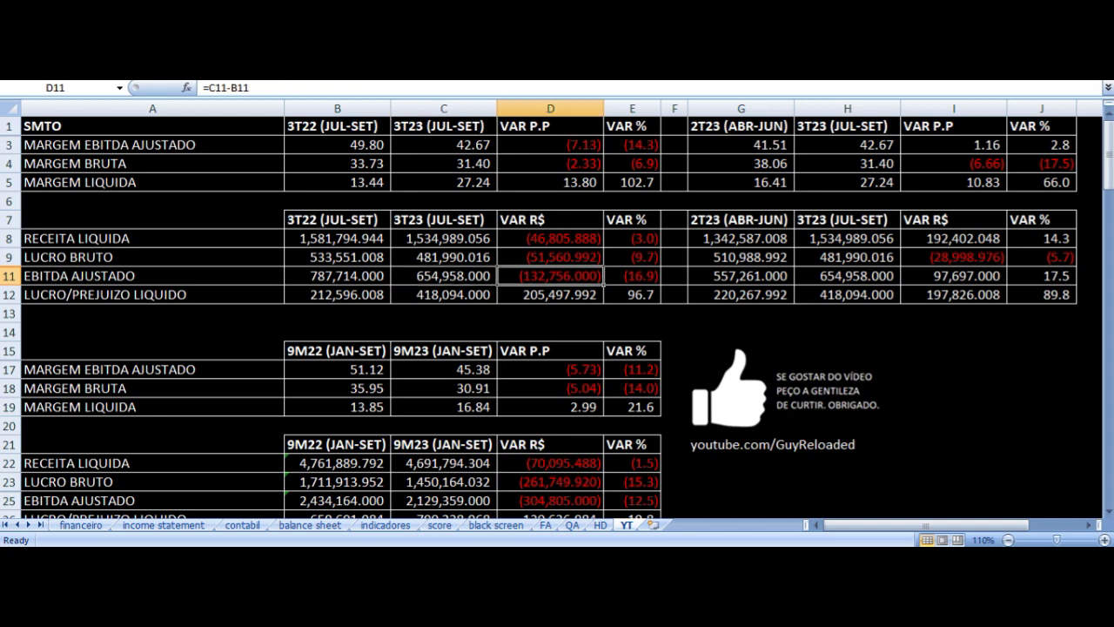
# Step: Examine the net profit or loss (LUCRO/PREJUIZO LIQUIDO) for 3T22 and 3T23 and its variation in reais and percent
pyautogui.press('Down')
pyautogui.press('Left')
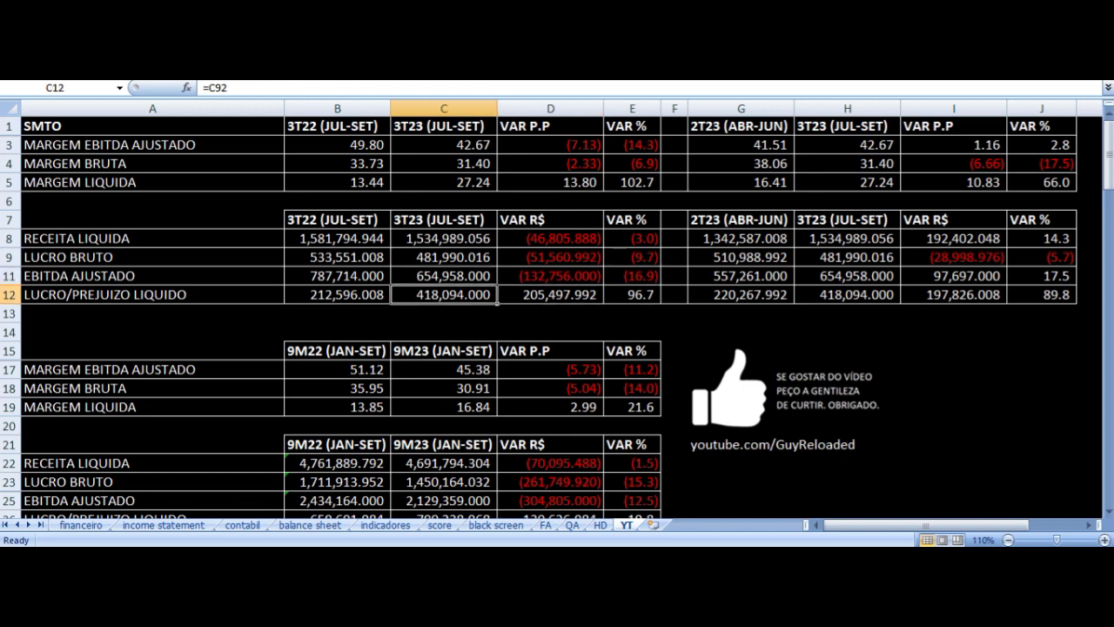
pyautogui.press('Left')
pyautogui.press('Left')
pyautogui.press('Left')
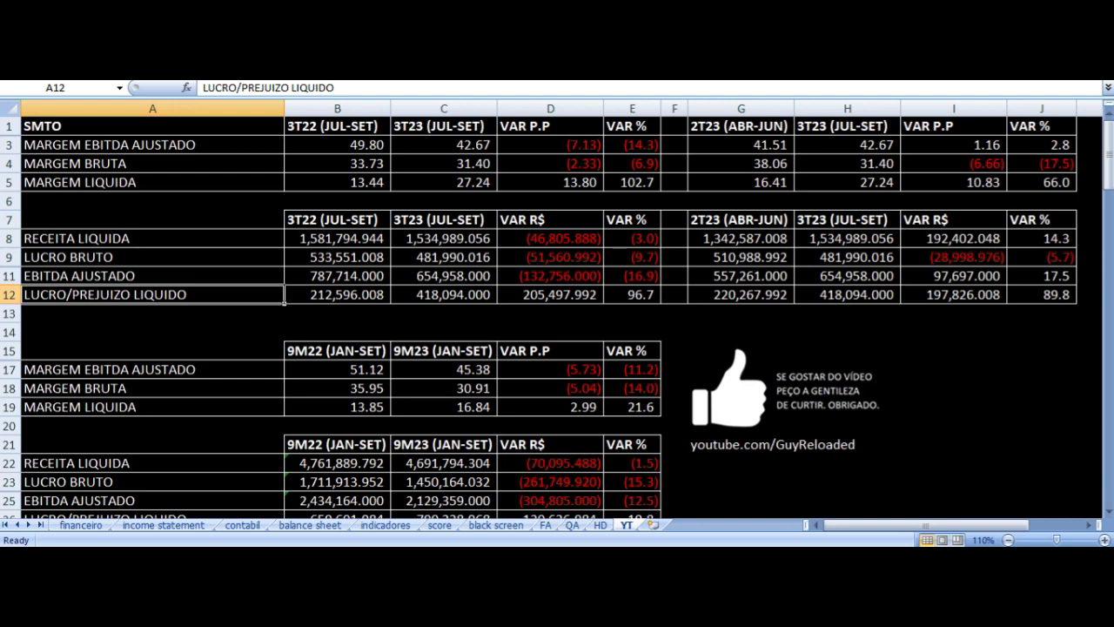
pyautogui.press('Right')
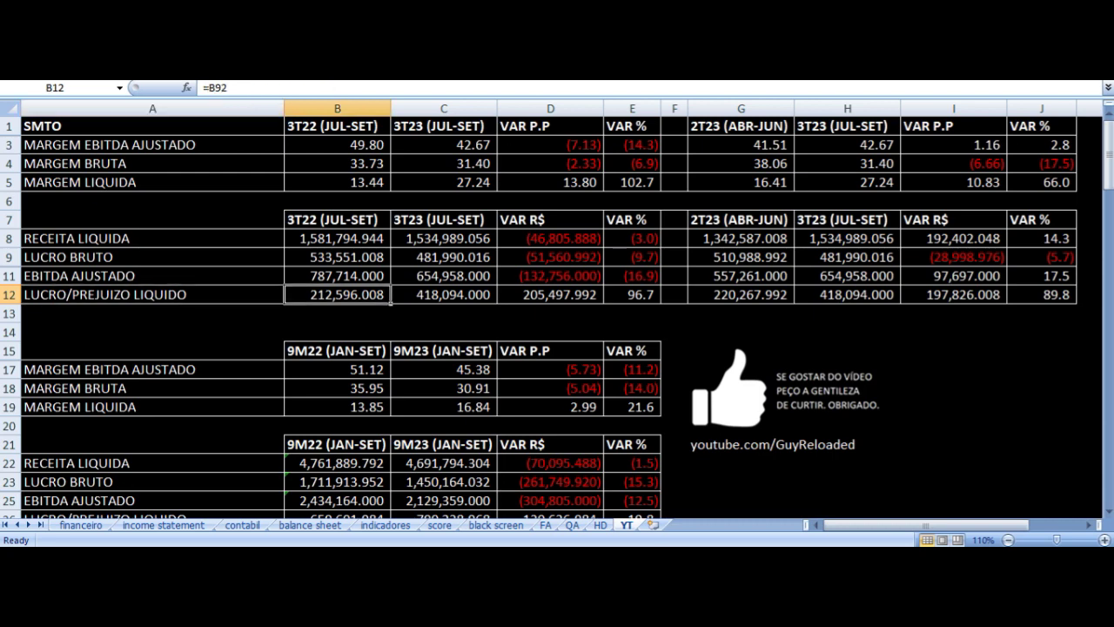
pyautogui.press('Right')
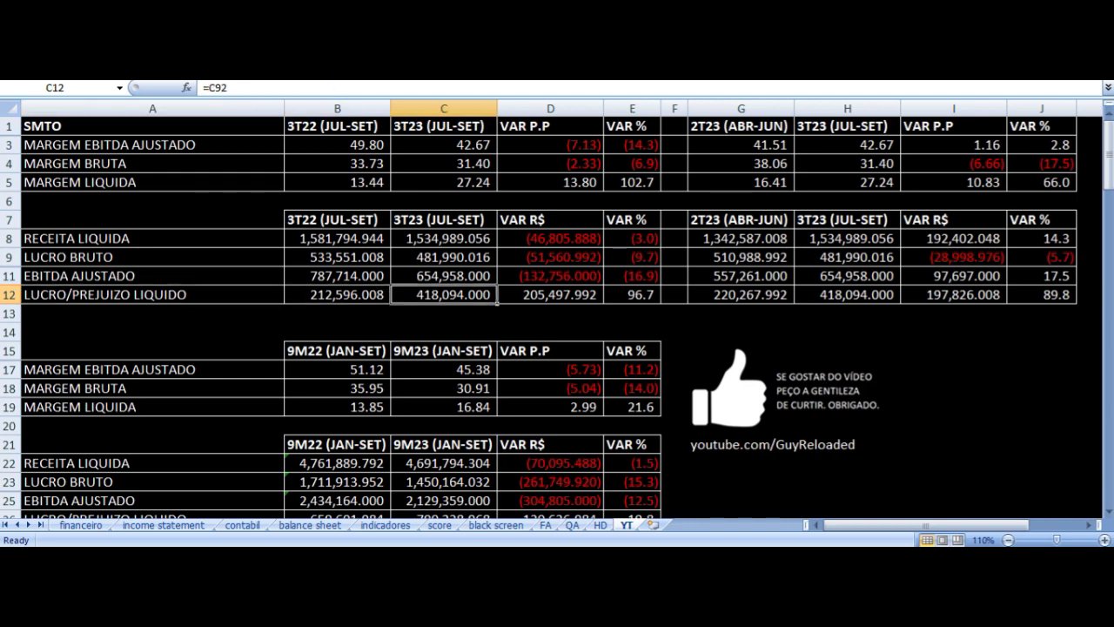
pyautogui.press('Right')
pyautogui.press('Right')
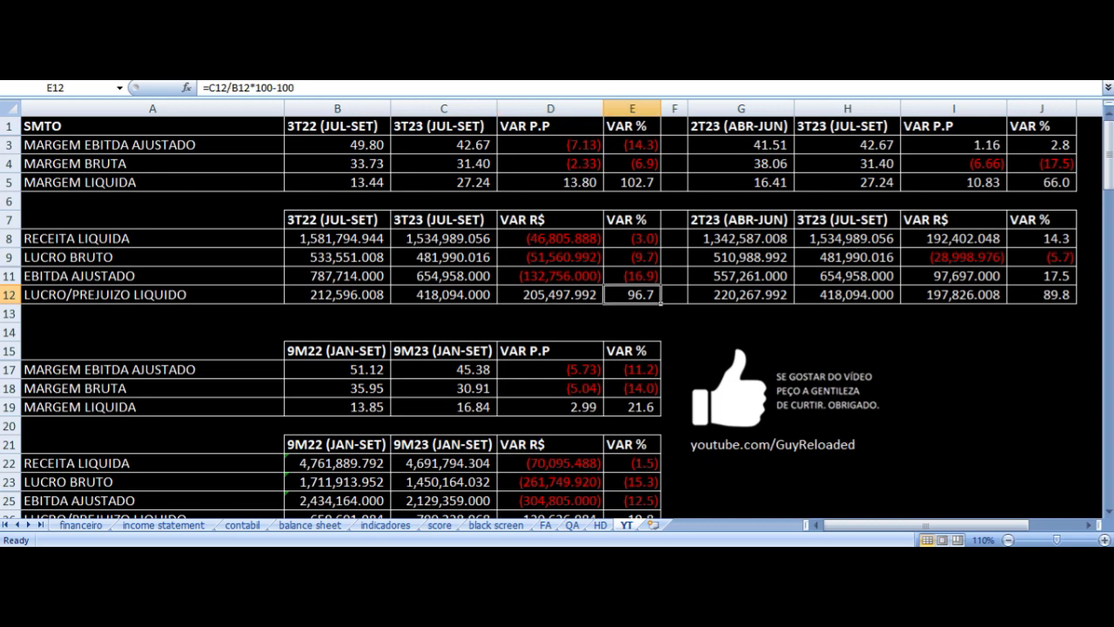
# Step: Review the whole 3T22–3T23 results block from net revenue down to net profit, ending on the percentage variations
pyautogui.press('Left')
pyautogui.press('Left')
pyautogui.press('Left')
pyautogui.press('Up')
pyautogui.press('Up')
pyautogui.press('Up')
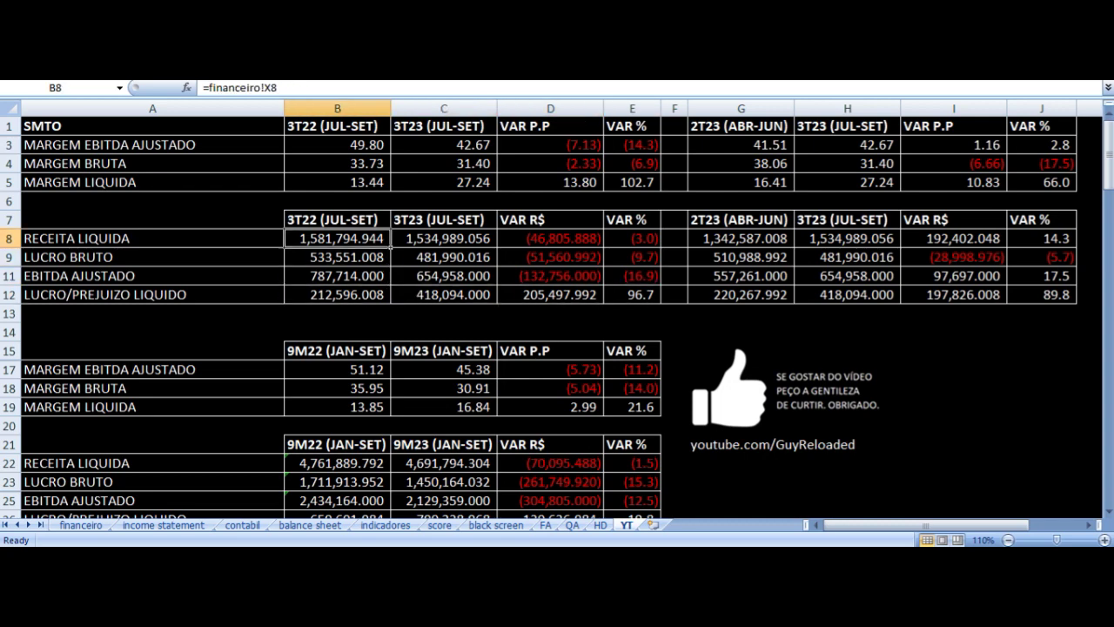
pyautogui.press('Right')
pyautogui.press('Right')
pyautogui.press('Right')
pyautogui.press('Down')
pyautogui.press('Down')
pyautogui.press('Down')
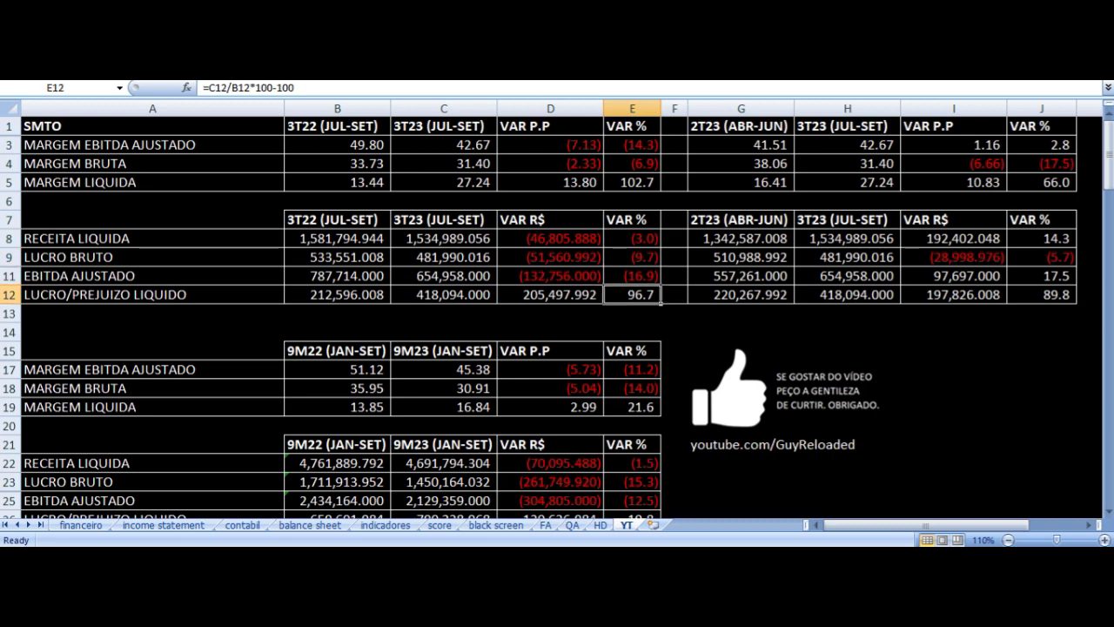
# Step: Recheck the 3T22–3T23 net profit row from its label across to the variation in reais
pyautogui.press('Left')
pyautogui.press('Left')
pyautogui.press('Left')
pyautogui.press('Left')
pyautogui.press('Right')
pyautogui.press('Right')
pyautogui.press('Right')
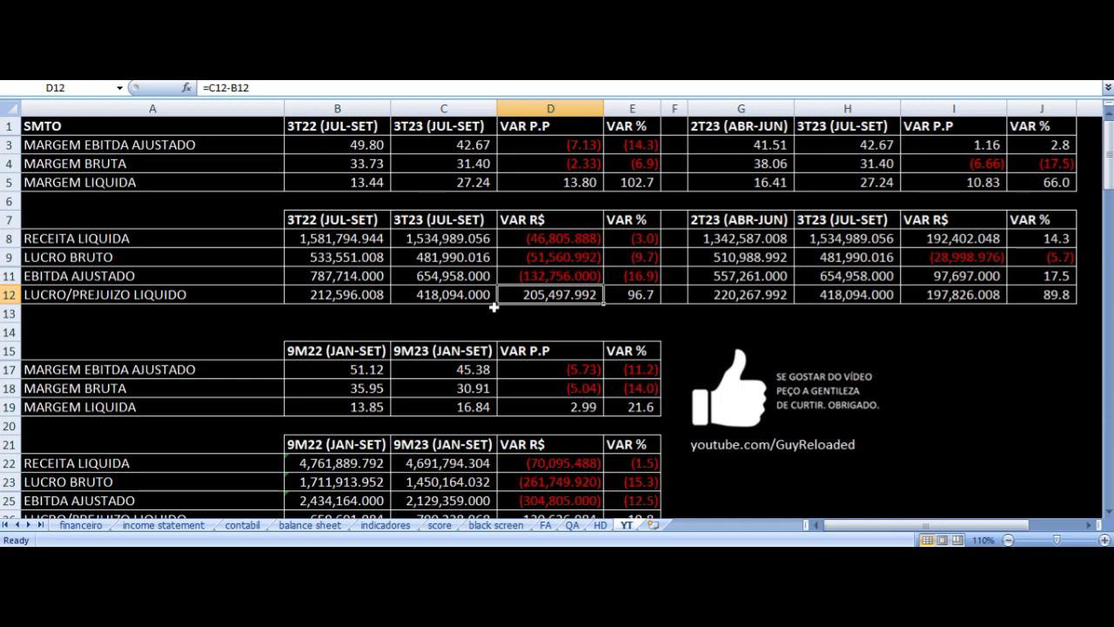
# Step: Compare the 3T22–3T23 net revenue, gross profit and adjusted EBITDA rows with net profit in both quarters
pyautogui.moveTo(376, 238); pyautogui.dragTo(651, 277)
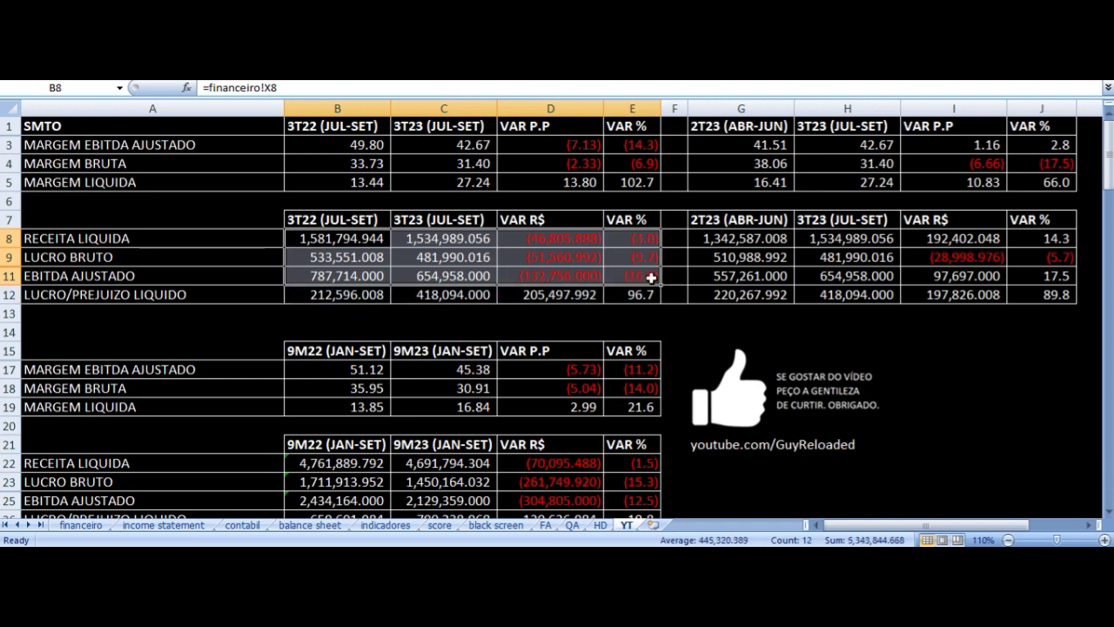
pyautogui.click(345, 293)
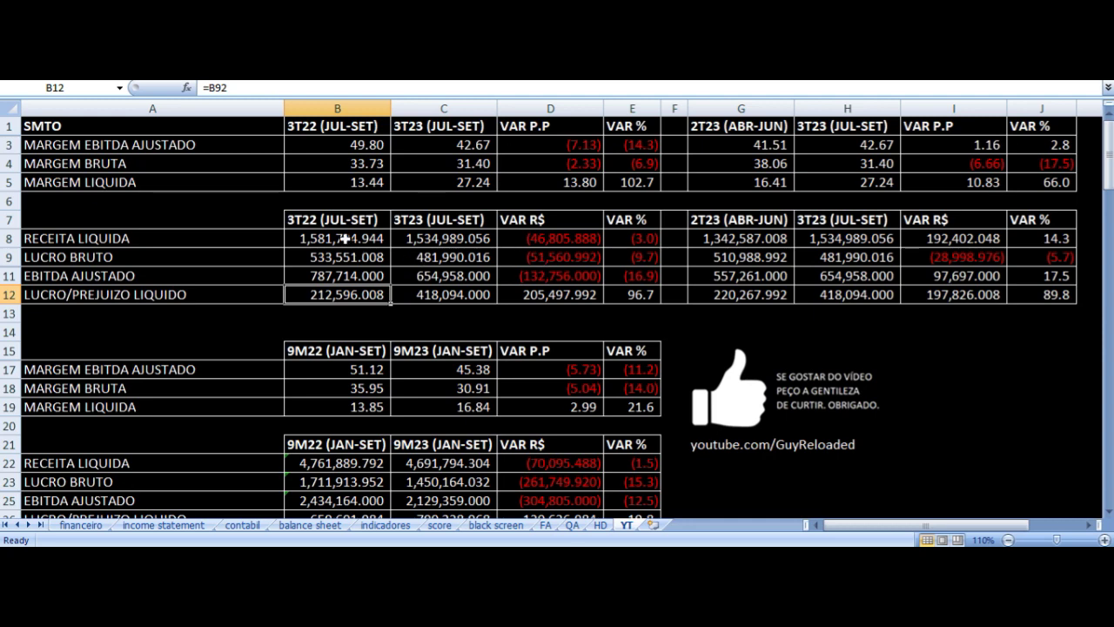
pyautogui.click(428, 294)
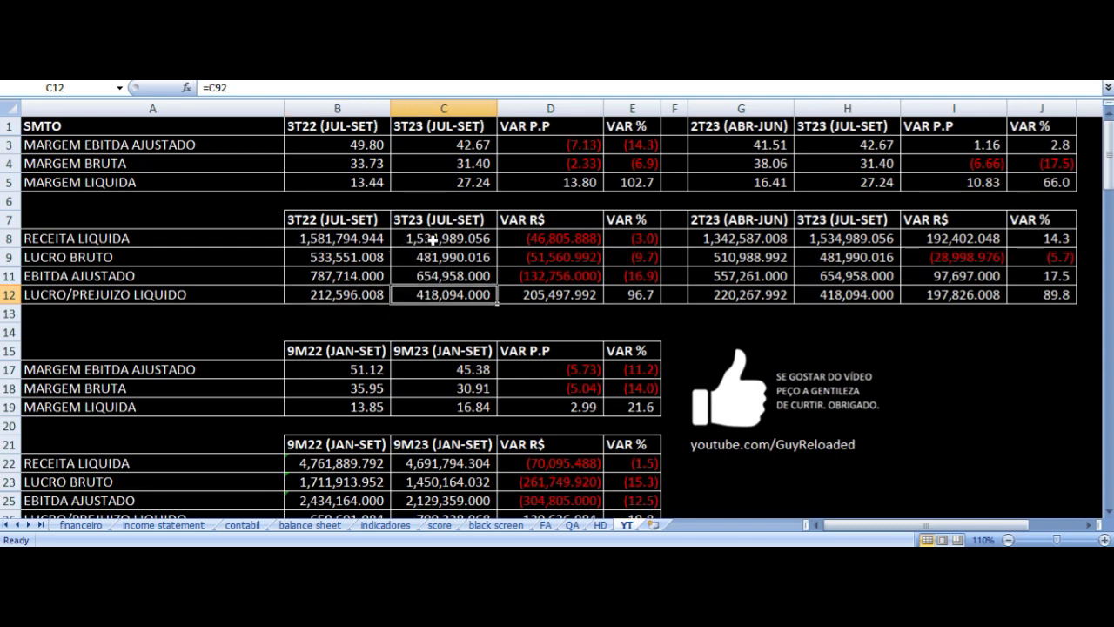
# Step: Move to the 2T23–3T23 comparison and examine the adjusted EBITDA margin for both quarters and its percentage-point variation
pyautogui.moveTo(740, 126)
pyautogui.mouseDown()
pyautogui.moveTo(845, 235)
pyautogui.moveTo(981, 292)
pyautogui.mouseUp()
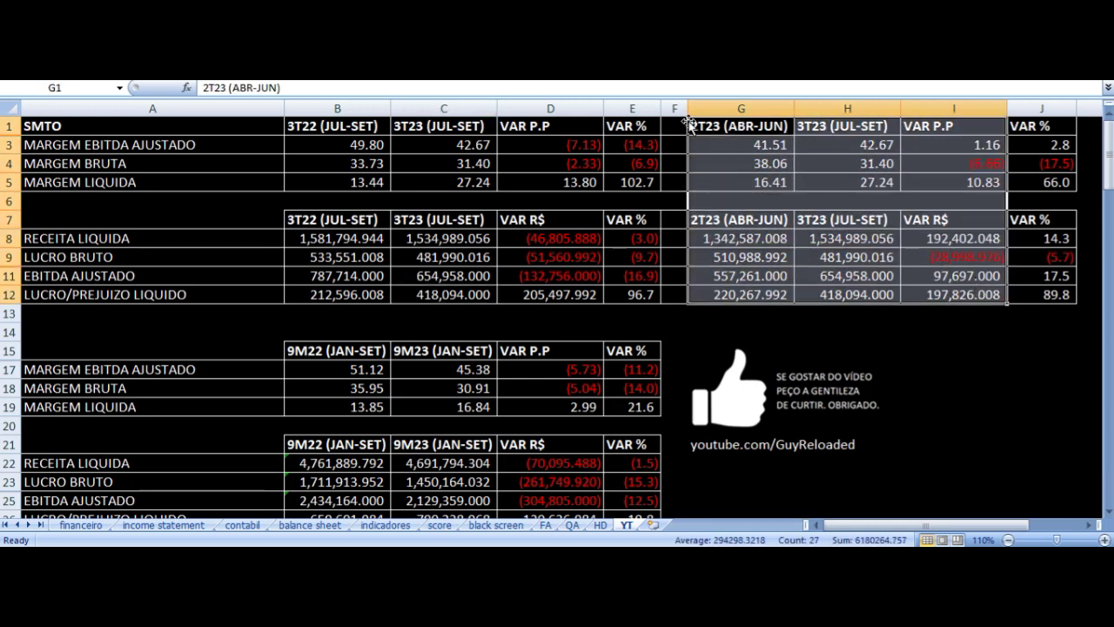
pyautogui.click(822, 129)
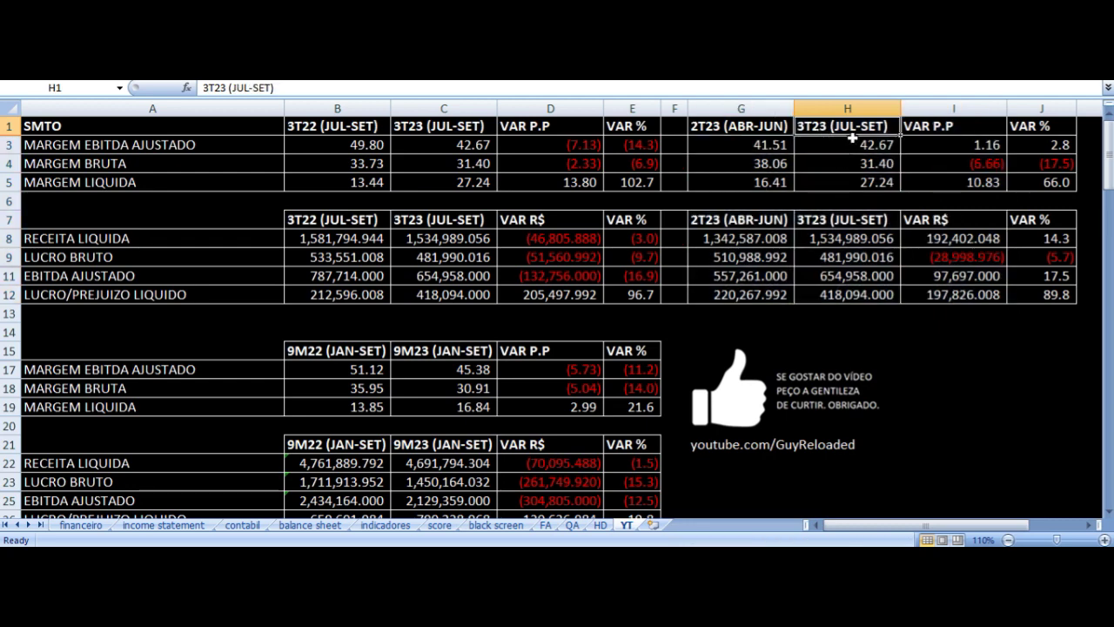
pyautogui.click(757, 145)
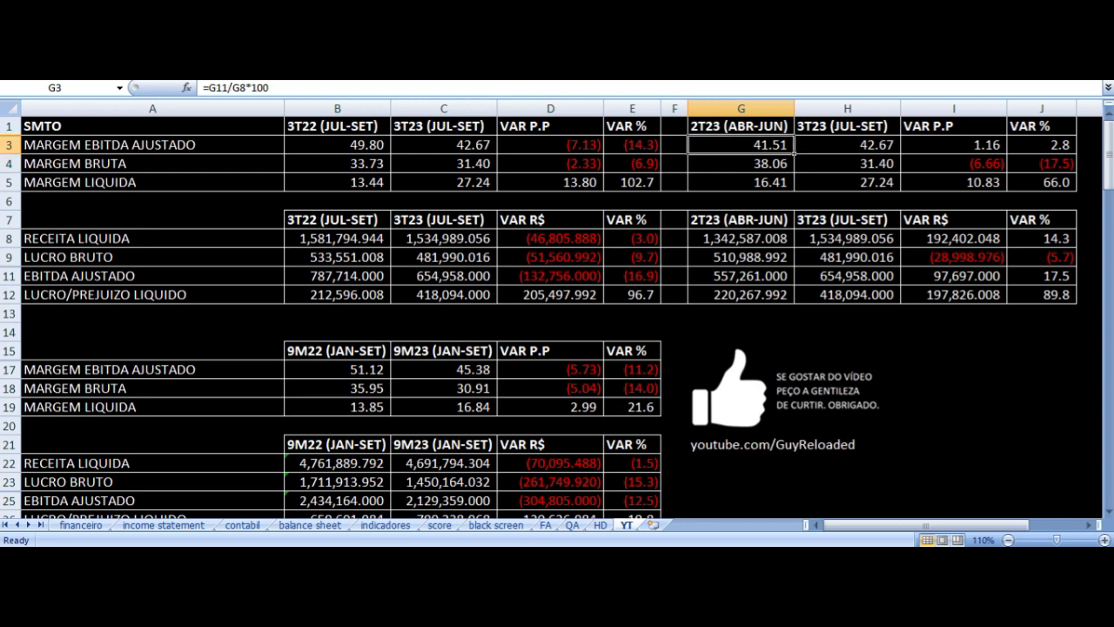
pyautogui.click(847, 146)
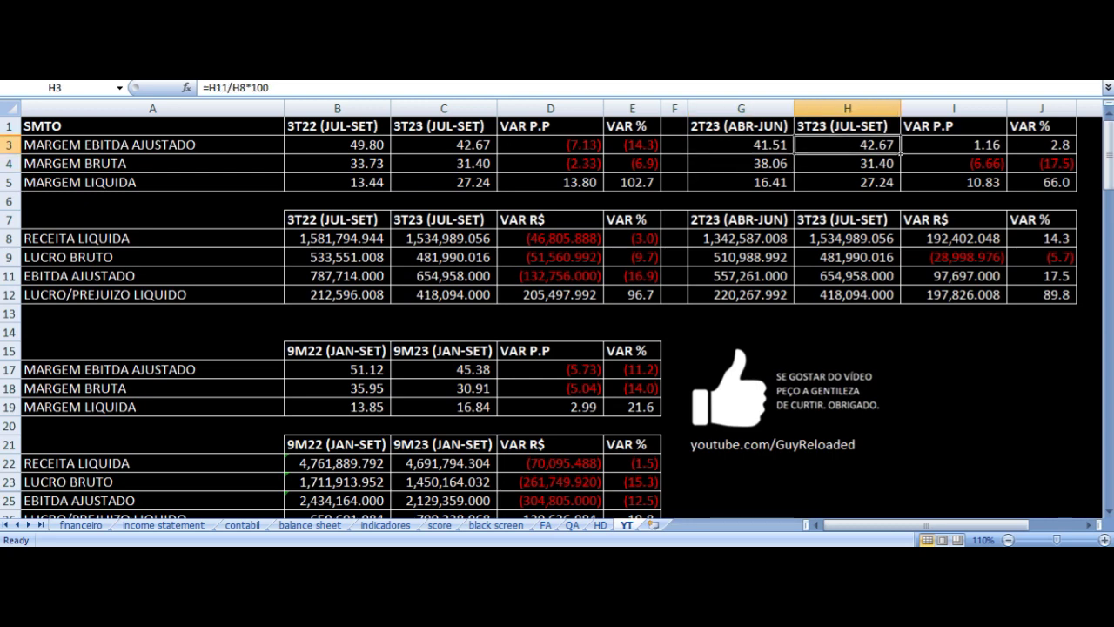
pyautogui.click(954, 145)
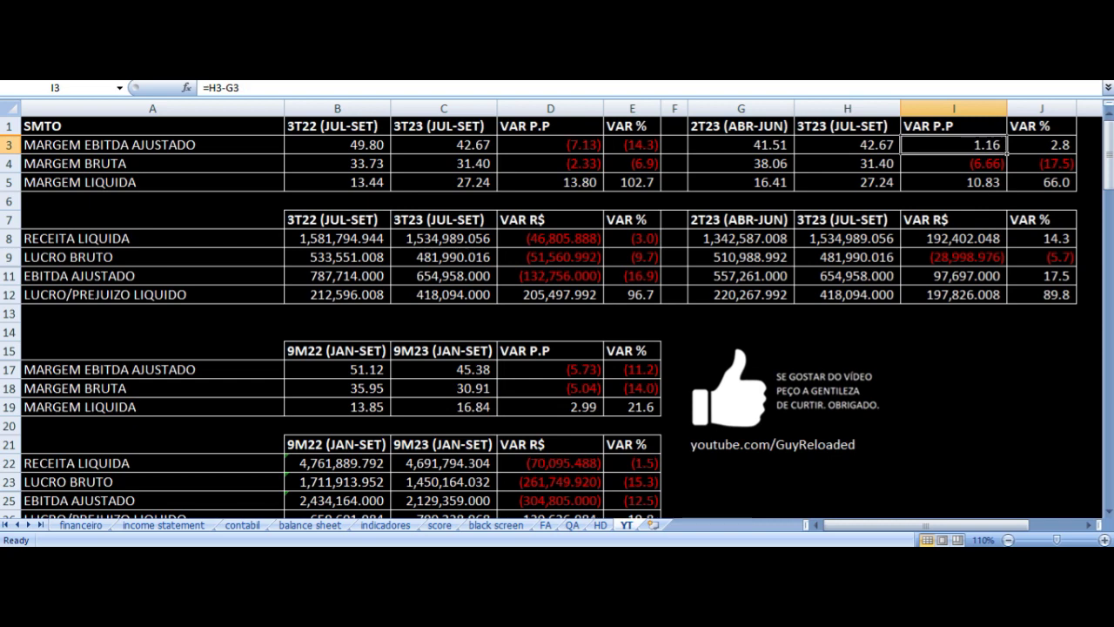
# Step: Examine the gross margin (MARGEM BRUTA) for 2T23 and 3T23 and its percentage-point variation against the adjusted EBITDA margin's
pyautogui.click(953, 164)
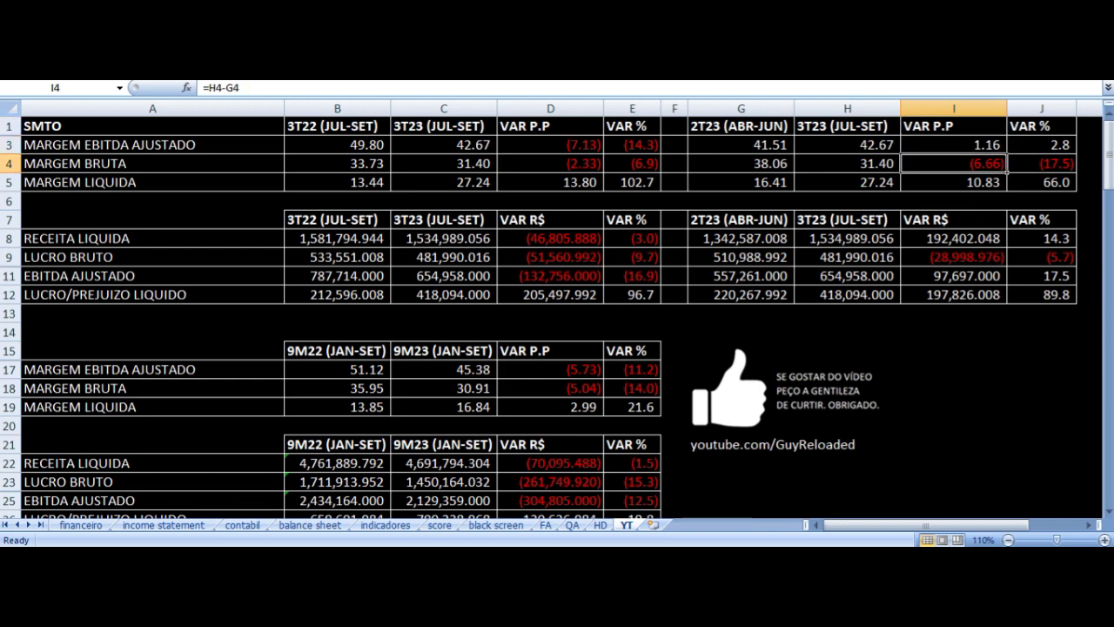
pyautogui.click(740, 164)
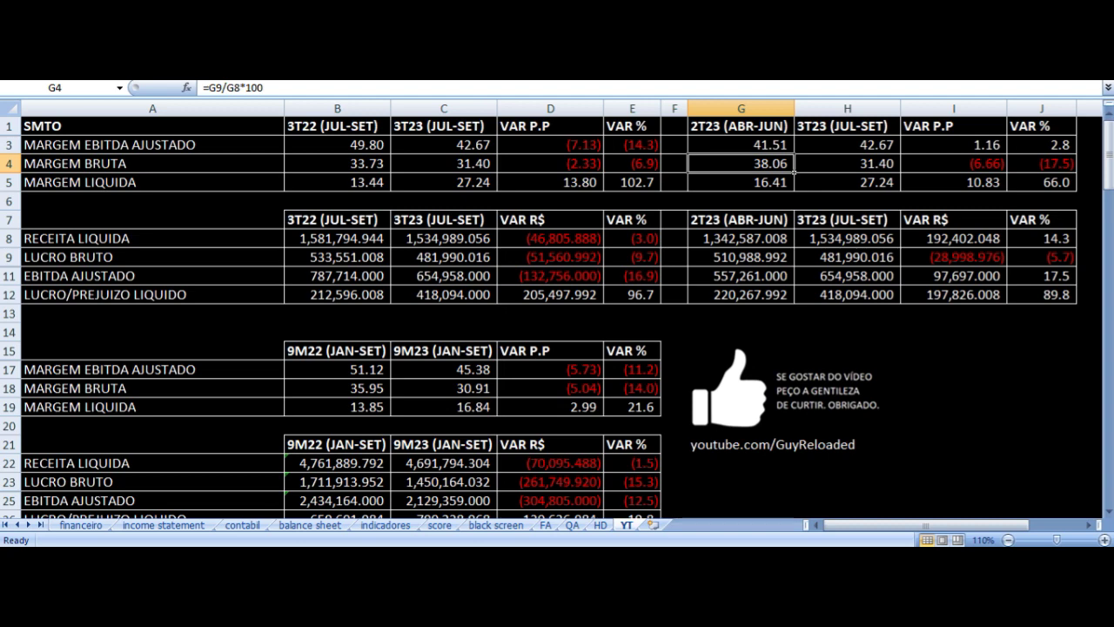
pyautogui.click(847, 164)
pyautogui.click(954, 163)
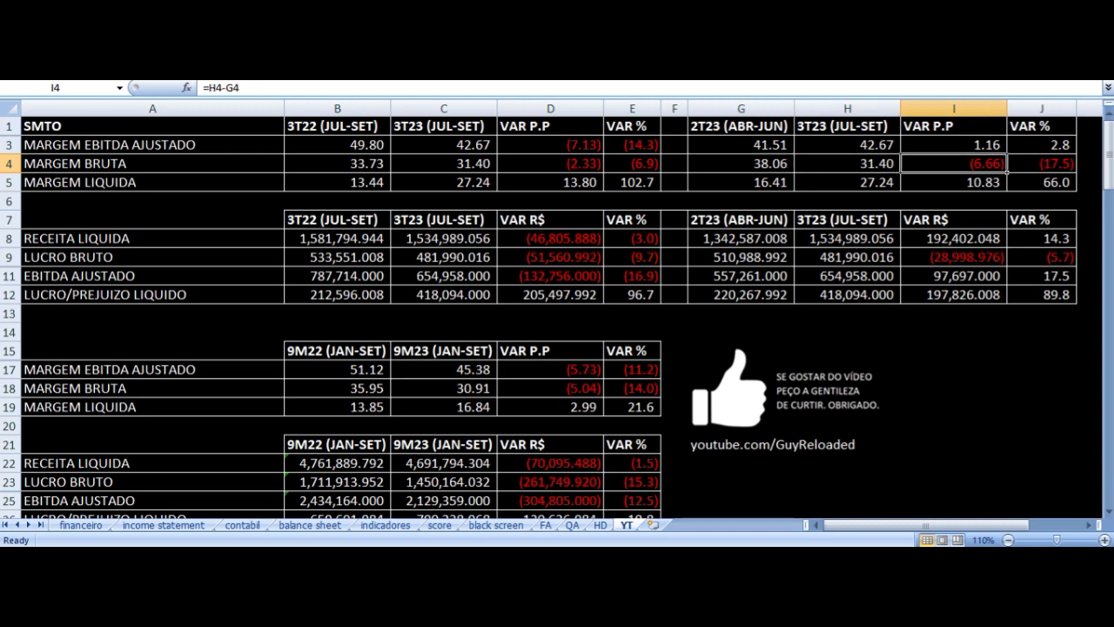
pyautogui.click(954, 145)
pyautogui.click(954, 164)
# Step: Examine the net margin (MARGEM LIQUIDA) for 2T23 and 3T23 and its variation in the VAR P.P column
pyautogui.click(954, 182)
pyautogui.click(846, 182)
pyautogui.click(741, 182)
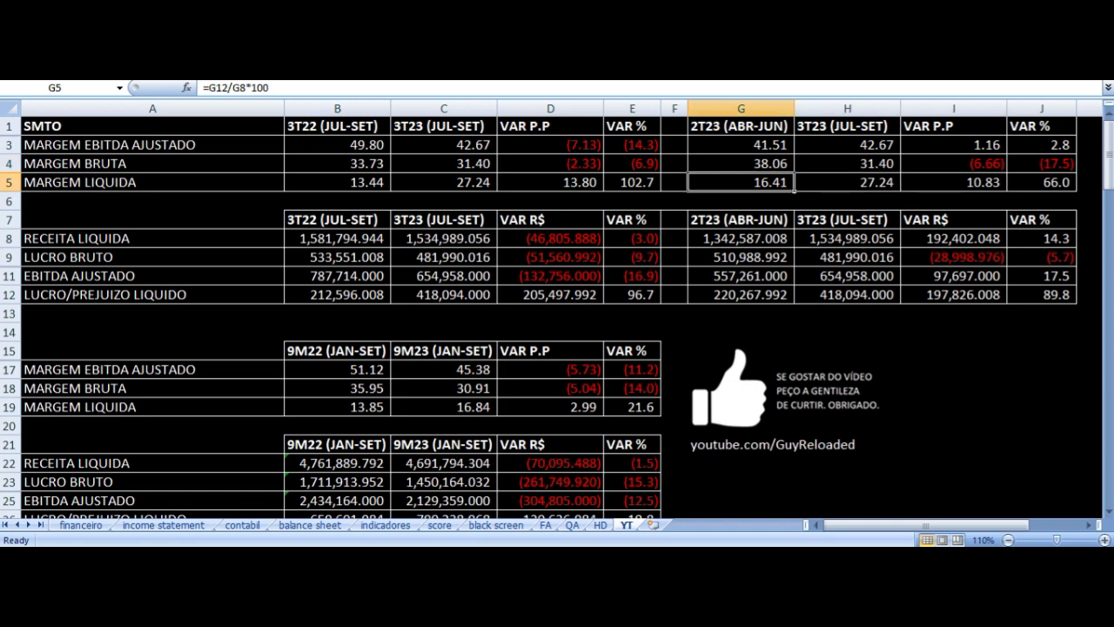
pyautogui.click(846, 182)
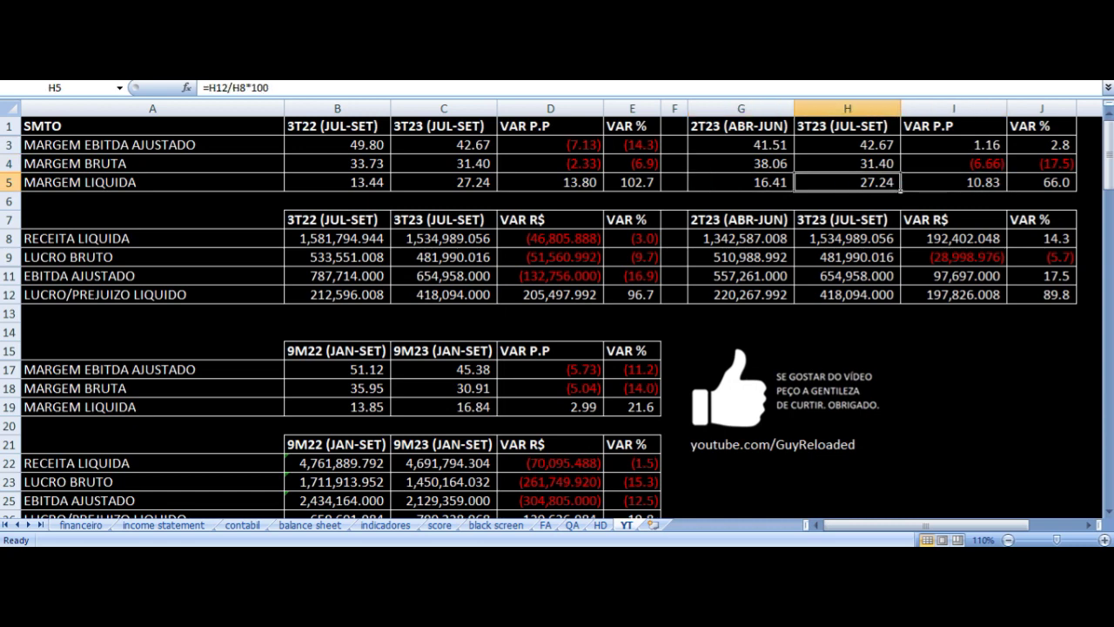
pyautogui.click(954, 182)
pyautogui.click(954, 145)
pyautogui.click(954, 125)
pyautogui.click(954, 144)
pyautogui.click(954, 182)
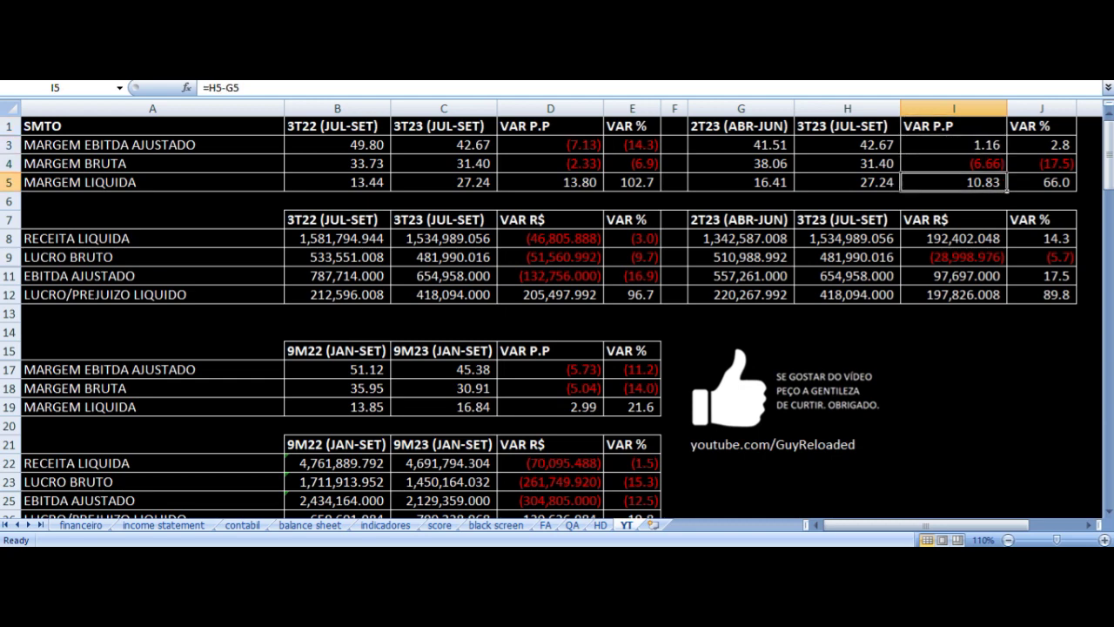
# Step: Examine the net revenue (RECEITA LIQUIDA) for 2T23 and 3T23 and its variation in reais and percent
pyautogui.click(954, 200)
pyautogui.click(954, 238)
pyautogui.click(1041, 237)
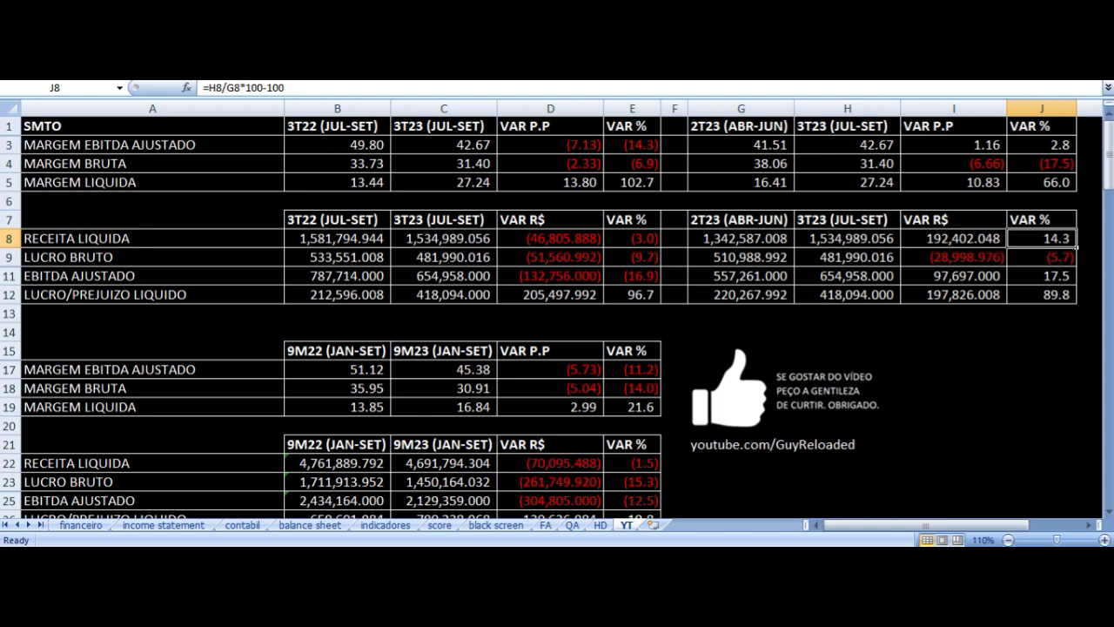
pyautogui.click(954, 238)
pyautogui.click(847, 238)
pyautogui.click(741, 238)
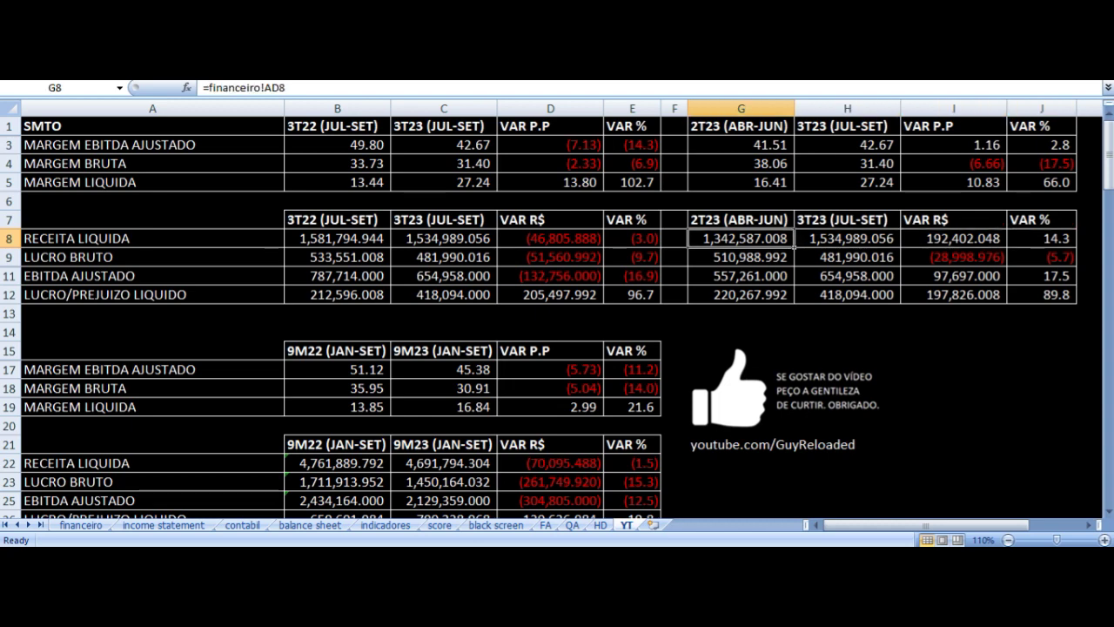
pyautogui.click(847, 238)
pyautogui.click(954, 238)
pyautogui.click(1042, 238)
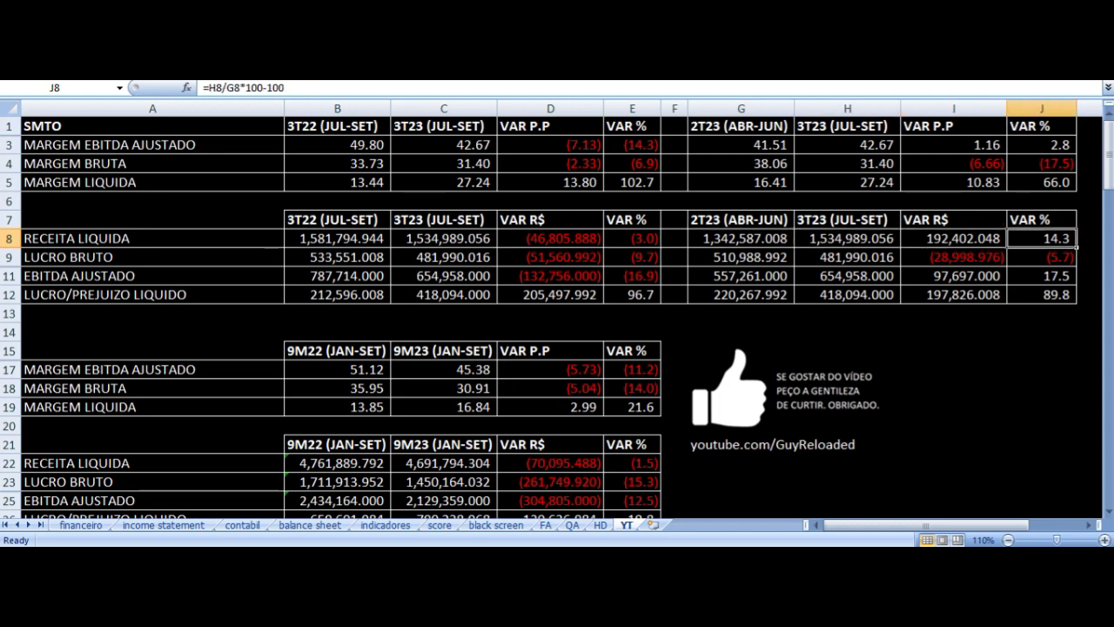
# Step: Recheck the 2T23–3T23 net revenue row across both quarters, ending on the variation in reais
pyautogui.click(954, 237)
pyautogui.click(846, 238)
pyautogui.click(741, 238)
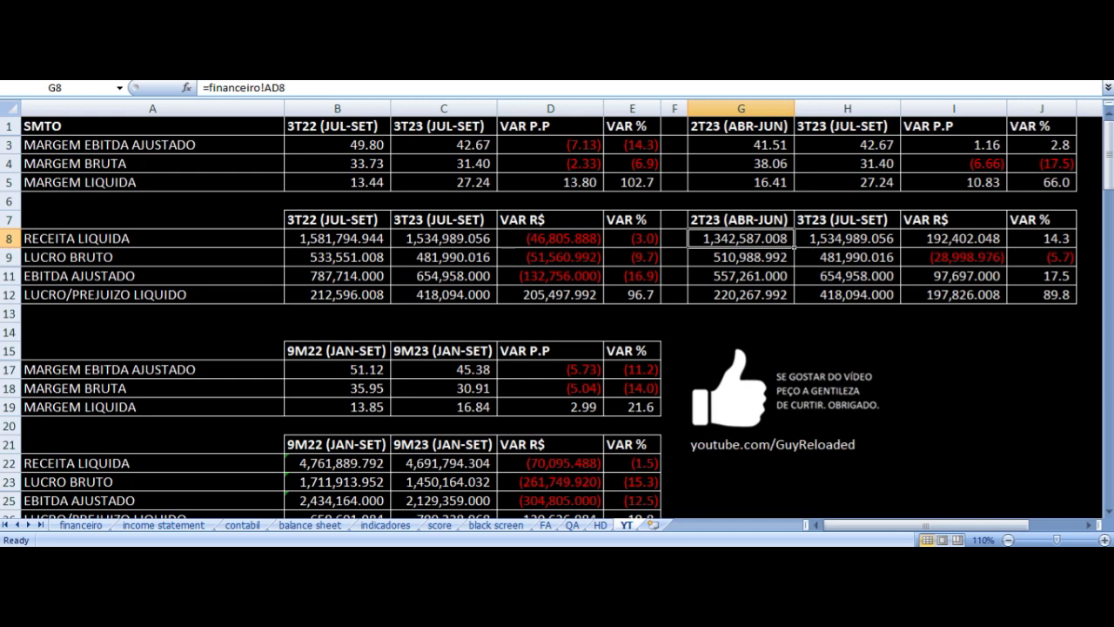
pyautogui.click(847, 238)
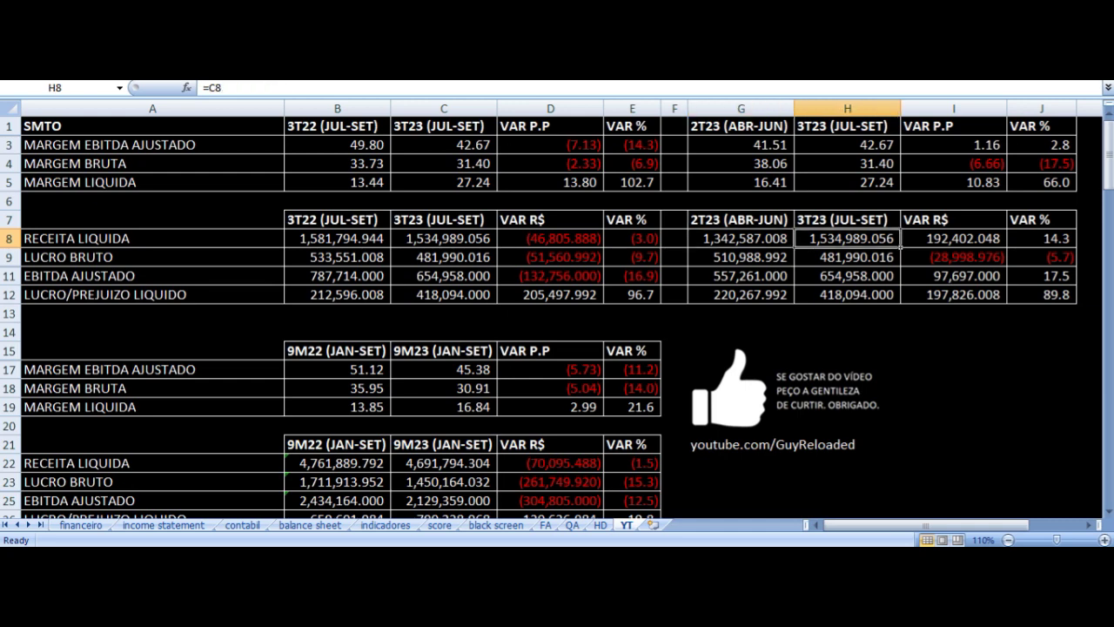
pyautogui.click(954, 237)
pyautogui.click(1041, 237)
pyautogui.click(953, 238)
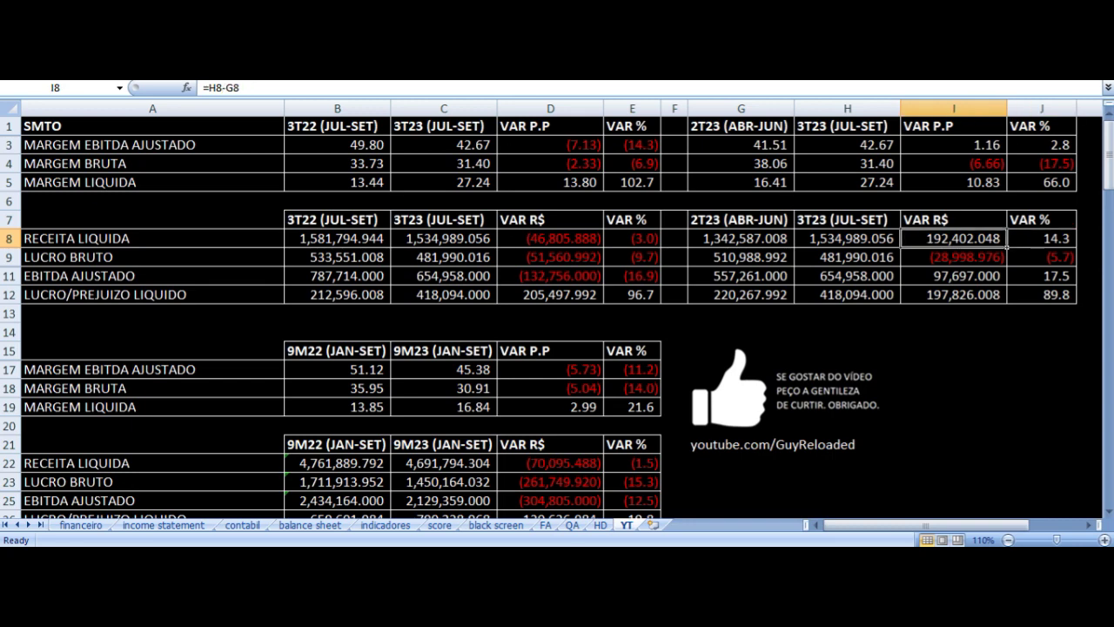
# Step: Examine the gross profit (LUCRO BRUTO) for 2T23 and 3T23 and its variation in reais and percent
pyautogui.press('Down')
pyautogui.press('Left')
pyautogui.press('Left')
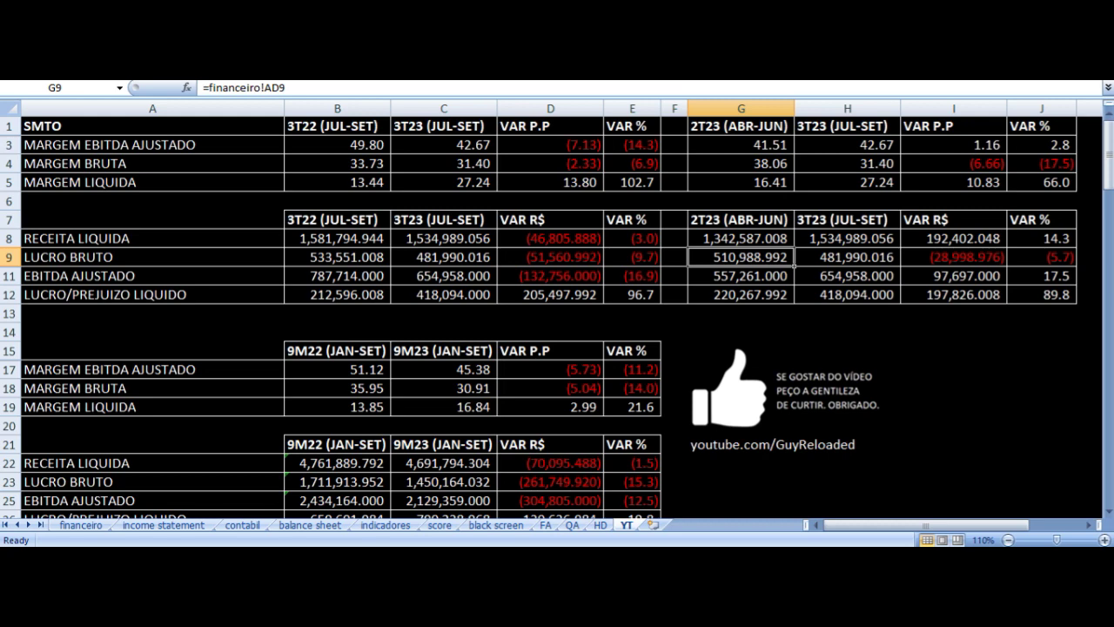
pyautogui.click(847, 256)
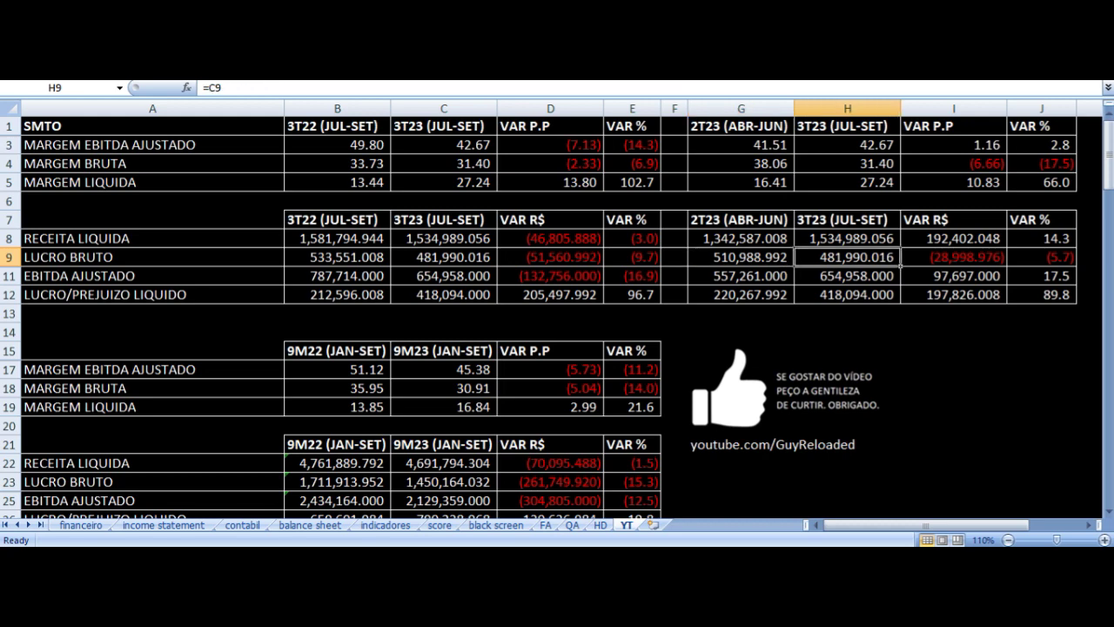
pyautogui.press('Right')
pyautogui.press('Right')
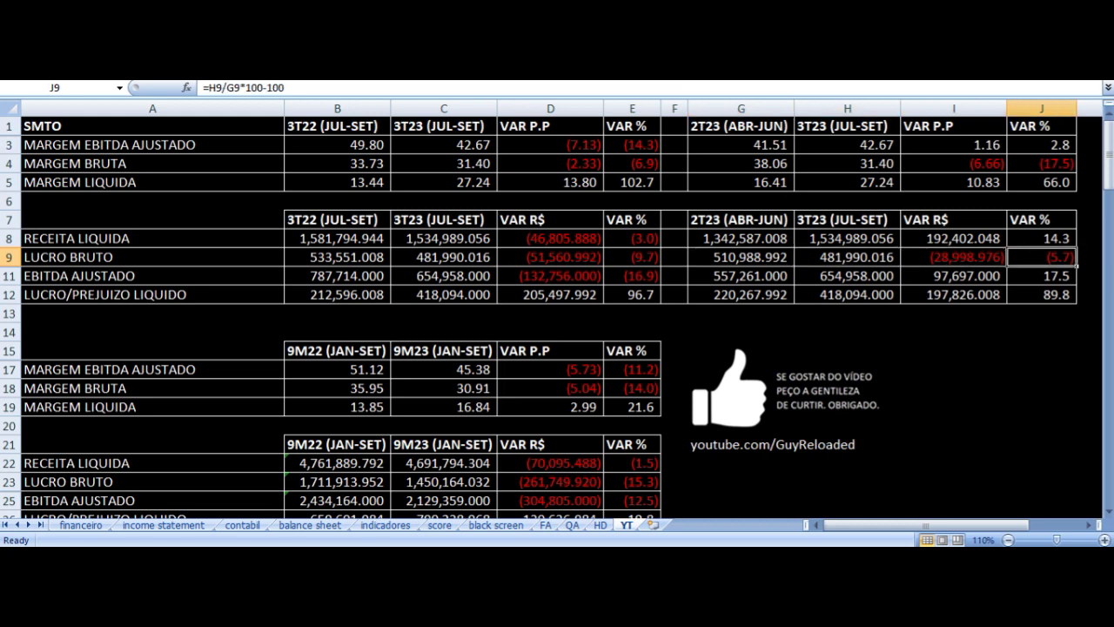
# Step: Examine the adjusted EBITDA amount for 2T23 and 3T23 and its variation in reais and percent
pyautogui.press('Down')
pyautogui.press('Left')
pyautogui.press('Left')
pyautogui.press('Left')
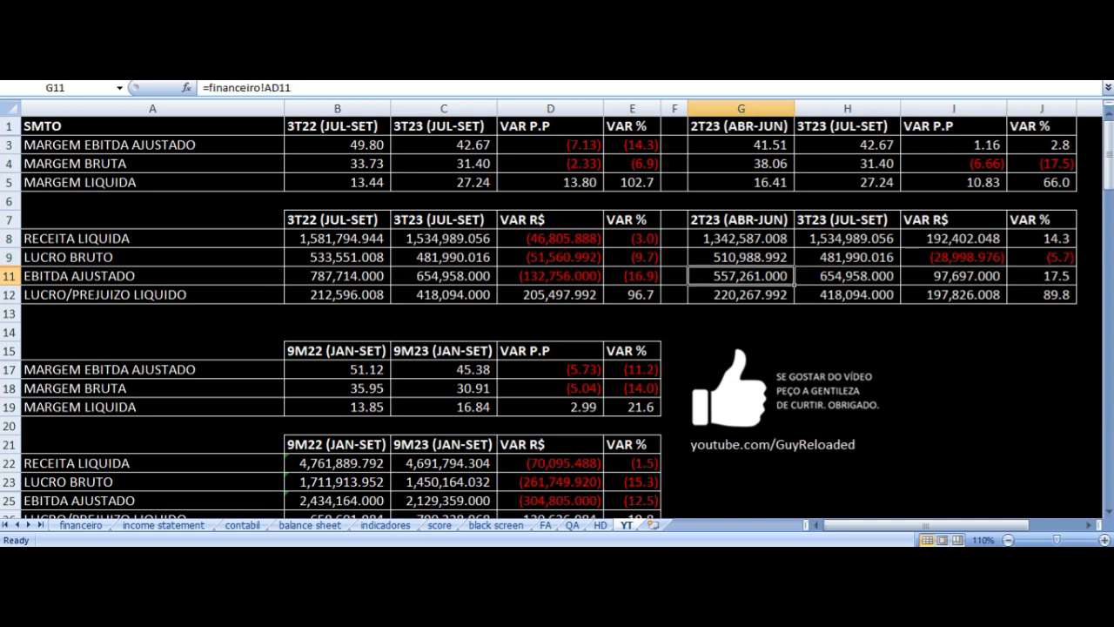
pyautogui.click(847, 275)
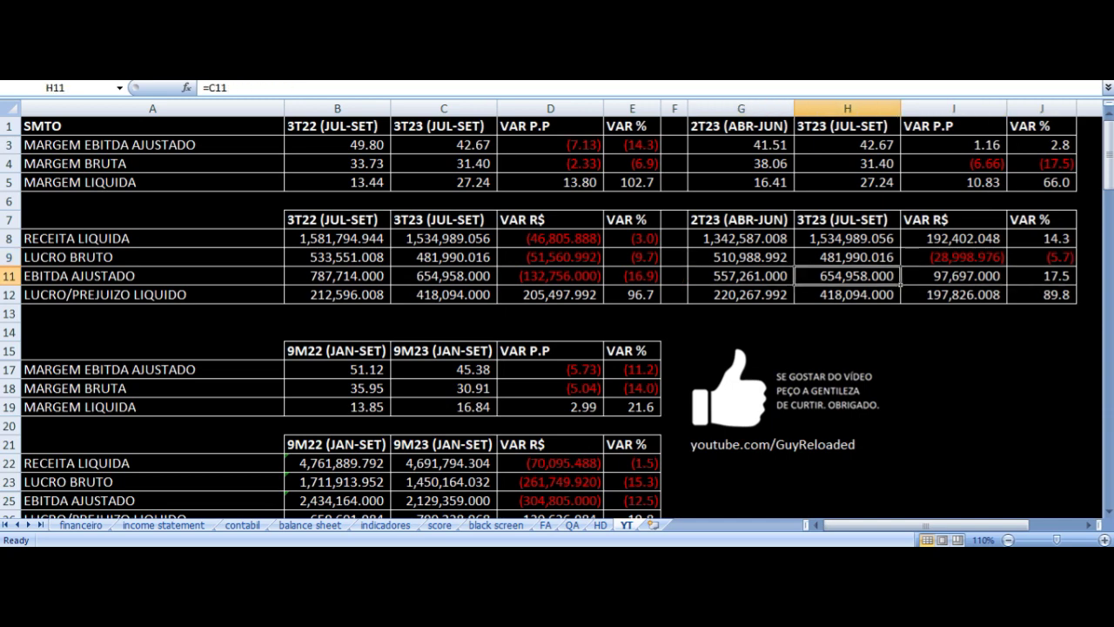
pyautogui.click(954, 275)
pyautogui.click(1042, 275)
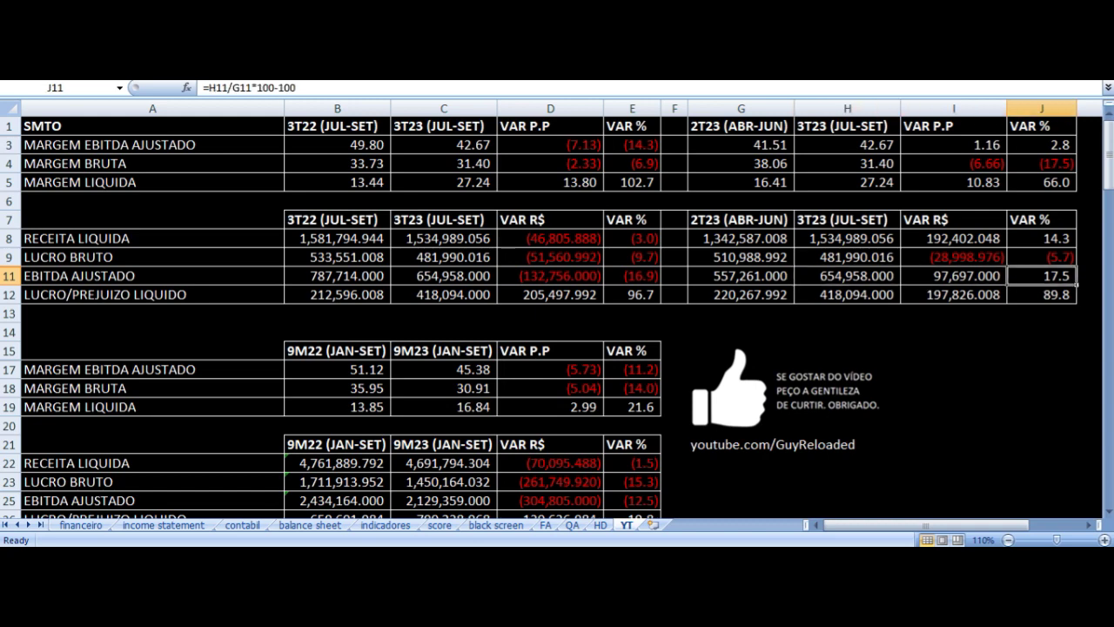
# Step: Examine the net profit or loss (LUCRO/PREJUIZO LIQUIDO) for 2T23 and 3T23 and its variation in reais and percent
pyautogui.press('Down')
pyautogui.press('Left')
pyautogui.press('Left')
pyautogui.press('Left')
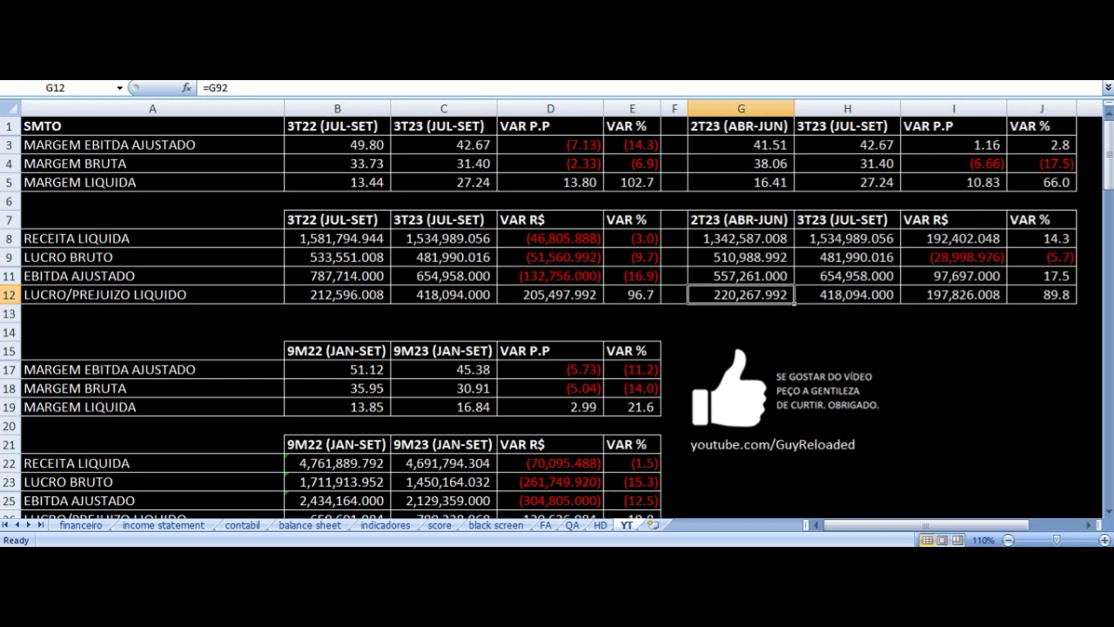
pyautogui.click(847, 294)
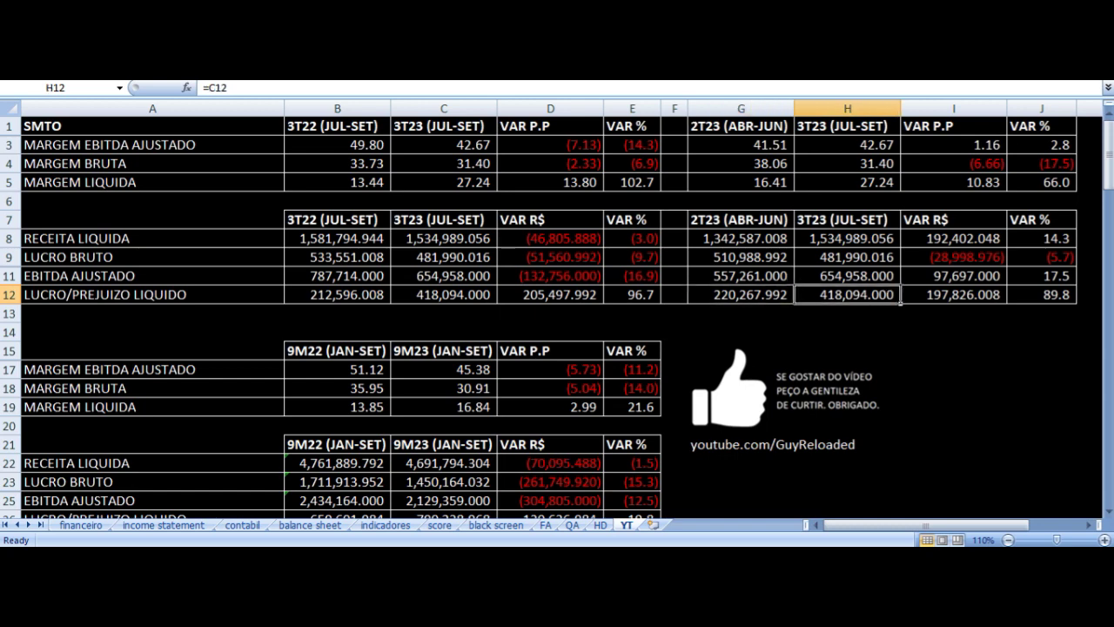
pyautogui.press('Right')
pyautogui.press('Right')
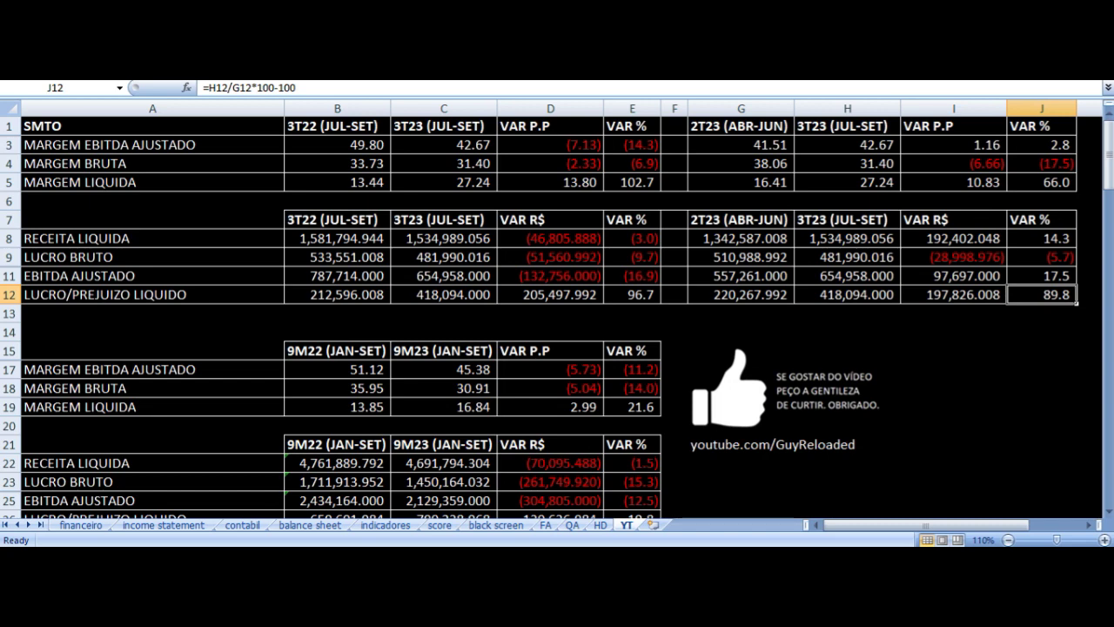
pyautogui.click(954, 294)
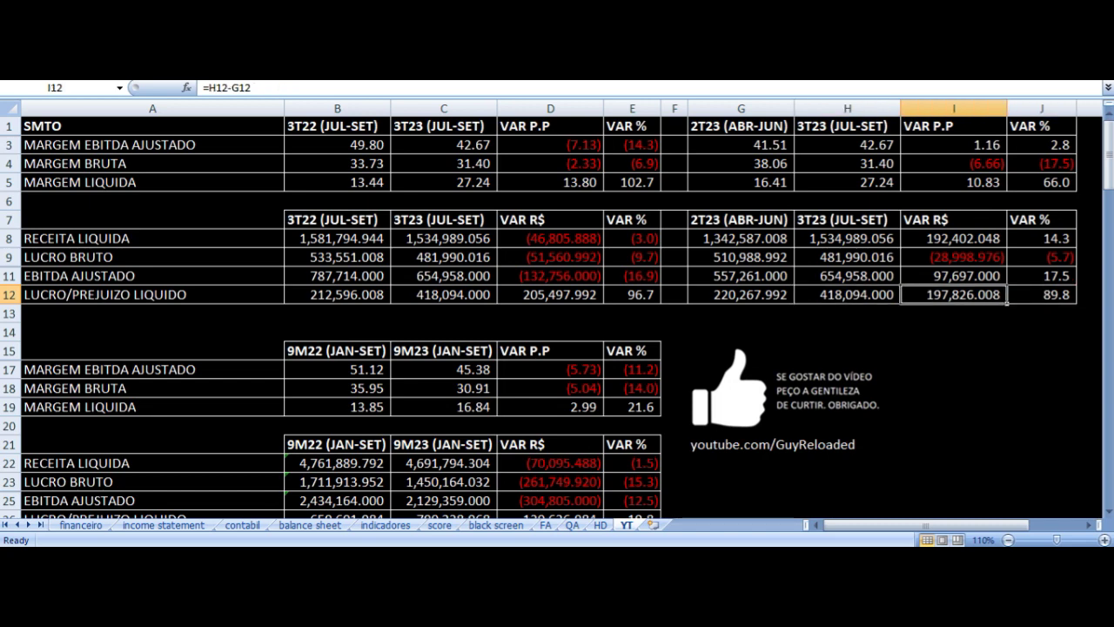
pyautogui.press('Left')
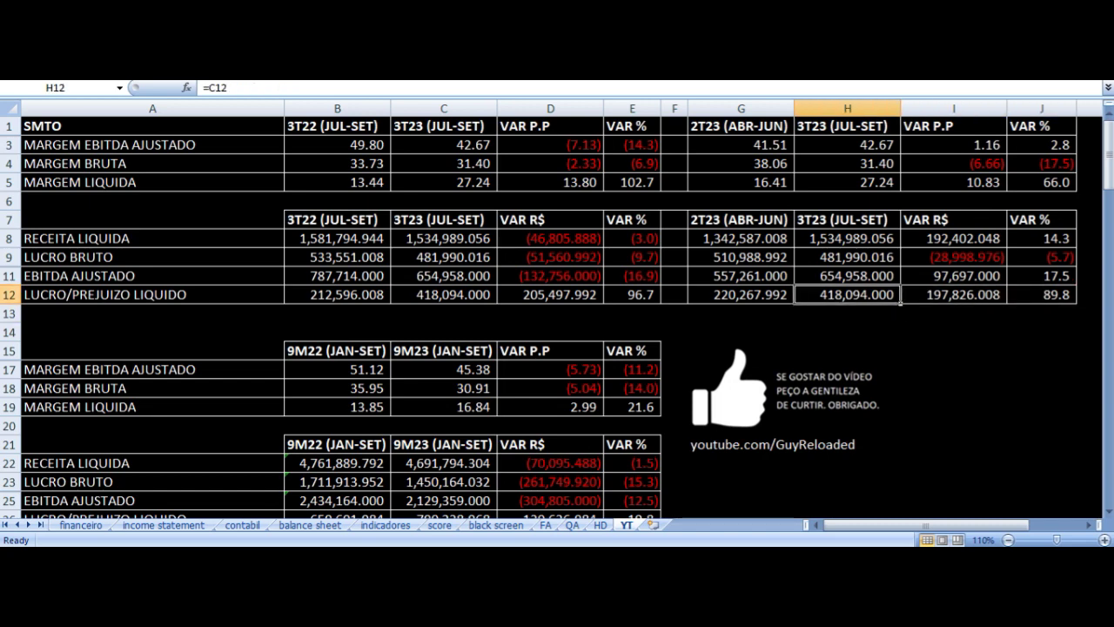
pyautogui.press('Left')
# Step: Go back up the 2T23 results to the period headings and across them to the VAR % heading
pyautogui.press('Up')
pyautogui.press('Up')
pyautogui.press('Up')
pyautogui.press('Up')
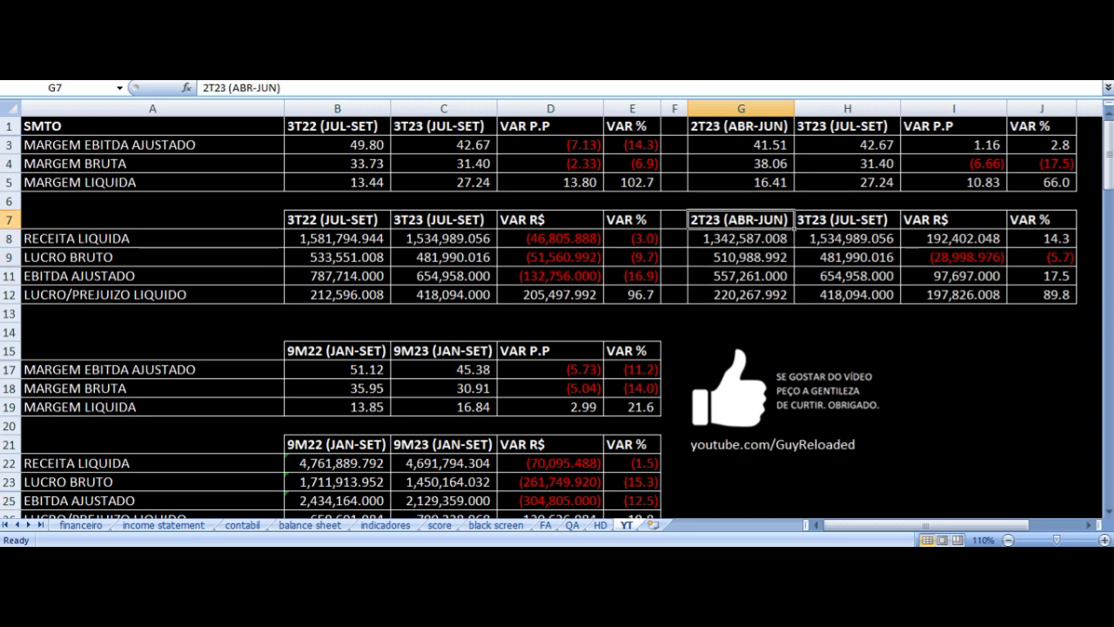
pyautogui.press('Right')
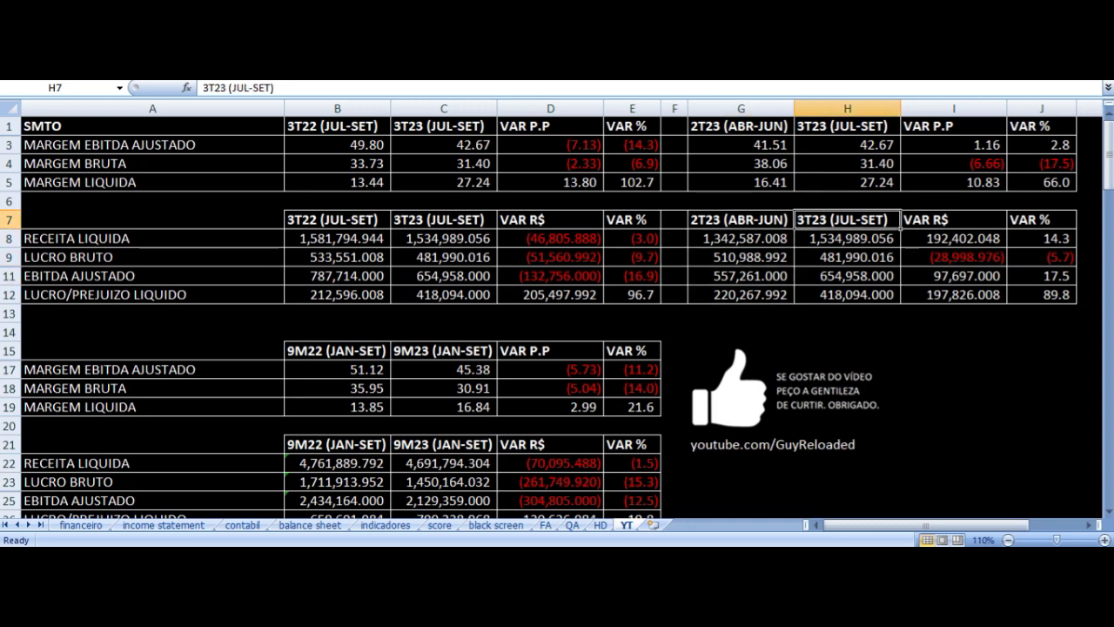
pyautogui.press('Right')
pyautogui.press('Right')
# Step: Review the 2T23–3T23 percentage variations from net revenue down, and return to the 2T23 net profit
pyautogui.press('Down')
pyautogui.press('Down')
pyautogui.press('Down')
pyautogui.press('Down')
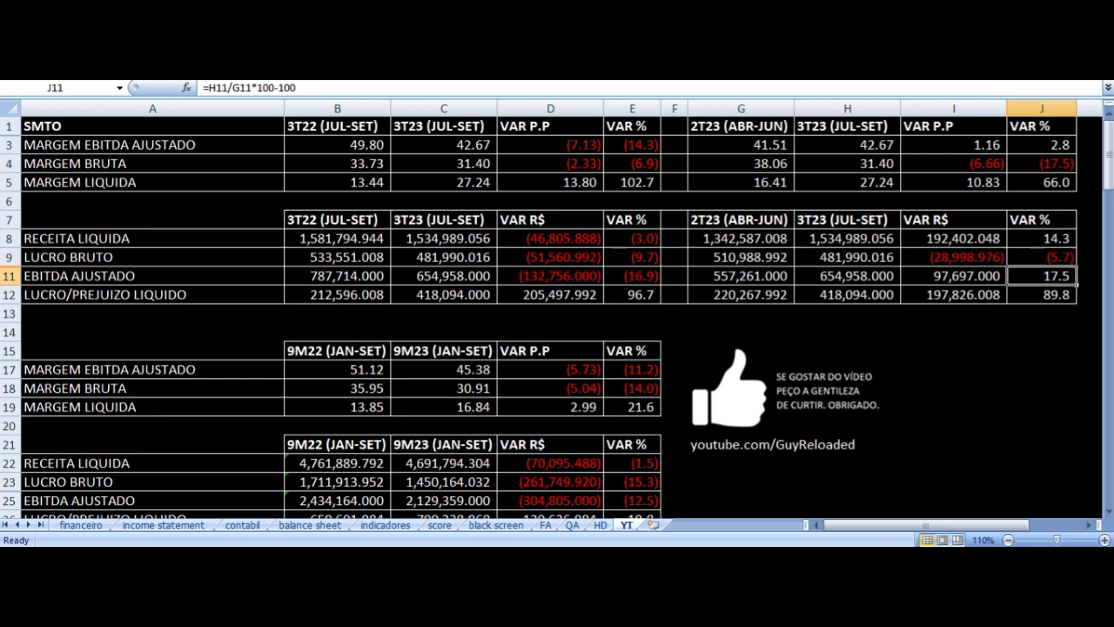
pyautogui.press('Left')
pyautogui.press('Left')
pyautogui.press('Left')
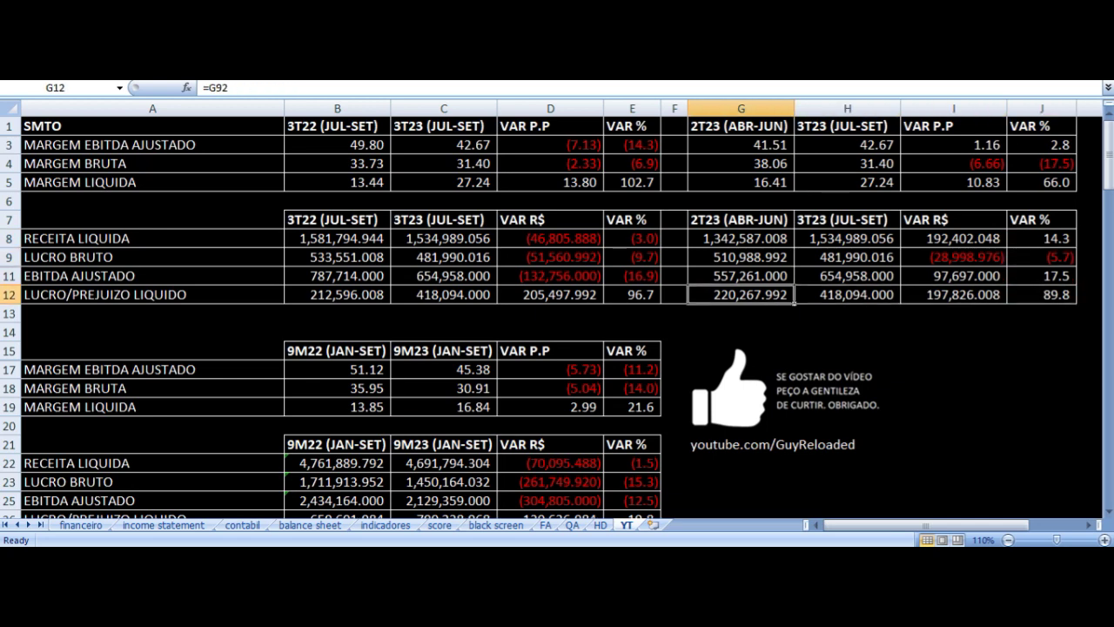
# Step: Compare the 2T23 net profit with the 3T23 amount and its variation in reais
pyautogui.press('Right')
pyautogui.press('Right')
pyautogui.press('Left')
pyautogui.press('Left')
pyautogui.press('Right')
pyautogui.press('Right')
pyautogui.press('Left')
pyautogui.press('Left')
# Step: Review the 2T23–3T23 variations in reais from net revenue down to net profit
pyautogui.press('Up')
pyautogui.press('Up')
pyautogui.press('Up')
pyautogui.press('Right')
pyautogui.press('Right')
pyautogui.press('Right')
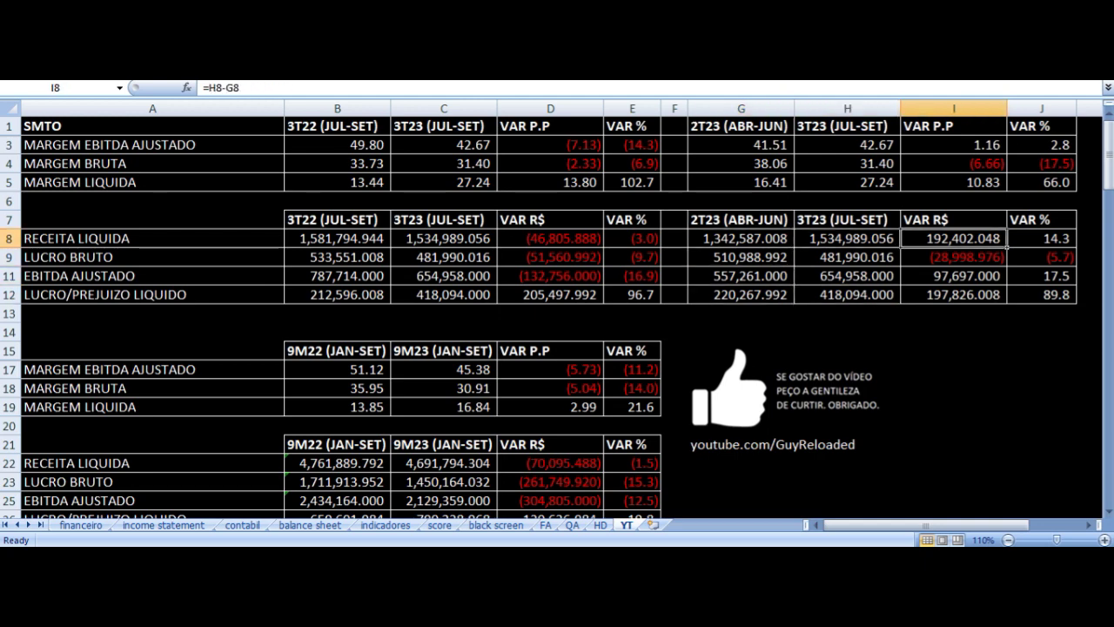
pyautogui.press('Down')
pyautogui.press('Down')
pyautogui.press('Down')
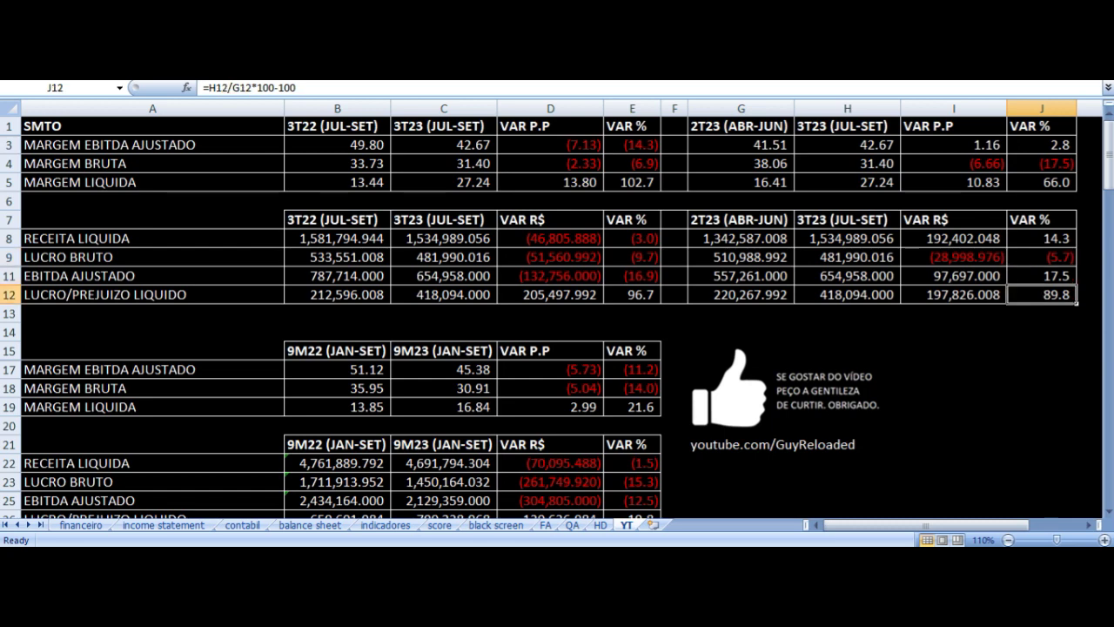
# Step: Return to the 2T23 net profit and go back up the 2T23 amounts to net revenue
pyautogui.press('Left')
pyautogui.press('Left')
pyautogui.press('Left')
pyautogui.press('Left')
pyautogui.press('Right')
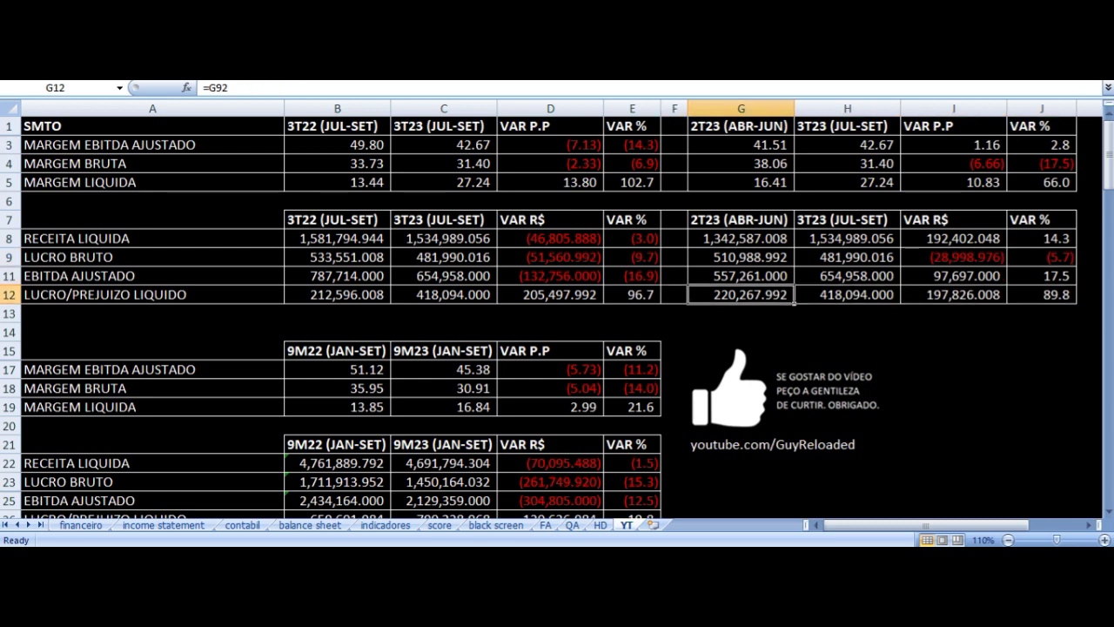
pyautogui.press('Up')
pyautogui.press('Up')
pyautogui.press('Up')
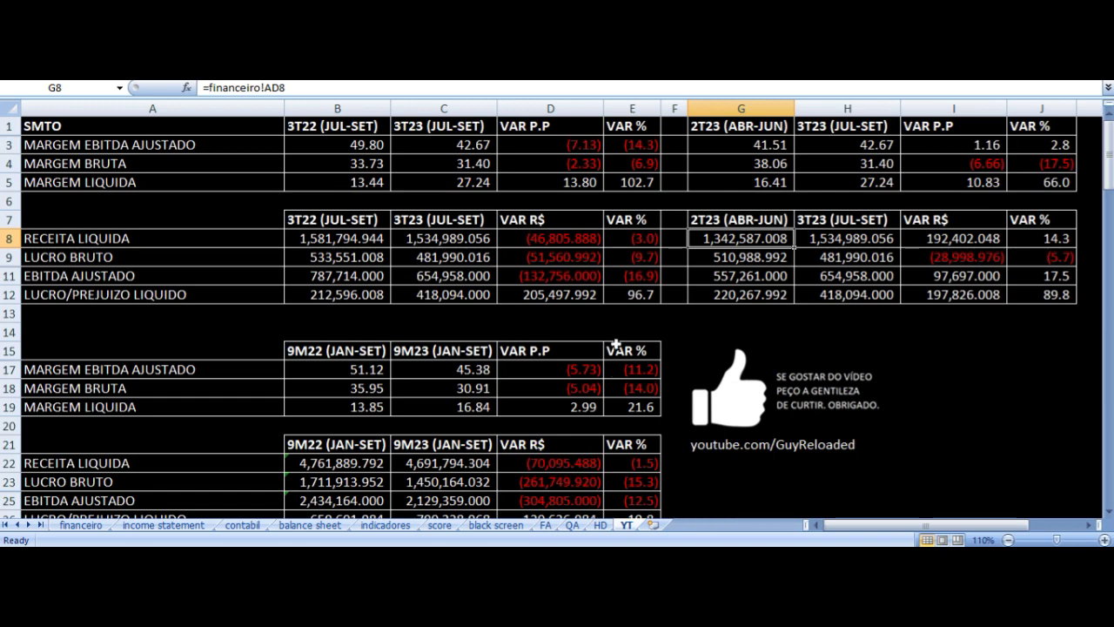
# Step: Examine the adjusted EBITDA margin for 9M22 and 9M23 and its variation in percentage points (VAR P.P)
pyautogui.scroll(-4, 566, 313)
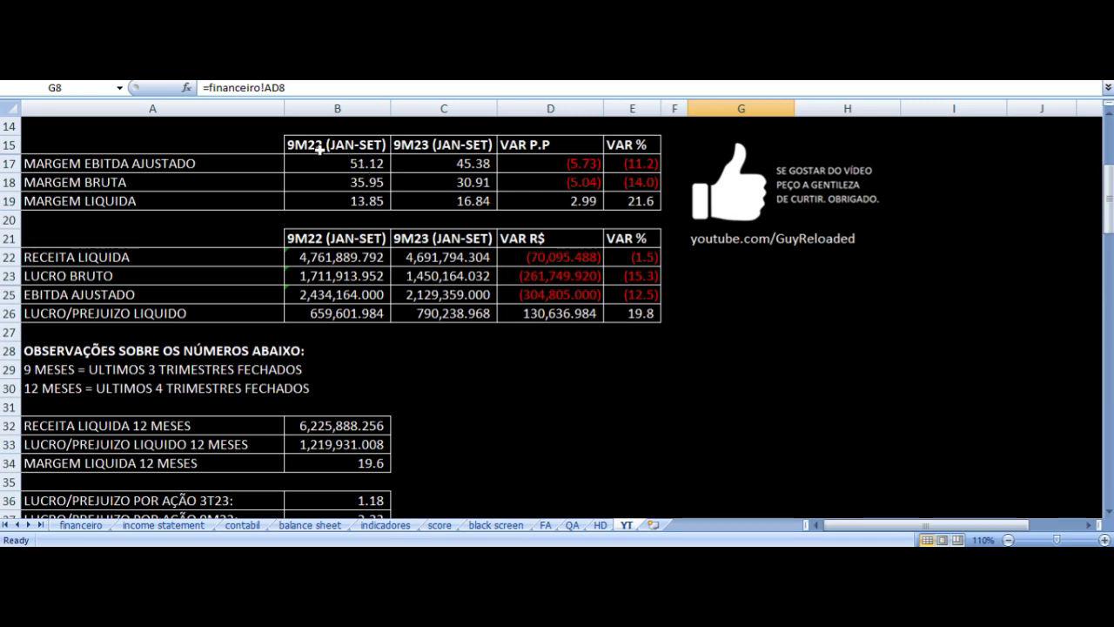
pyautogui.click(424, 140)
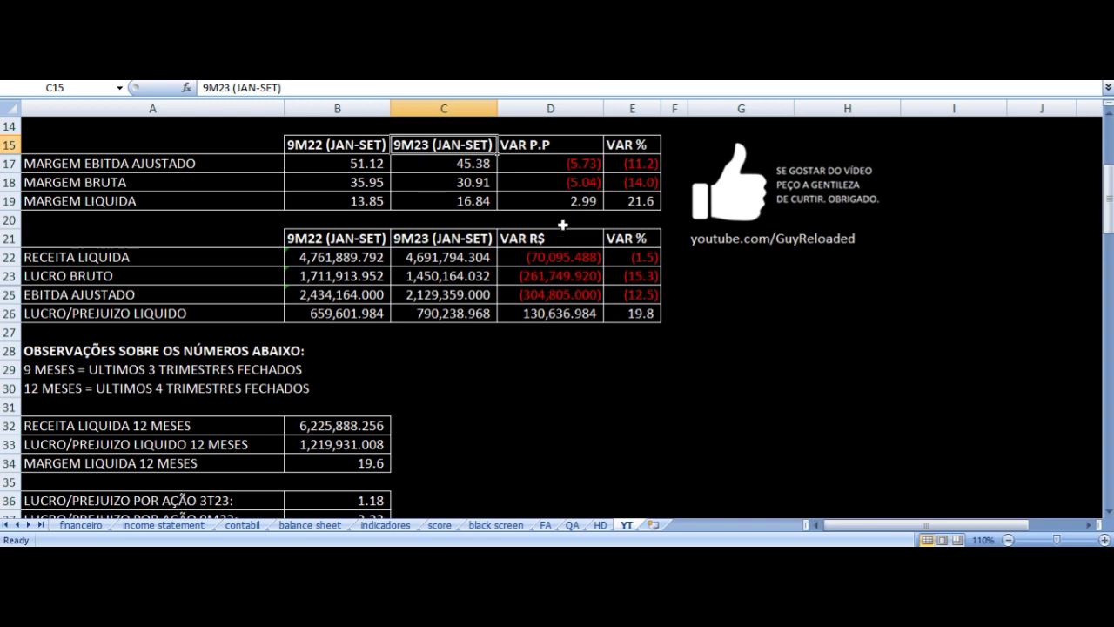
pyautogui.click(352, 163)
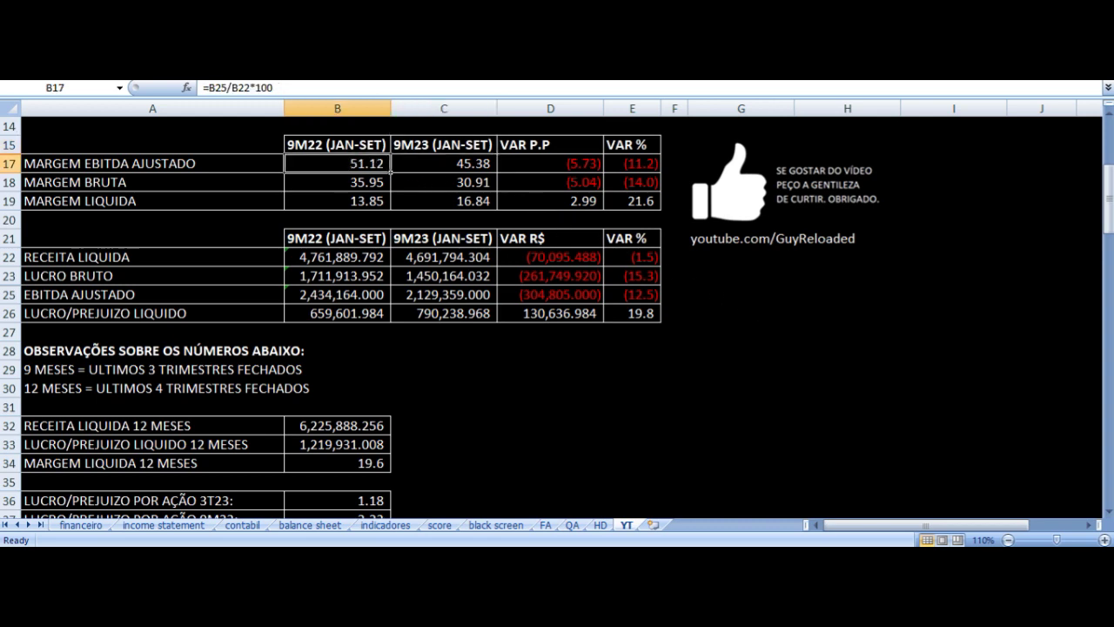
pyautogui.click(152, 162)
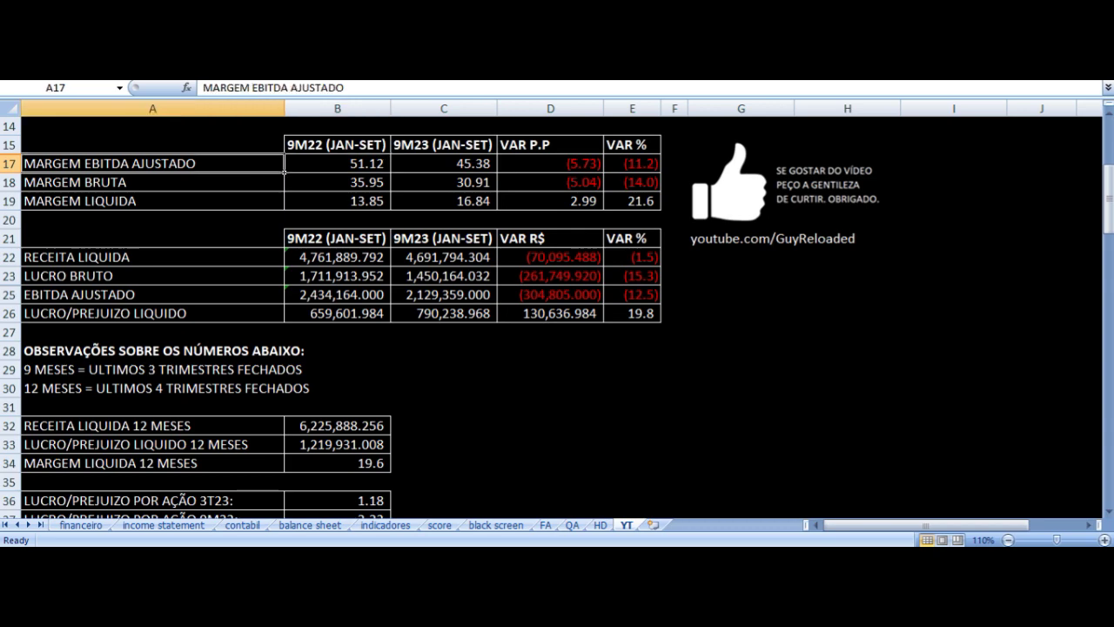
pyautogui.click(375, 168)
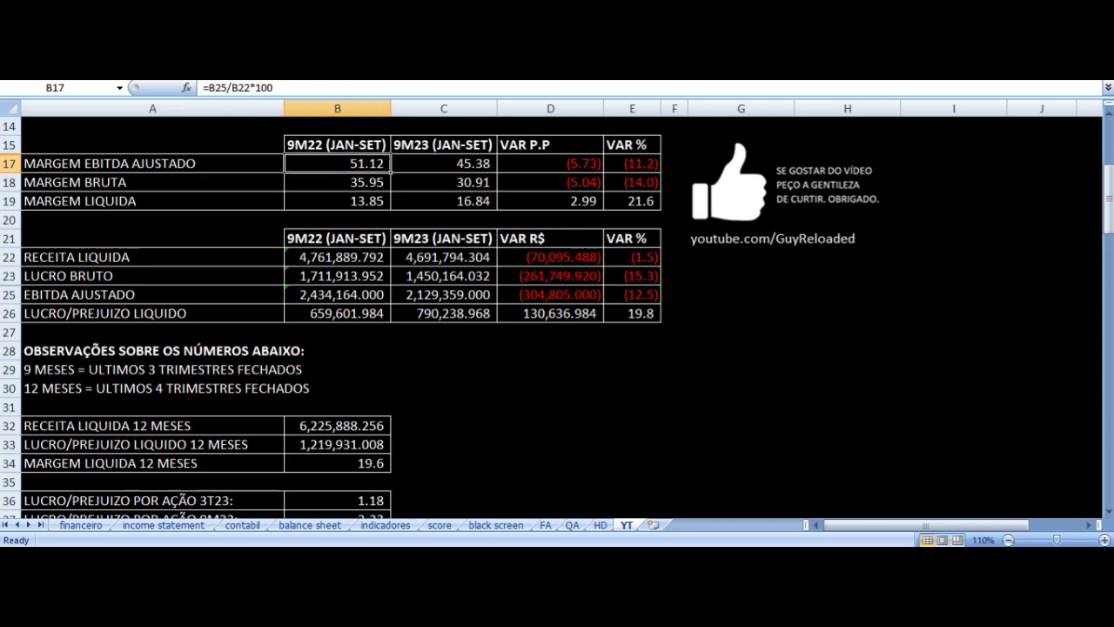
pyautogui.click(444, 162)
pyautogui.click(550, 163)
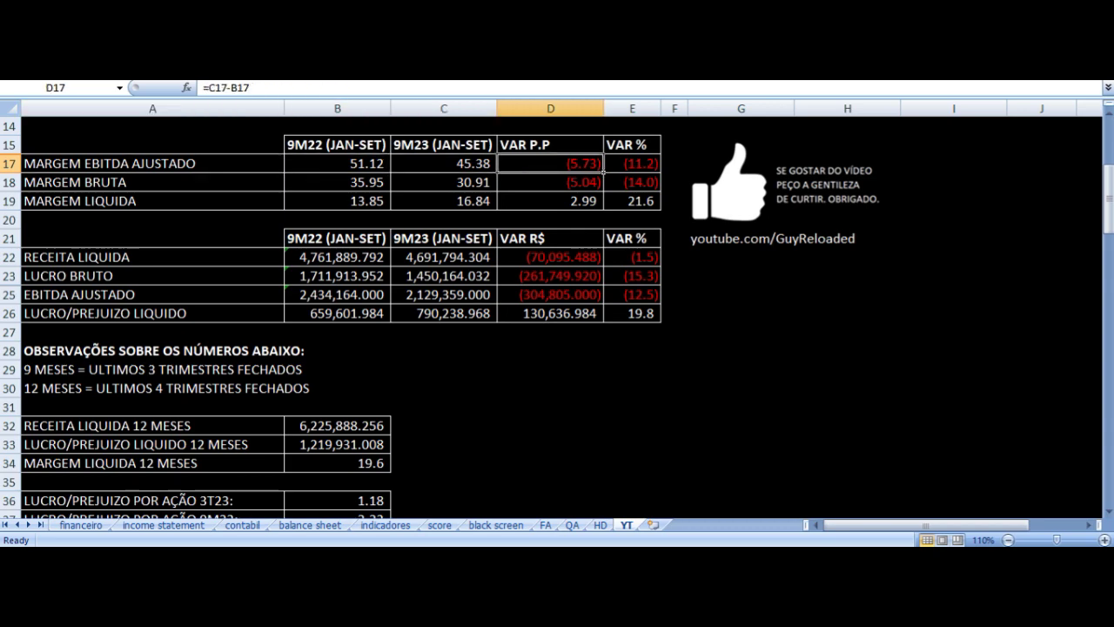
pyautogui.click(550, 144)
# Step: Examine the gross margin (MARGEM BRUTA) for 9M22 and 9M23 and its variation in percentage points
pyautogui.press('Down')
pyautogui.press('Down')
pyautogui.press('Left')
pyautogui.press('Left')
pyautogui.press('Left')
pyautogui.press('Right')
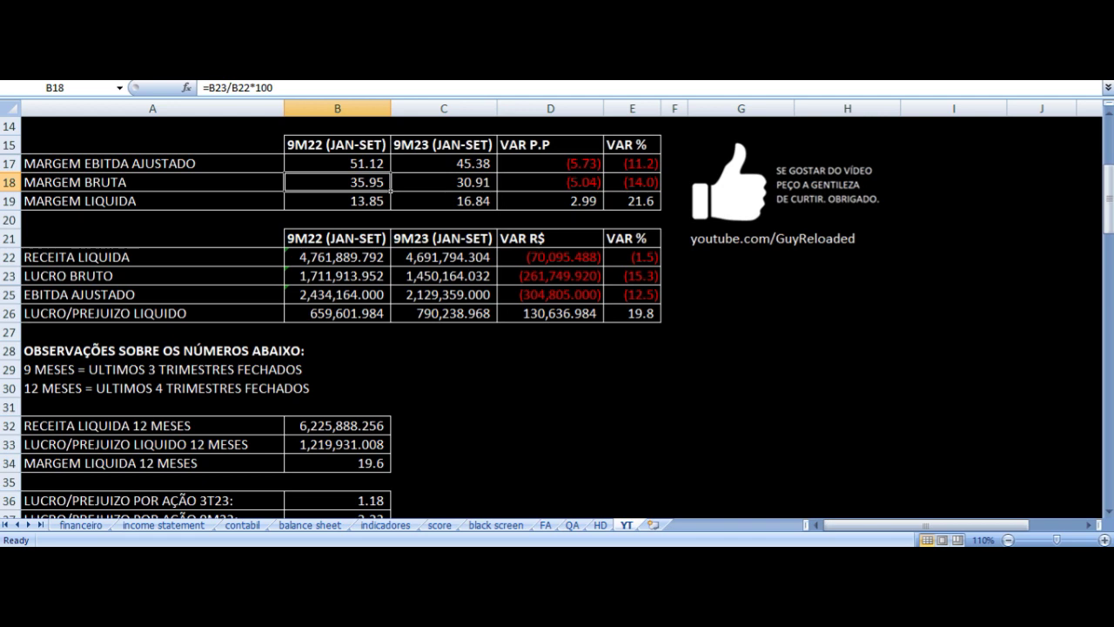
pyautogui.press('Right')
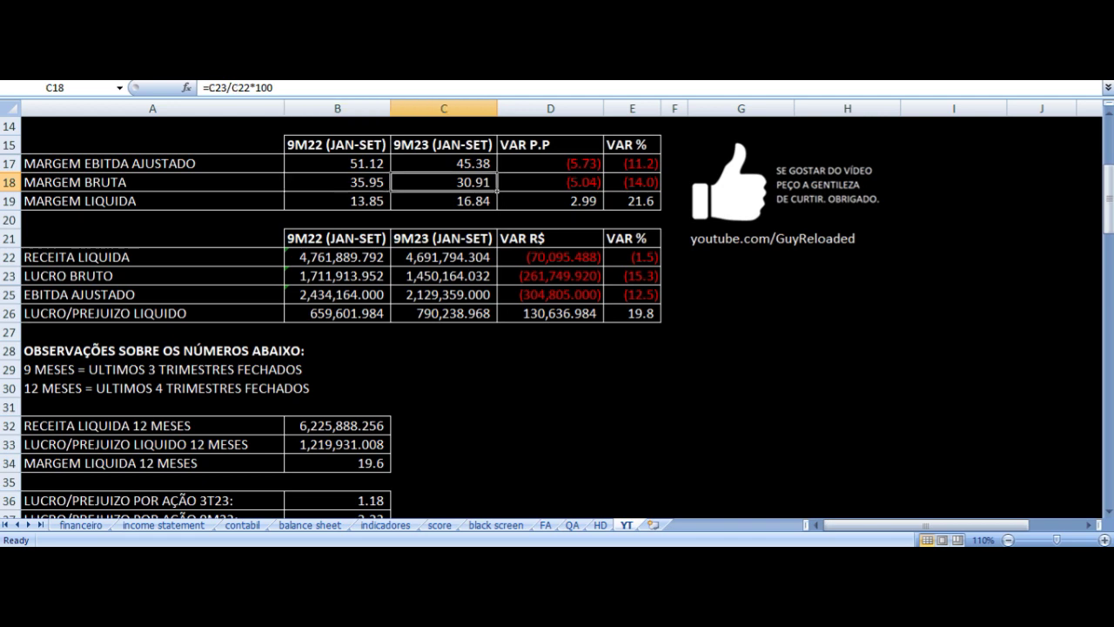
pyautogui.press('Right')
pyautogui.press('Up')
pyautogui.press('Up')
# Step: Examine the net margin (MARGEM LIQUIDA) for 9M22 and 9M23 and its variation in percentage points
pyautogui.press('Down')
pyautogui.press('Down')
pyautogui.press('Down')
pyautogui.press('Left')
pyautogui.press('Left')
pyautogui.press('Left')
pyautogui.press('Right')
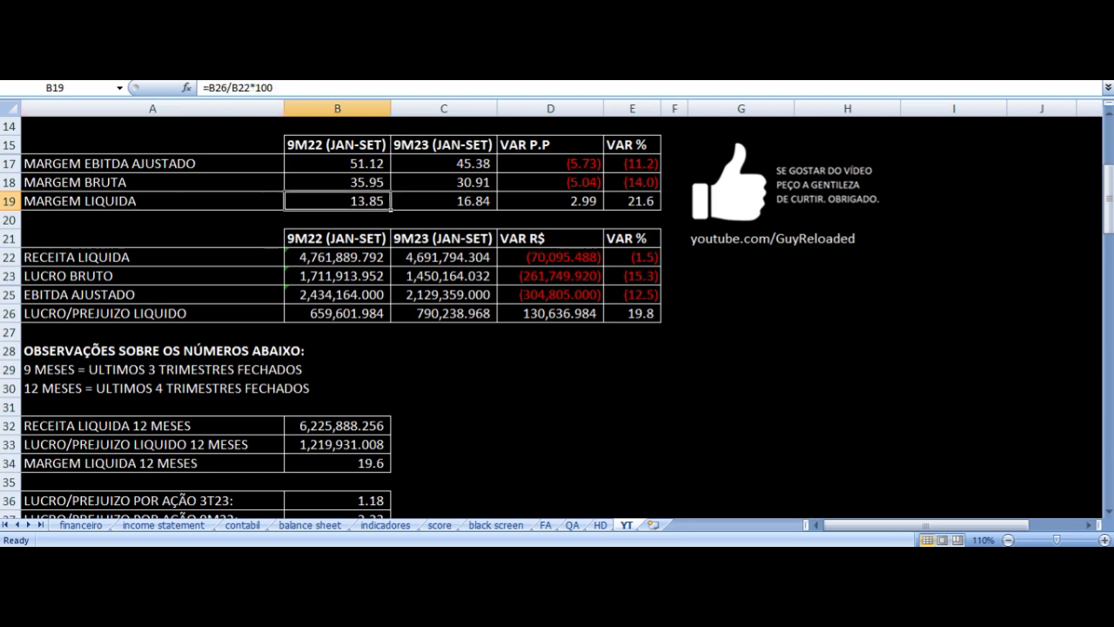
pyautogui.press('Right')
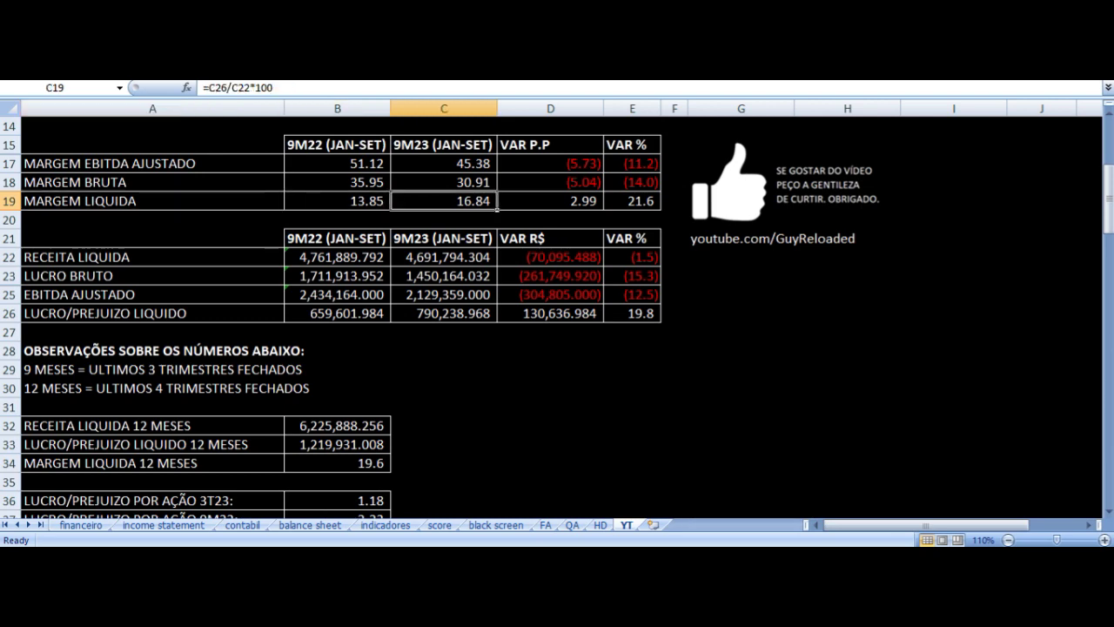
pyautogui.press('Right')
pyautogui.press('Up')
pyautogui.press('Up')
pyautogui.press('Up')
# Step: Examine the net revenue (RECEITA LIQUIDA) for 9M22 and 9M23 and its variation in reais and percent
pyautogui.press('Down')
pyautogui.press('Down')
pyautogui.press('Down')
pyautogui.press('Down')
pyautogui.press('Down')
pyautogui.press('Down')
pyautogui.press('Left')
pyautogui.press('Left')
pyautogui.press('Left')
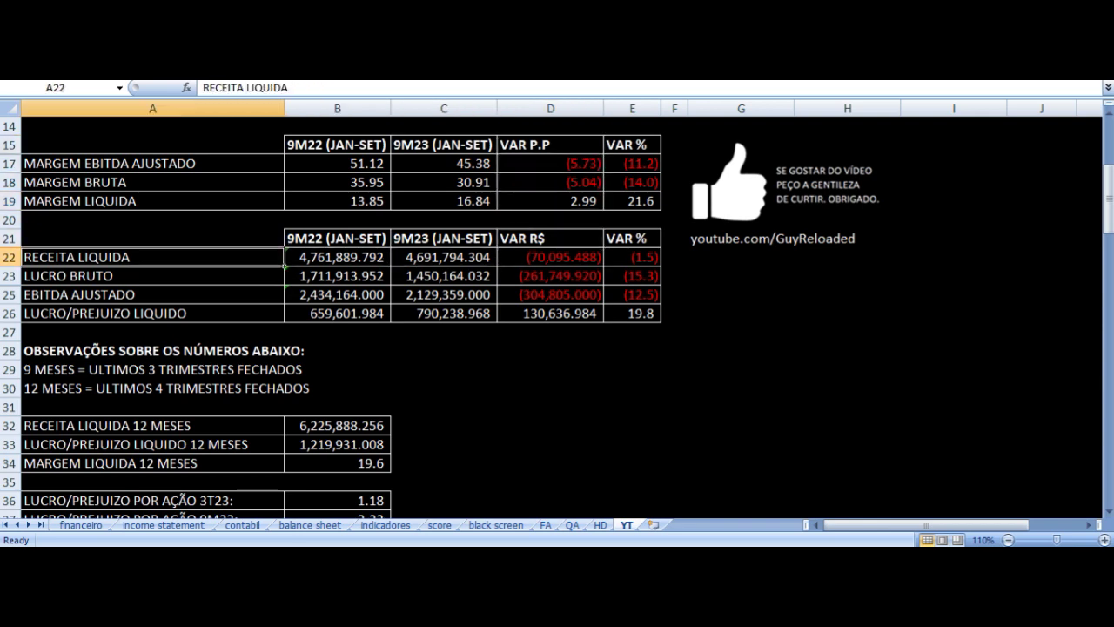
pyautogui.press('Right')
pyautogui.press('Right')
pyautogui.press('Right')
pyautogui.press('Right')
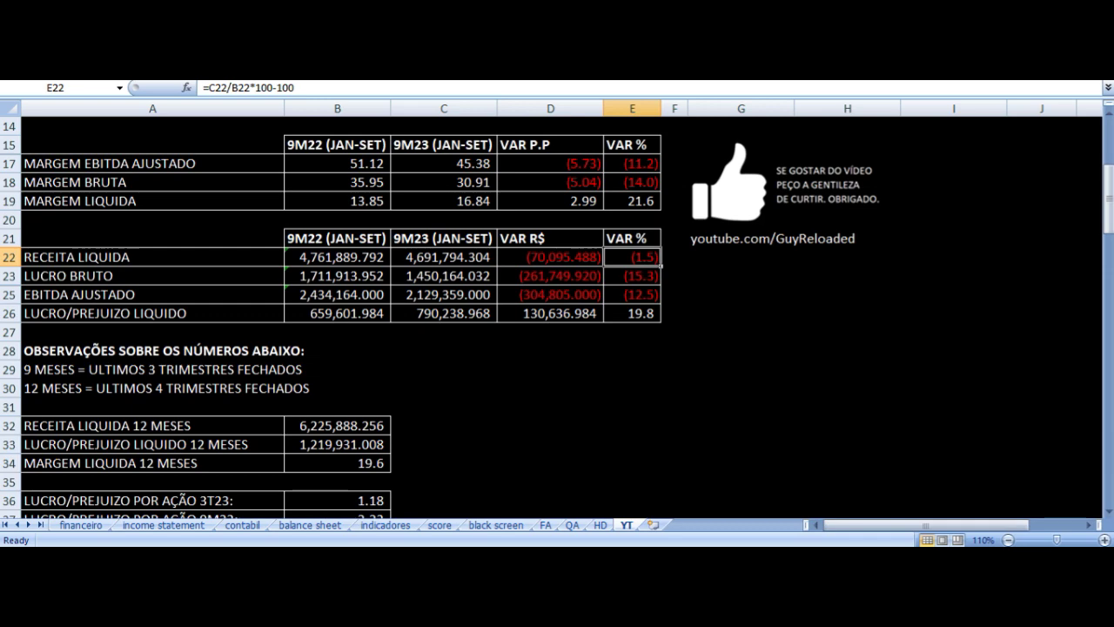
# Step: Go over the 9M22 and 9M23 net revenue amounts again, up to the variation in reais
pyautogui.press('Left')
pyautogui.press('Left')
pyautogui.press('Left')
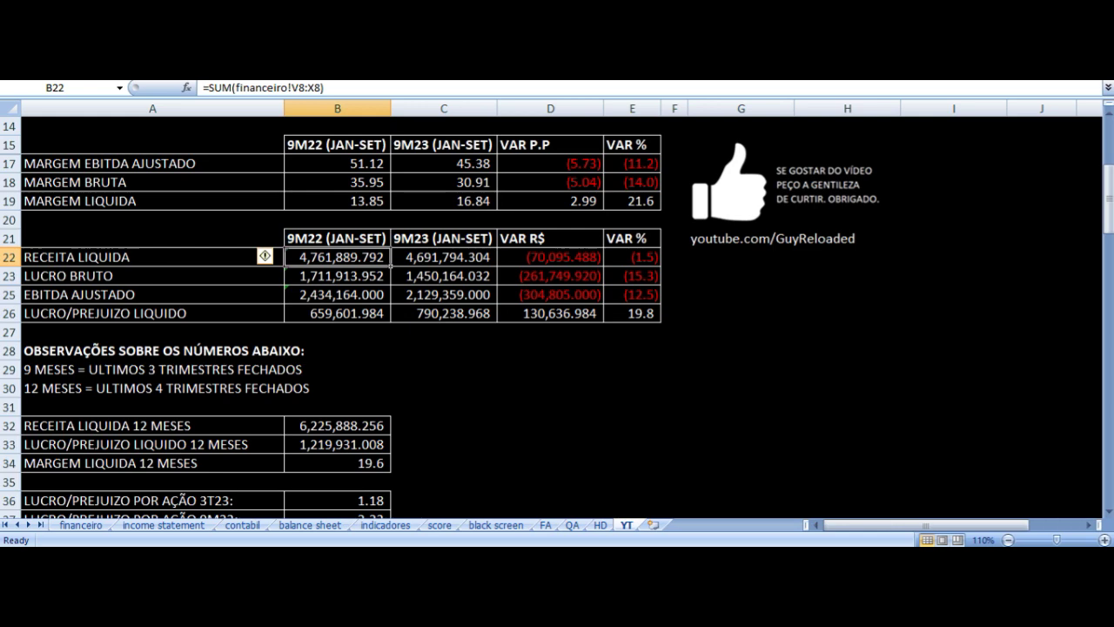
pyautogui.press('Right')
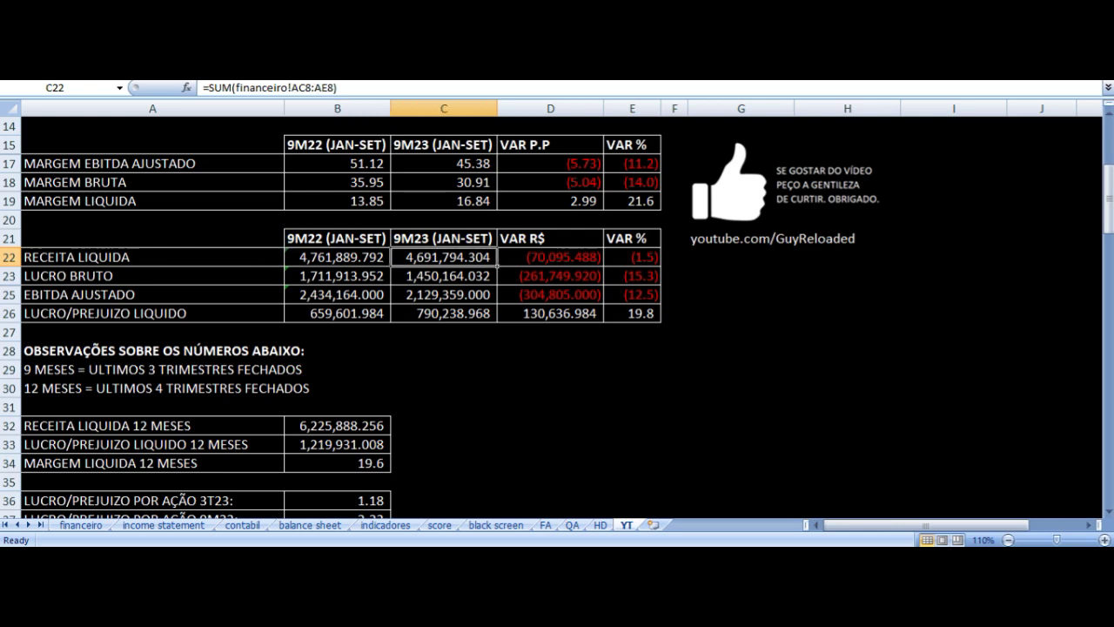
pyautogui.press('Right')
# Step: Examine the gross profit (LUCRO BRUTO) for 9M22 and 9M23 and its variation in reais and percent
pyautogui.press('Down')
pyautogui.press('Left')
pyautogui.press('Left')
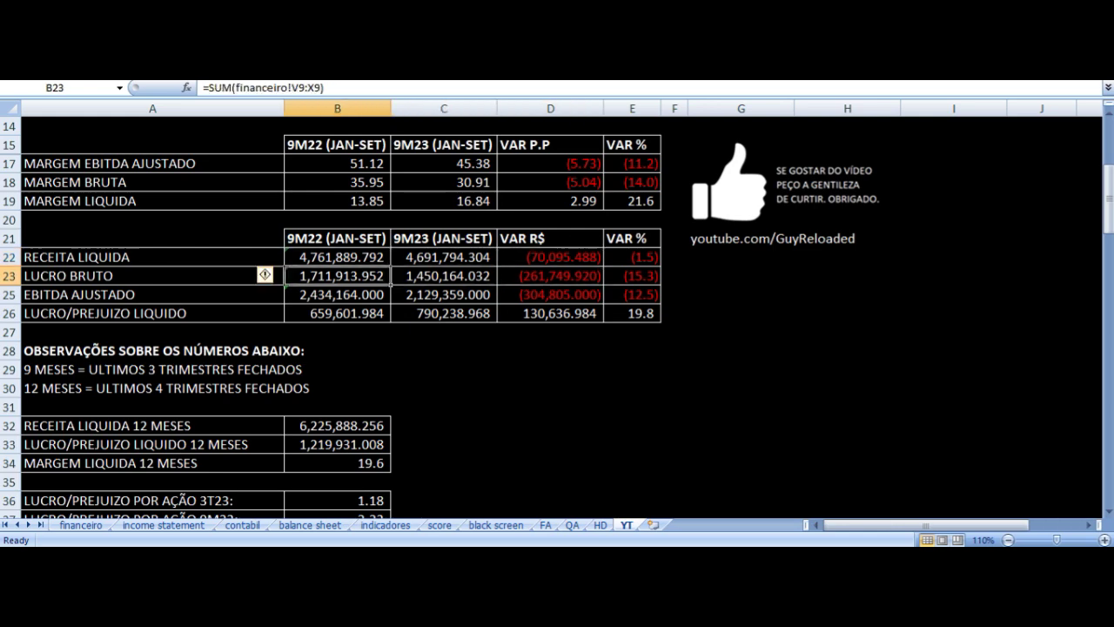
pyautogui.press('Left')
pyautogui.press('Right')
pyautogui.press('Right')
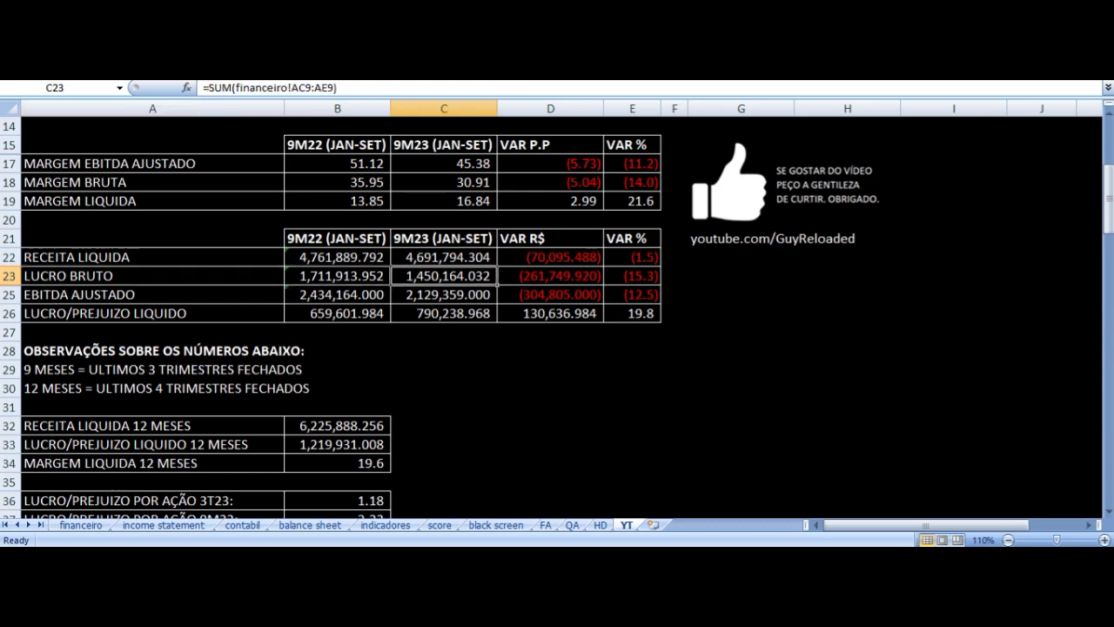
pyautogui.press('Right')
pyautogui.press('Right')
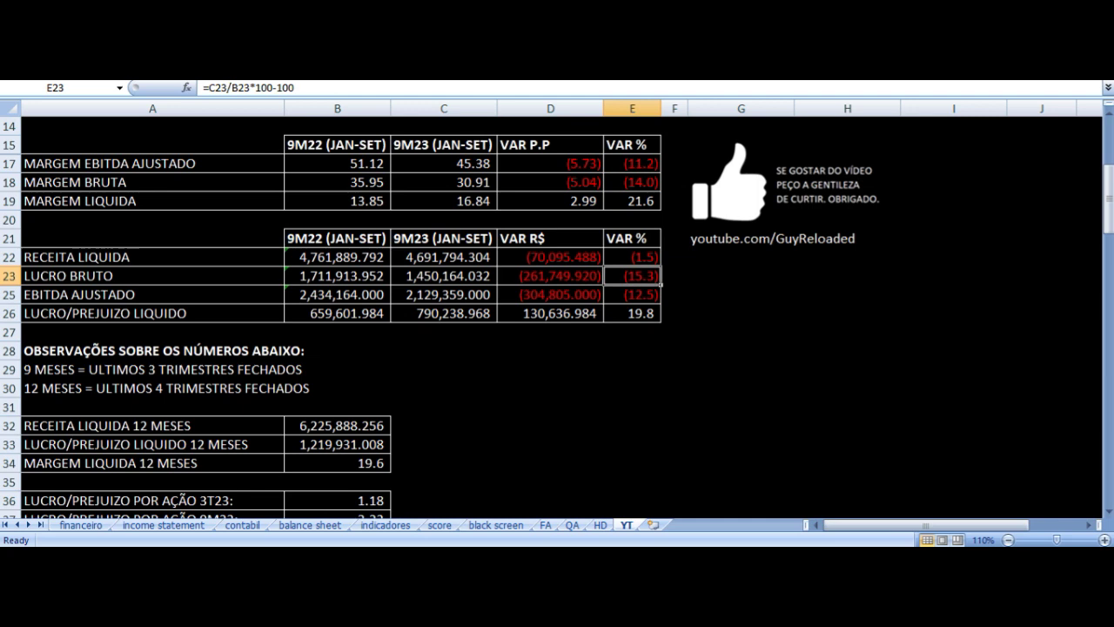
# Step: Examine the adjusted EBITDA amount for 9M22 and 9M23 and its variation in reais and percent
pyautogui.press('Down')
pyautogui.press('Left')
pyautogui.press('Left')
pyautogui.press('Left')
pyautogui.press('Left')
pyautogui.press('Right')
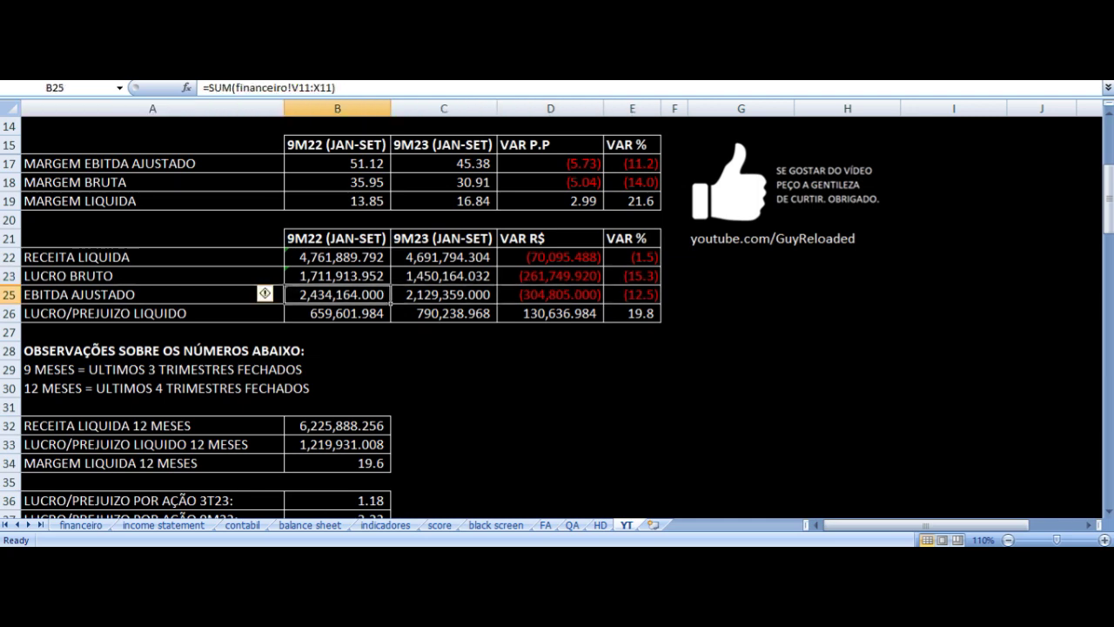
pyautogui.press('Right')
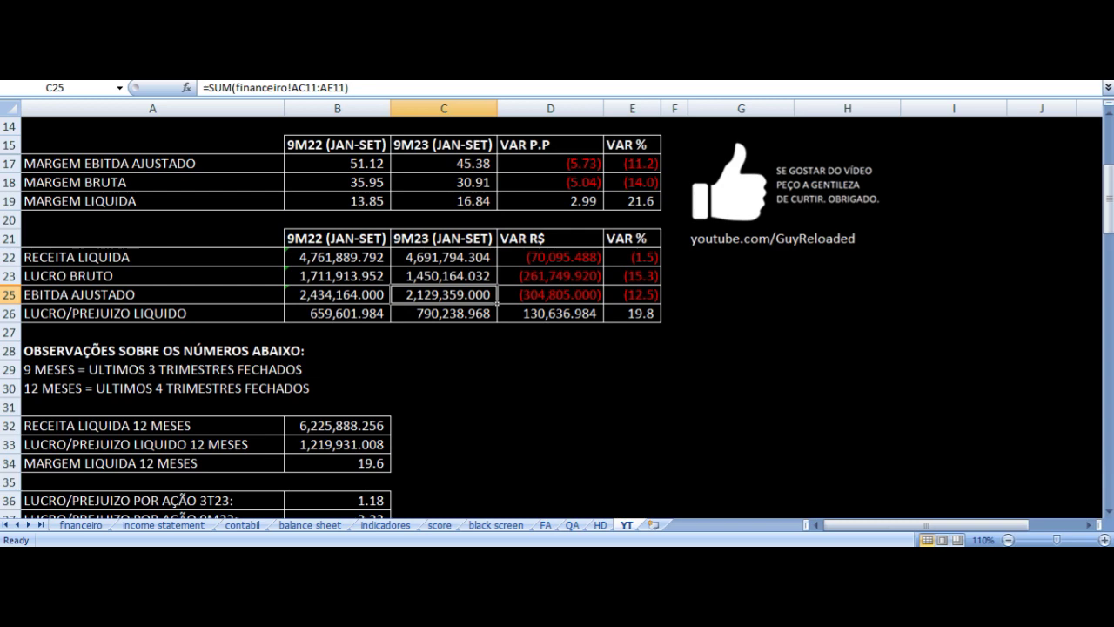
pyautogui.press('Right')
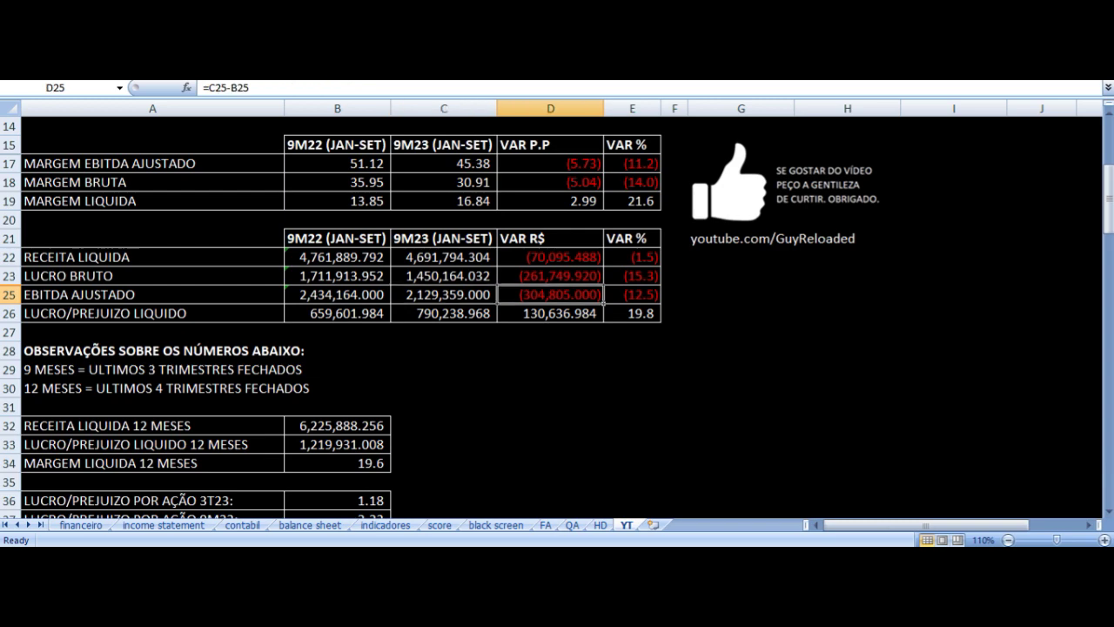
pyautogui.press('Right')
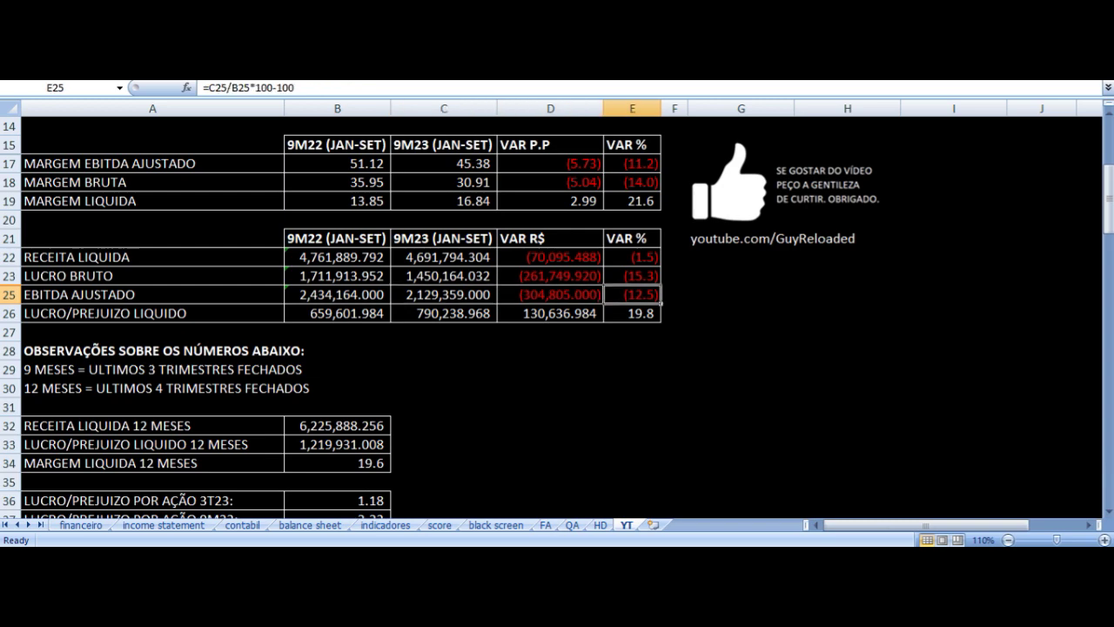
# Step: Examine the net profit or loss (LUCRO/PREJUIZO LIQUIDO) for 9M22 and 9M23 and its variation in reais and percent
pyautogui.press('Down')
pyautogui.press('Left')
pyautogui.press('Left')
pyautogui.press('Left')
pyautogui.press('Left')
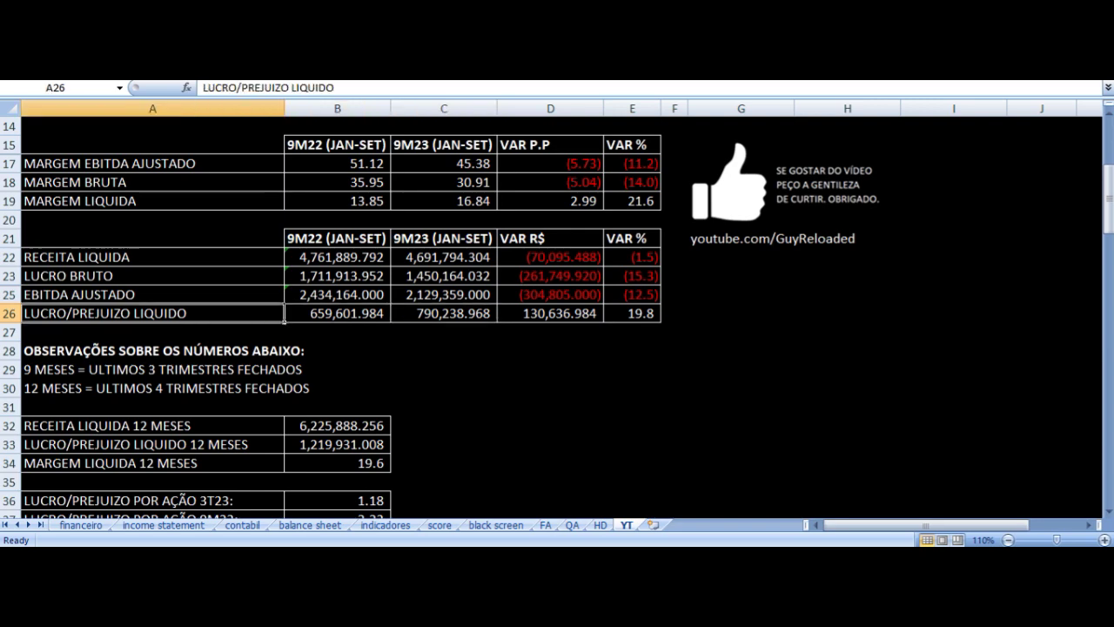
pyautogui.press('Right')
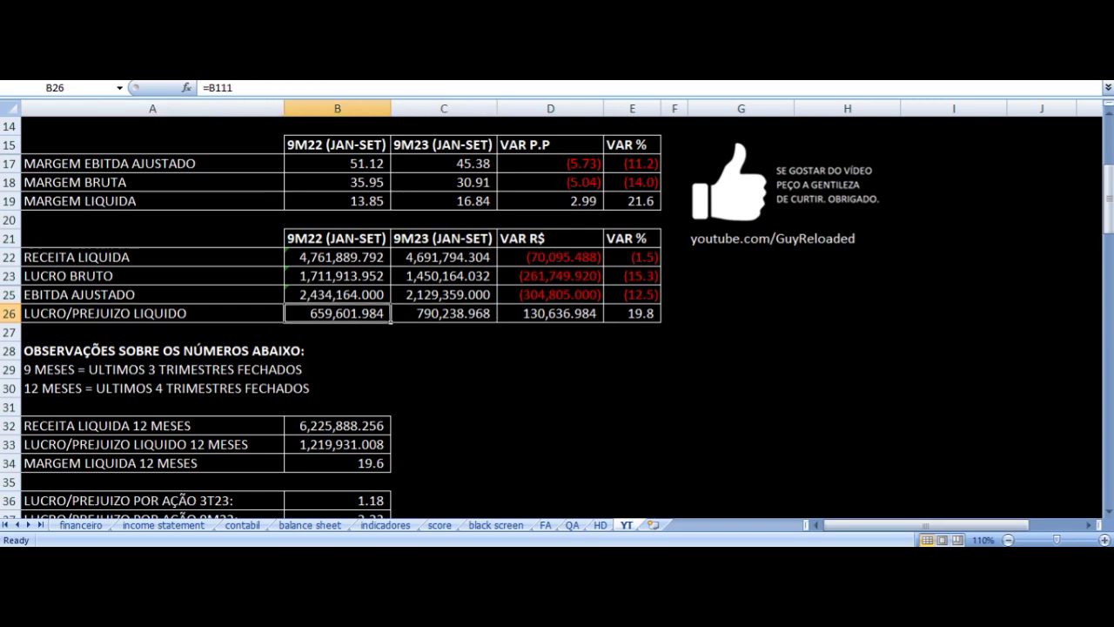
pyautogui.press('Right')
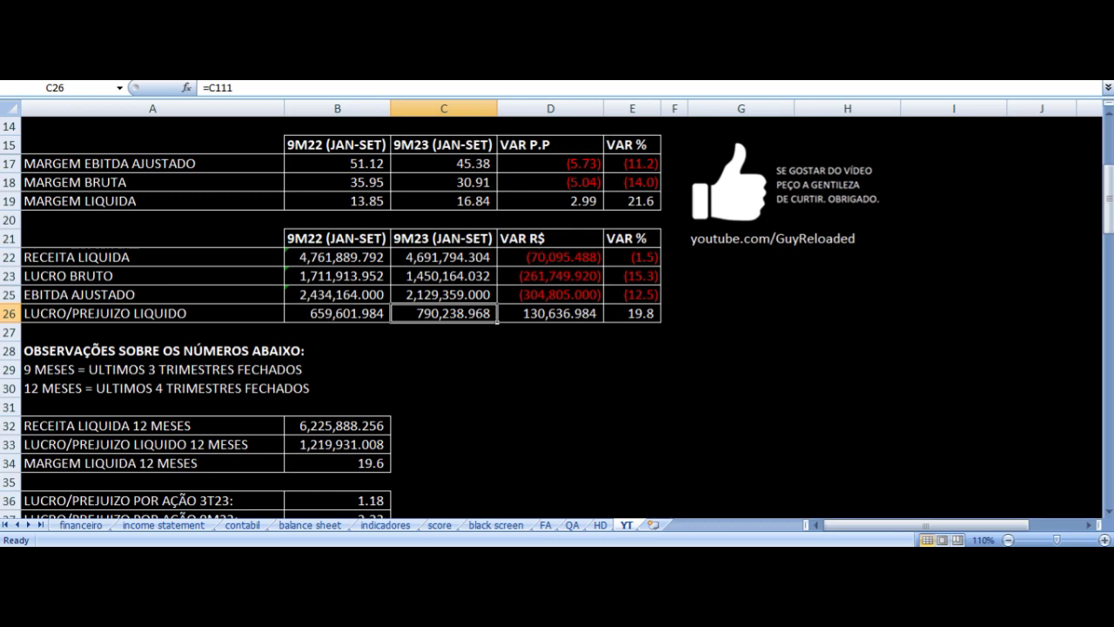
pyautogui.press('Right')
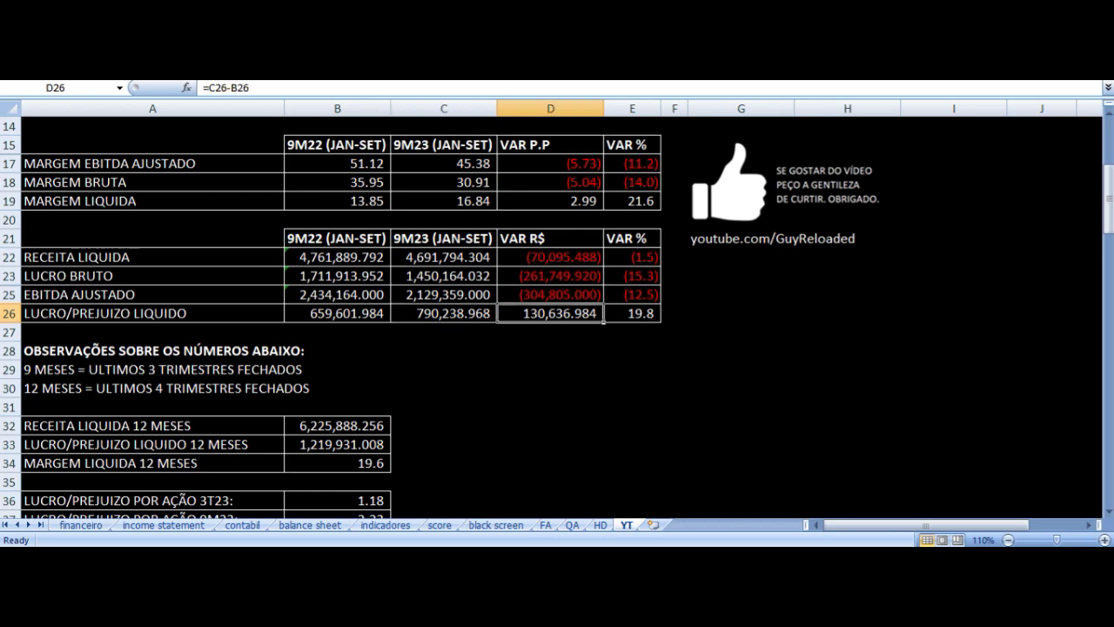
pyautogui.press('Right')
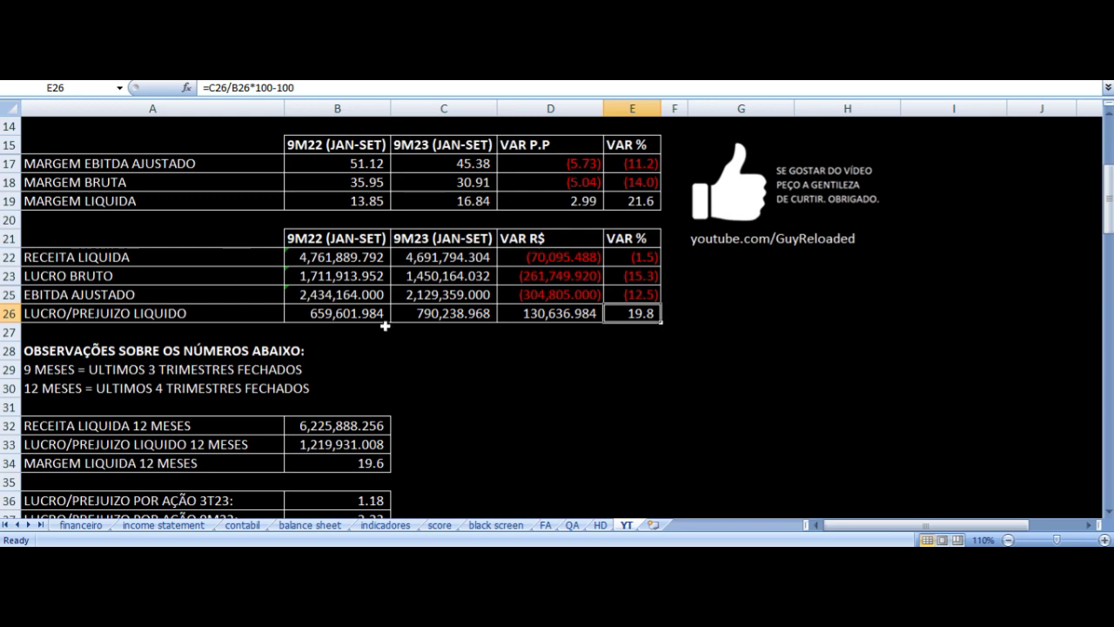
# Step: Revisit the nine-month net revenue with its variations, and select the entire EBITDA AJUSTADO row of the 9M22–9M23 amounts
pyautogui.click(356, 257)
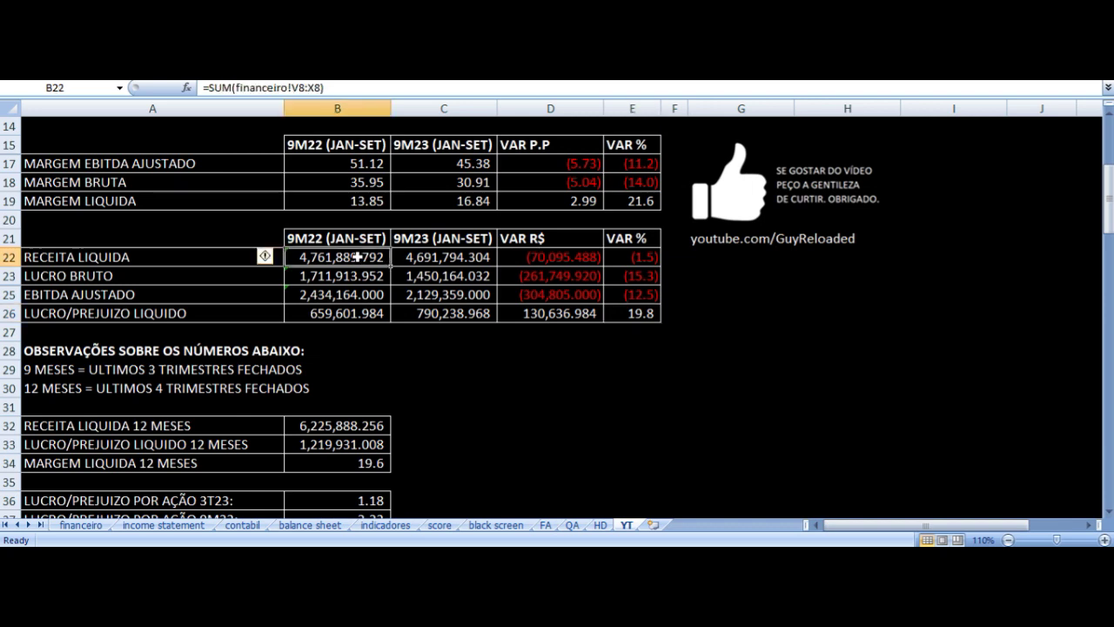
pyautogui.click(349, 295)
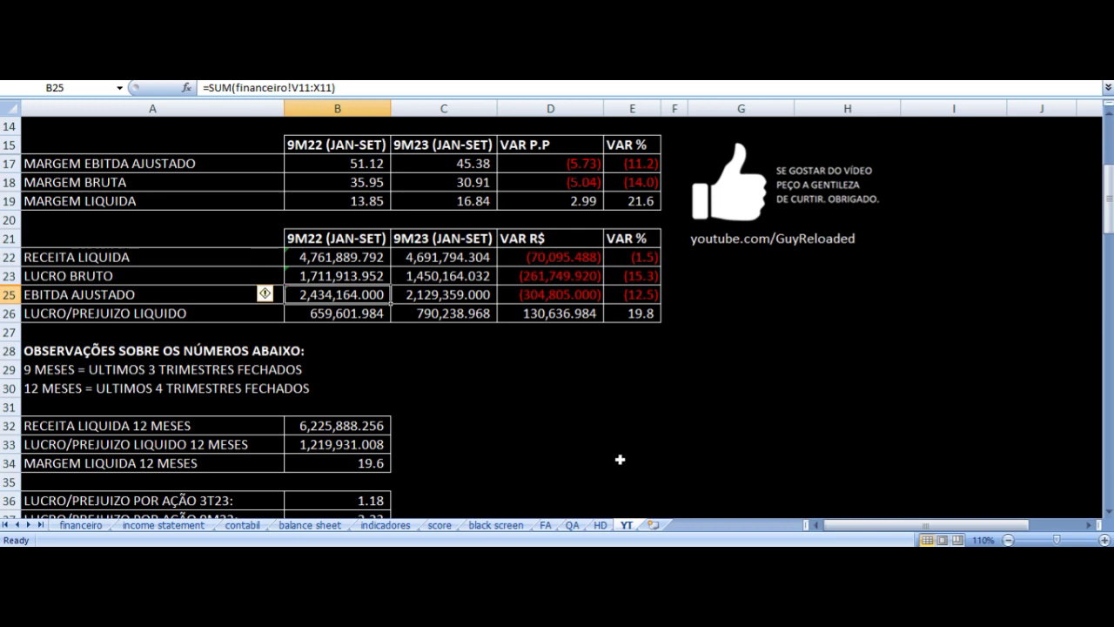
pyautogui.hotkey('alt', 'Tab')
pyautogui.click(547, 256)
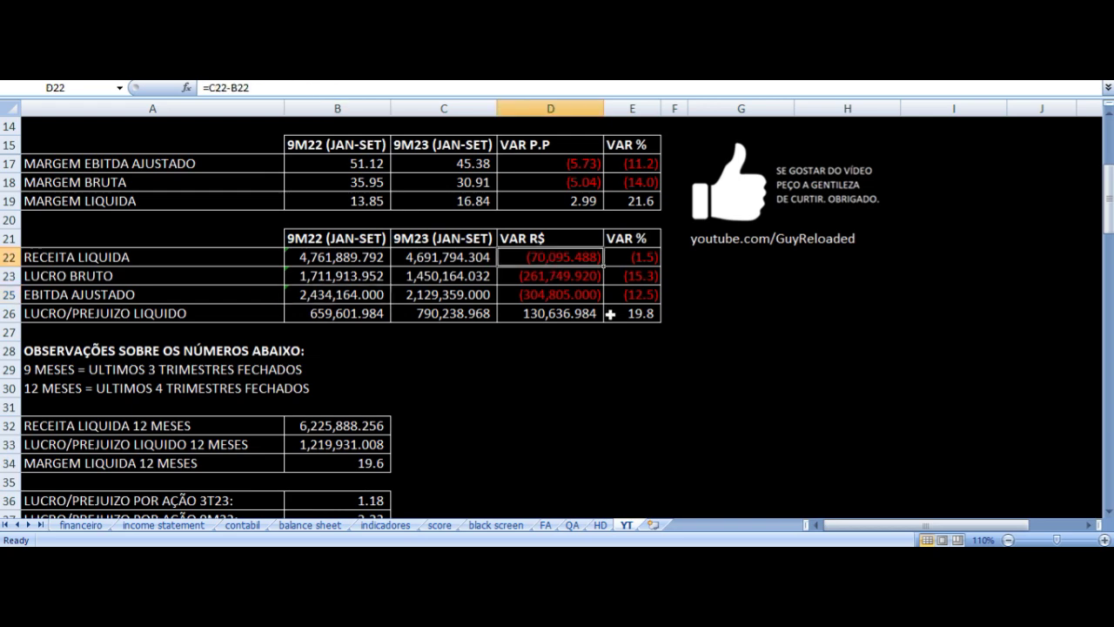
pyautogui.click(645, 256)
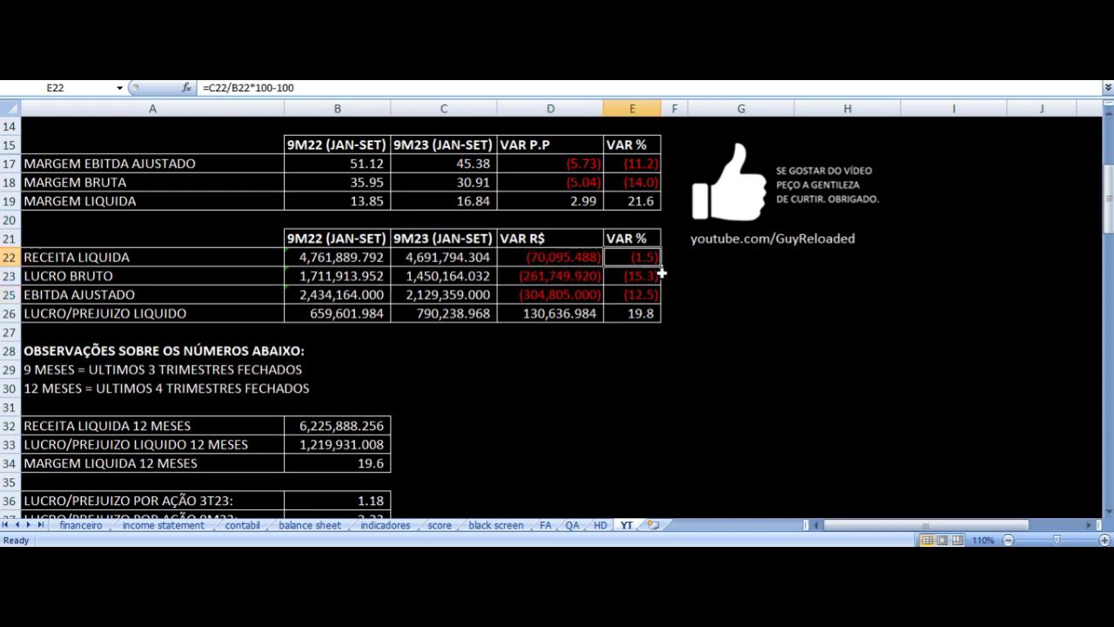
pyautogui.click(11, 294)
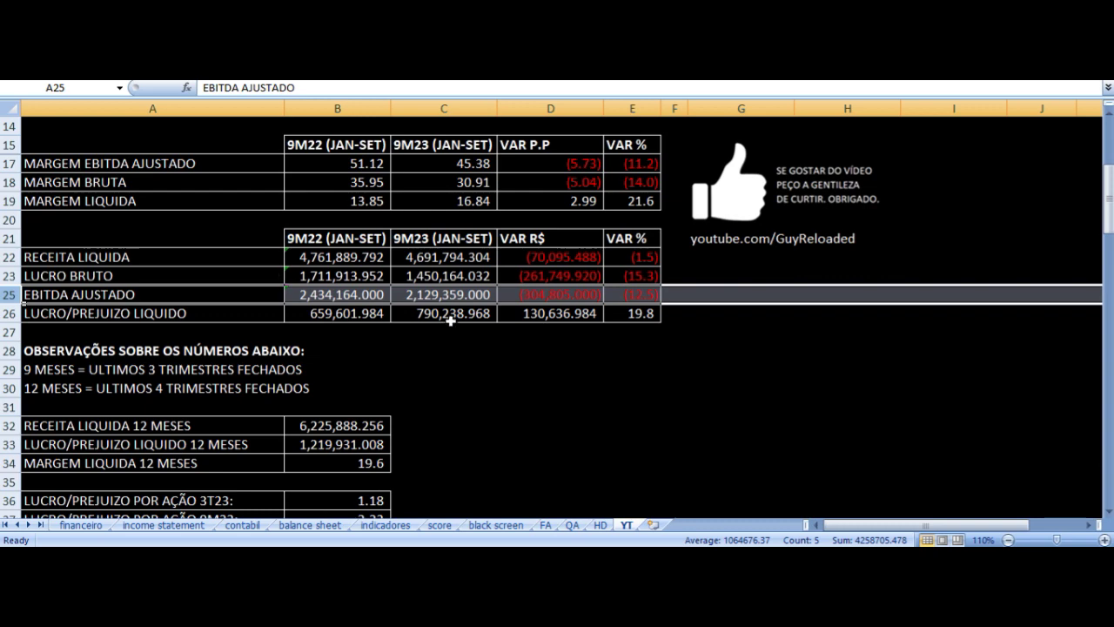
# Step: Examine the 12-month net revenue (RECEITA LIQUIDA 12 MESES) and the 12-month net profit or loss
pyautogui.scroll(-5, 402, 374)
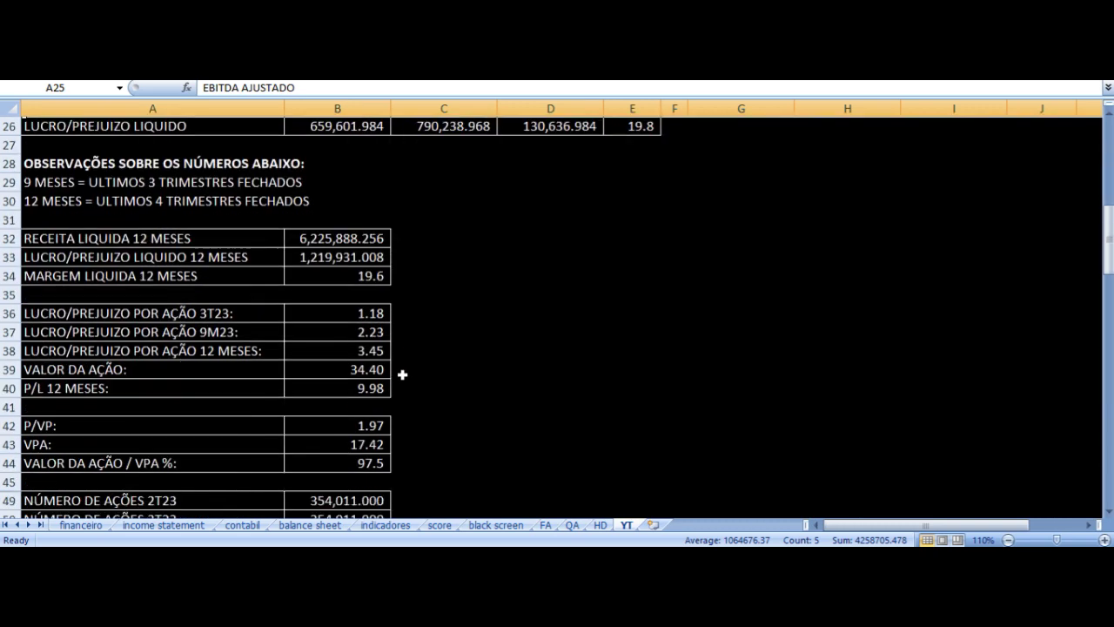
pyautogui.click(190, 186)
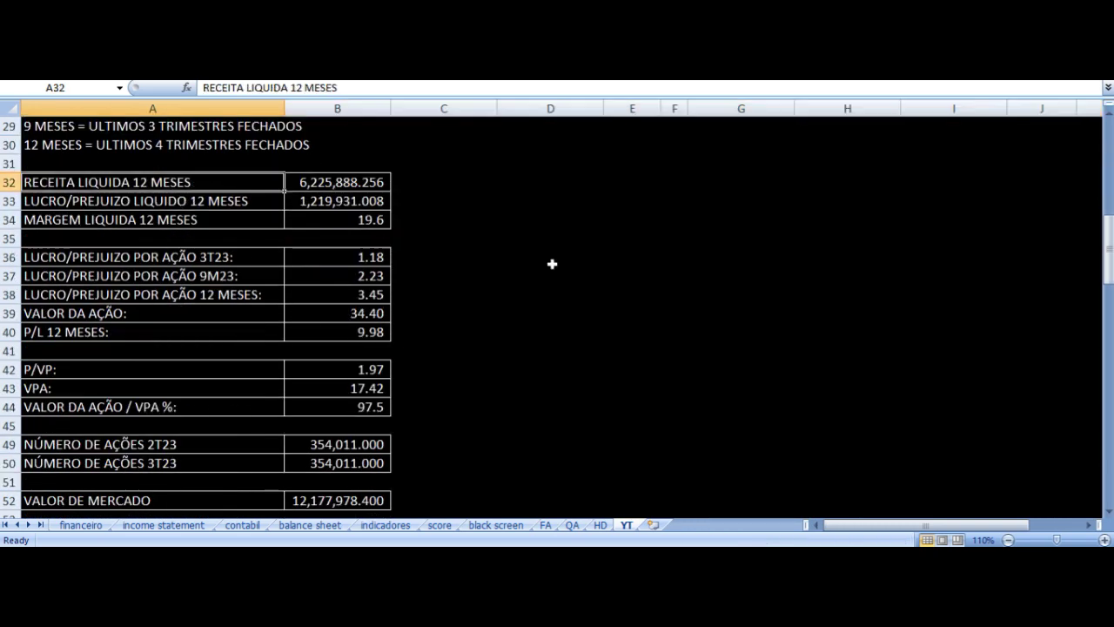
pyautogui.press('Right')
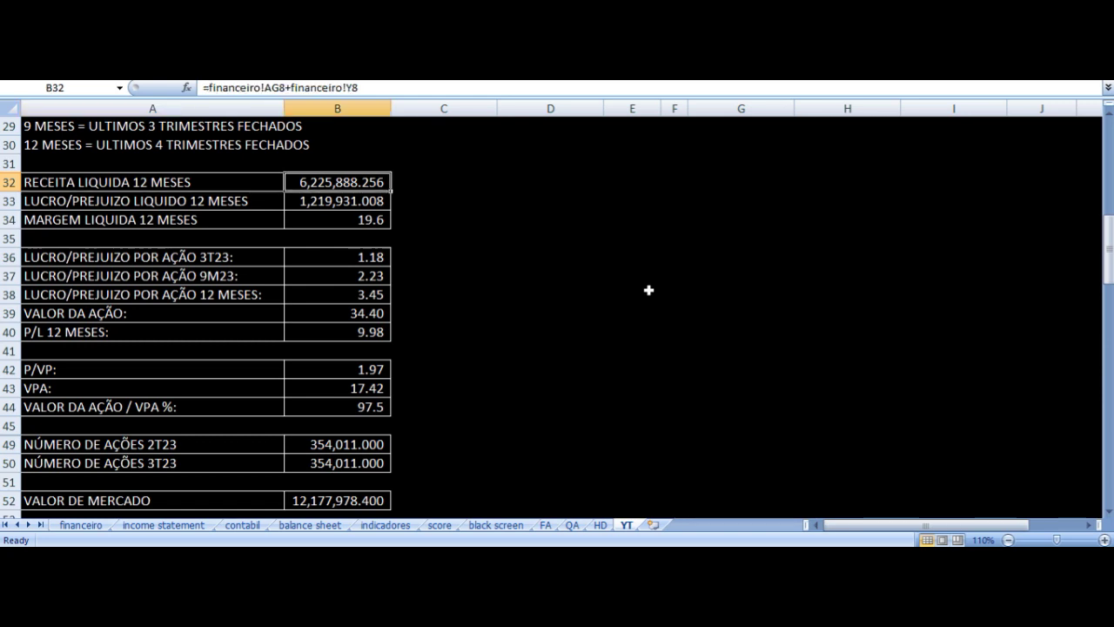
pyautogui.press('Return')
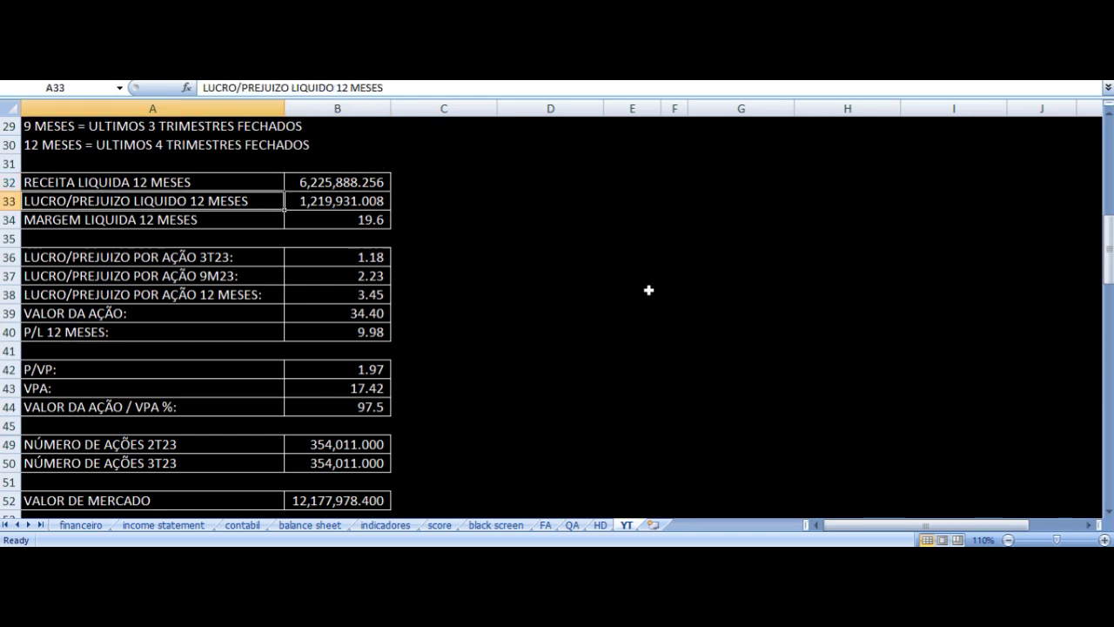
pyautogui.press('Right')
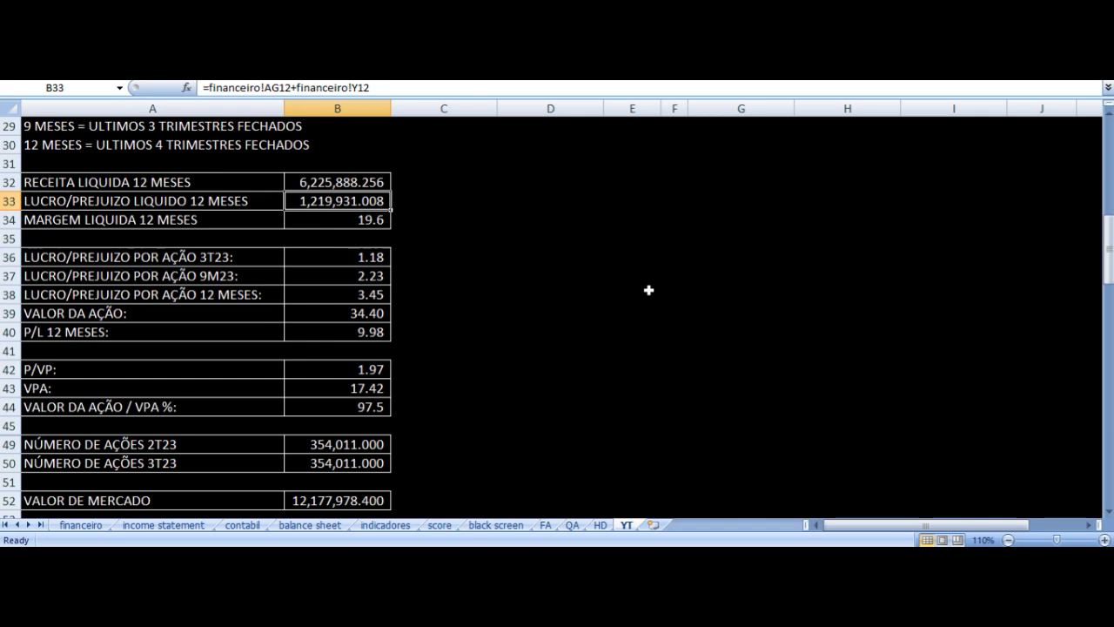
# Step: Examine the 12-month net margin (MARGEM LIQUIDA 12 MESES) against the 12-month net revenue and net profit
pyautogui.press('Down')
pyautogui.press('Left')
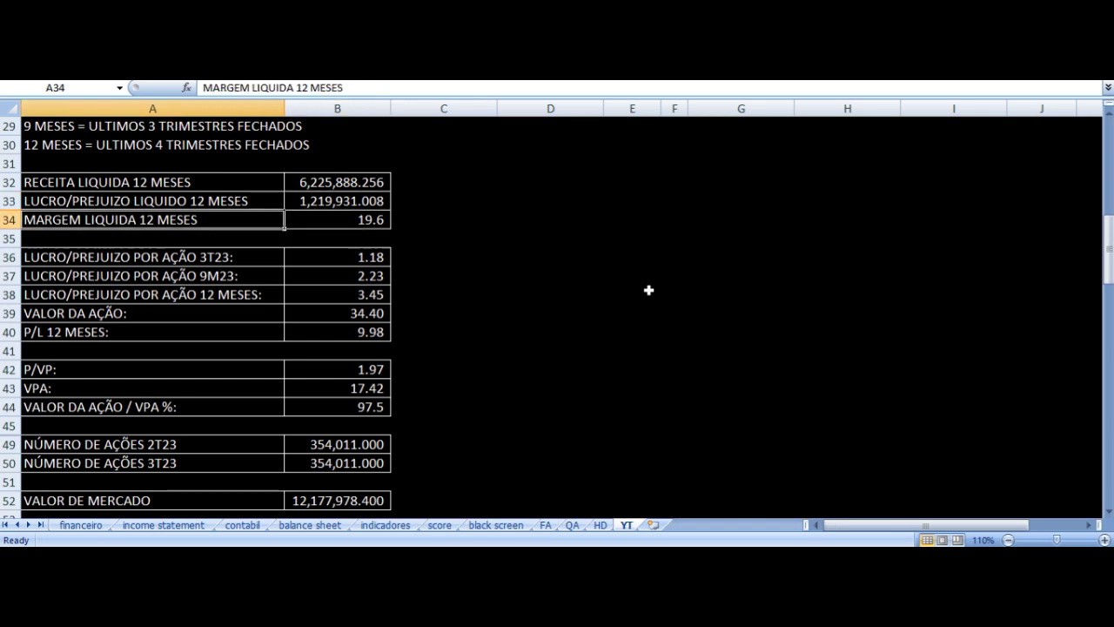
pyautogui.press('Right')
pyautogui.press('Up')
pyautogui.press('Up')
pyautogui.press('Up')
pyautogui.press('Down')
pyautogui.press('Down')
pyautogui.press('Down')
pyautogui.press('Down')
pyautogui.press('Down')
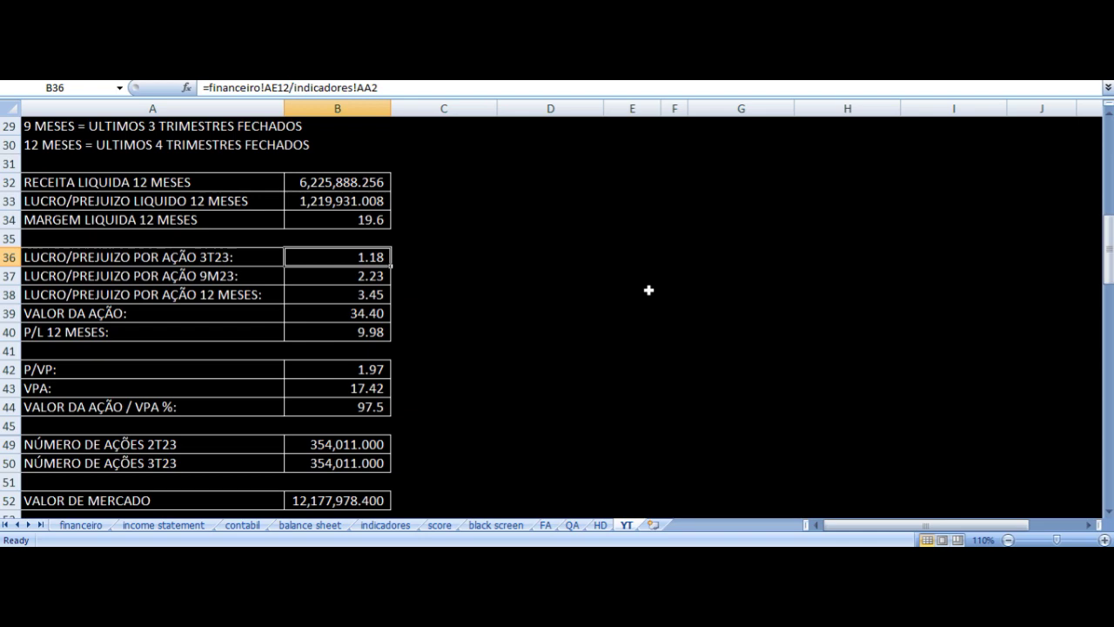
# Step: Review the 9M22–9M23 tables again and examine the profit or loss per share for 3T23 and 9M23
pyautogui.scroll(5, 649, 290)
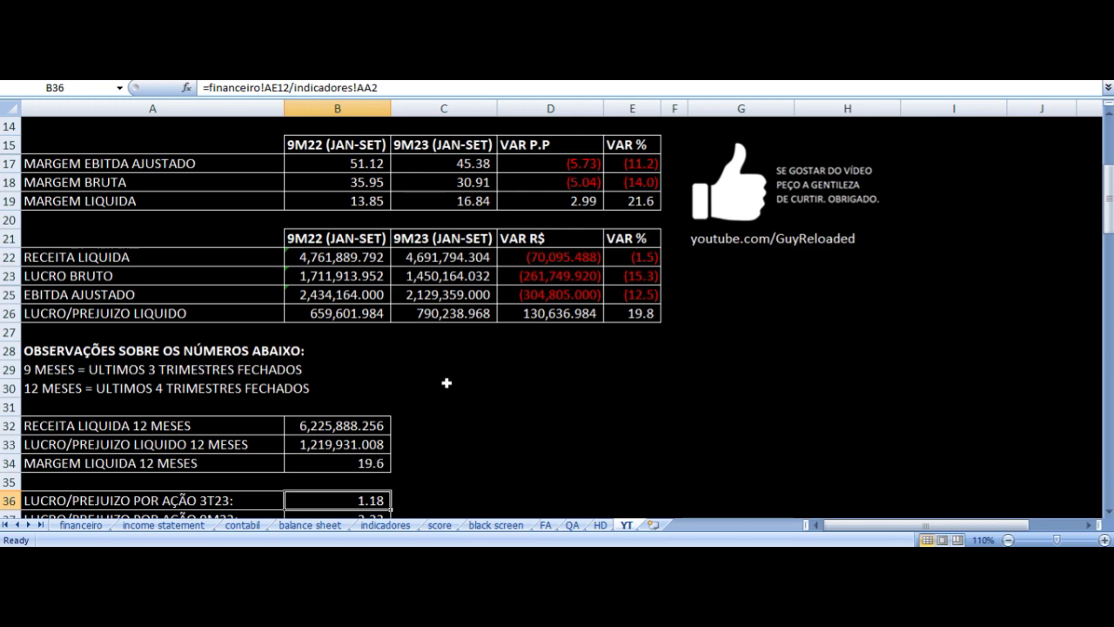
pyautogui.scroll(-4, 470, 338)
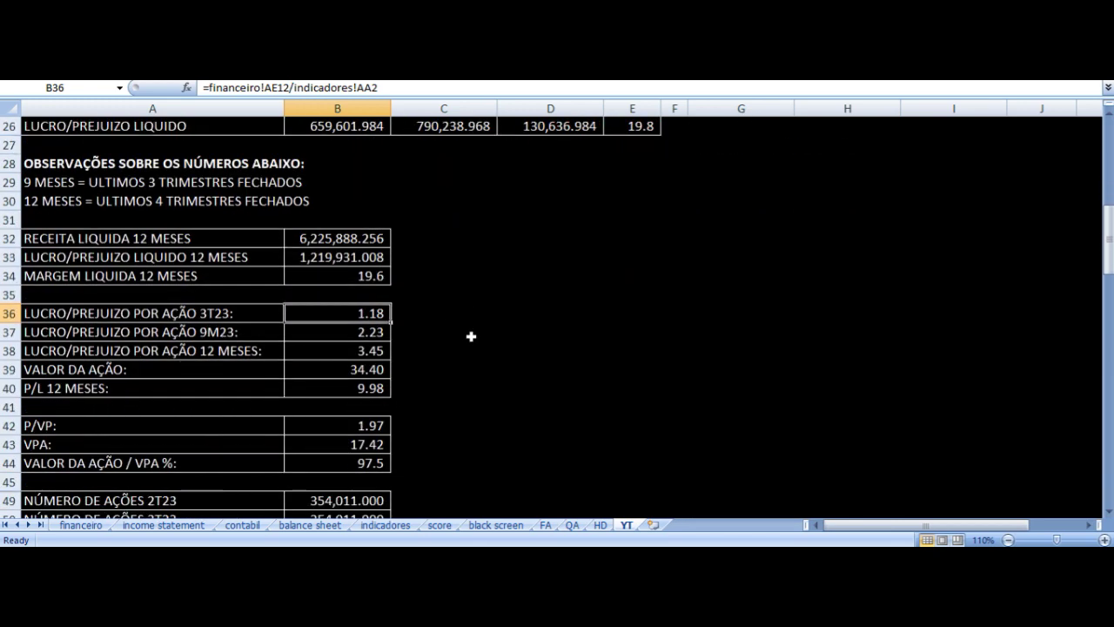
pyautogui.scroll(-2, 470, 336)
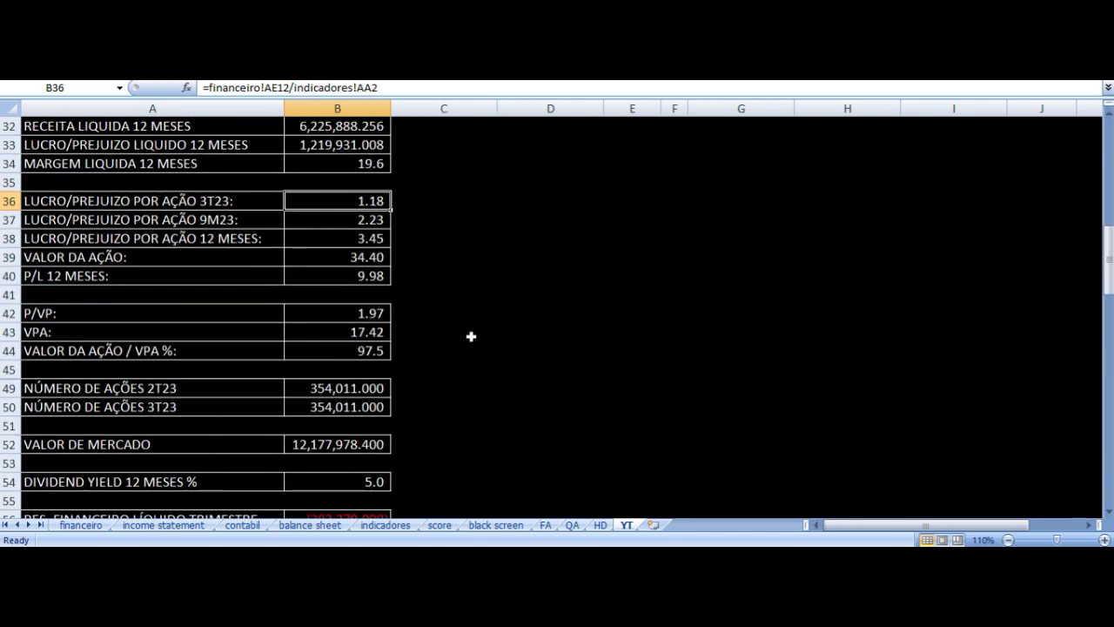
pyautogui.click(161, 203)
pyautogui.press('Right')
pyautogui.press('Down')
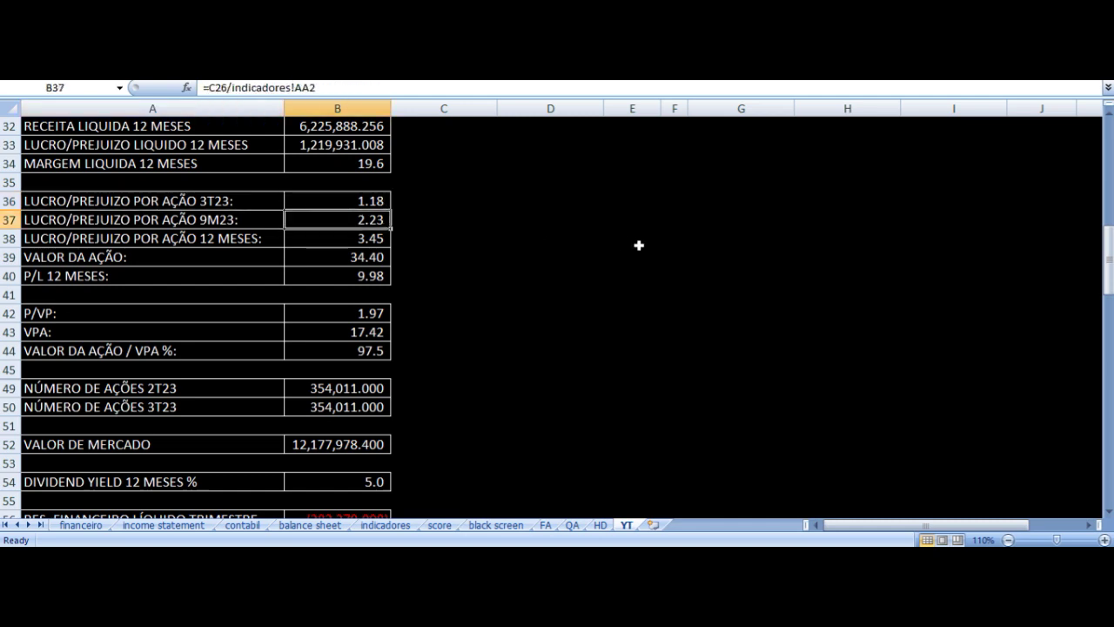
pyautogui.press('Left')
pyautogui.press('Right')
# Step: Examine the 12-month profit or loss per share and the share price (VALOR DA AÇÃO)
pyautogui.press('Down')
pyautogui.press('Left')
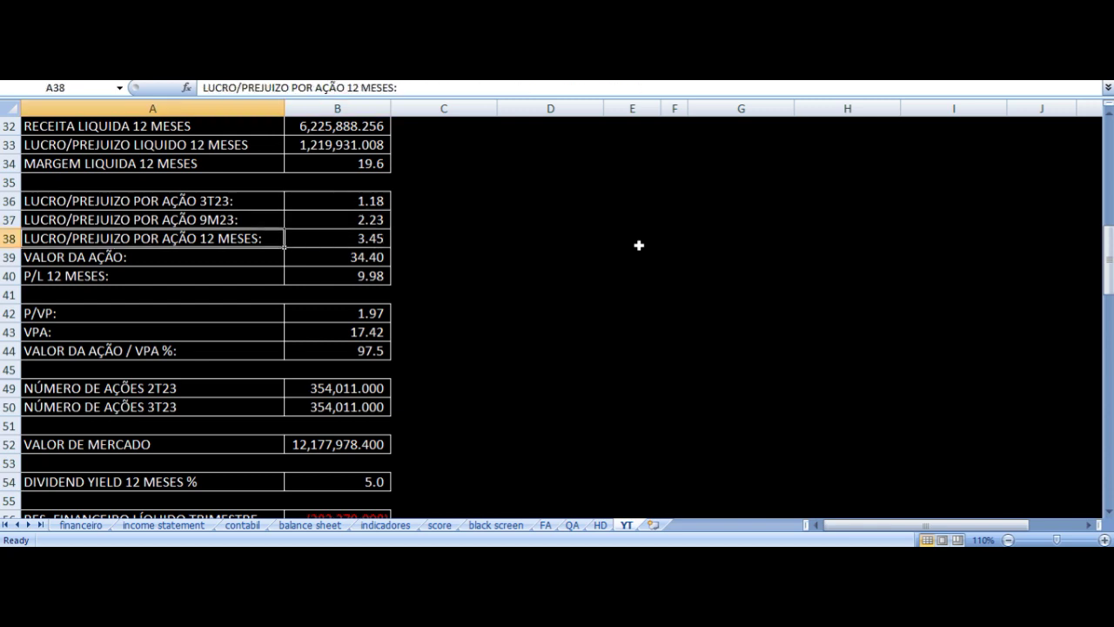
pyautogui.press('Right')
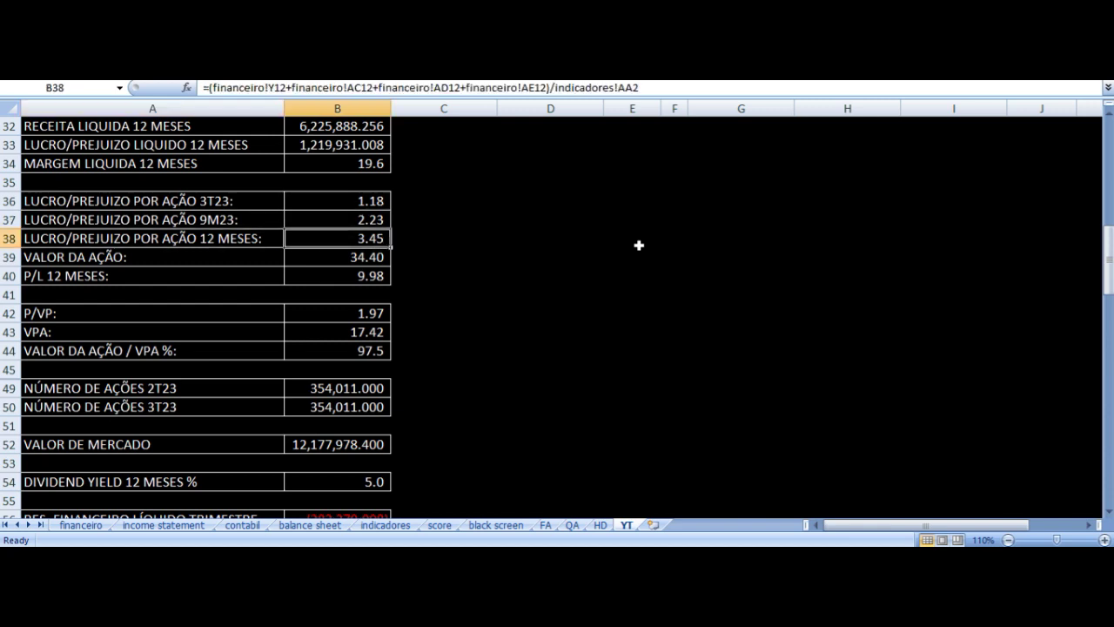
pyautogui.press('Down')
pyautogui.press('Left')
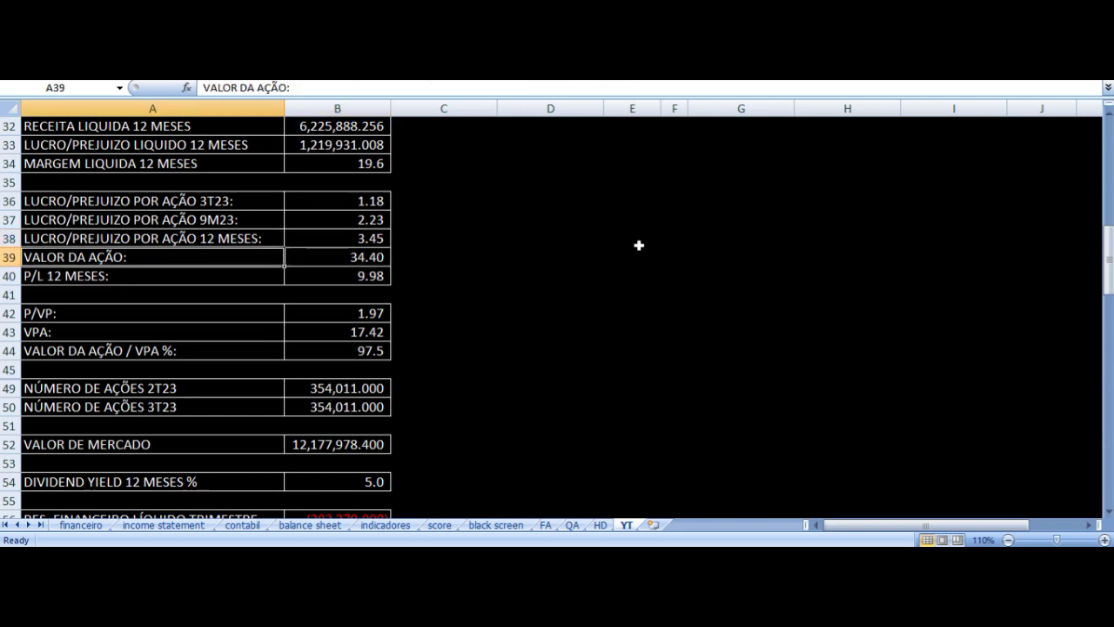
pyautogui.press('Right')
# Step: Examine the 12-month price-to-earnings ratio (P/L 12 MESES) and its formula
pyautogui.press('Down')
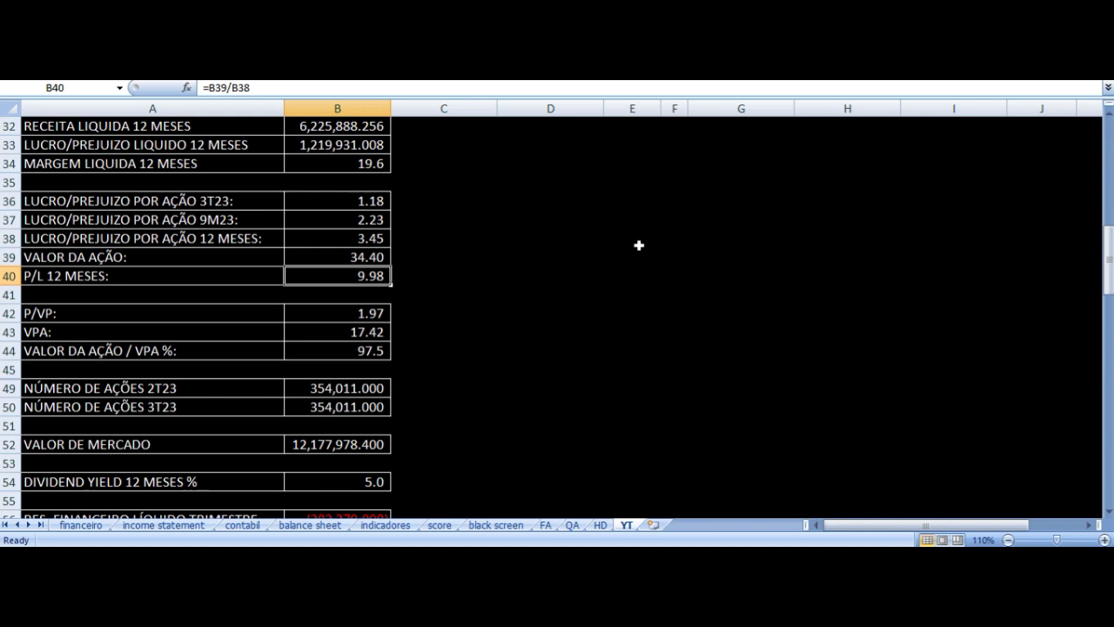
pyautogui.press('Left')
pyautogui.press('Right')
pyautogui.press('Down')
pyautogui.press('Up')
pyautogui.press('Left')
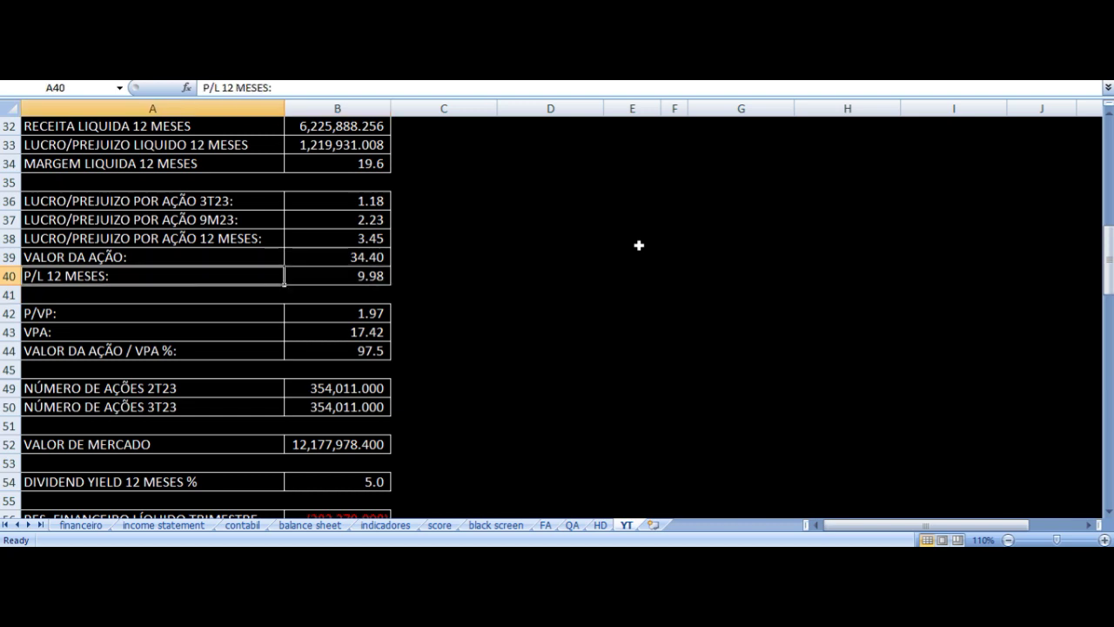
pyautogui.press('Right')
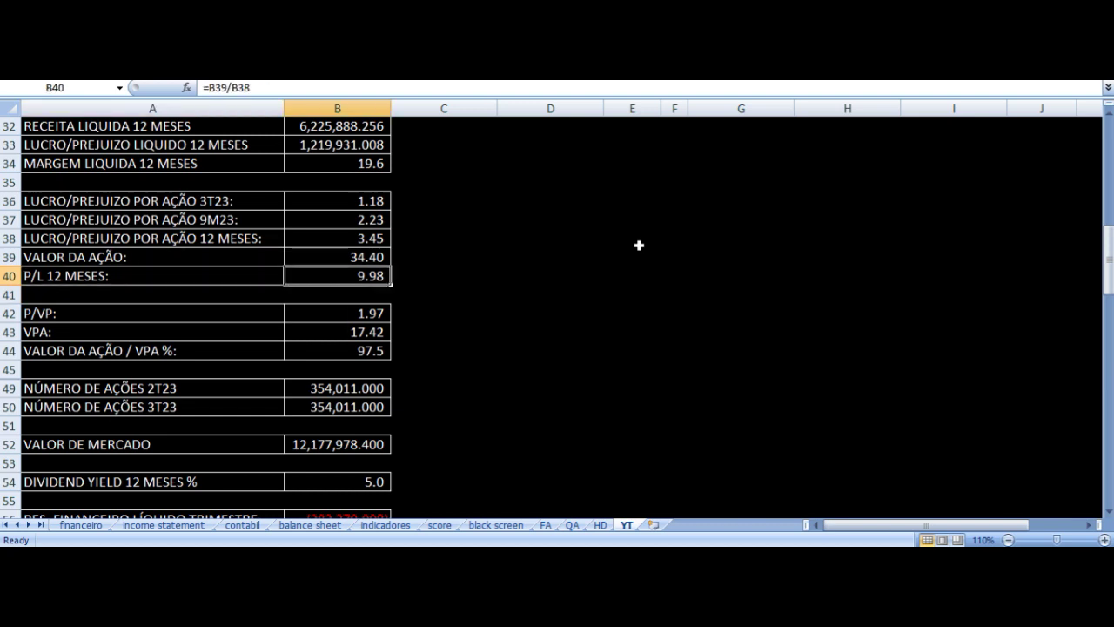
# Step: Examine the price-to-book ratio (P/VP) and the book value per share (VPA)
pyautogui.press('Down')
pyautogui.press('Down')
pyautogui.press('Left')
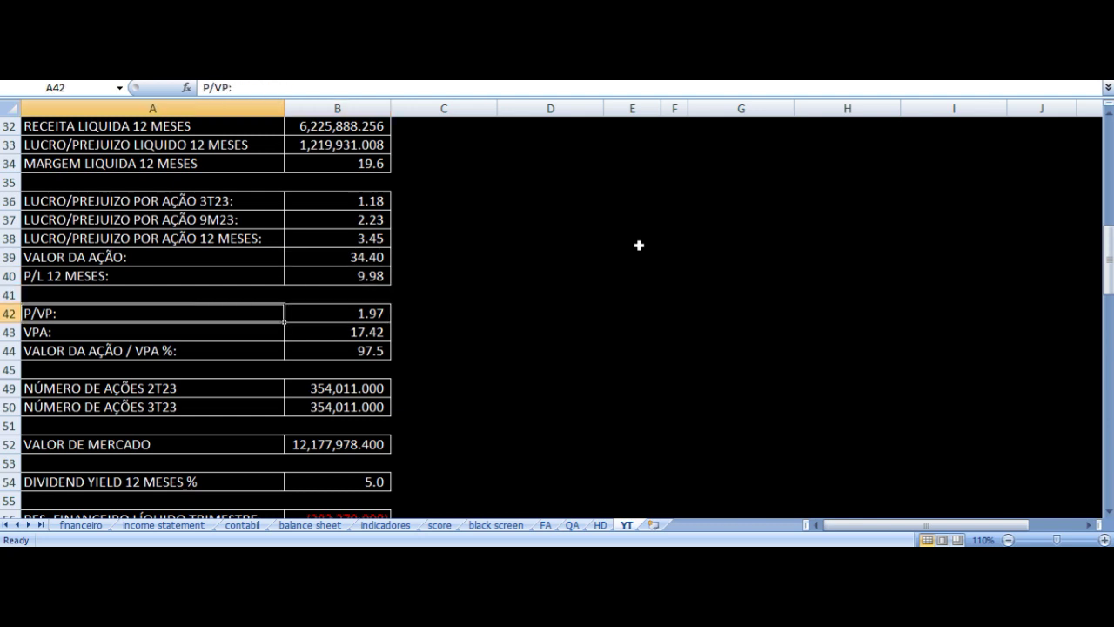
pyautogui.press('Right')
pyautogui.press('Down')
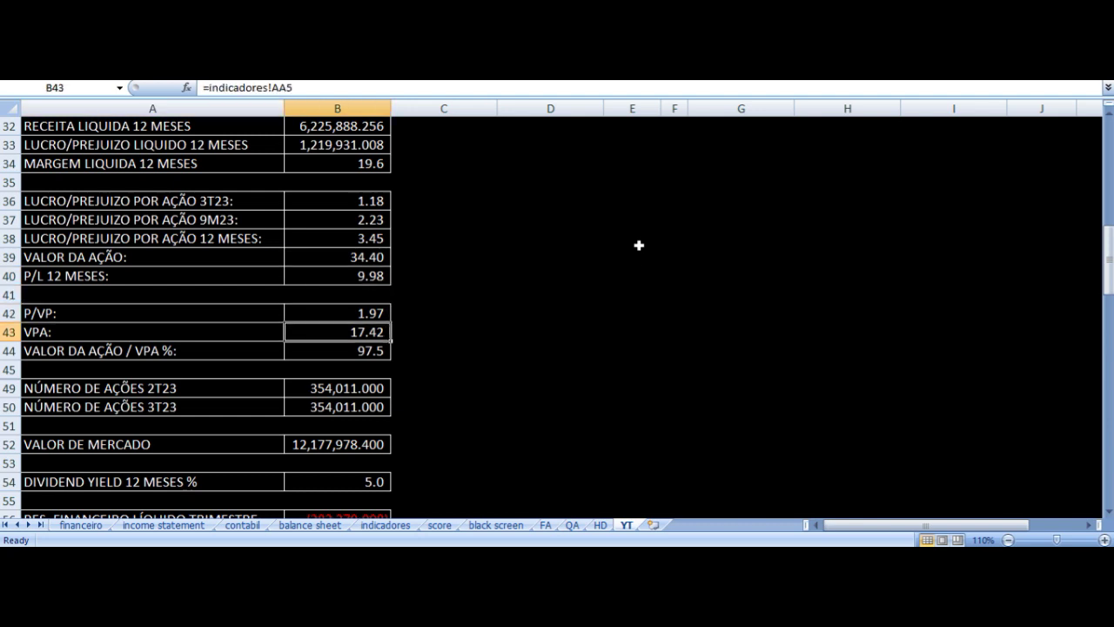
pyautogui.press('Left')
pyautogui.press('Right')
# Step: Revisit the P/VP ratio with the rows above it, and return to the book value per share
pyautogui.press('Up')
pyautogui.press('Up')
pyautogui.press('Up')
pyautogui.press('Up')
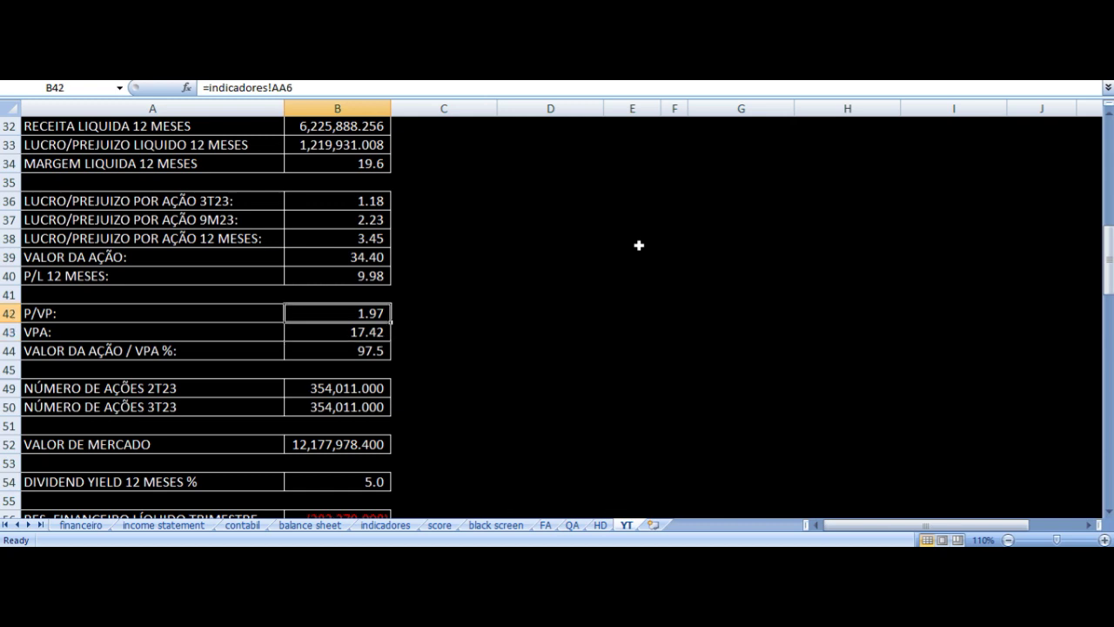
pyautogui.press('Left')
pyautogui.press('Down')
pyautogui.press('Down')
pyautogui.press('Down')
pyautogui.press('Down')
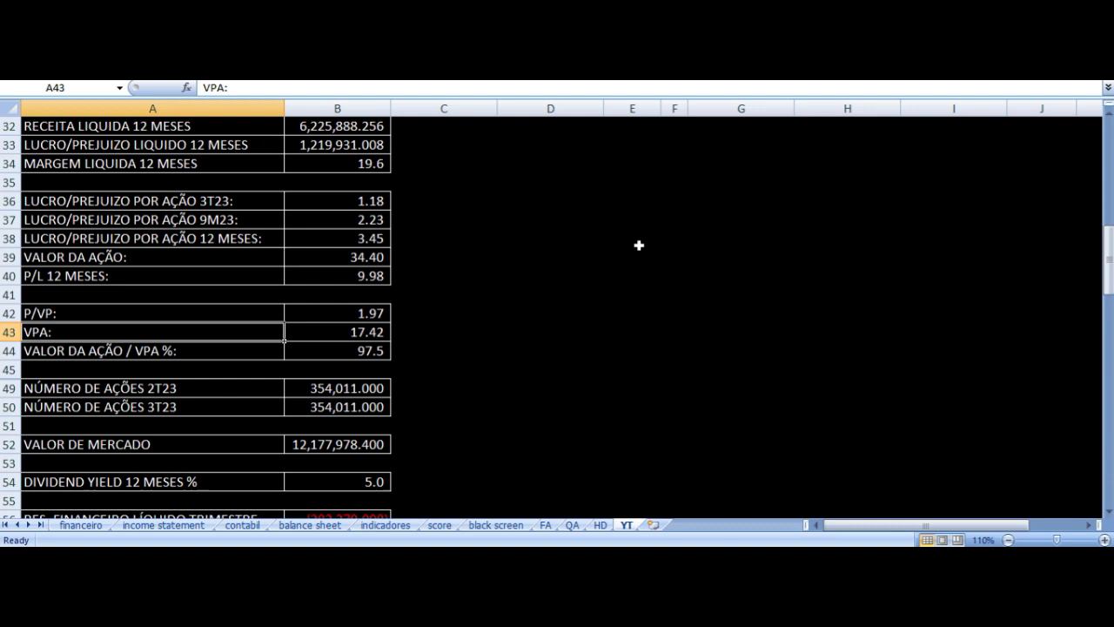
pyautogui.press('Right')
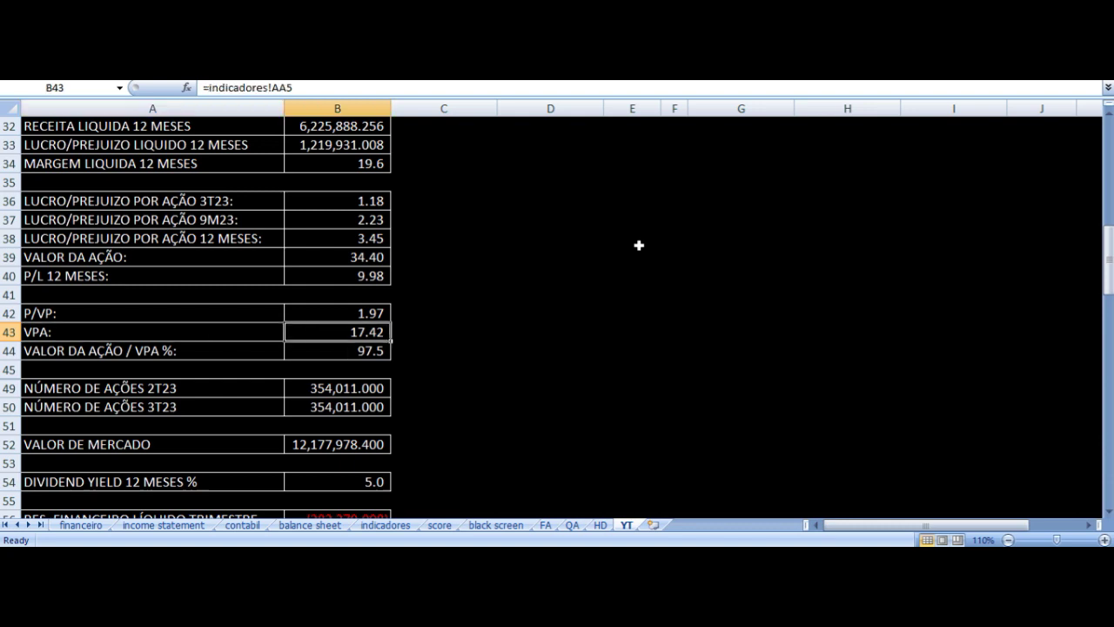
# Step: Examine the VALOR DA AÇÃO / VPA % figure against the P/VP ratio and the book value per share
pyautogui.press('Up')
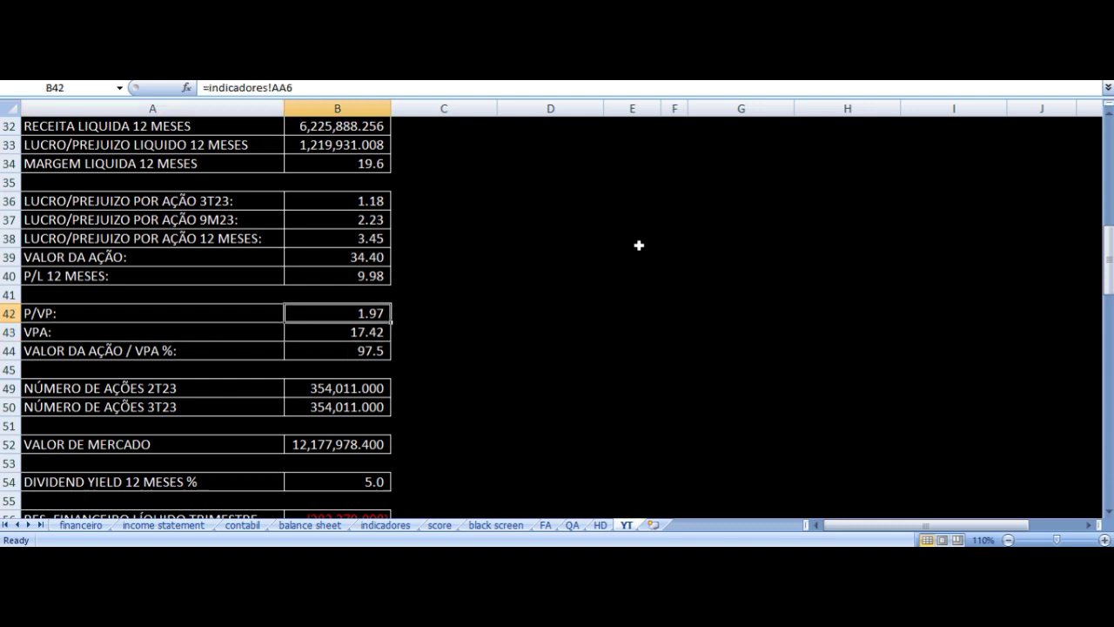
pyautogui.press('Down')
pyautogui.press('Down')
pyautogui.press('Left')
pyautogui.press('Right')
pyautogui.press('Up')
pyautogui.press('Left')
pyautogui.press('Right')
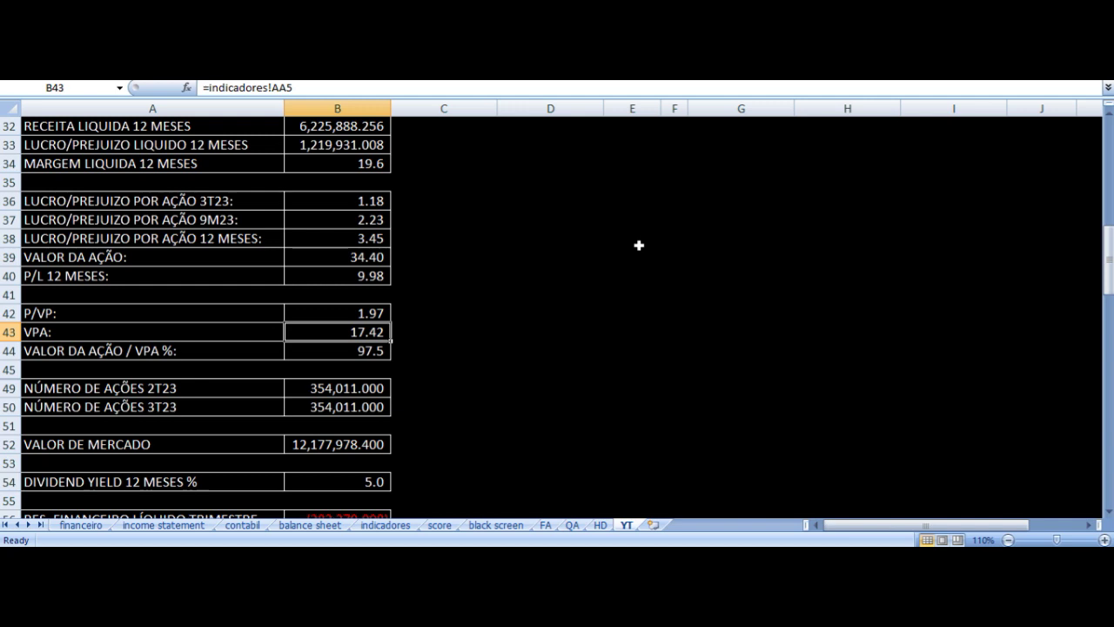
# Step: Compare the book value per share with the share price, and revisit the P/L 12 MESES ratio
pyautogui.press('Up')
pyautogui.press('Up')
pyautogui.press('Up')
pyautogui.press('Down')
pyautogui.press('Down')
pyautogui.press('Down')
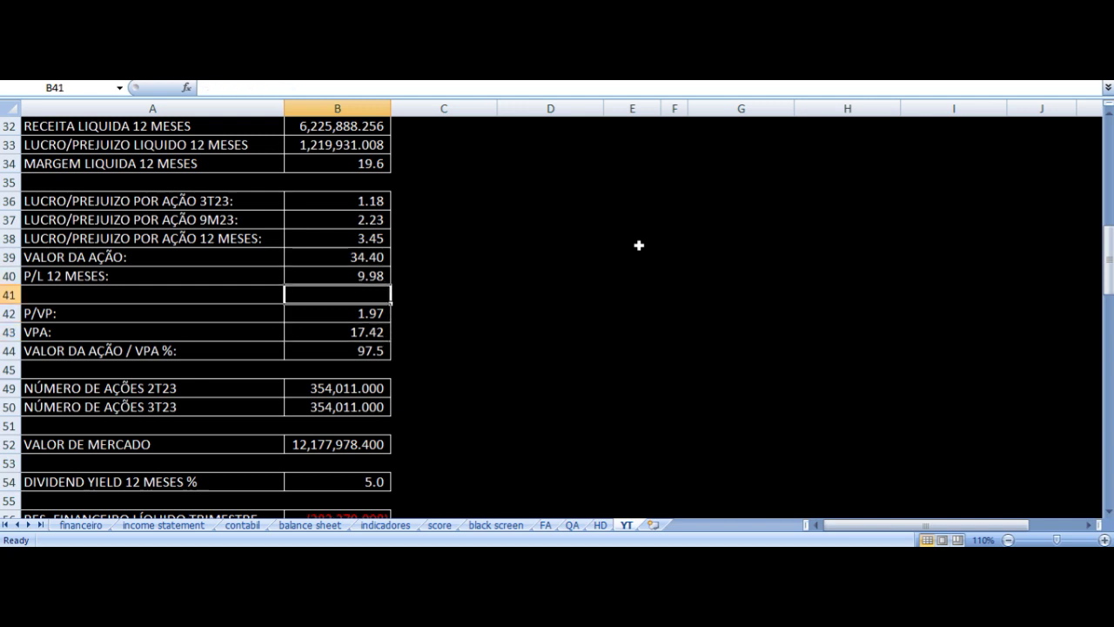
pyautogui.press('Left')
pyautogui.press('Right')
pyautogui.press('Right')
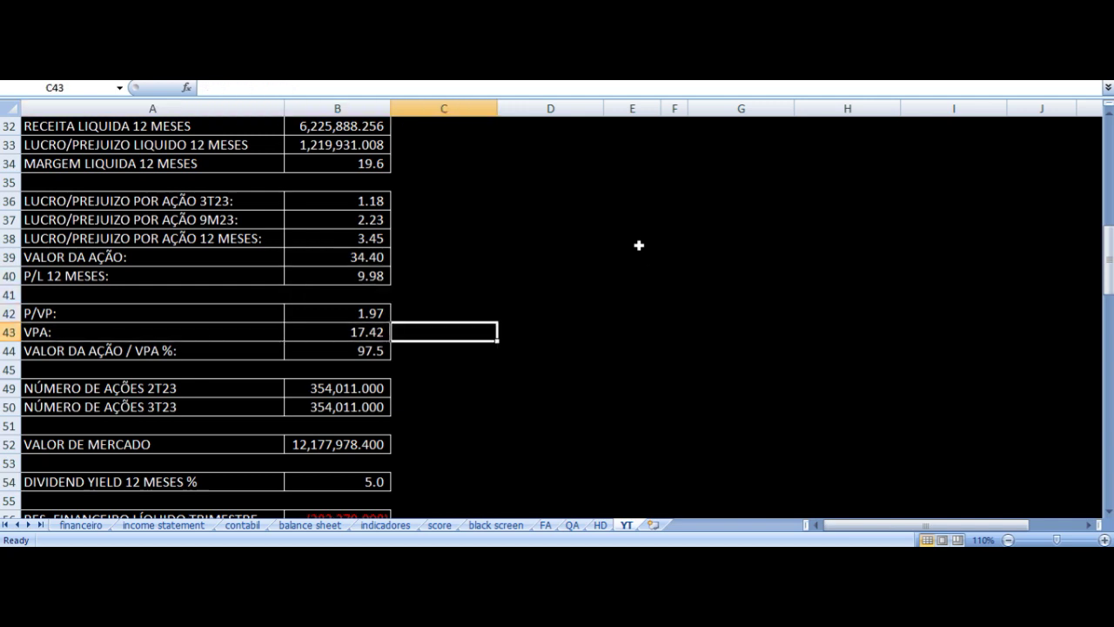
pyautogui.press('Left')
pyautogui.press('Up')
pyautogui.press('Up')
pyautogui.press('Up')
pyautogui.press('Up')
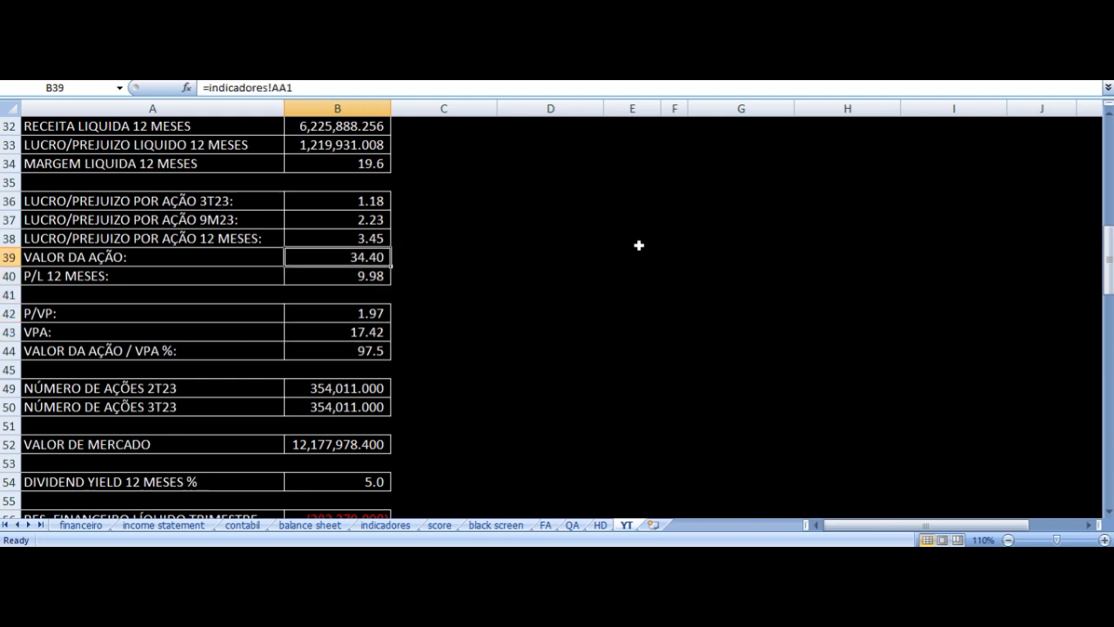
pyautogui.click(361, 275)
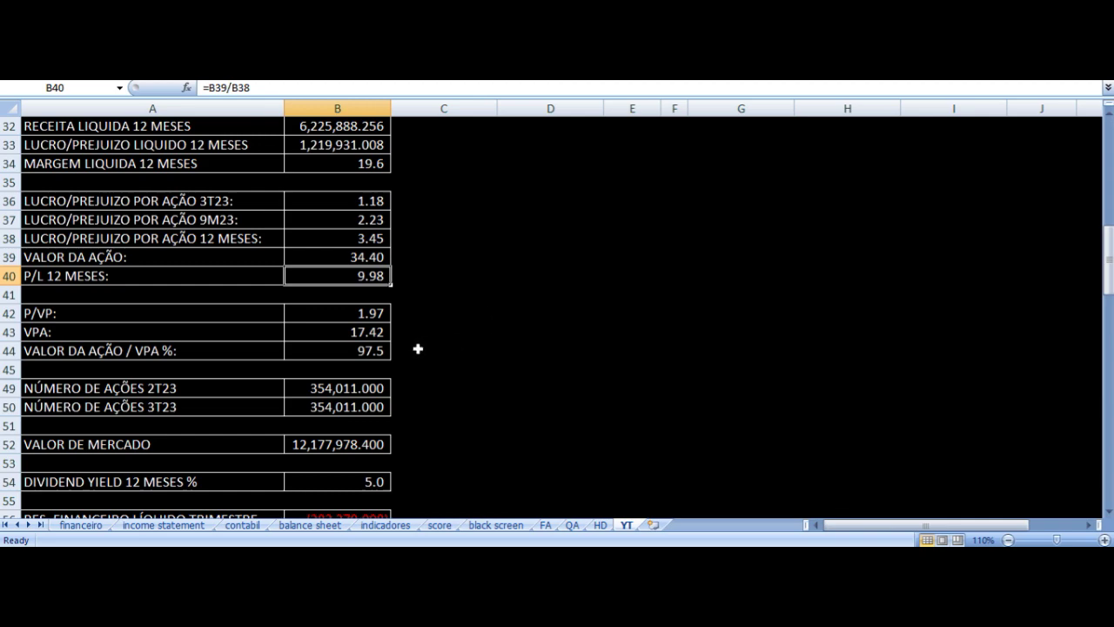
# Step: Examine the number of shares (NÚMERO DE AÇÕES) in 2T23 and 3T23
pyautogui.scroll(-3, 418, 349)
pyautogui.click(208, 219)
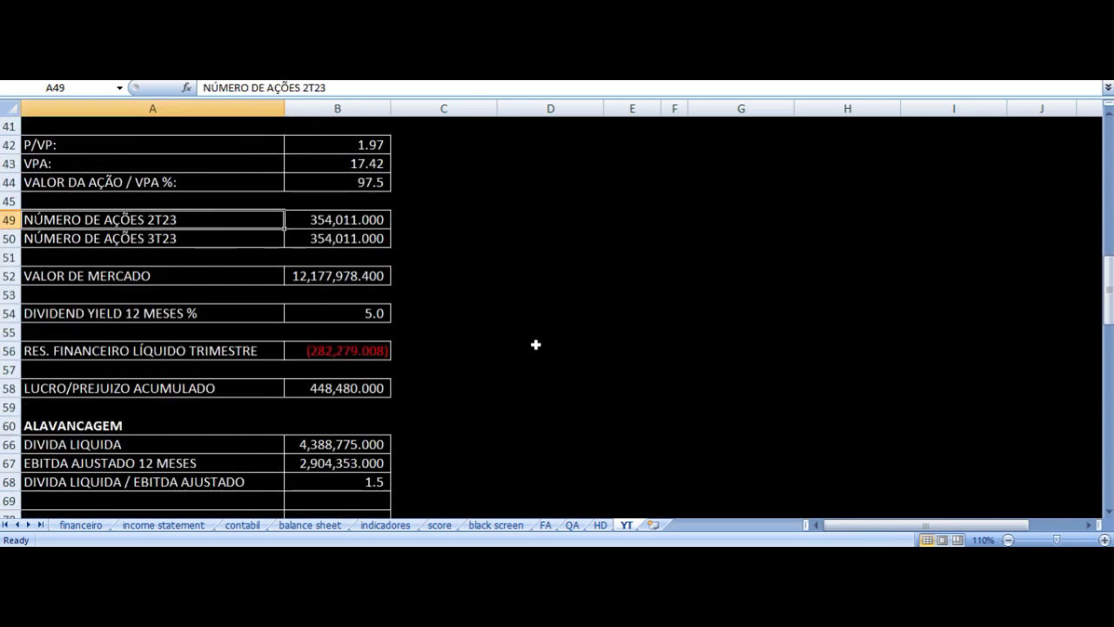
pyautogui.press('Right')
pyautogui.press('Down')
pyautogui.press('Left')
# Step: Examine the market value (VALOR DE MERCADO) and the 12-month dividend yield percentage
pyautogui.press('Down')
pyautogui.press('Down')
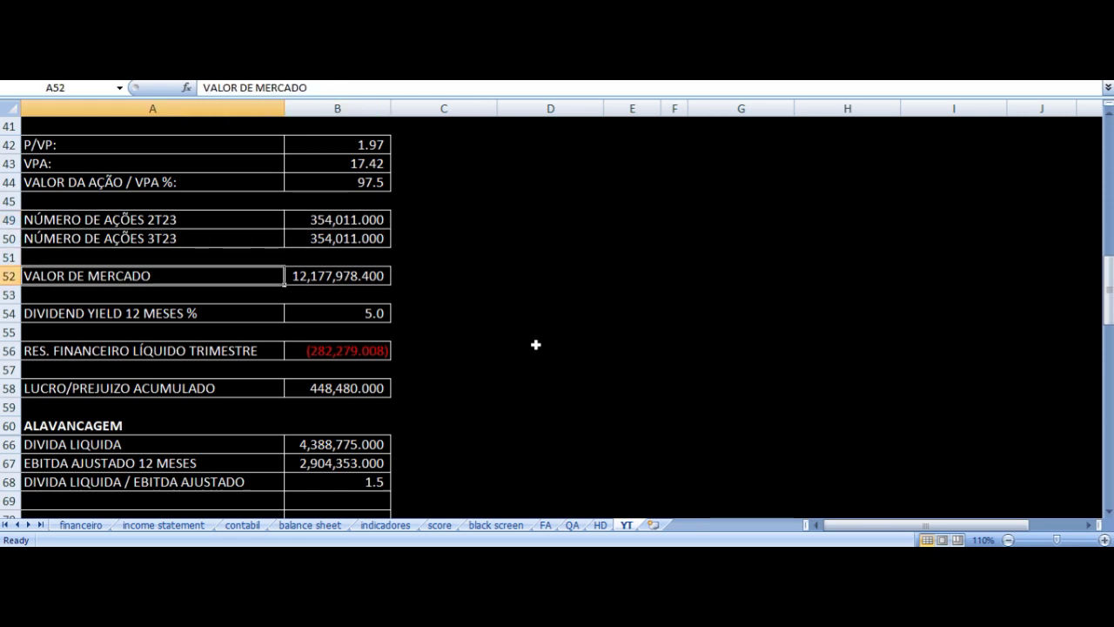
pyautogui.press('Right')
pyautogui.press('Down')
pyautogui.press('Down')
pyautogui.press('Left')
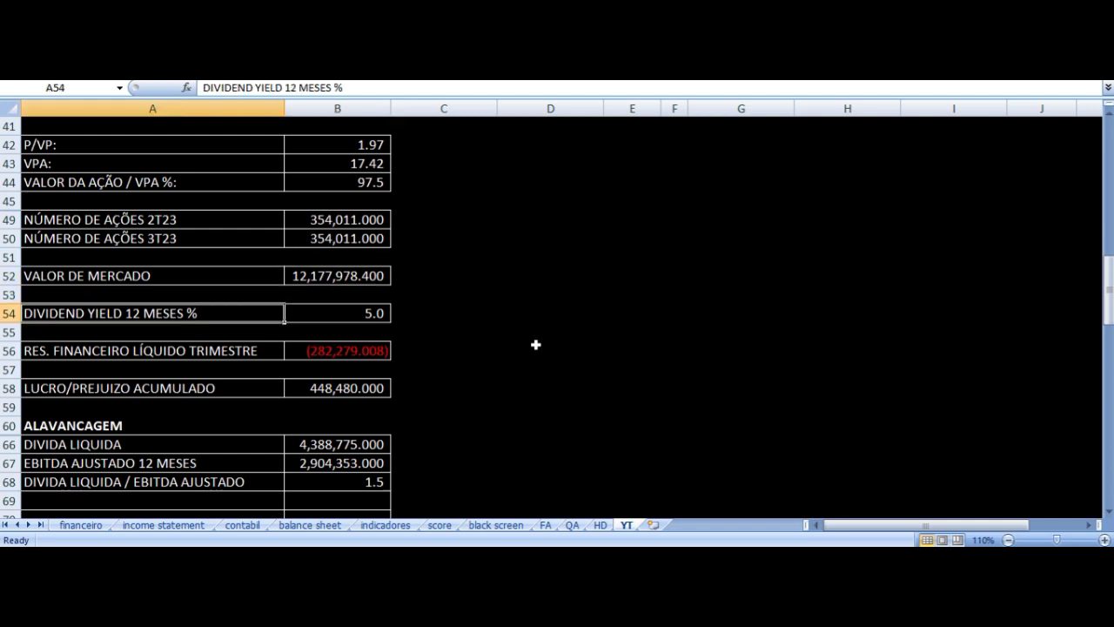
pyautogui.press('Right')
# Step: Examine the quarter's net financial result and the accumulated profit or loss (LUCRO/PREJUIZO ACUMULADO)
pyautogui.press('Down')
pyautogui.press('Down')
pyautogui.press('Left')
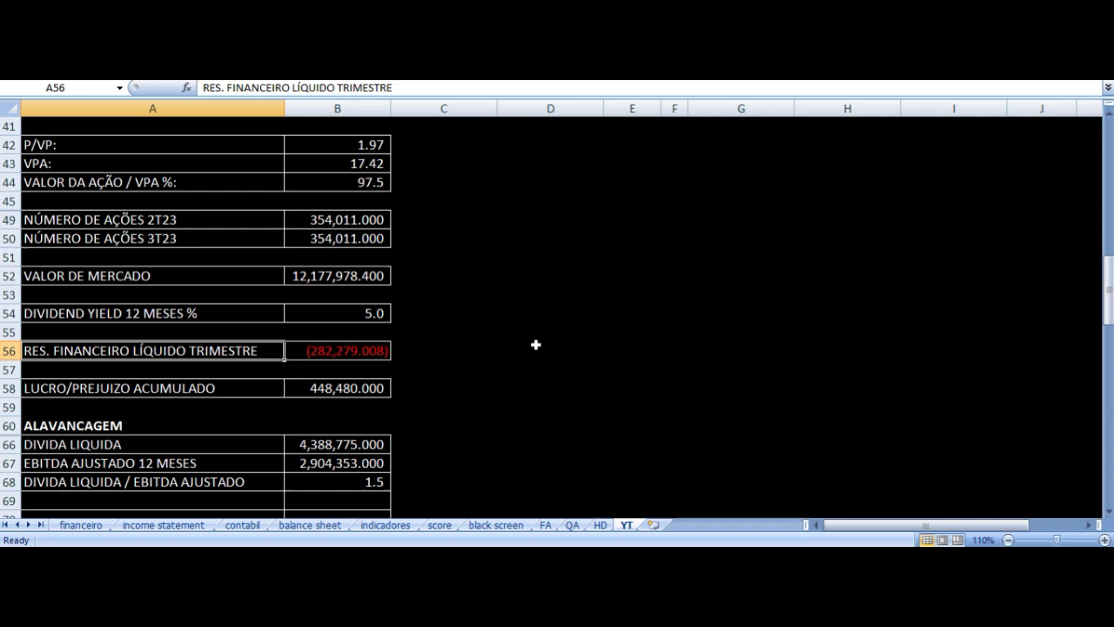
pyautogui.scroll(-3, 527, 338)
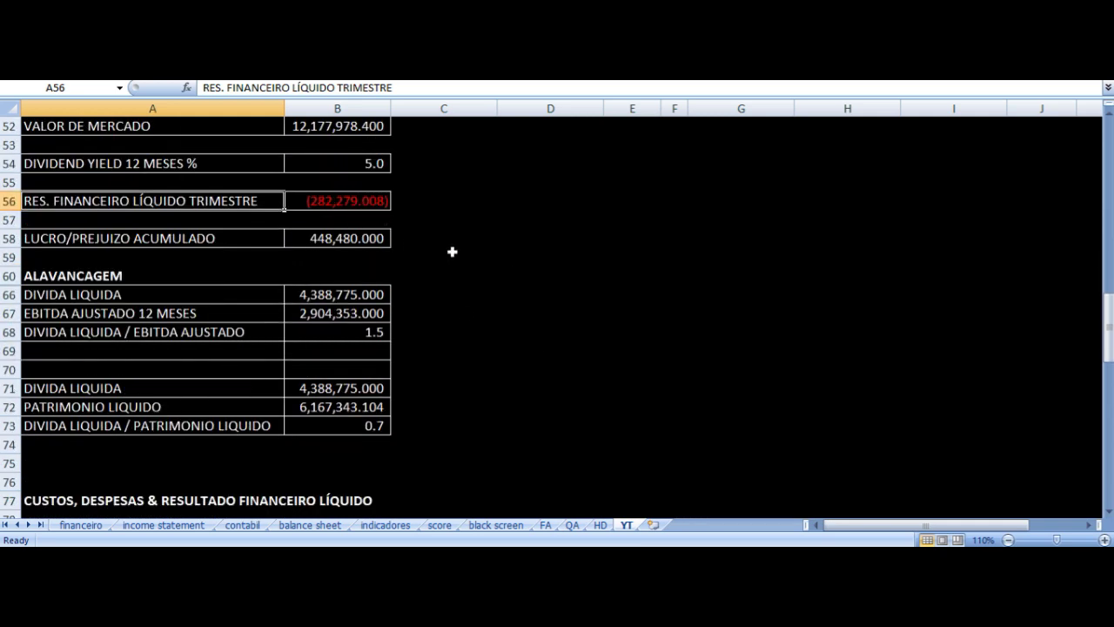
pyautogui.click(178, 240)
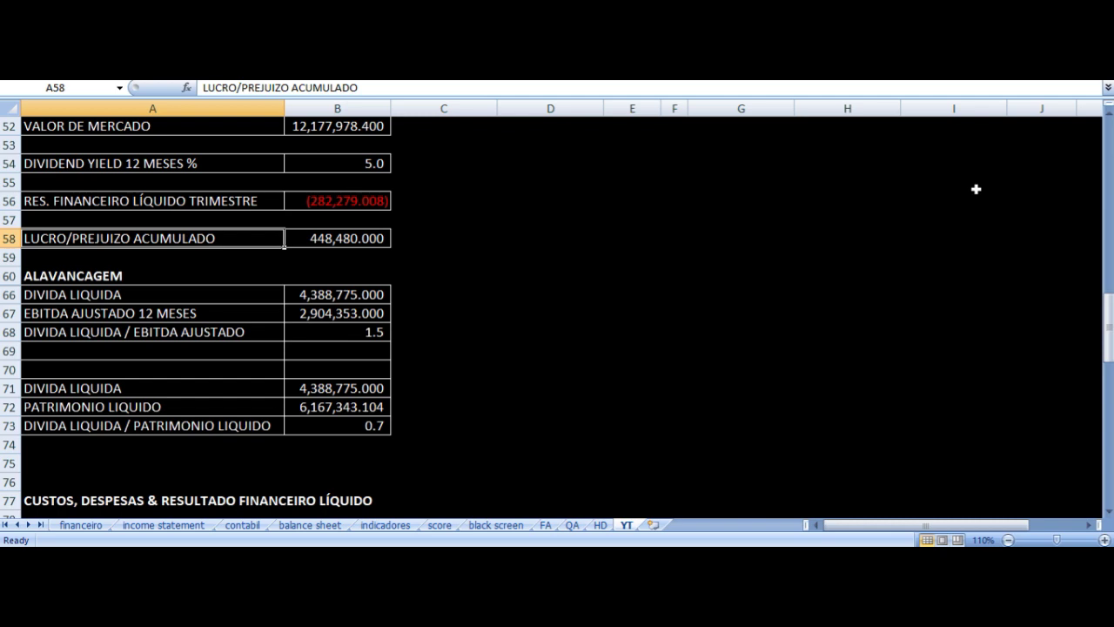
pyautogui.press('Right')
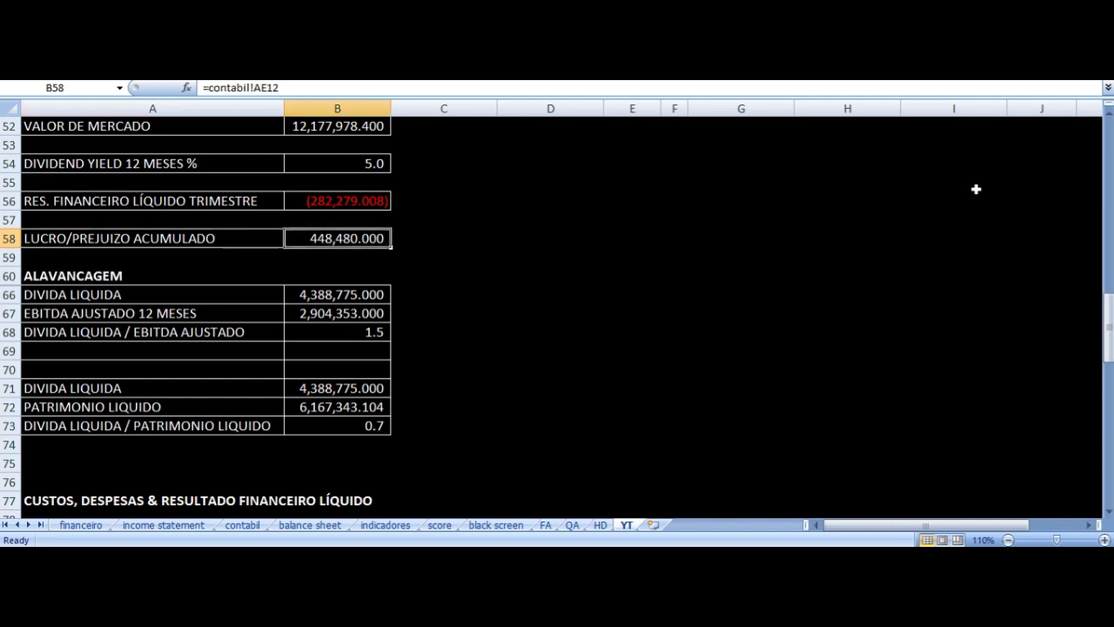
# Step: Examine the DIVIDA LIQUIDA / EBITDA AJUSTADO ratio in the ALAVANCAGEM section
pyautogui.press('Down')
pyautogui.press('Down')
pyautogui.press('Down')
pyautogui.press('Down')
pyautogui.press('Down')
pyautogui.press('Down')
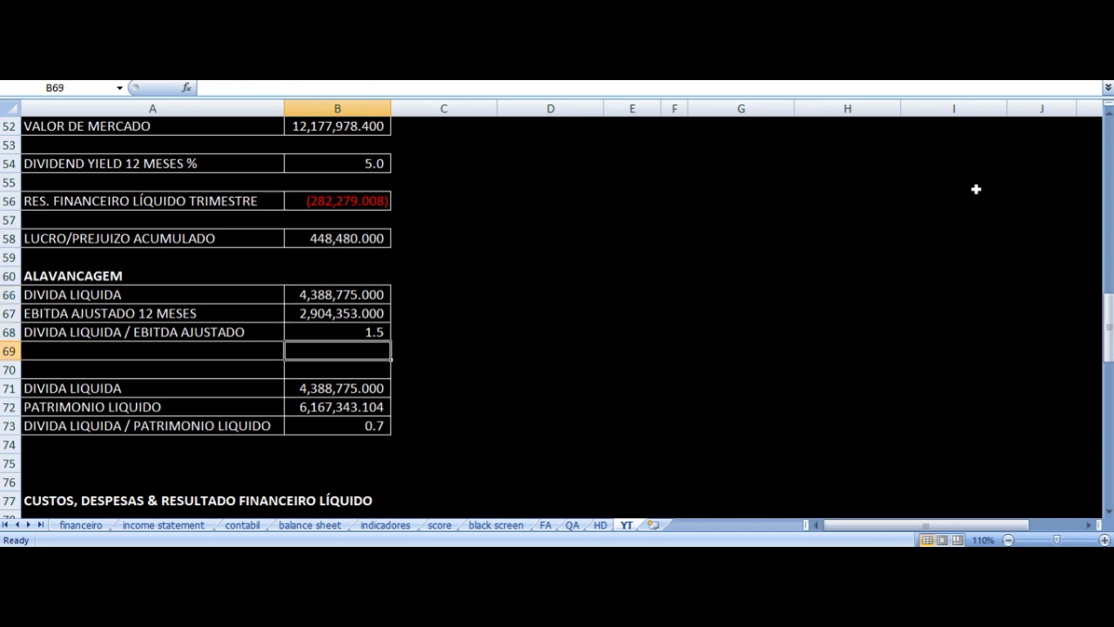
pyautogui.press('Up')
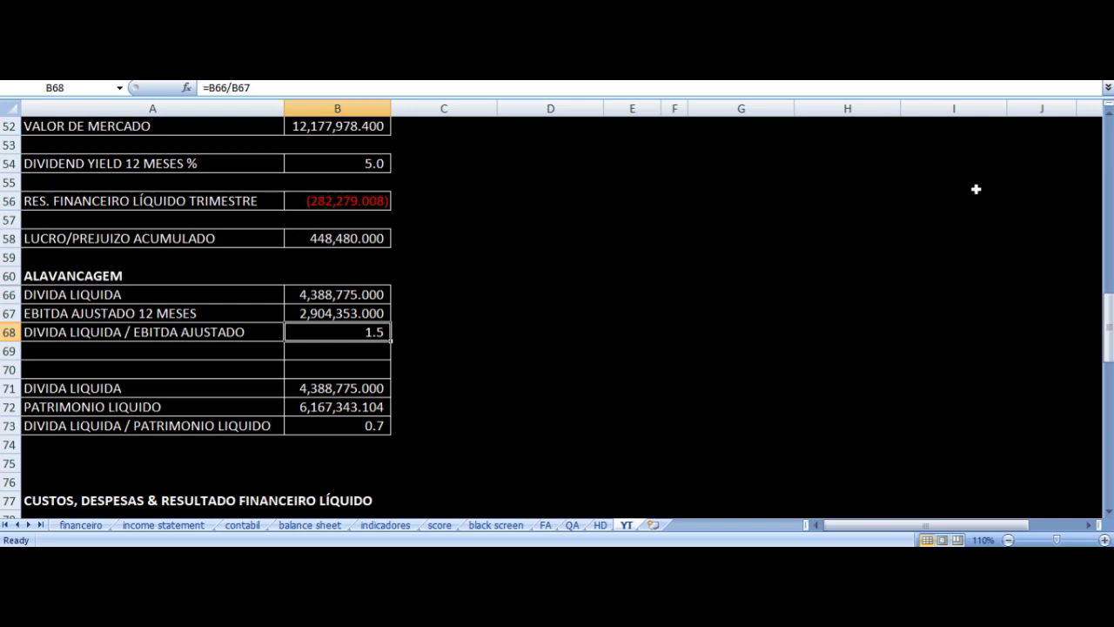
pyautogui.press('Left')
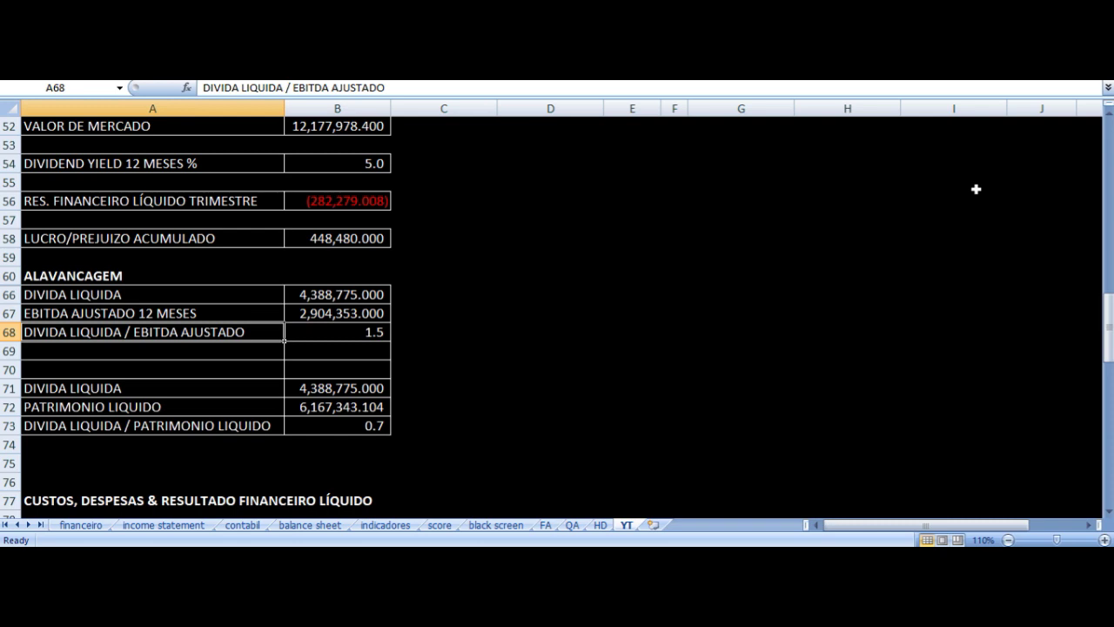
pyautogui.press('Right')
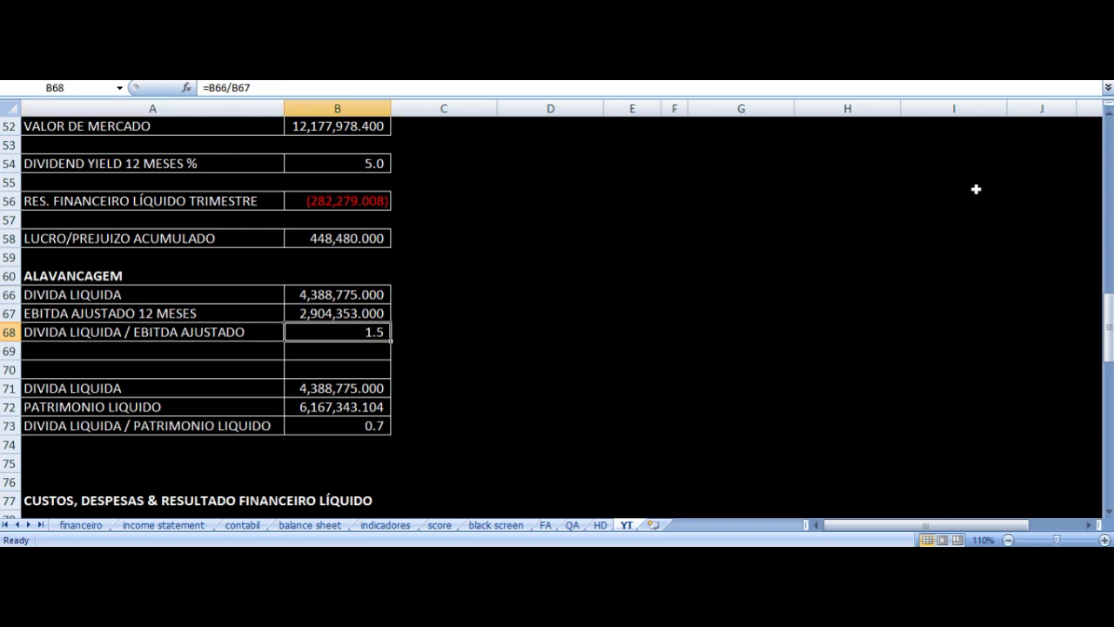
# Step: Review the net debt and 12-month adjusted EBITDA behind the DIVIDA LIQUIDA / EBITDA AJUSTADO ratio
pyautogui.press('Up')
pyautogui.press('Up')
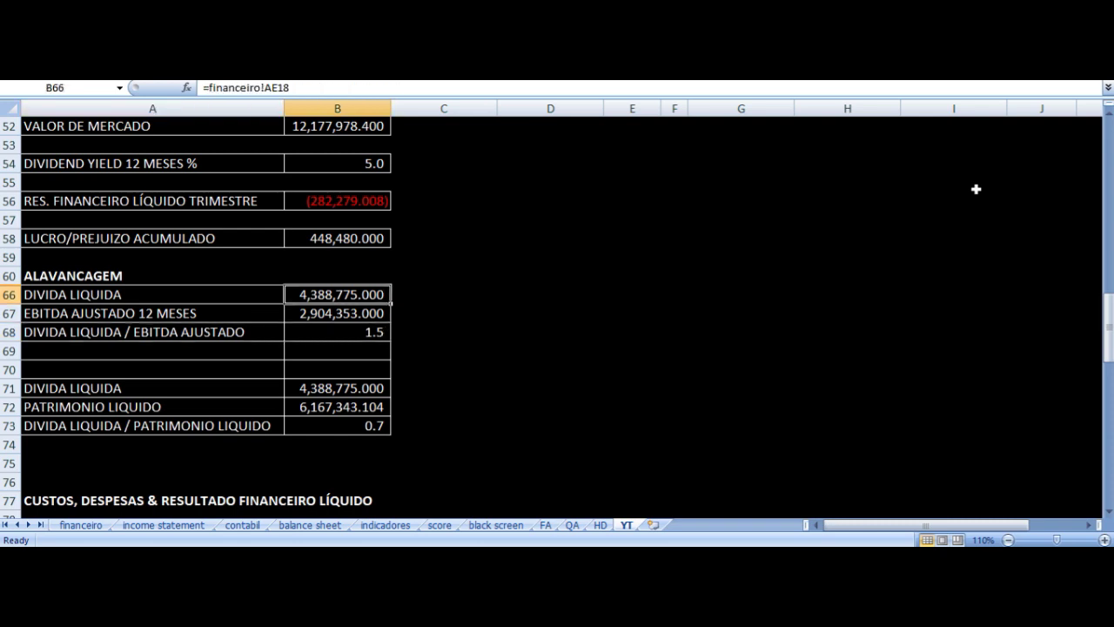
pyautogui.press('Left')
pyautogui.press('Right')
pyautogui.press('Left')
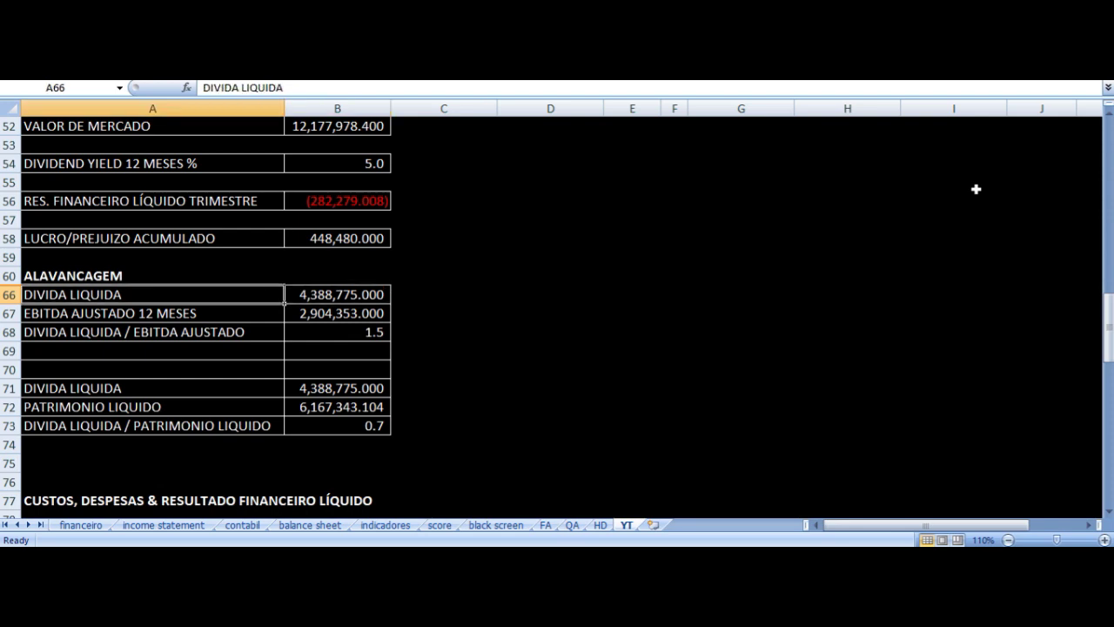
pyautogui.press('Right')
pyautogui.press('Down')
pyautogui.press('Left')
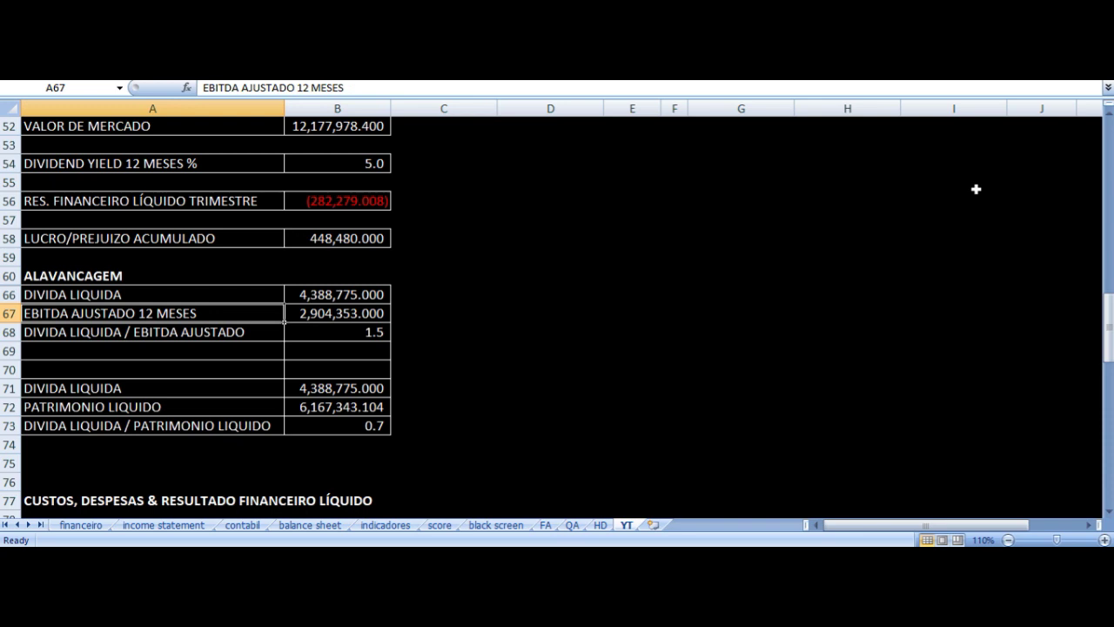
pyautogui.press('Right')
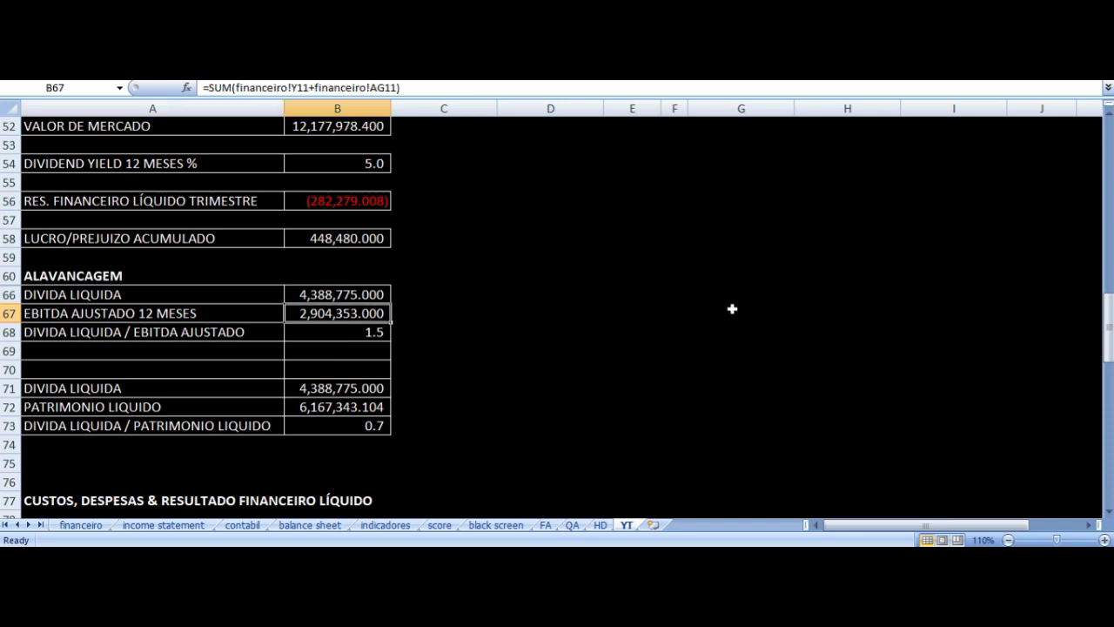
pyautogui.click(372, 329)
# Step: Examine the DIVIDA LIQUIDA / PATRIMONIO LIQUIDO ratio in the ALAVANCAGEM section
pyautogui.scroll(-2, 443, 296)
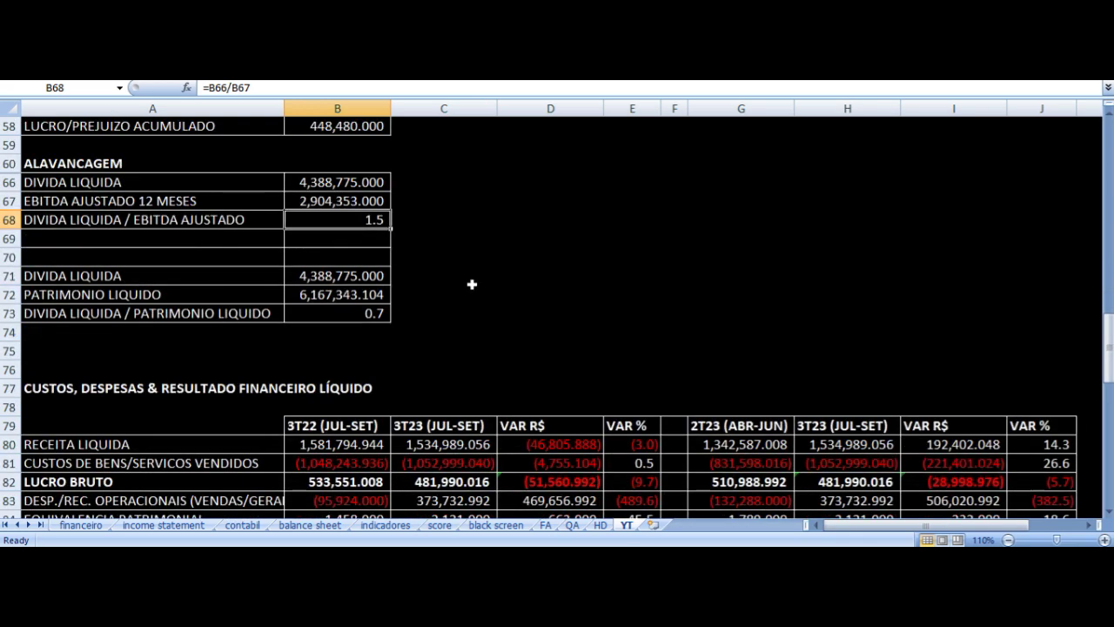
pyautogui.click(207, 293)
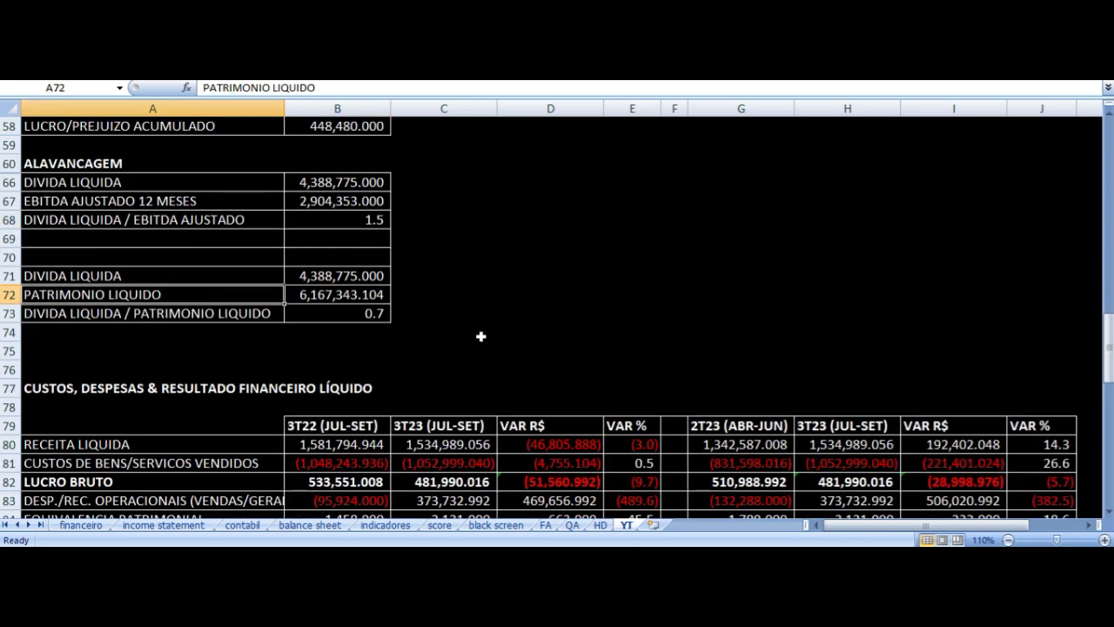
pyautogui.press('Down')
pyautogui.press('Right')
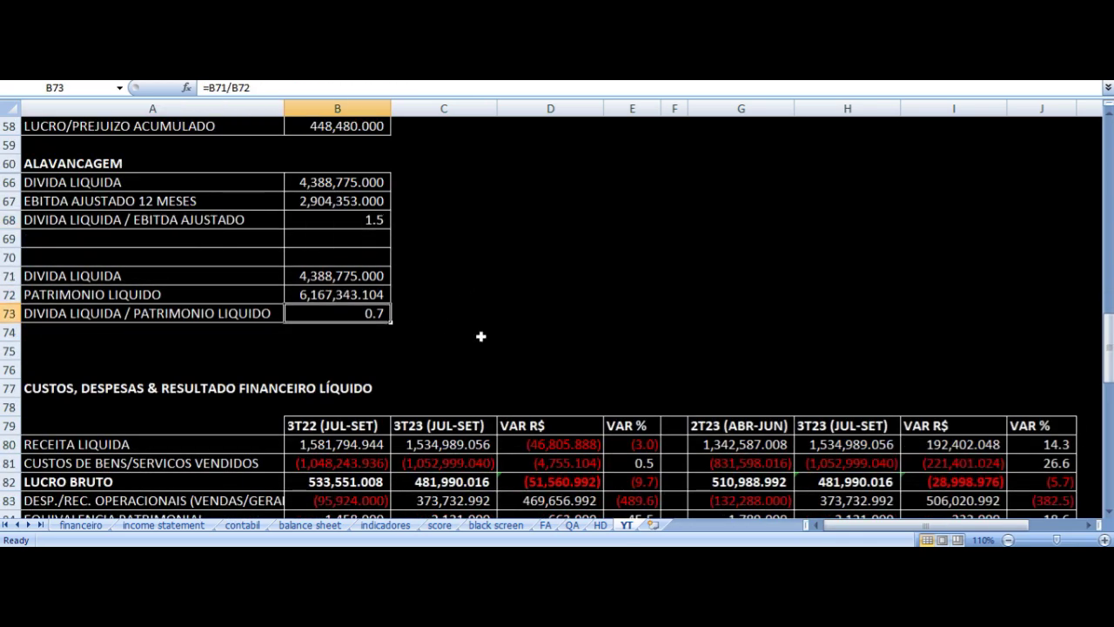
pyautogui.press('Left')
pyautogui.press('Right')
# Step: Review the DIVIDA LIQUIDA and PATRIMONIO LIQUIDO figures that make up the debt-to-equity ratio
pyautogui.press('Up')
pyautogui.press('Up')
pyautogui.press('Left')
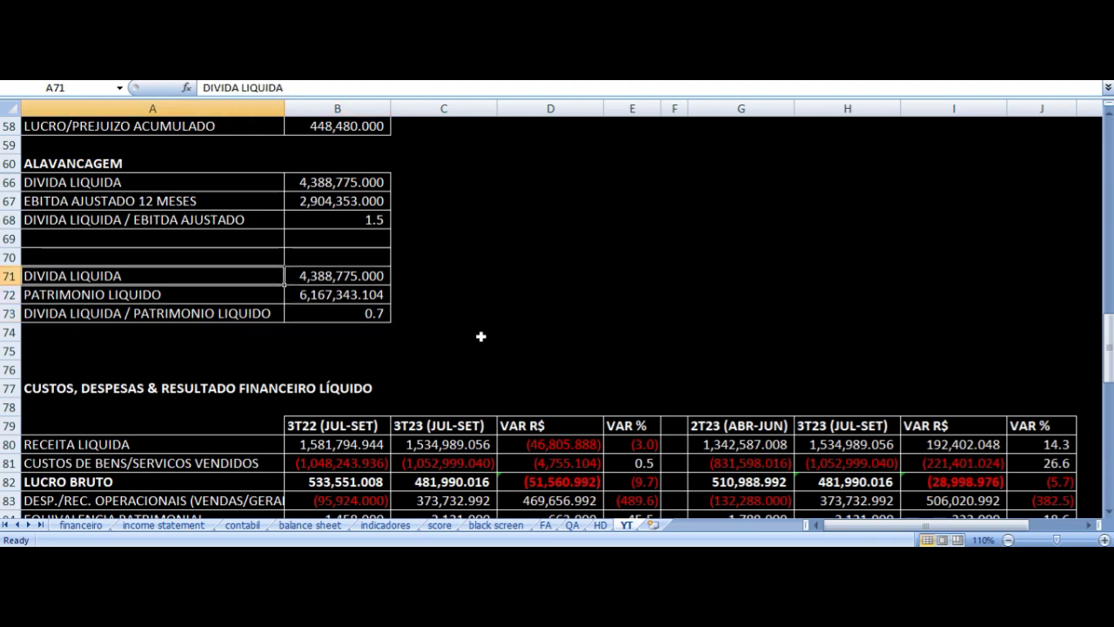
pyautogui.press('Right')
pyautogui.press('Down')
pyautogui.press('Left')
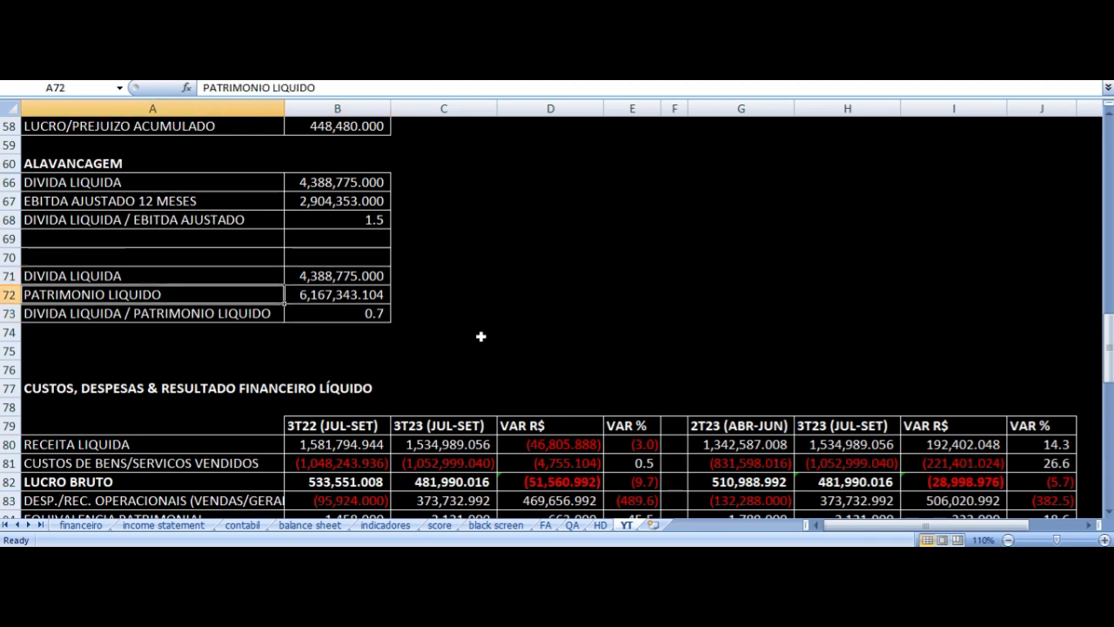
pyautogui.press('Right')
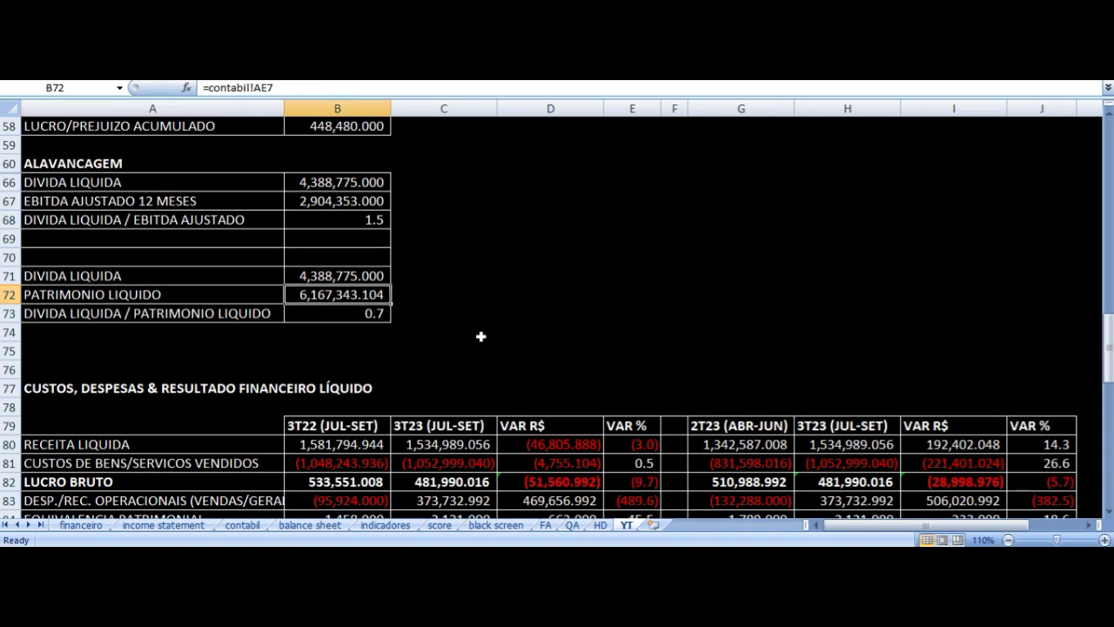
# Step: Check RECEITA LIQUIDA's VAR % against 3T22 and against 2T23 in the costs and expenses table
pyautogui.scroll(-4, 521, 270)
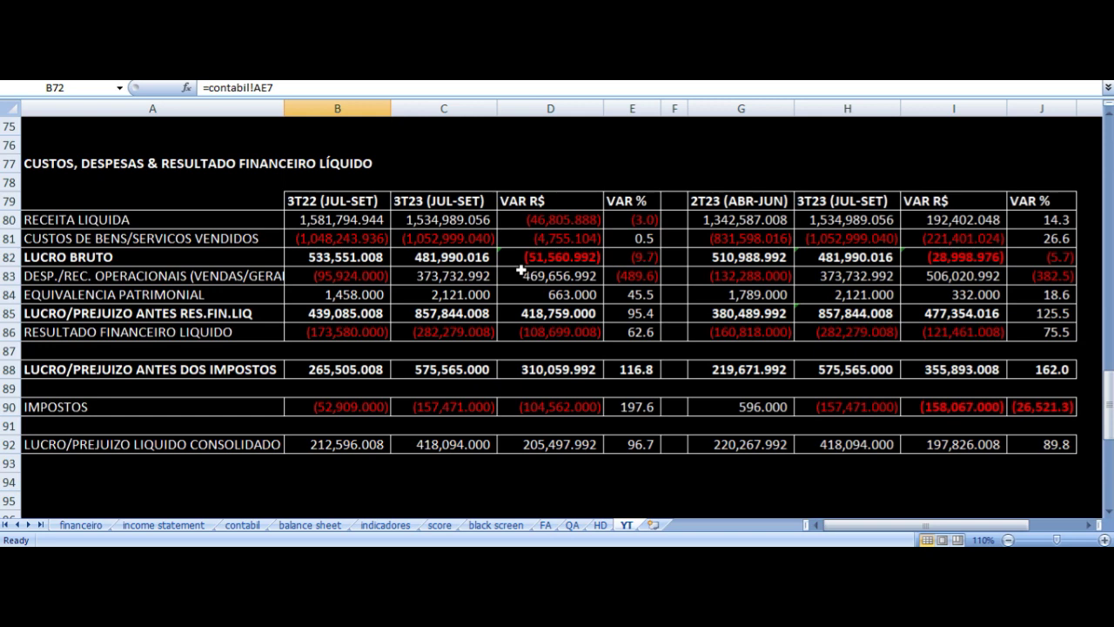
pyautogui.click(638, 219)
pyautogui.click(1062, 221)
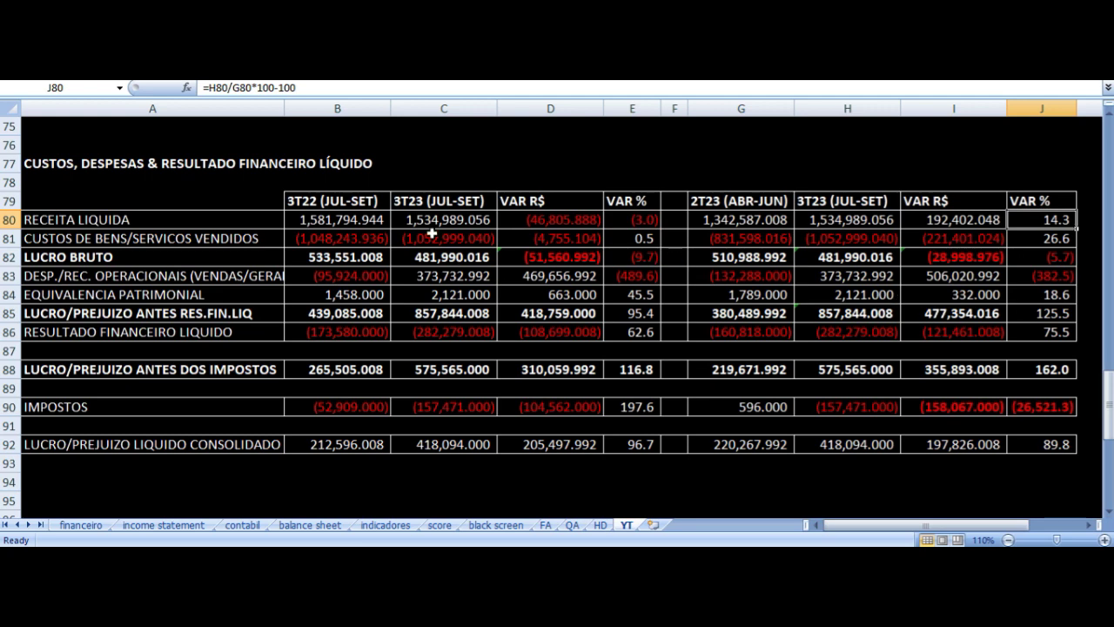
# Step: Examine RECEITA LIQUIDA's variation in reais and percent between 3T22 and 3T23
pyautogui.click(624, 236)
pyautogui.click(620, 221)
pyautogui.press('Left')
pyautogui.press('Left')
pyautogui.press('Left')
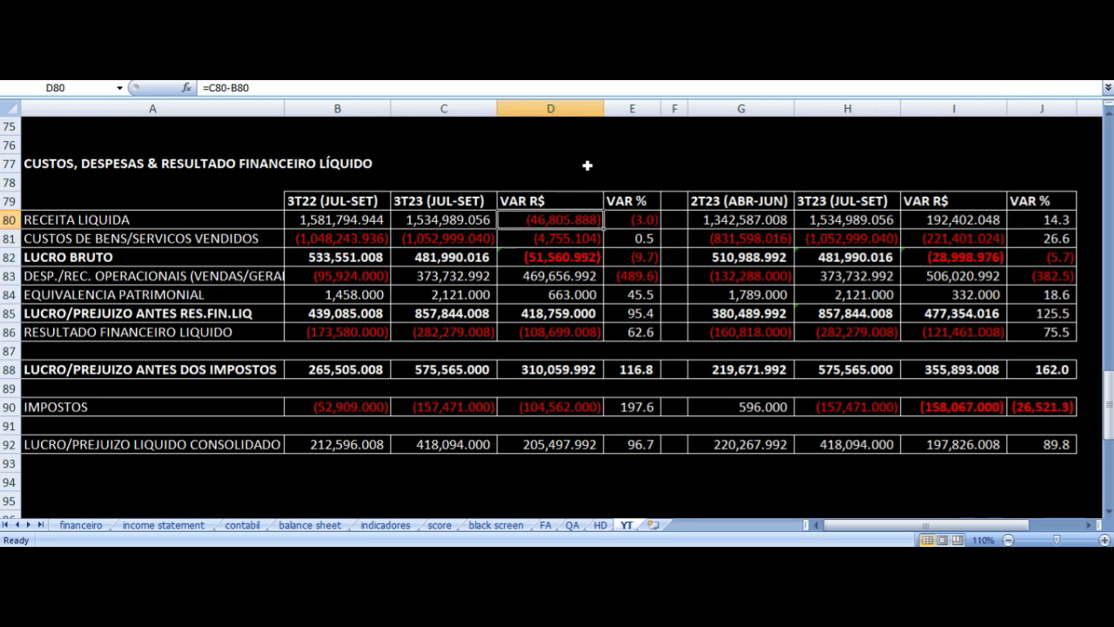
pyautogui.press('Up')
pyautogui.press('Down')
pyautogui.press('Right')
pyautogui.press('Up')
pyautogui.press('Down')
pyautogui.press('Down')
pyautogui.press('Up')
pyautogui.press('Right')
pyautogui.press('Right')
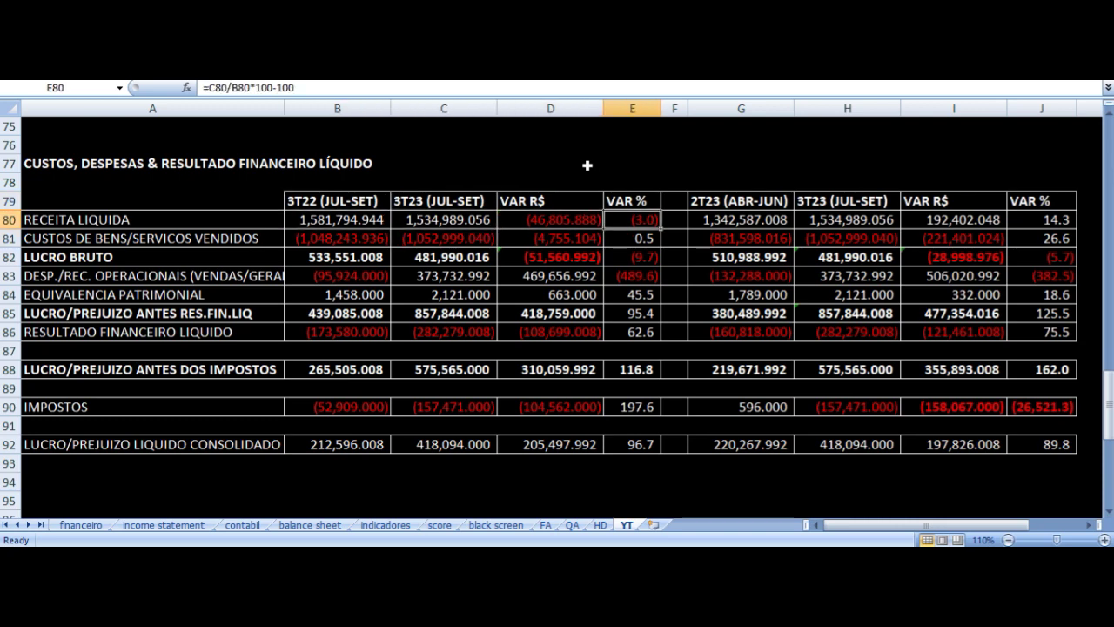
# Step: Compare CUSTOS DE BENS/SERVICOS VENDIDOS between 3T22 and 3T23, including the percentage variation
pyautogui.press('Down')
pyautogui.press('Left')
pyautogui.press('Left')
pyautogui.press('Left')
pyautogui.press('Left')
pyautogui.press('Right')
pyautogui.press('Right')
pyautogui.press('Right')
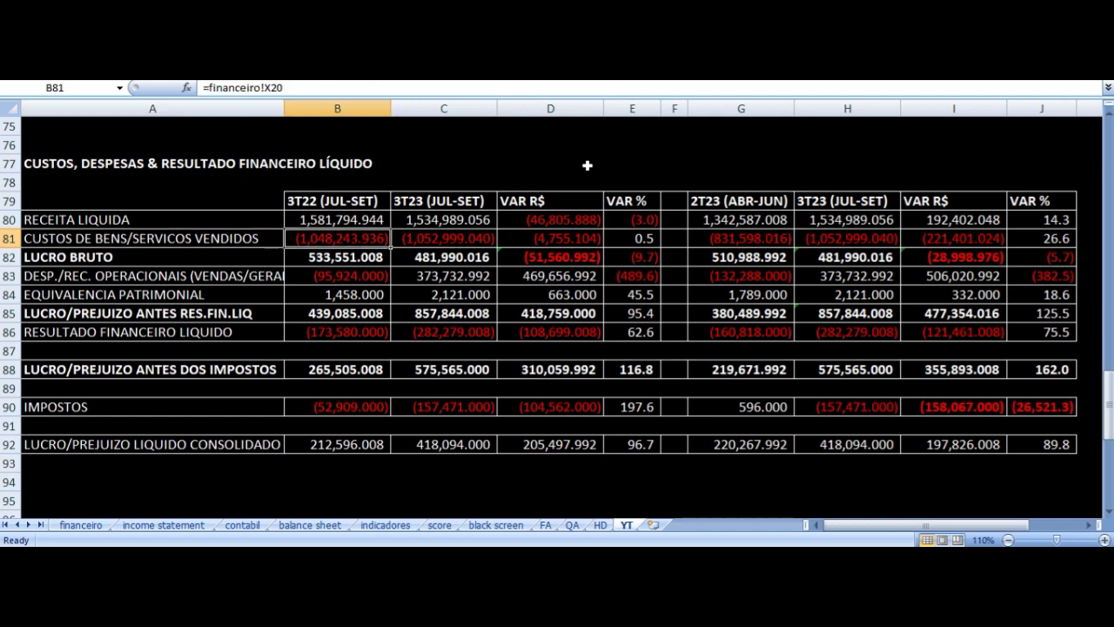
pyautogui.press('Right')
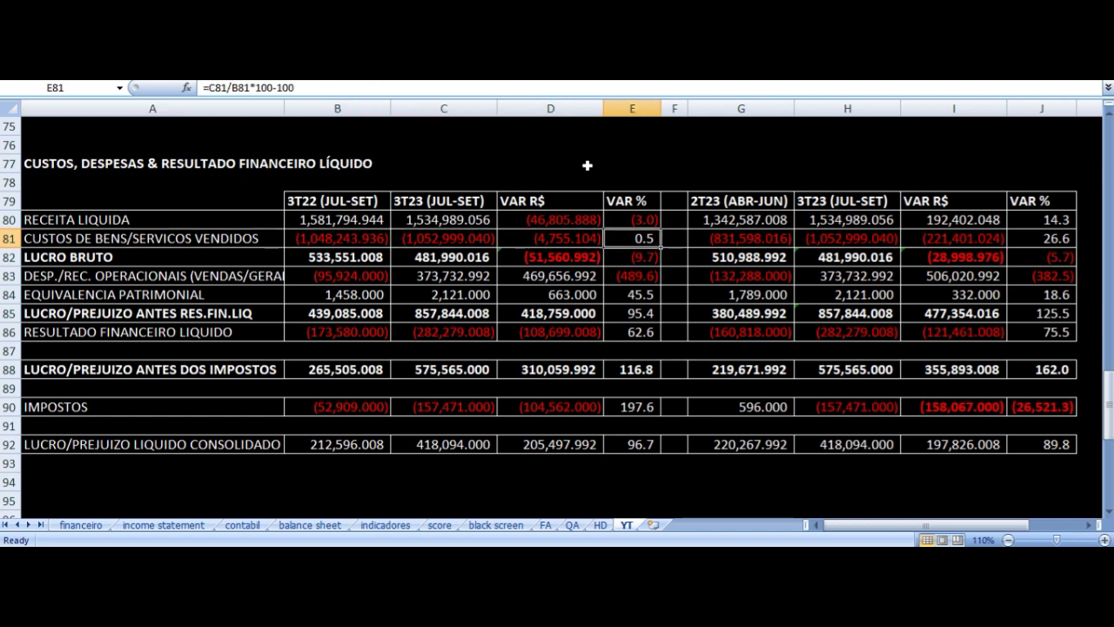
# Step: Compare LUCRO BRUTO between 3T22 and 3T23, through to its VAR %
pyautogui.press('Left')
pyautogui.press('Left')
pyautogui.press('Left')
pyautogui.press('Left')
pyautogui.press('Down')
pyautogui.press('Right')
pyautogui.press('Right')
pyautogui.press('Right')
pyautogui.press('Right')
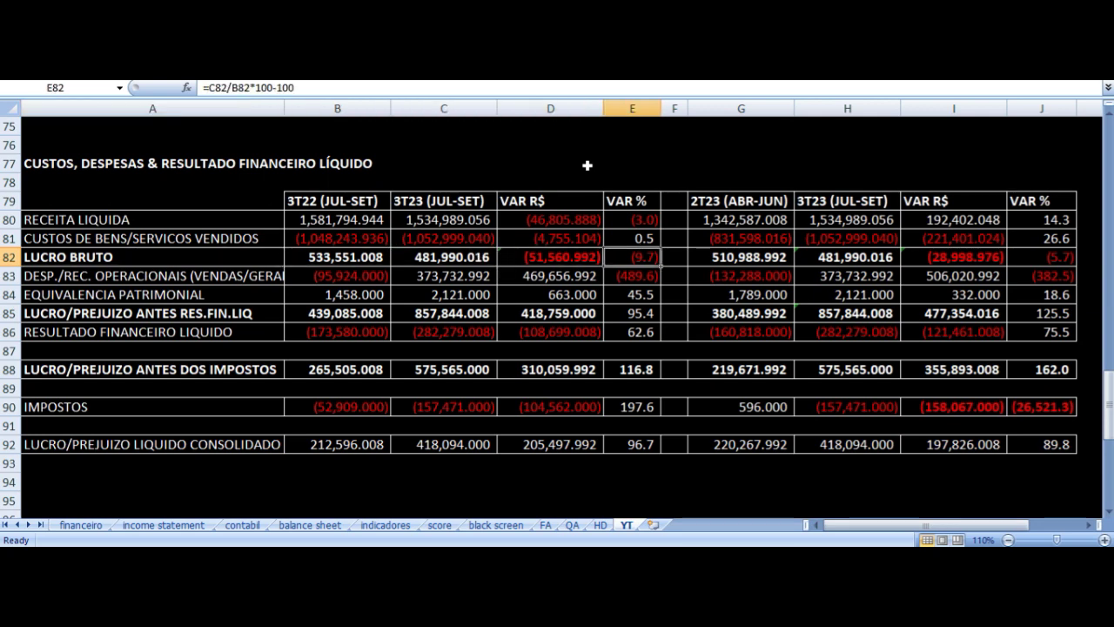
# Step: Relate the VAR R$ of net revenue and cost of goods sold to the change in LUCRO BRUTO
pyautogui.press('Left')
pyautogui.press('Left')
pyautogui.press('Right')
pyautogui.press('Up')
pyautogui.press('Up')
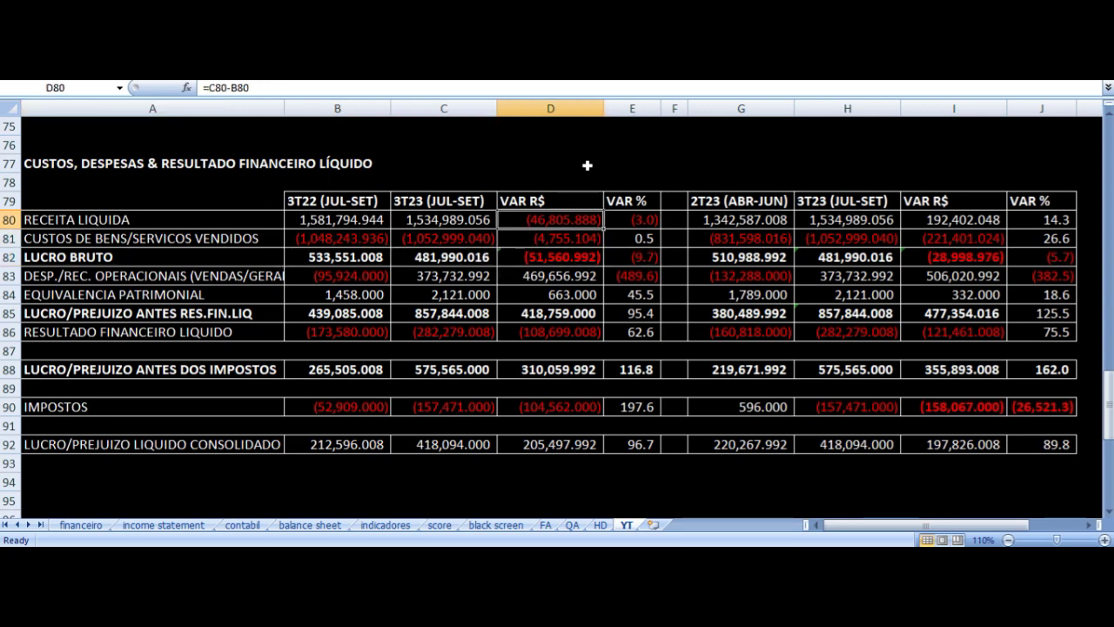
pyautogui.press('Down')
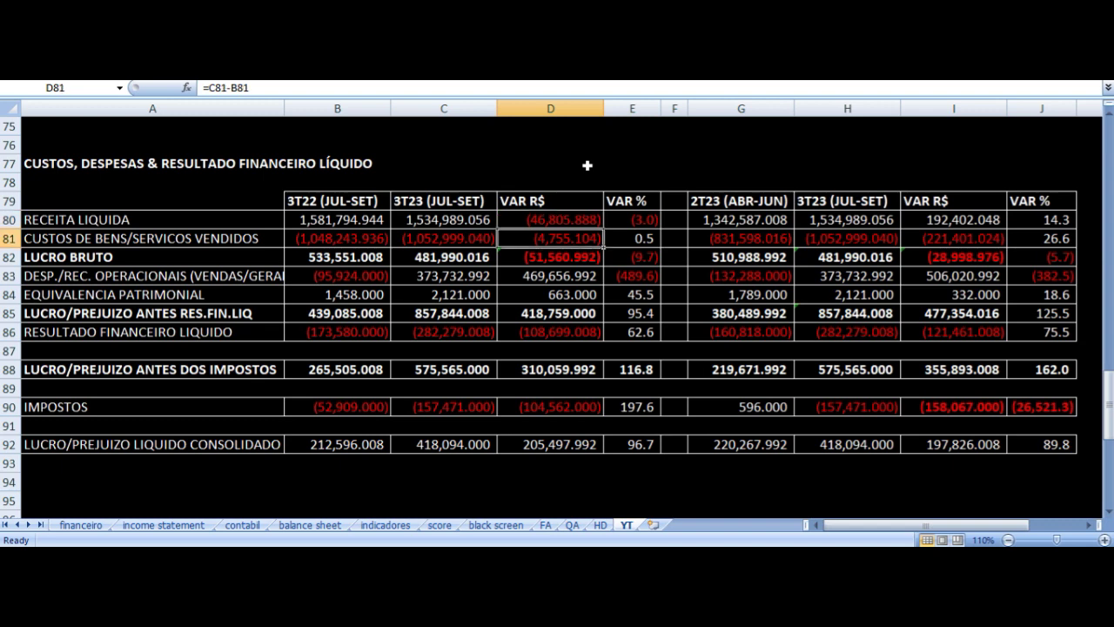
pyautogui.press('Down')
pyautogui.press('Left')
pyautogui.press('Left')
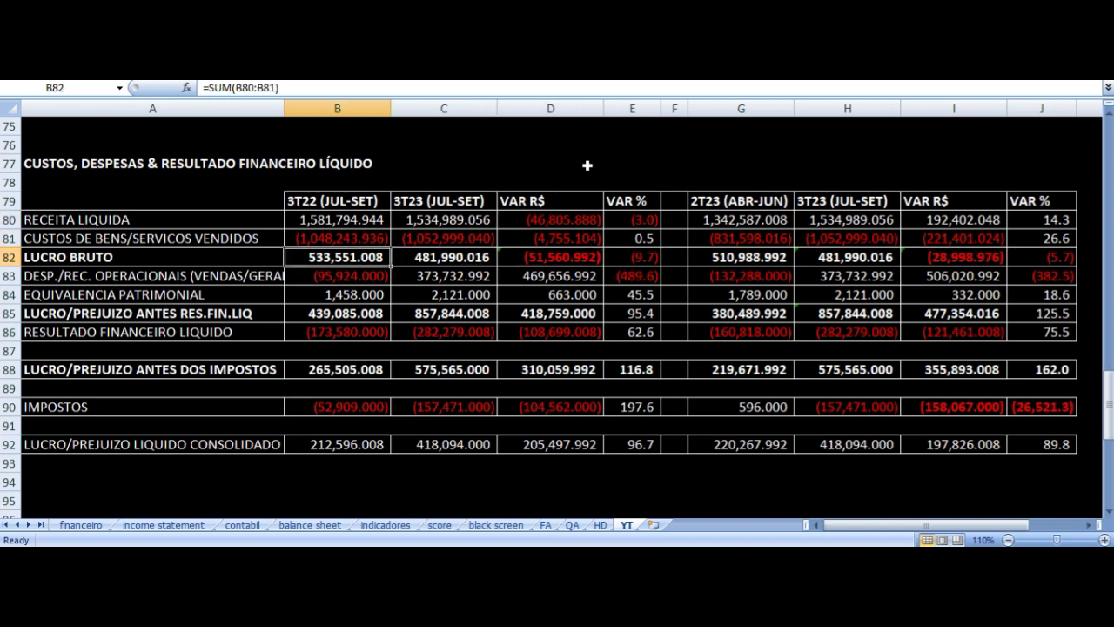
pyautogui.press('Right')
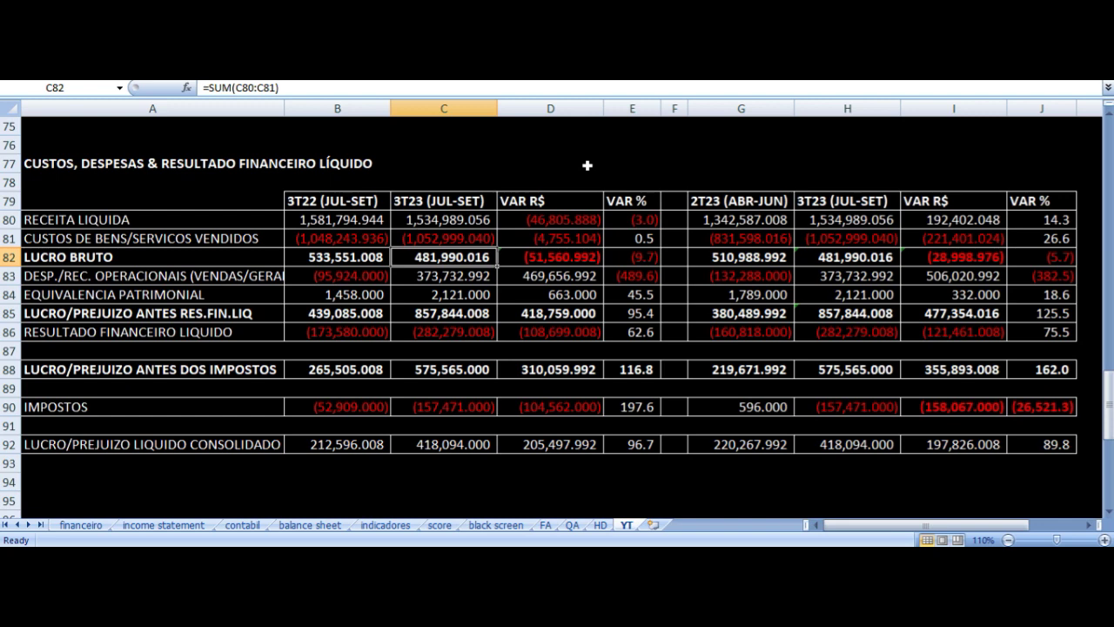
pyautogui.press('Right')
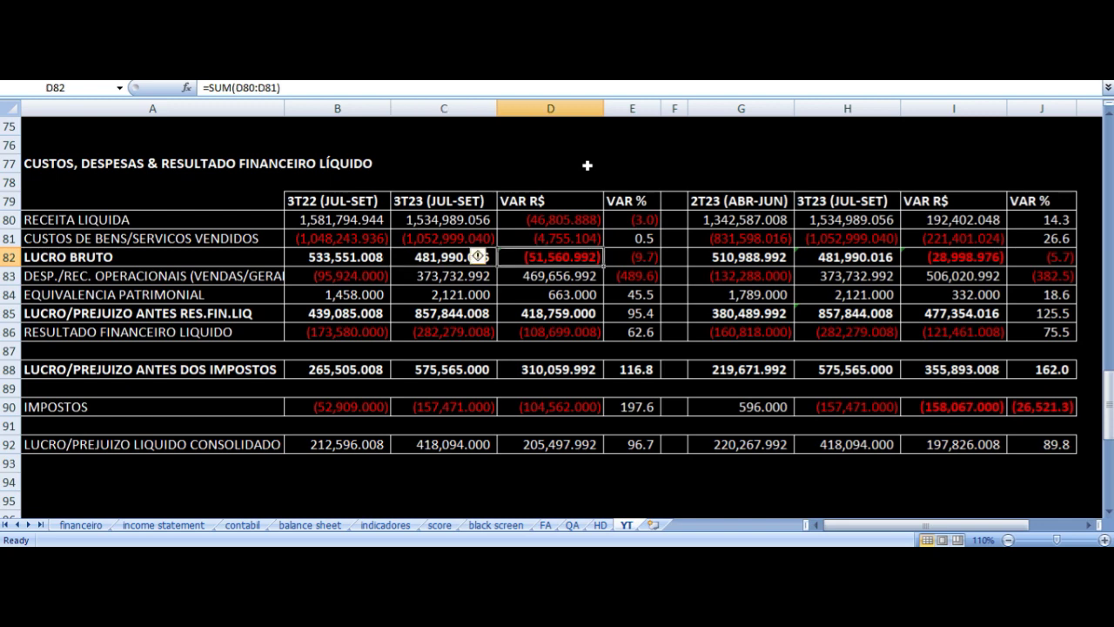
# Step: Examine the operating expenses/income row (DESP./REC. OPERACIONAIS) for 3T22 and 3T23 and its variation in reais
pyautogui.press('Down')
pyautogui.press('Left')
pyautogui.press('Left')
pyautogui.press('Left')
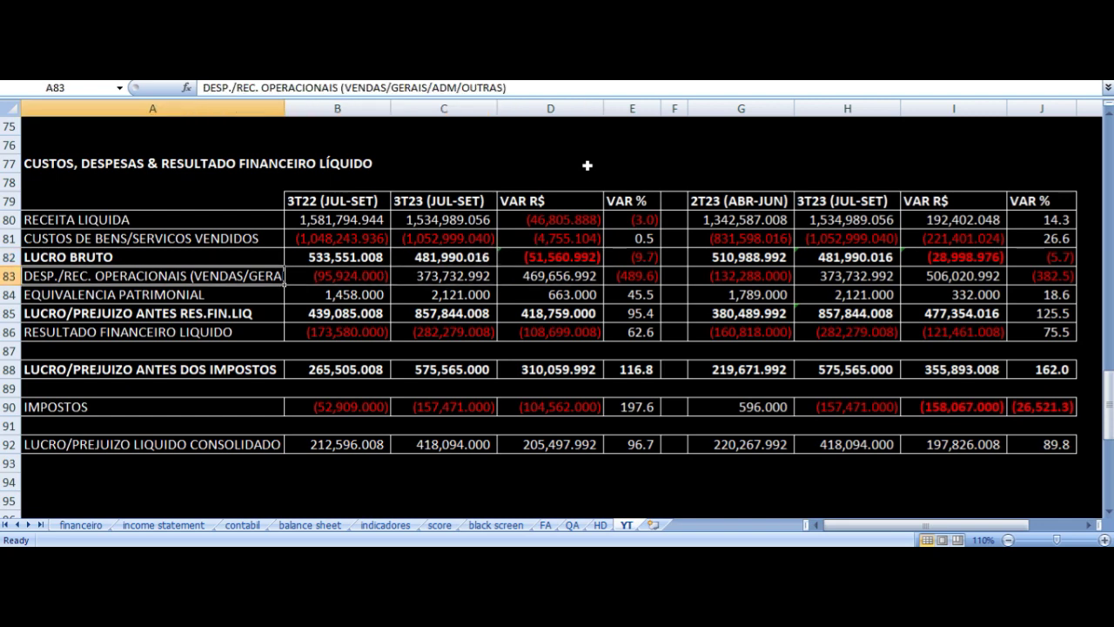
pyautogui.press('Right')
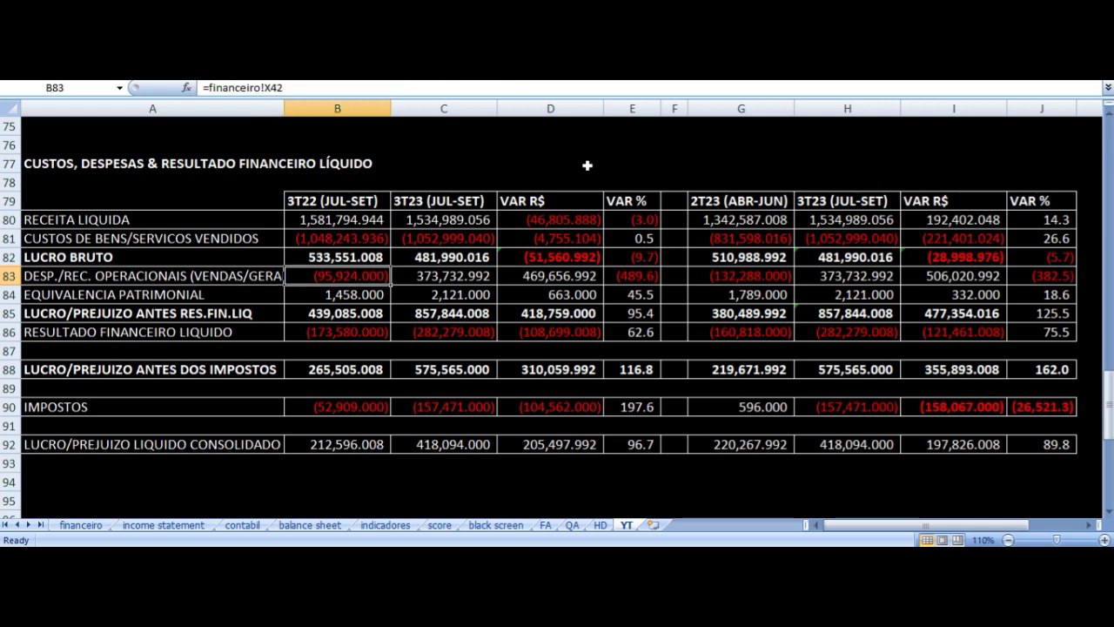
pyautogui.press('Left')
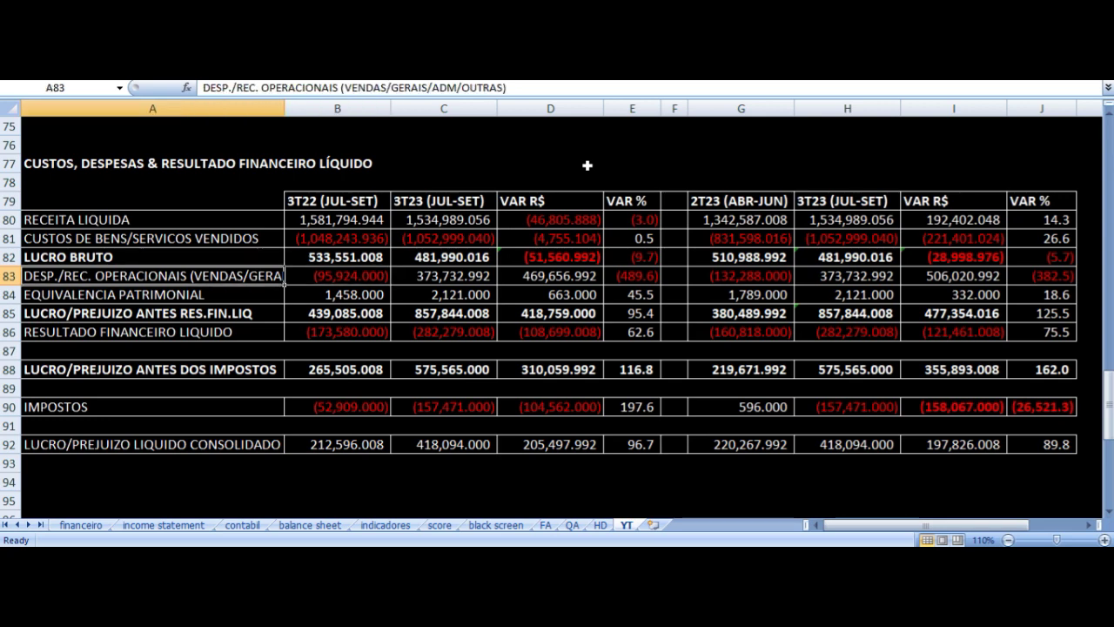
pyautogui.press('Right')
pyautogui.press('Right')
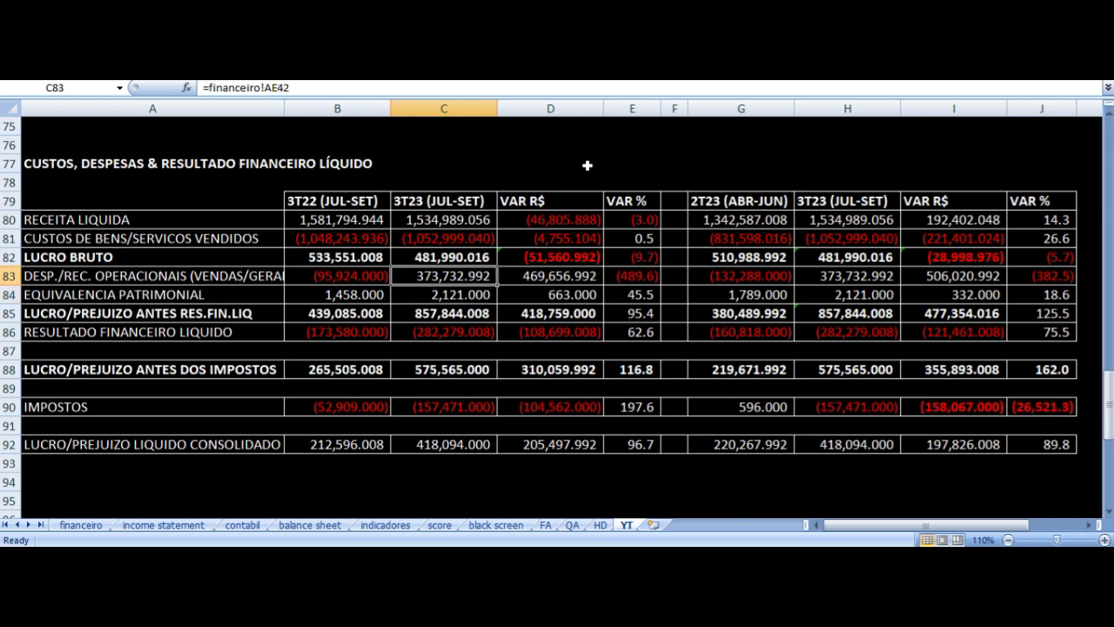
pyautogui.press('Right')
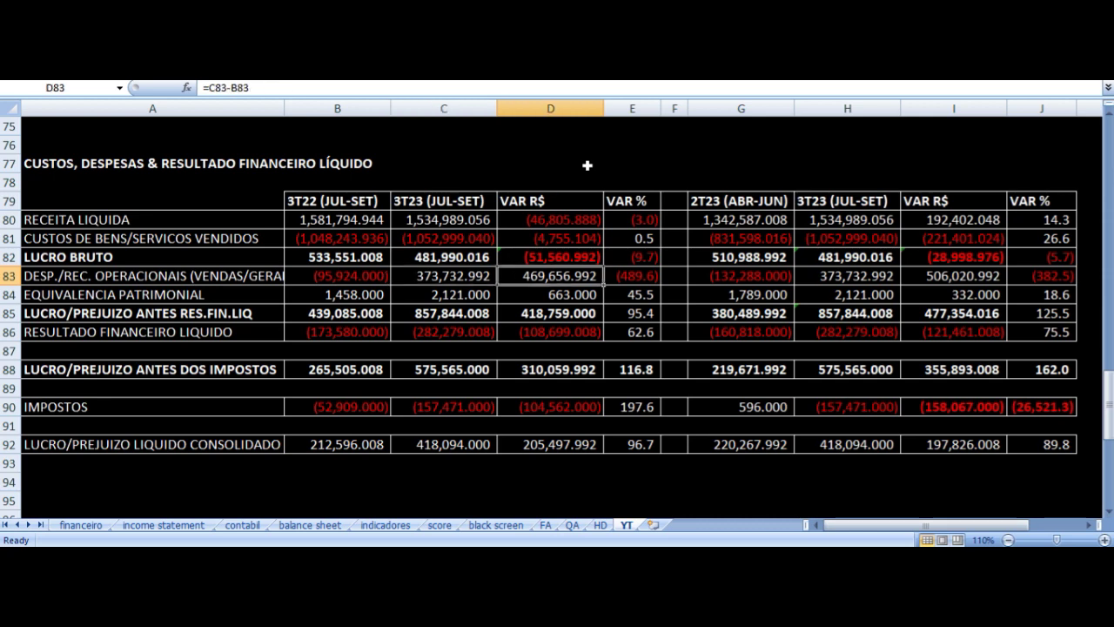
# Step: Compare EQUIVALENCIA PATRIMONIAL between 3T22 and 3T23, including its variation in reais and percent
pyautogui.press('Down')
pyautogui.press('Down')
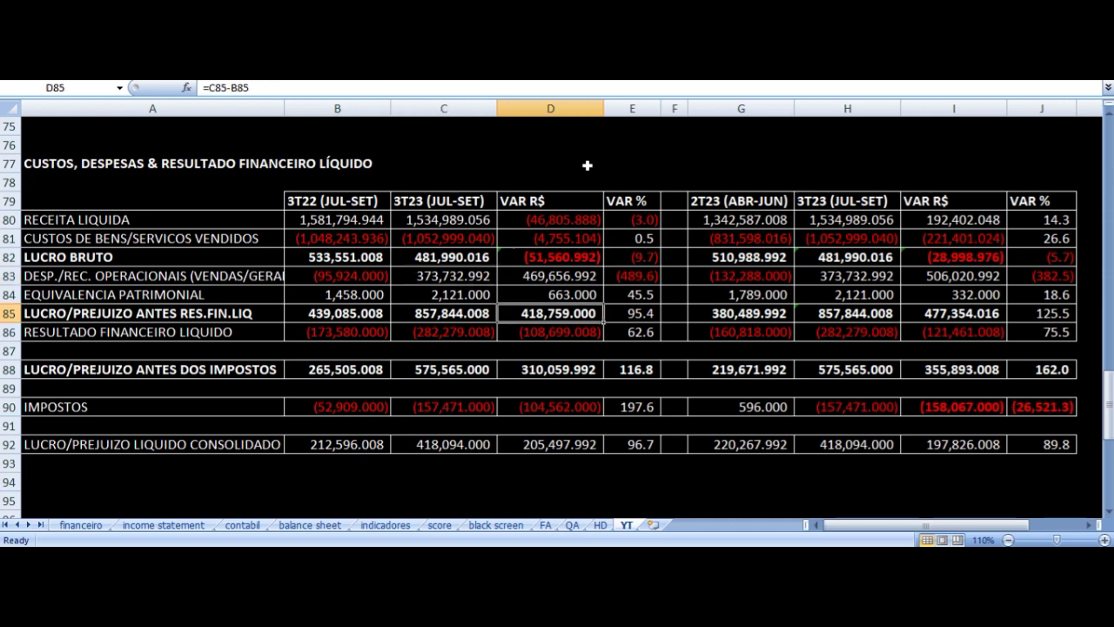
pyautogui.press('Up')
pyautogui.press('Left')
pyautogui.press('Left')
pyautogui.press('Right')
pyautogui.press('Right')
pyautogui.press('Right')
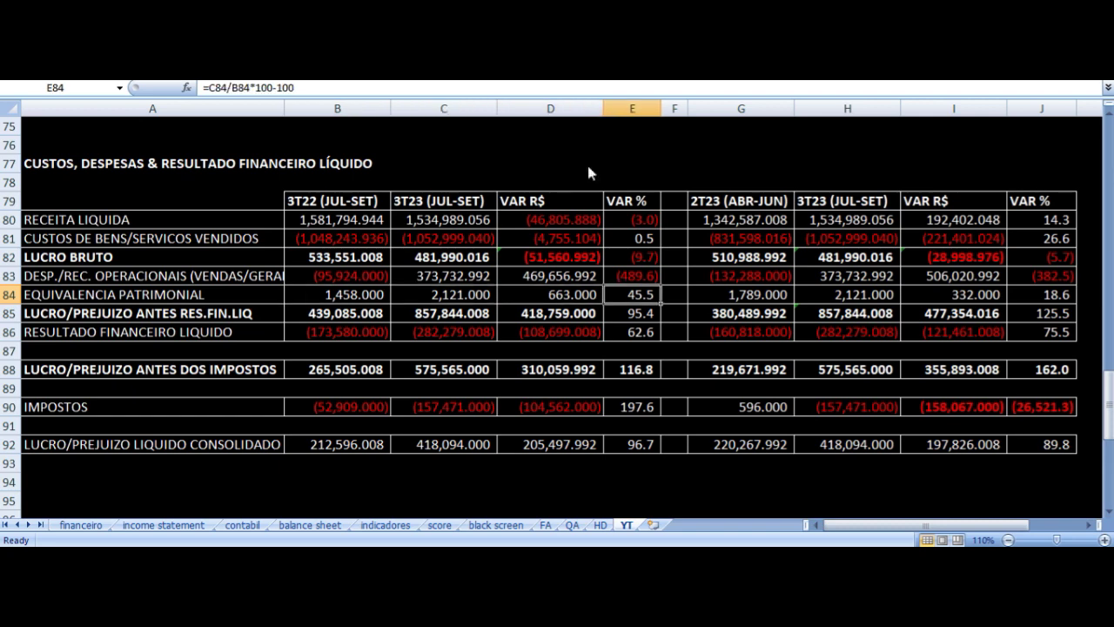
pyautogui.press('Left')
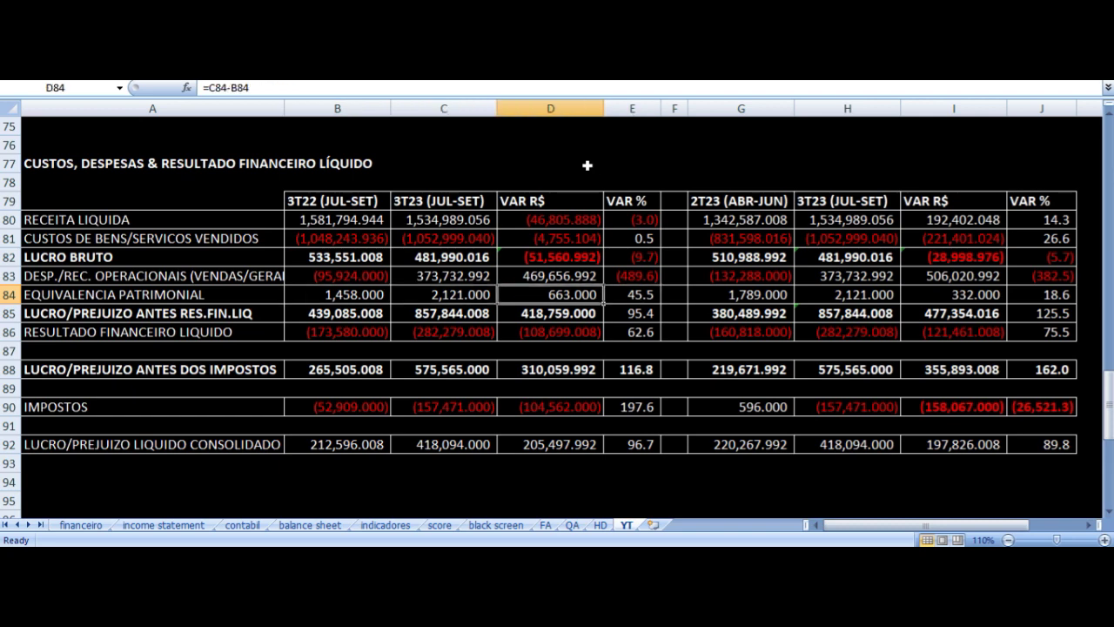
pyautogui.press('Right')
pyautogui.press('Left')
# Step: Compare LUCRO/PREJUIZO ANTES RES.FIN.LIQ between 3T22 and 3T23
pyautogui.press('Down')
pyautogui.press('Left')
pyautogui.press('Left')
pyautogui.press('Left')
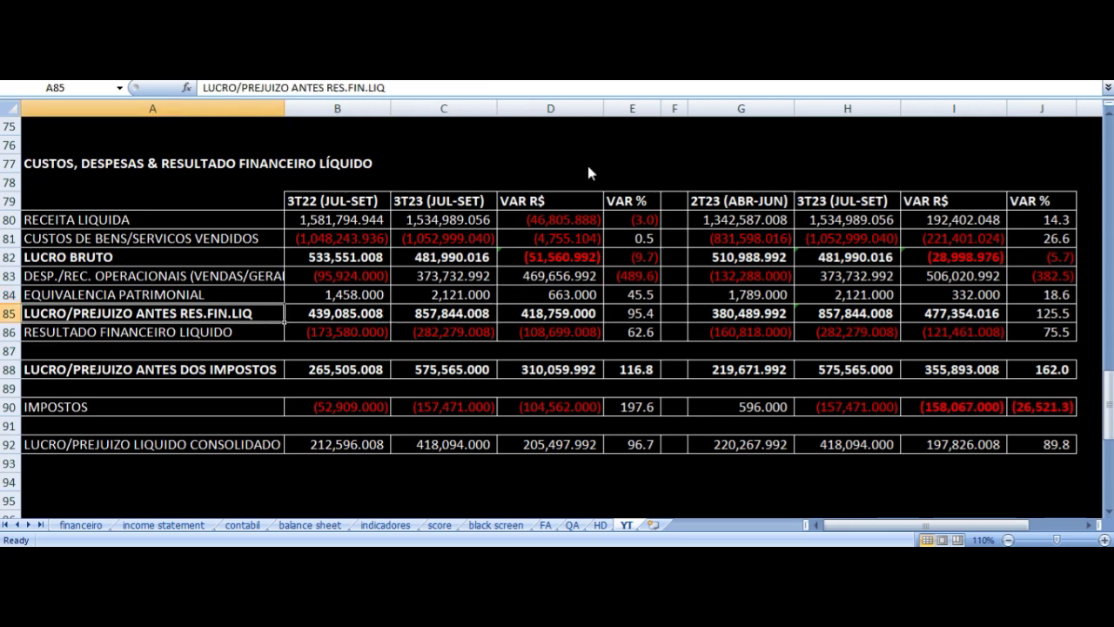
pyautogui.press('Right')
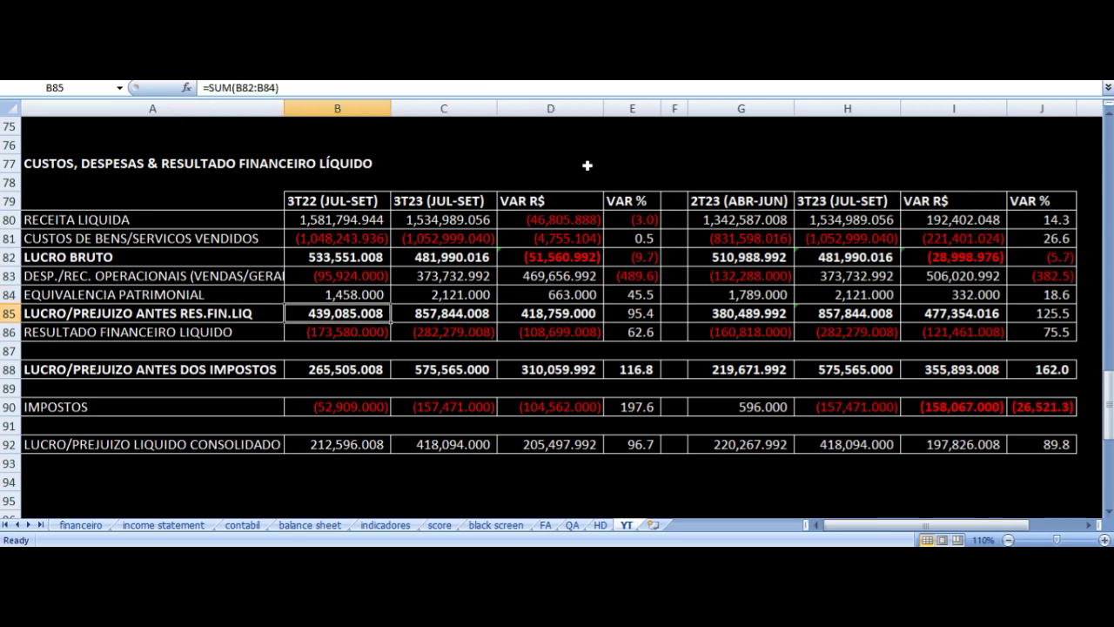
pyautogui.press('Right')
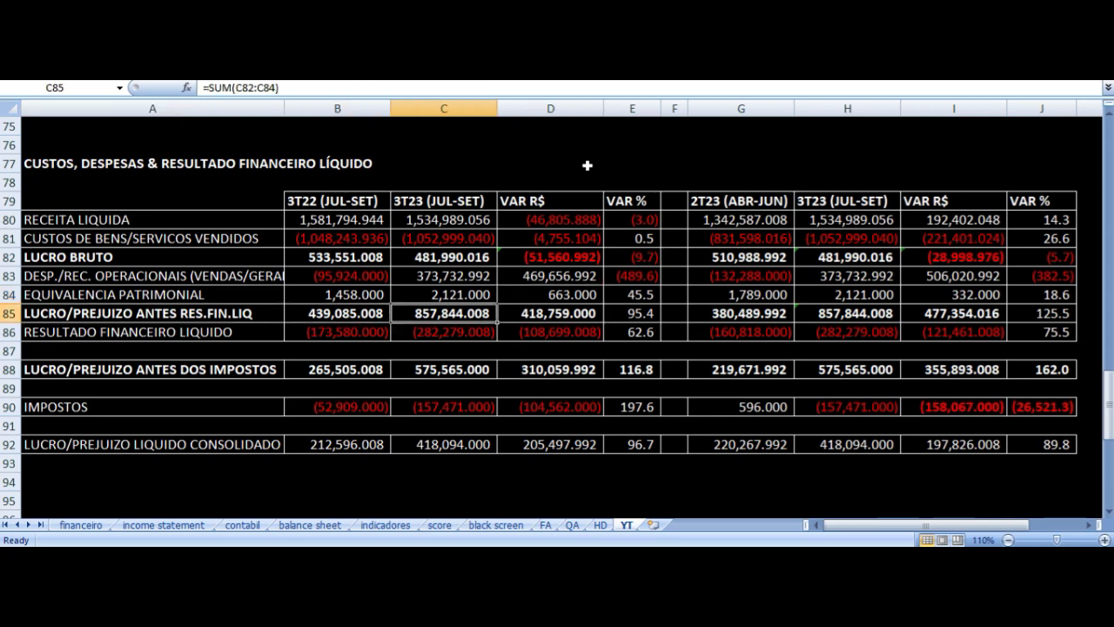
pyautogui.press('Left')
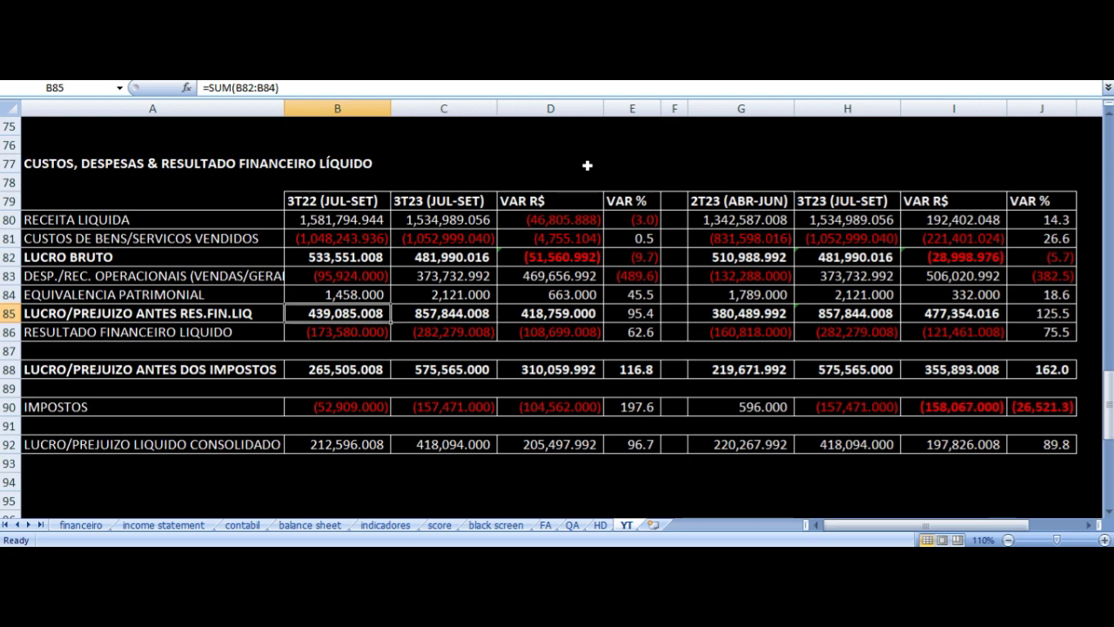
pyautogui.press('Right')
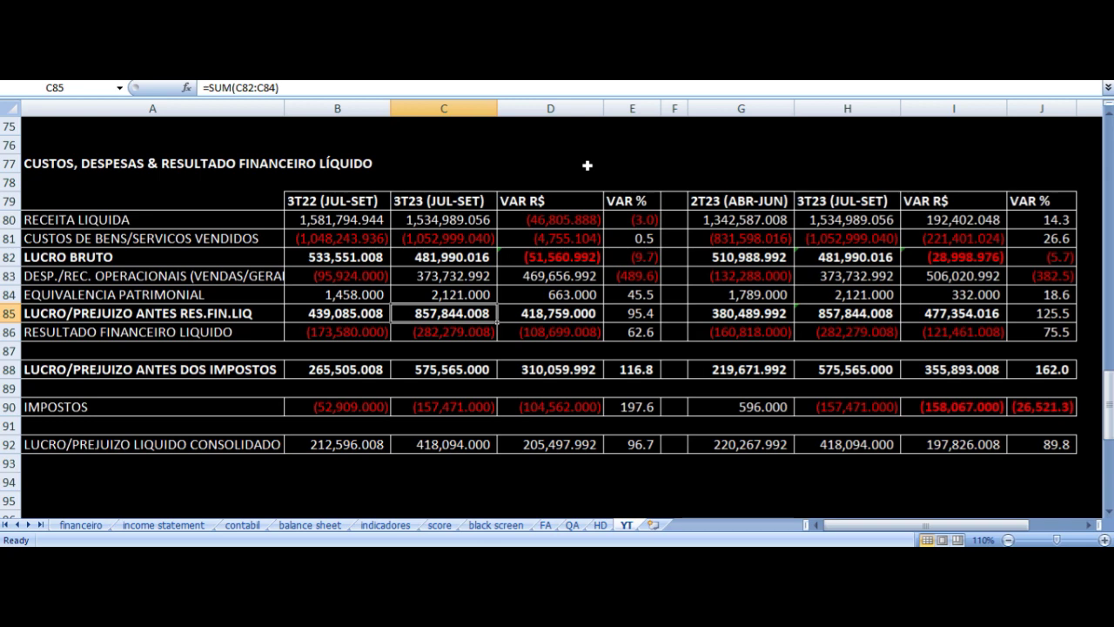
# Step: Relate the 3T23 profit before net financial result to that quarter's DESP./REC. OPERACIONAIS and EQUIVALENCIA PATRIMONIAL
pyautogui.press('Up')
pyautogui.press('Up')
pyautogui.press('Up')
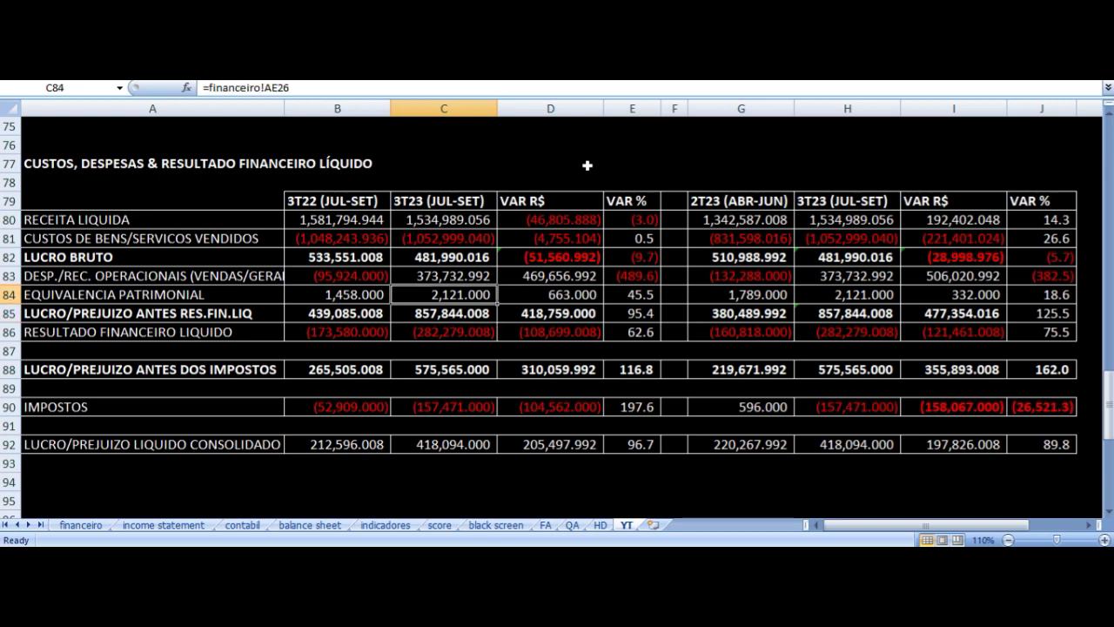
pyautogui.press('Down')
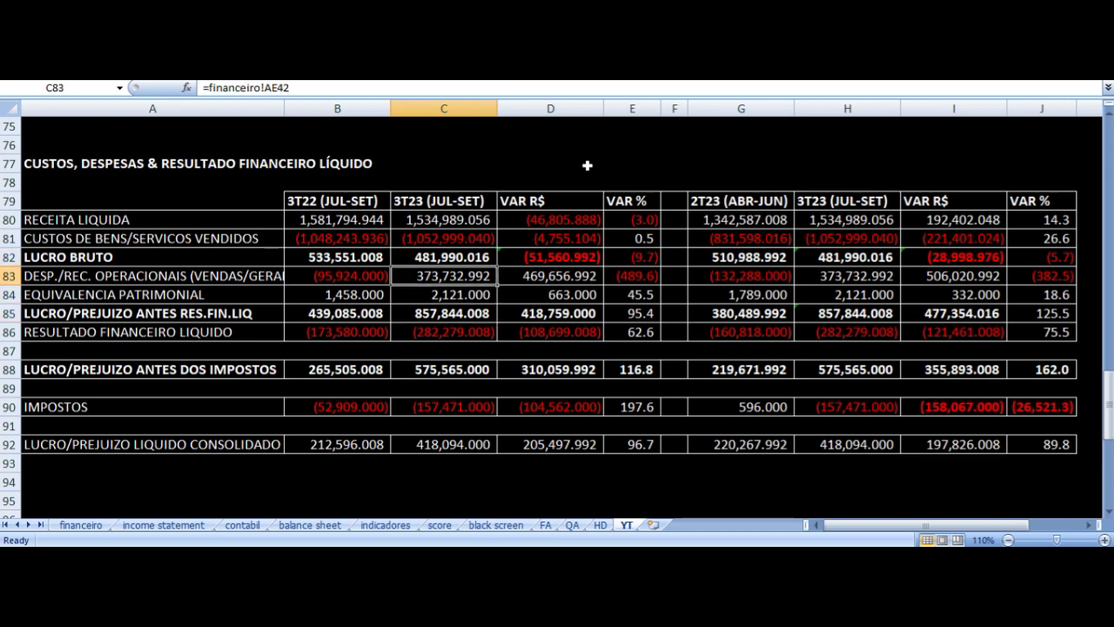
pyautogui.press('Down')
pyautogui.press('Down')
pyautogui.press('Down')
# Step: Check the 3T23 RECEITA LIQUIDA and its VAR % against 3T22
pyautogui.press('Up')
pyautogui.press('Up')
pyautogui.press('Up')
pyautogui.press('Up')
pyautogui.press('Up')
pyautogui.press('Up')
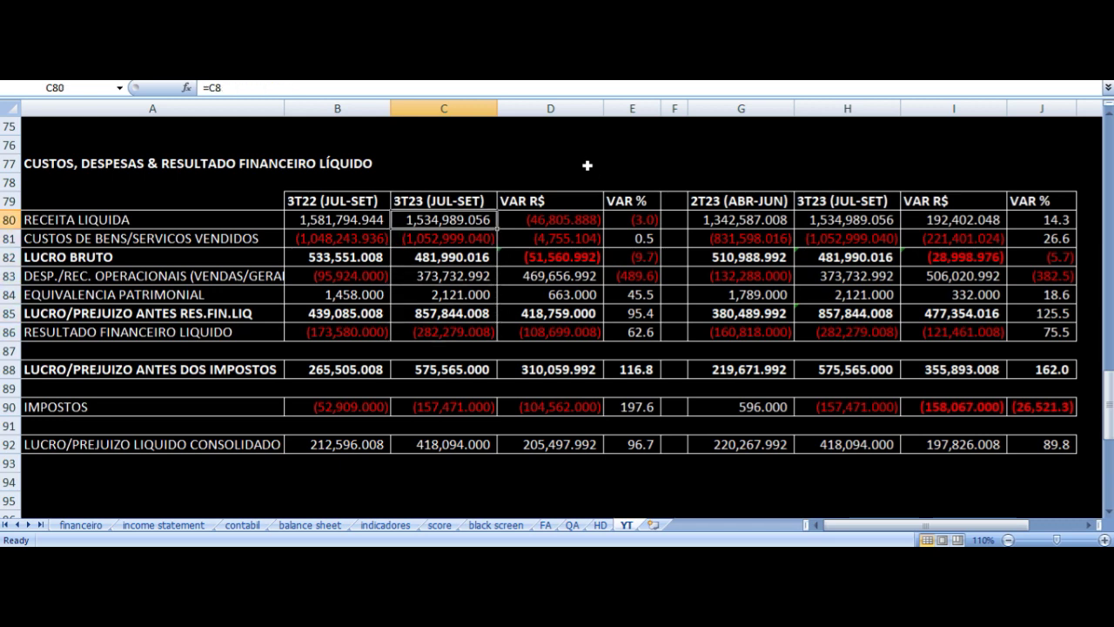
pyautogui.press('Right')
pyautogui.press('Right')
pyautogui.press('Right')
pyautogui.press('Left')
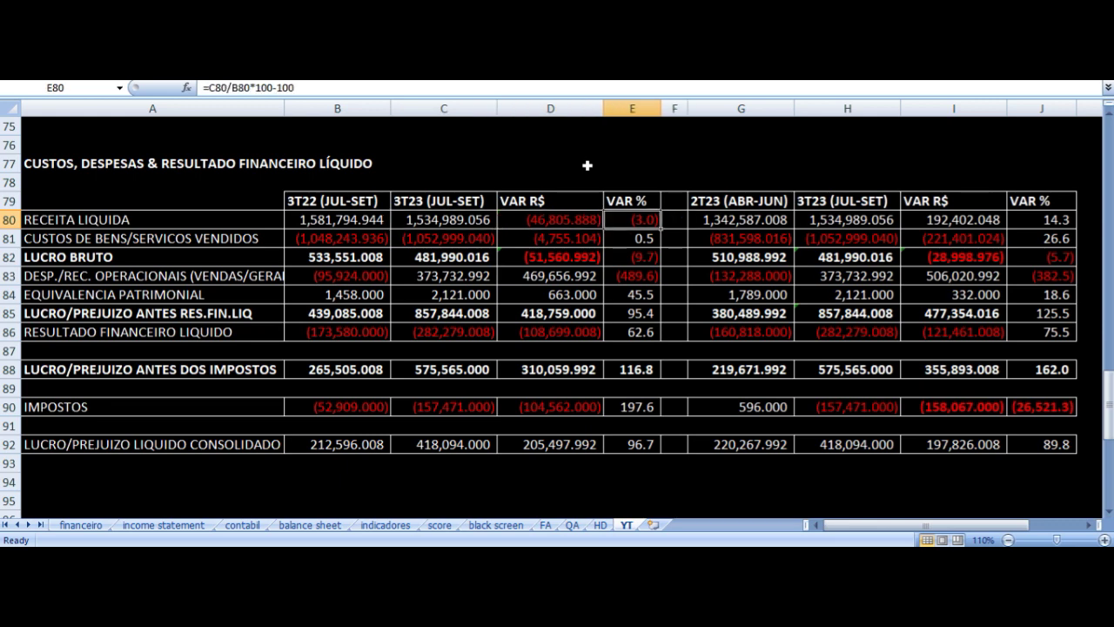
# Step: Go down the 3T22–3T23 VAR % column from RECEITA LIQUIDA to LUCRO/PREJUIZO ANTES DOS IMPOSTOS
pyautogui.press('Down')
pyautogui.press('Down')
pyautogui.press('Down')
pyautogui.press('Down')
pyautogui.press('Down')
pyautogui.press('Down')
pyautogui.press('Down')
pyautogui.press('Down')
pyautogui.press('Down')
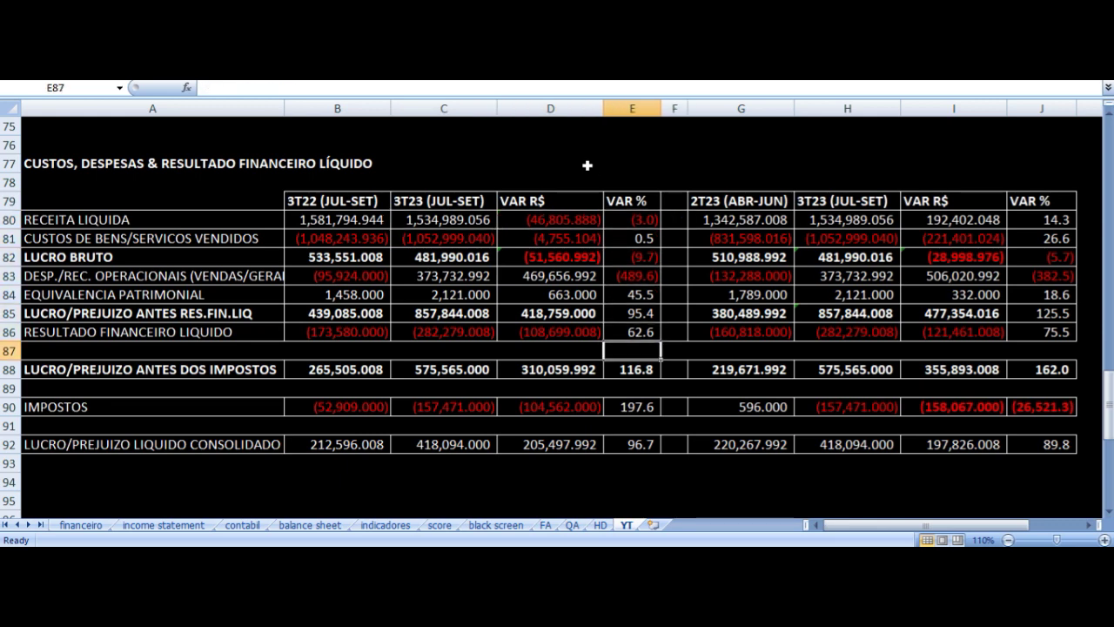
# Step: Compare LUCRO/PREJUIZO ANTES DOS IMPOSTOS between 3T22 and 3T23, including its variation in reais and percent
pyautogui.press('Up')
pyautogui.press('Left')
pyautogui.press('Left')
pyautogui.press('Left')
pyautogui.press('Left')
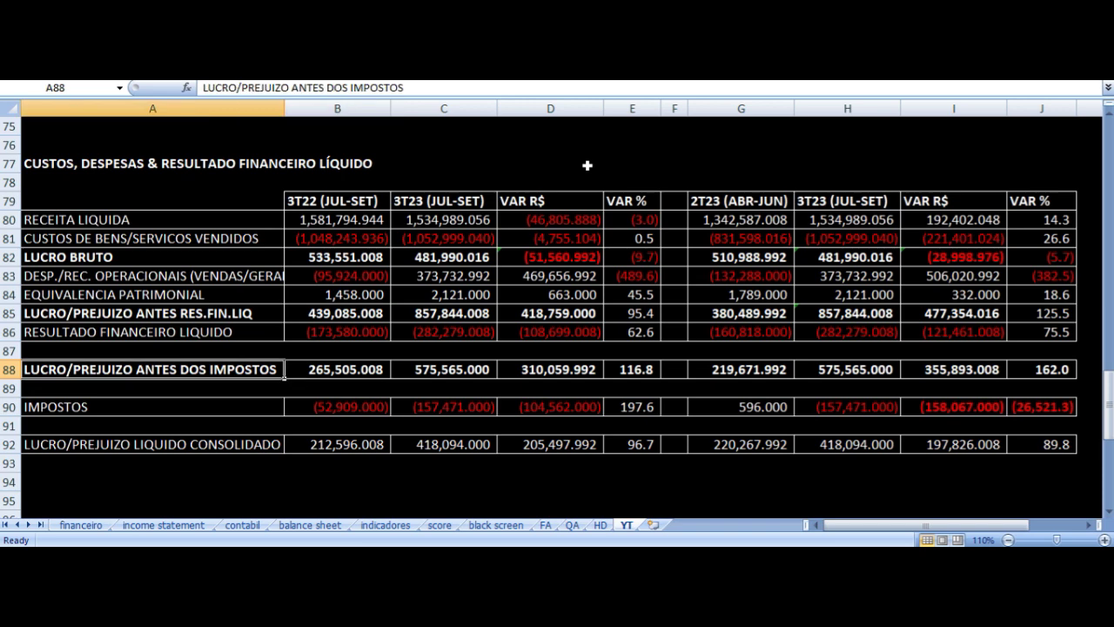
pyautogui.press('Right')
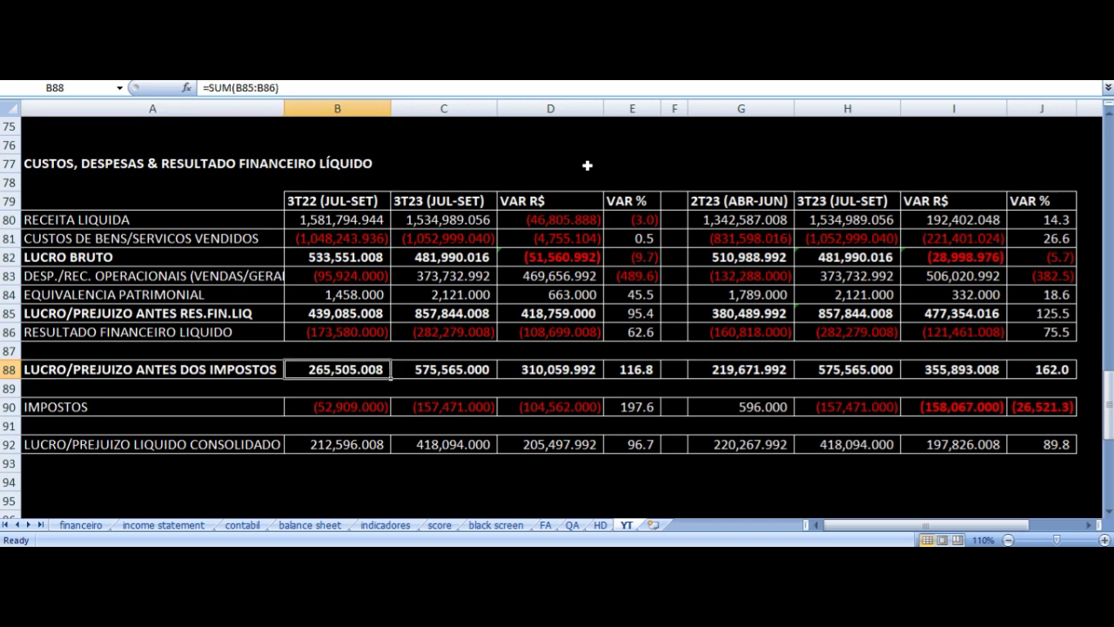
pyautogui.press('Right')
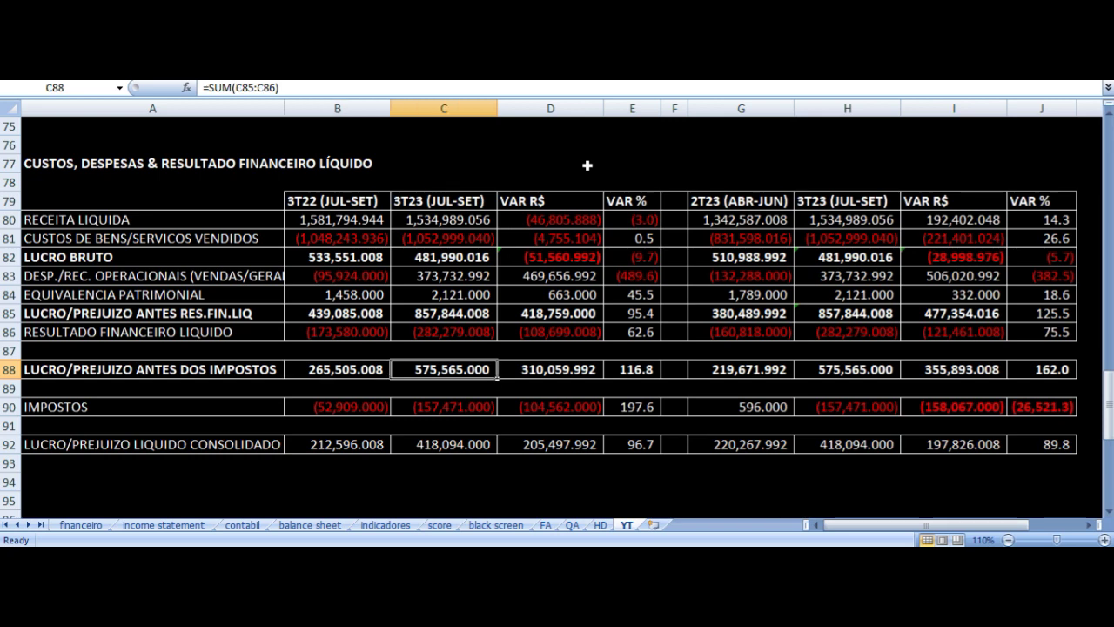
pyautogui.press('Right')
pyautogui.press('Right')
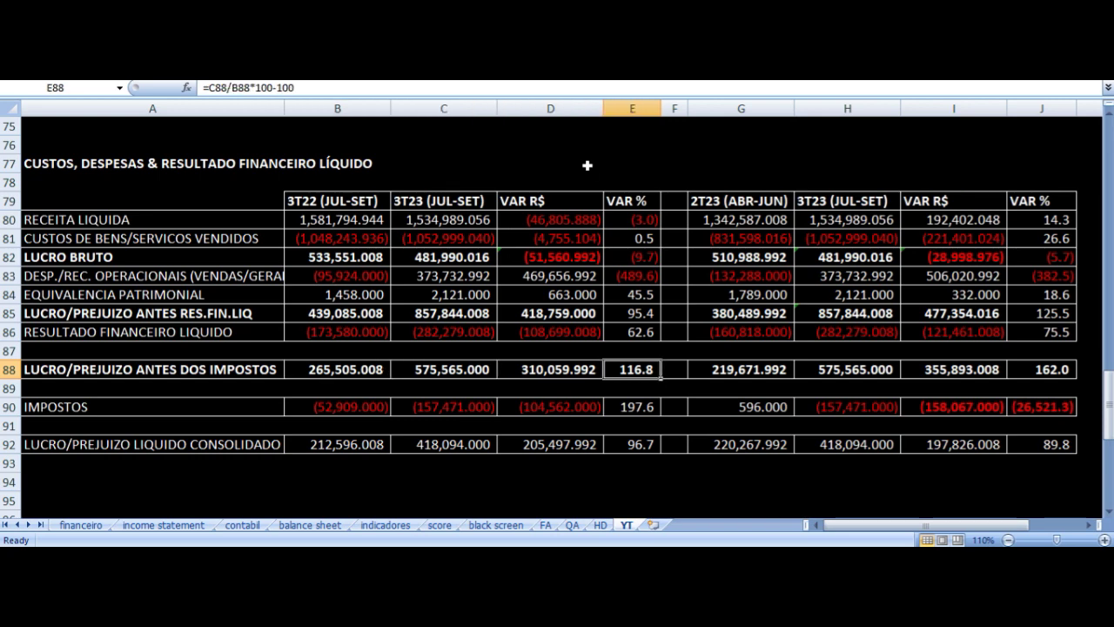
pyautogui.press('Left')
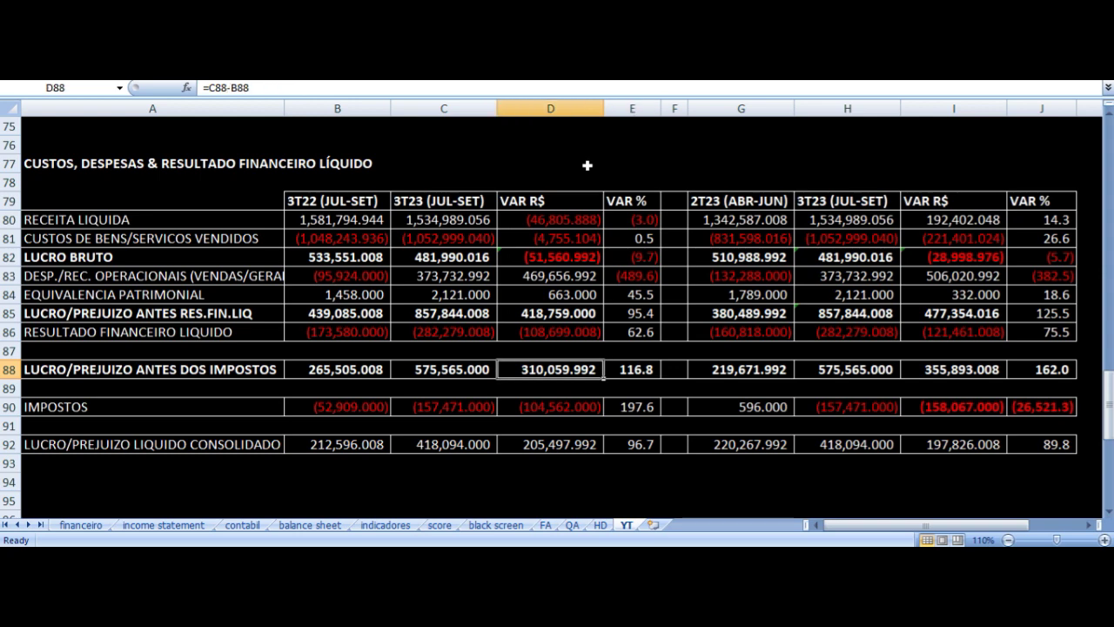
# Step: Examine the IMPOSTOS row for 3T22 and 3T23
pyautogui.press('Down')
pyautogui.press('Down')
pyautogui.press('Left')
pyautogui.press('Left')
pyautogui.press('Left')
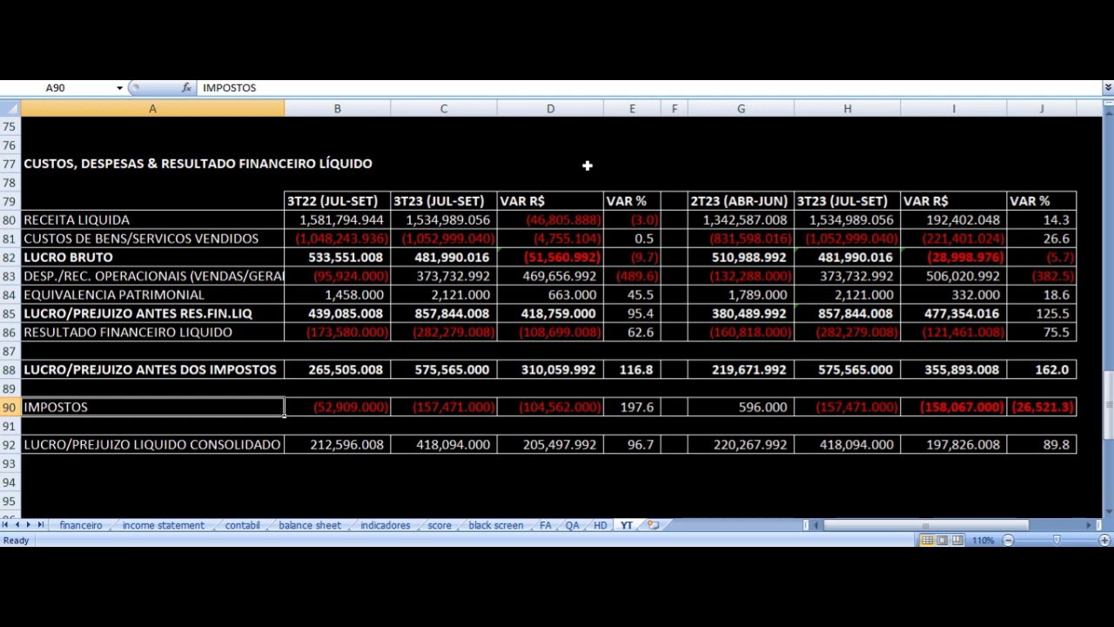
pyautogui.press('Right')
pyautogui.press('Right')
# Step: Compare LUCRO/PREJUIZO LIQUIDO CONSOLIDADO between 3T22 and 3T23
pyautogui.press('Down')
pyautogui.press('Down')
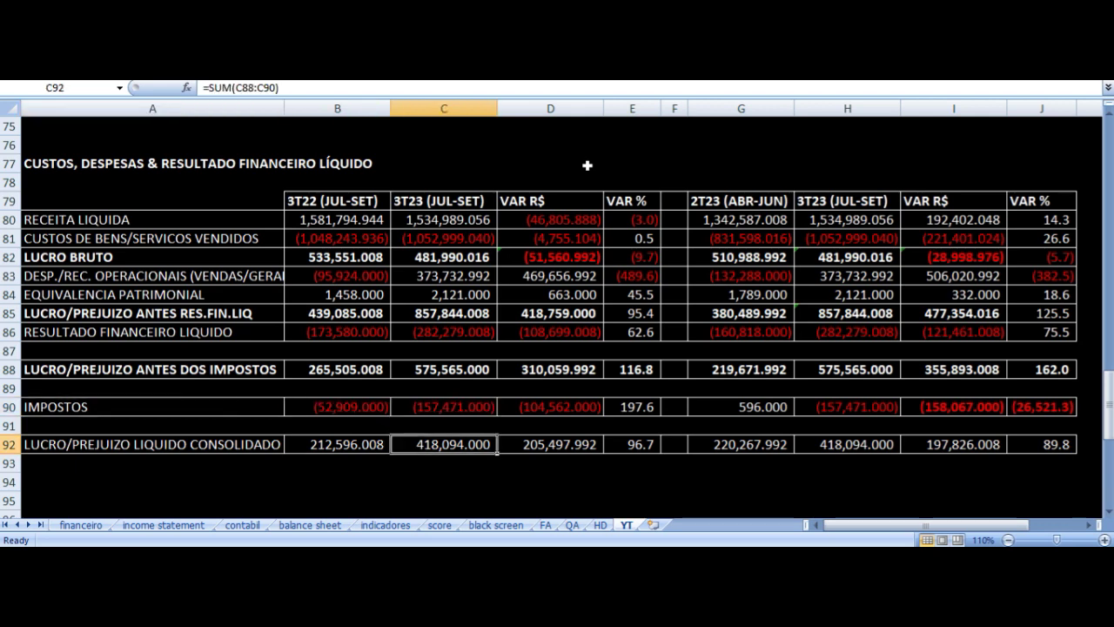
pyautogui.press('Left')
pyautogui.press('Left')
pyautogui.press('Right')
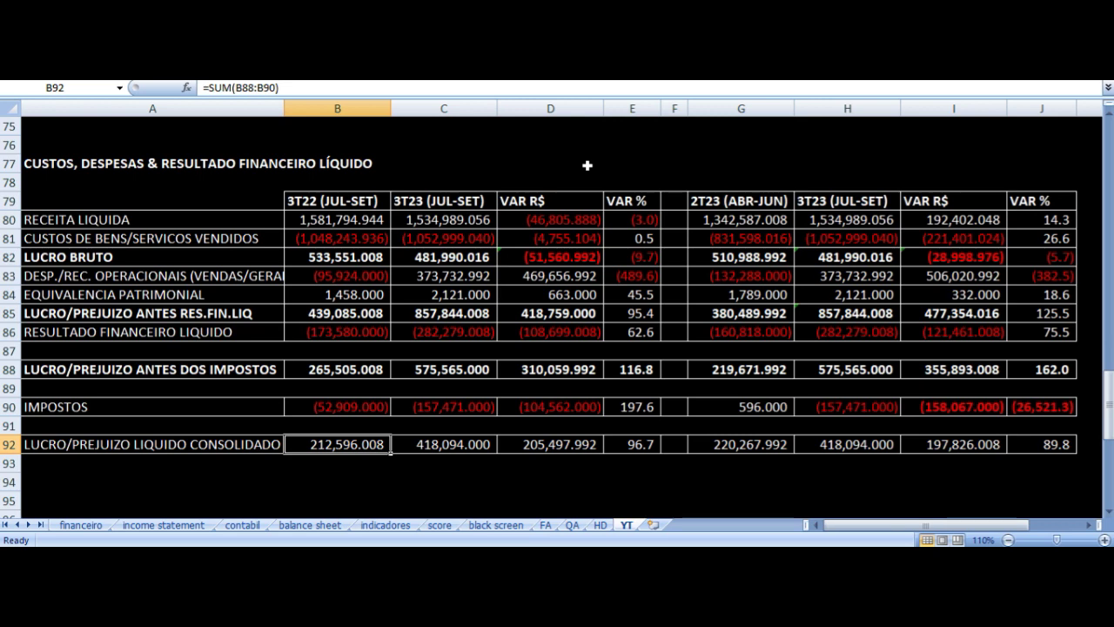
pyautogui.press('Right')
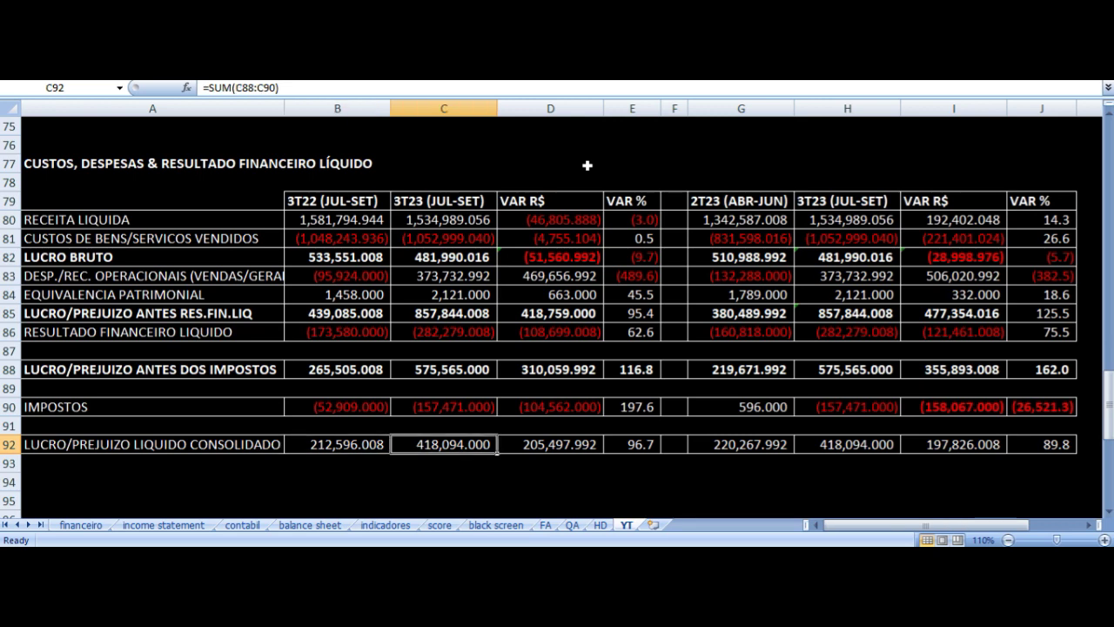
# Step: Trace the 3T23 column back up from the consolidated net profit to DESP./REC. OPERACIONAIS
pyautogui.press('Up')
pyautogui.press('Up')
pyautogui.press('Up')
pyautogui.press('Up')
pyautogui.press('Up')
pyautogui.press('Up')
pyautogui.press('Up')
pyautogui.press('Up')
pyautogui.press('Up')
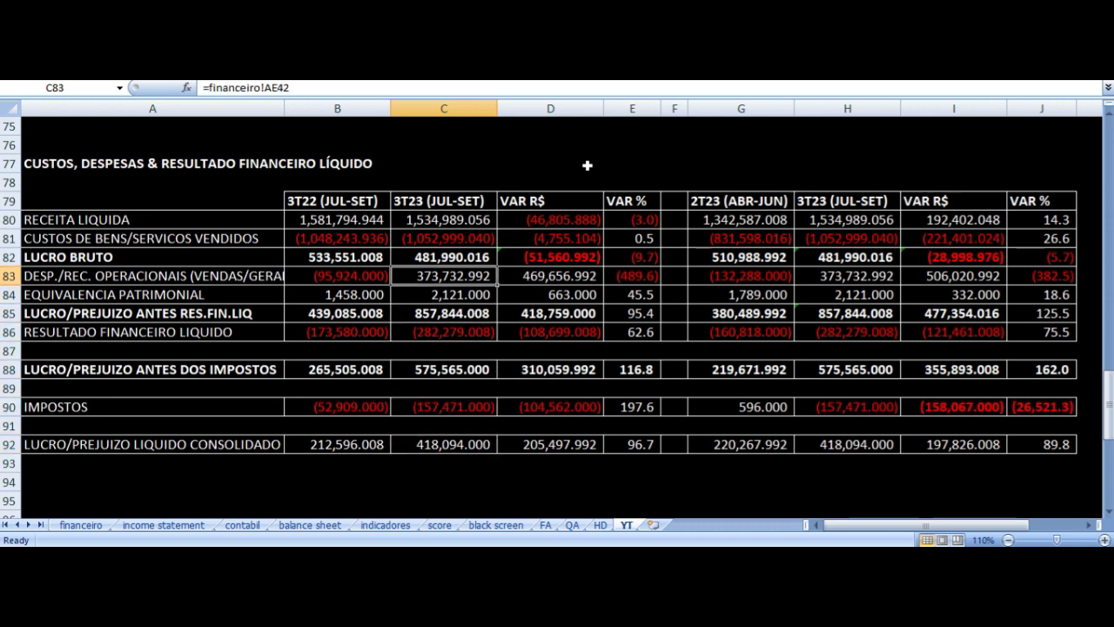
# Step: Compare DESP./REC. OPERACIONAIS between 3T22 and 3T23 again, through to its VAR %
pyautogui.press('Left')
pyautogui.press('Left')
pyautogui.press('Right')
pyautogui.press('Right')
pyautogui.press('Right')
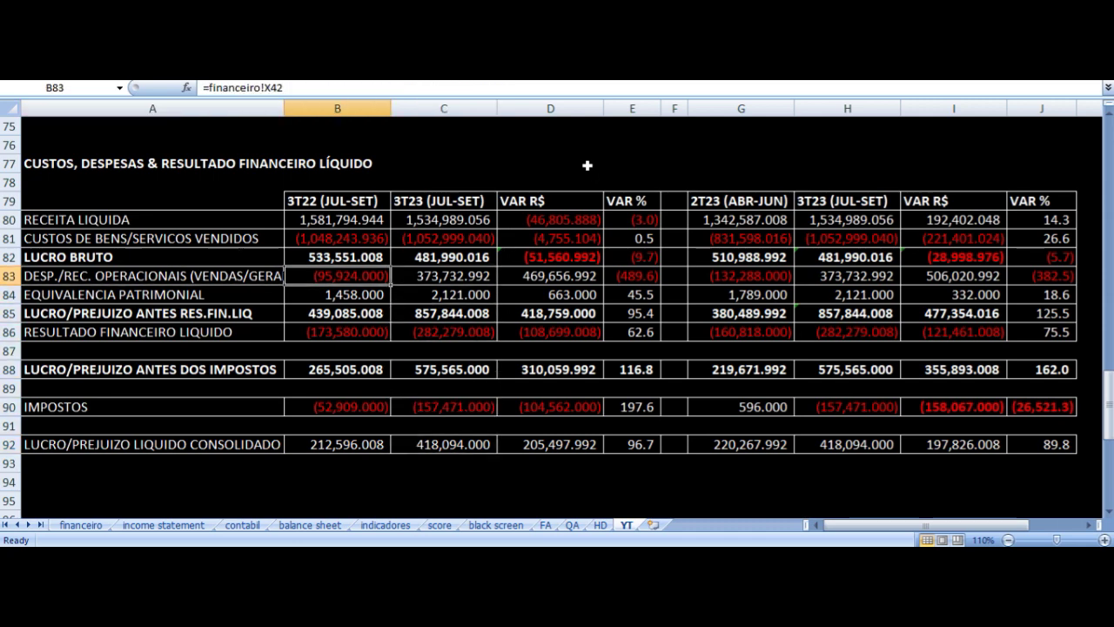
pyautogui.press('Left')
pyautogui.press('Right')
pyautogui.press('Right')
pyautogui.press('Right')
pyautogui.press('Right')
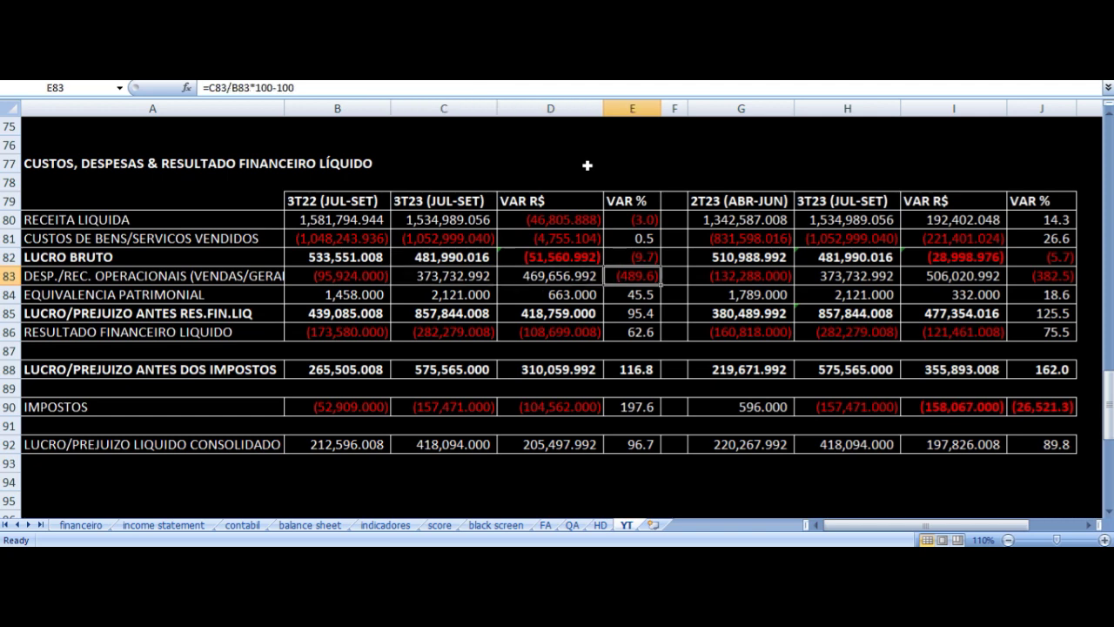
# Step: Compare RECEITA LIQUIDA between 2T23 and 3T23, through to its VAR %
pyautogui.press('Up')
pyautogui.press('Up')
pyautogui.press('Up')
pyautogui.press('Up')
pyautogui.press('Up')
pyautogui.press('Down')
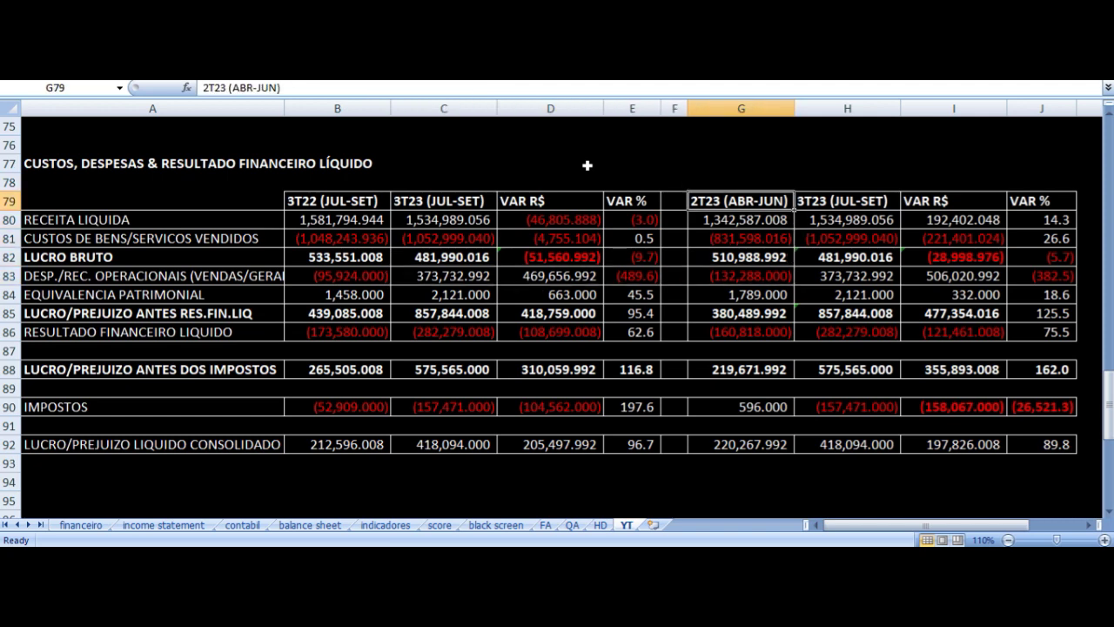
pyautogui.press('Right')
pyautogui.press('Down')
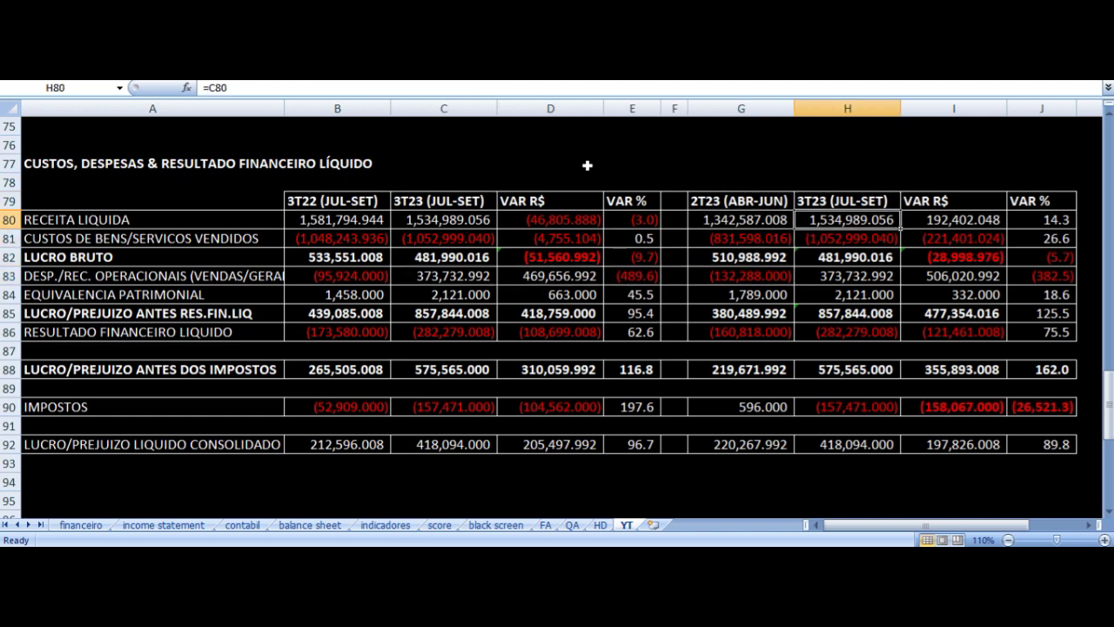
pyautogui.press('Right')
pyautogui.press('Right')
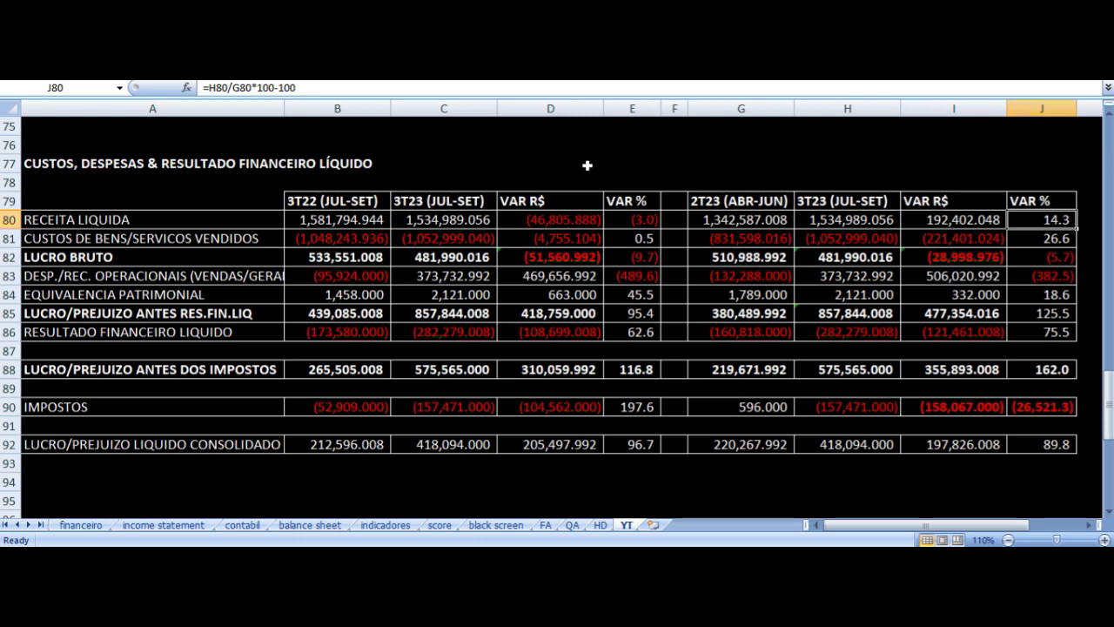
# Step: Compare CUSTOS DE BENS/SERVICOS VENDIDOS between 2T23 and 3T23, starting from its VAR %
pyautogui.press('Down')
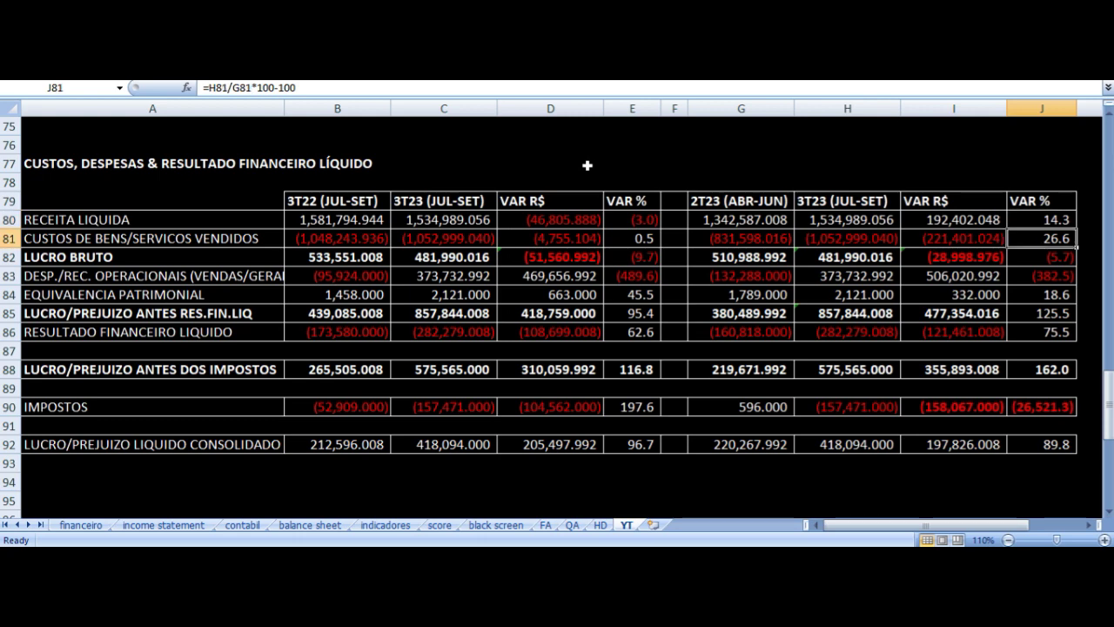
pyautogui.press('Left')
pyautogui.press('Left')
pyautogui.press('Left')
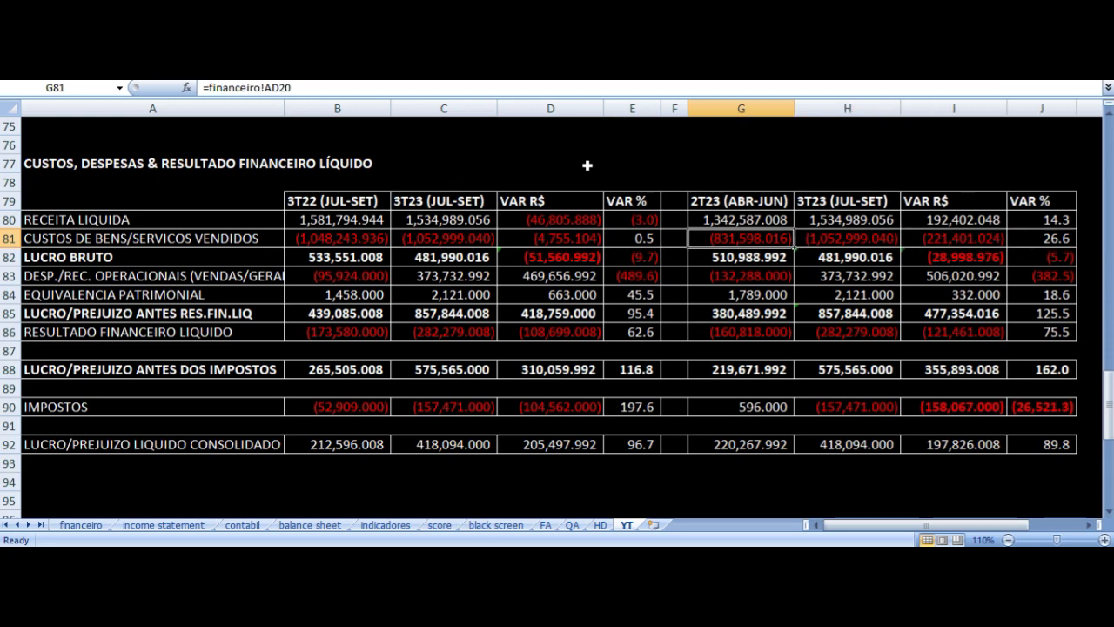
pyautogui.press('Right')
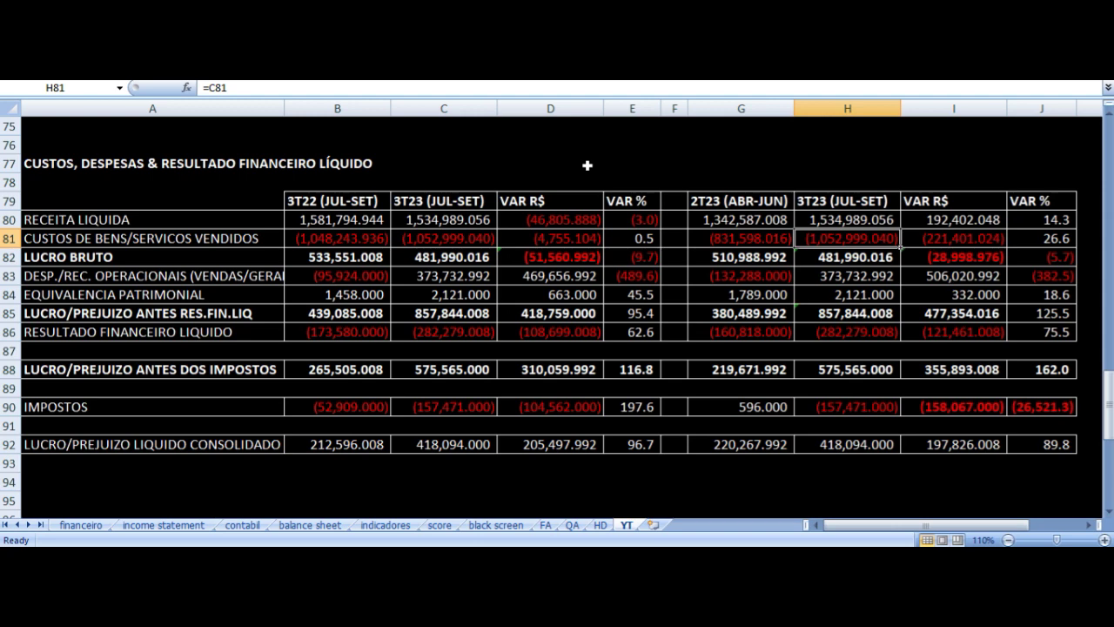
pyautogui.press('Right')
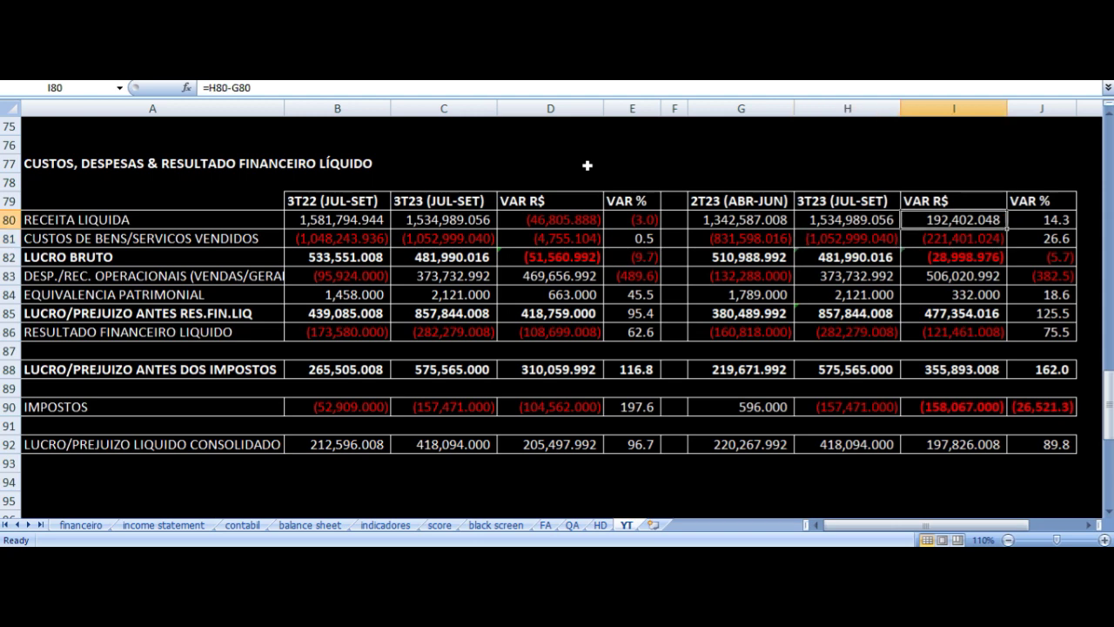
# Step: Weigh the 2T23–3T23 VAR R$ of RECEITA LIQUIDA against that of CUSTOS DE BENS/SERVICOS VENDIDOS
pyautogui.press('Up')
pyautogui.press('Down')
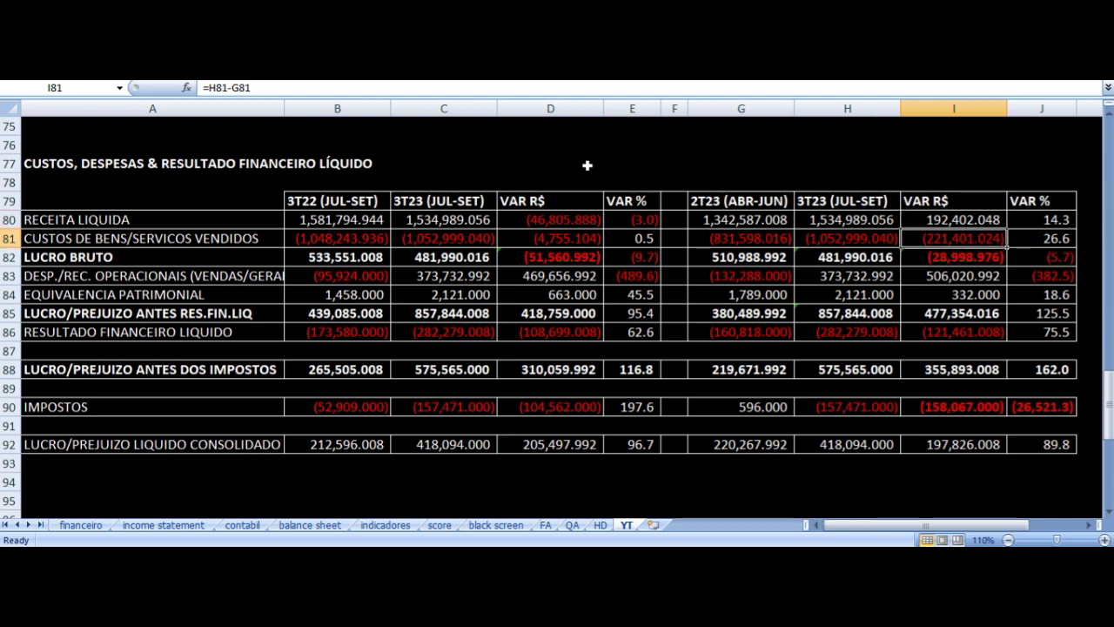
pyautogui.press('Up')
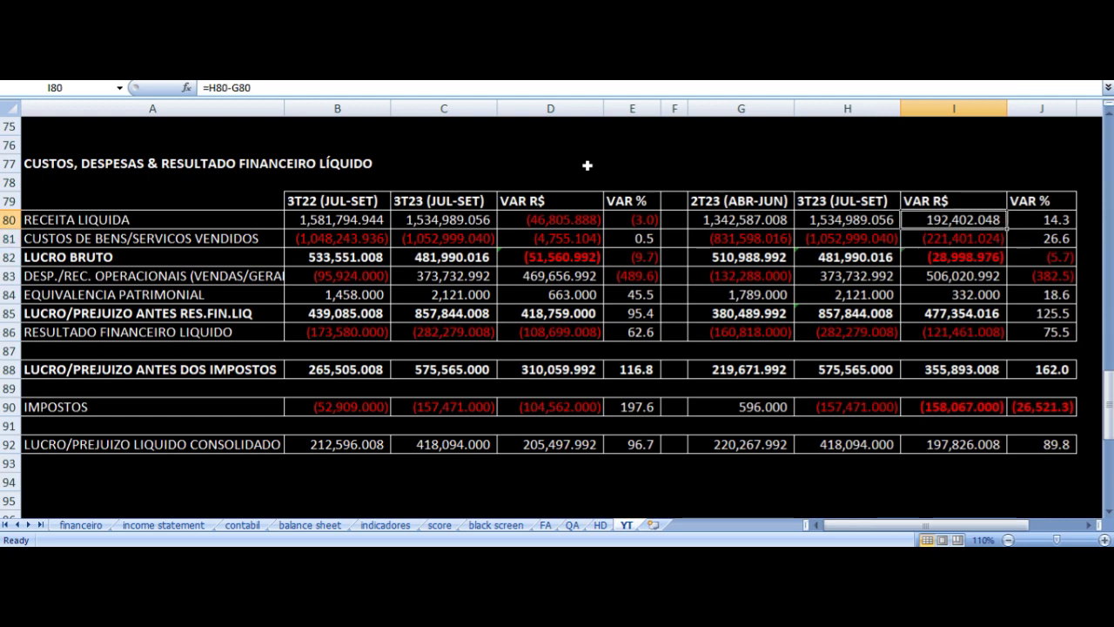
pyautogui.press('Down')
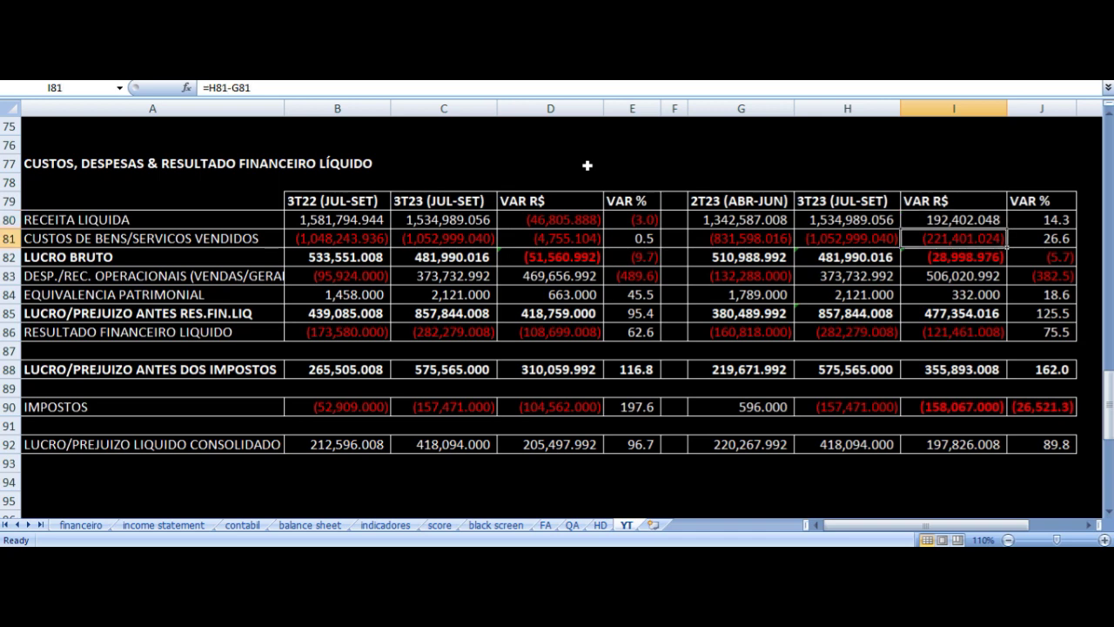
# Step: Compare LUCRO BRUTO between 2T23 and 3T23, including its VAR R$
pyautogui.press('Down')
pyautogui.press('Left')
pyautogui.press('Left')
pyautogui.hotkey('shift', 'Right')
pyautogui.hotkey('shift', 'Left')
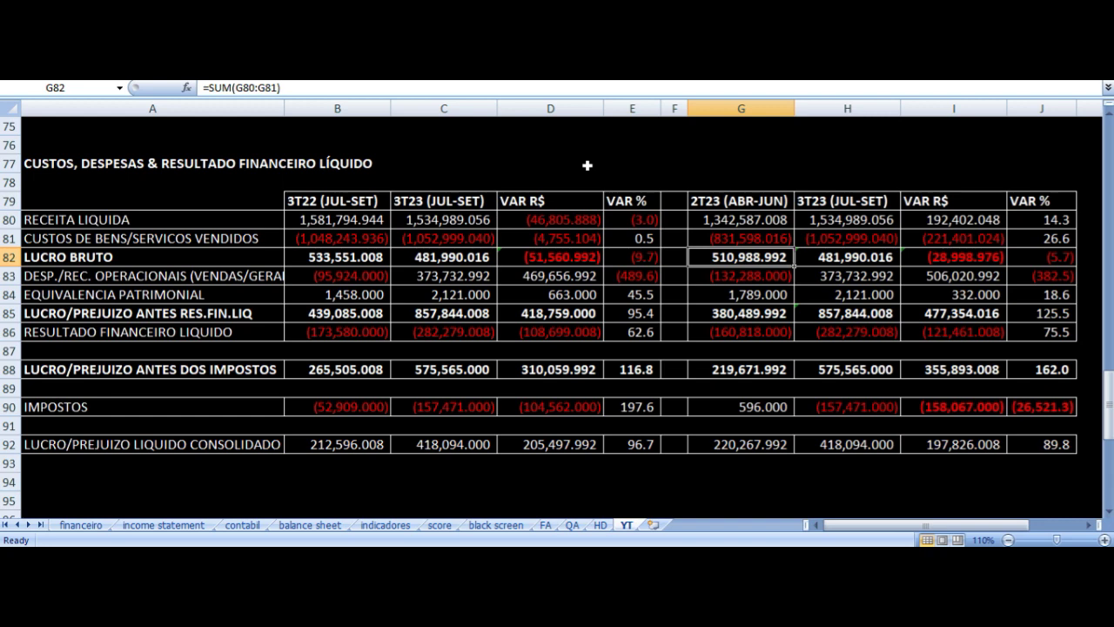
pyautogui.press('Right')
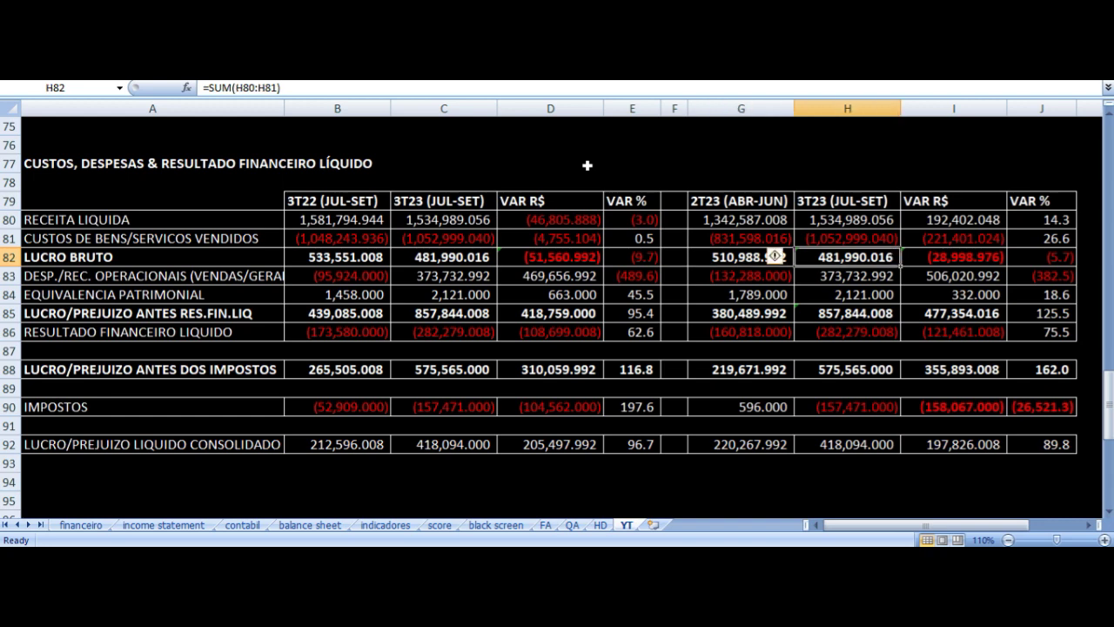
pyautogui.press('Right')
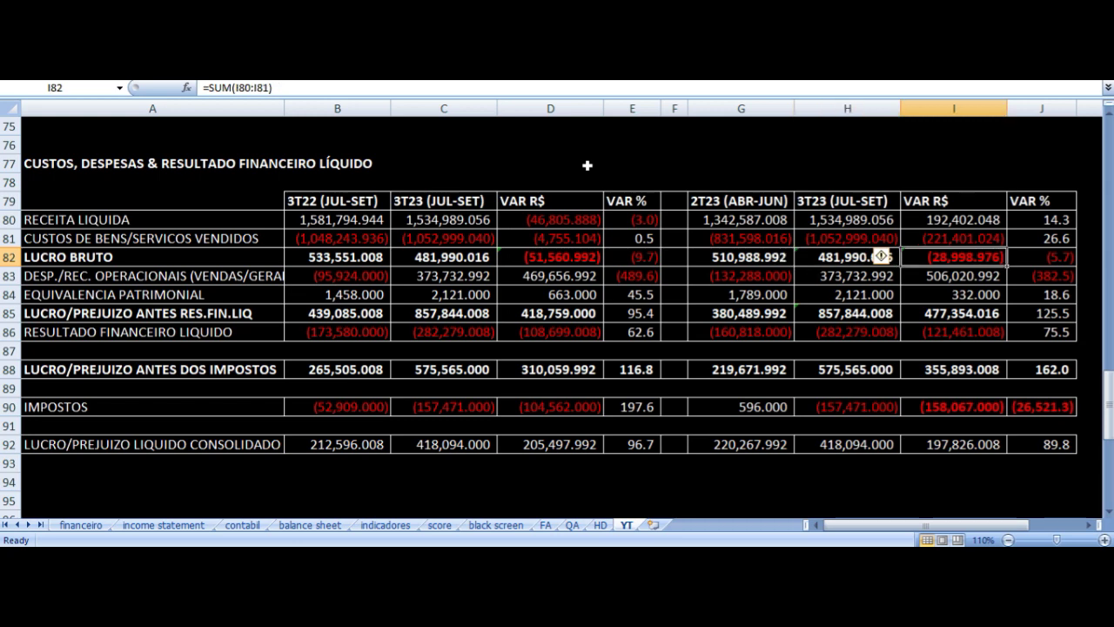
# Step: Check LUCRO BRUTO's 2T23–3T23 VAR % and compare DESP./REC. OPERACIONAIS between the two quarters, through to its VAR R$
pyautogui.press('Right')
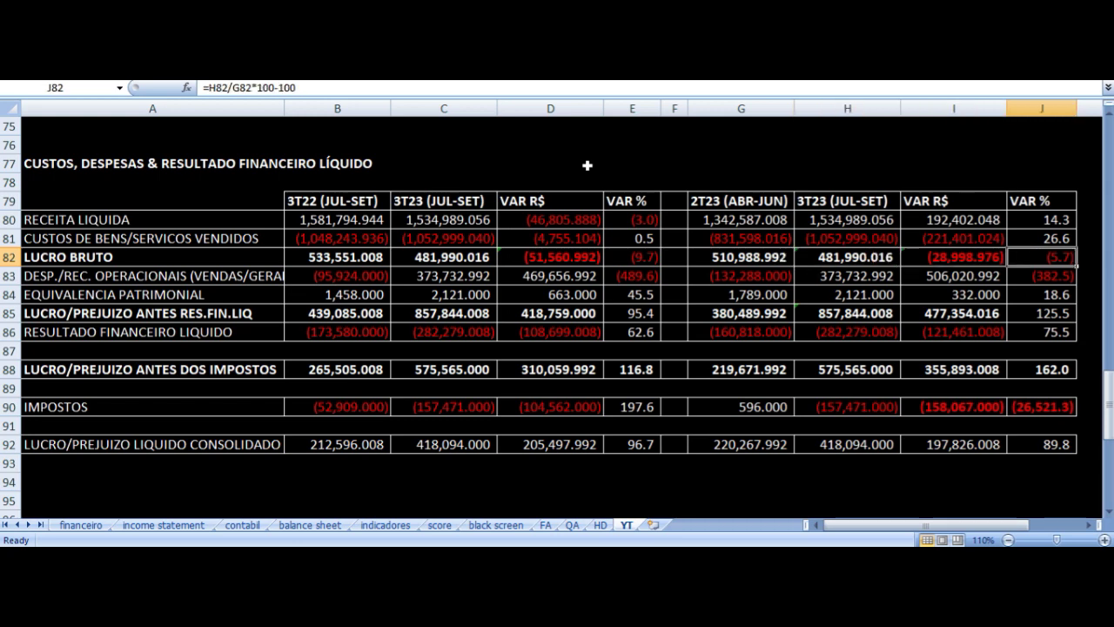
pyautogui.press('Return')
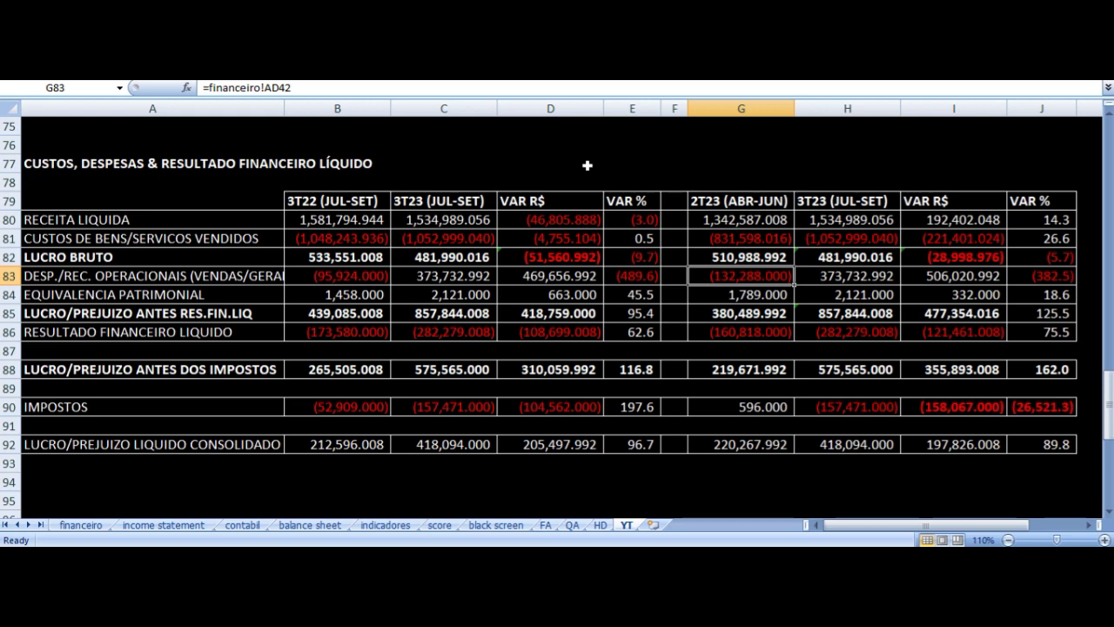
pyautogui.press('Right')
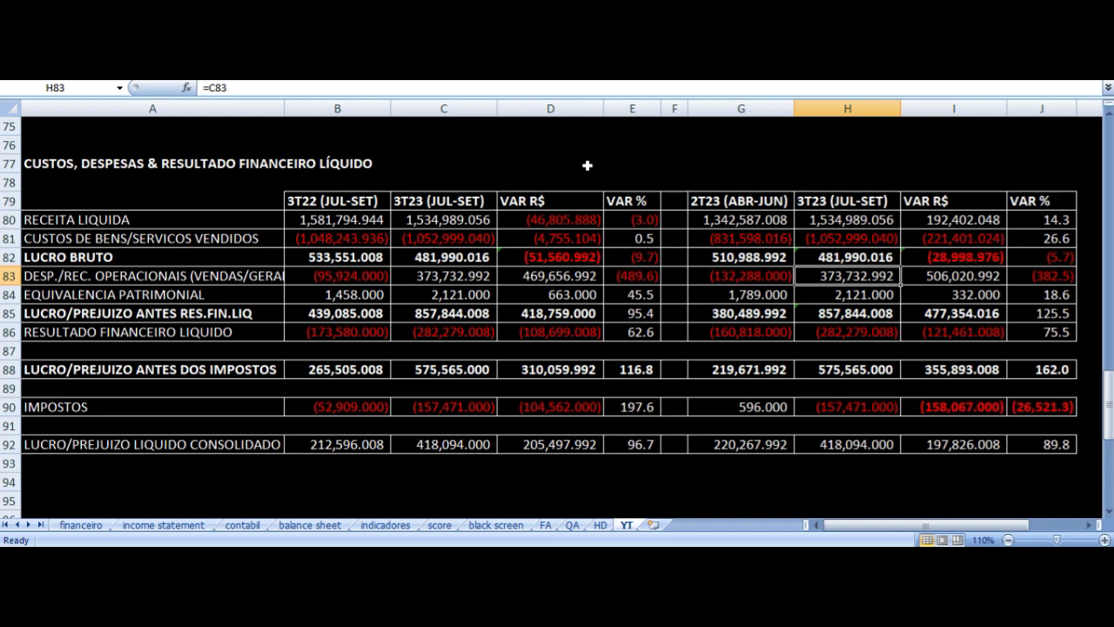
pyautogui.press('Right')
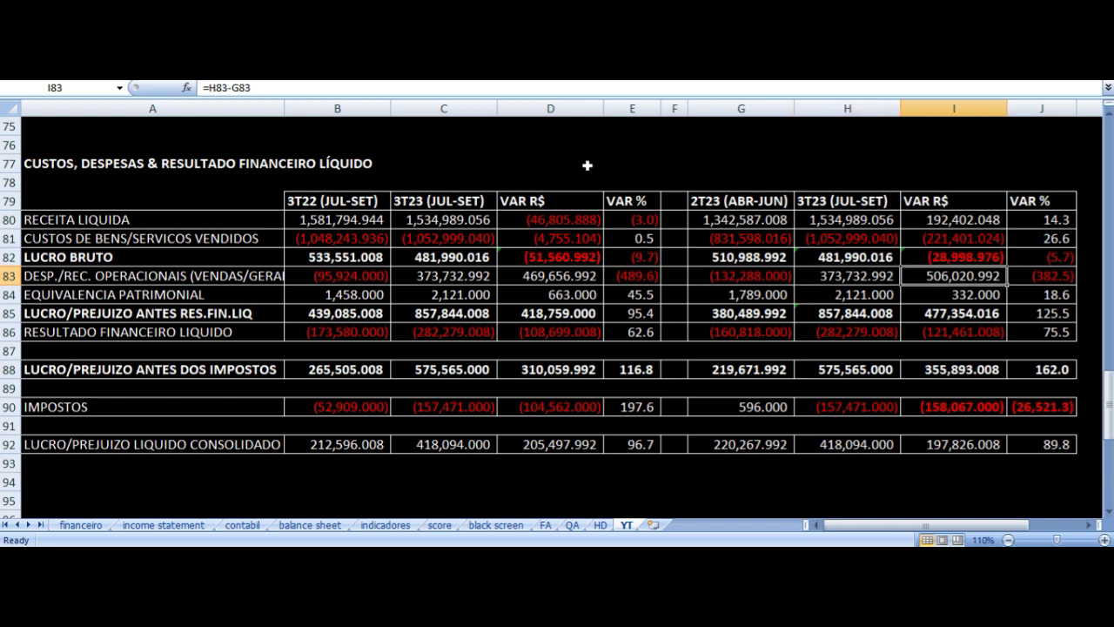
# Step: Compare EQUIVALENCIA PATRIMONIAL between 2T23 and 3T23, through to its VAR %
pyautogui.press('Down')
pyautogui.press('Left')
pyautogui.press('Left')
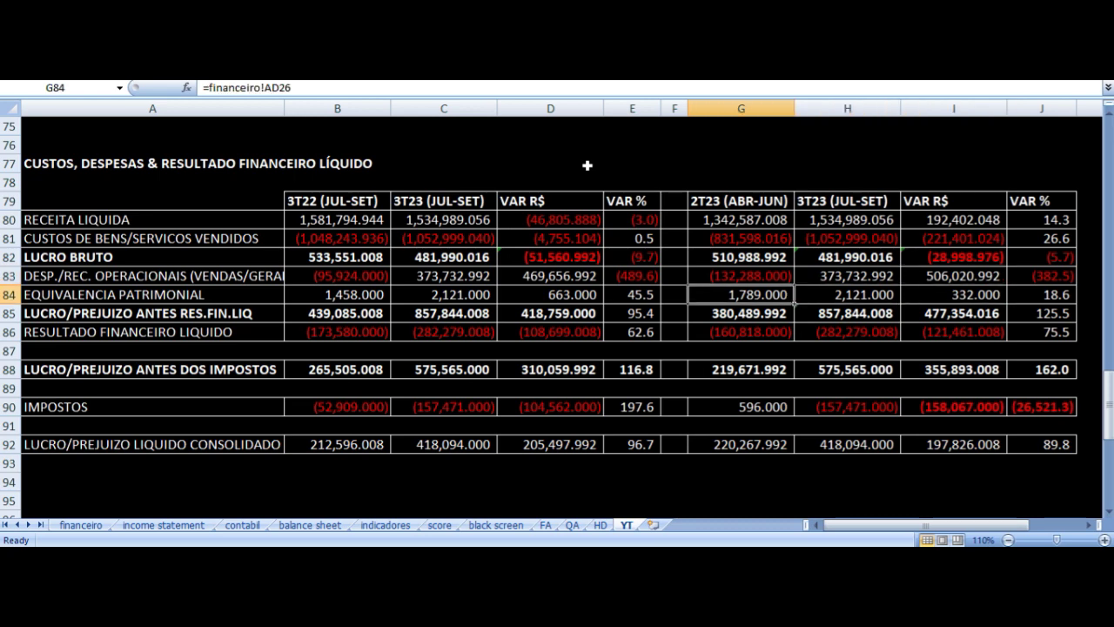
pyautogui.press('Right')
pyautogui.press('Right')
pyautogui.press('Right')
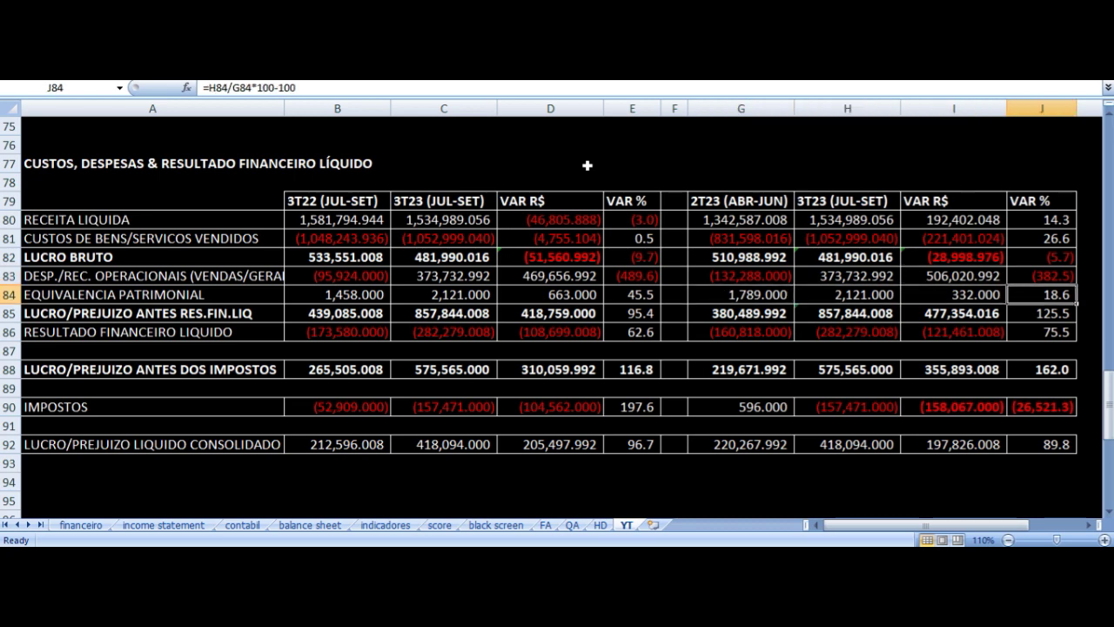
# Step: Compare LUCRO/PREJUIZO ANTES RES.FIN.LIQ between 2T23 and 3T23, including its VAR R$
pyautogui.press('Left')
pyautogui.press('Down')
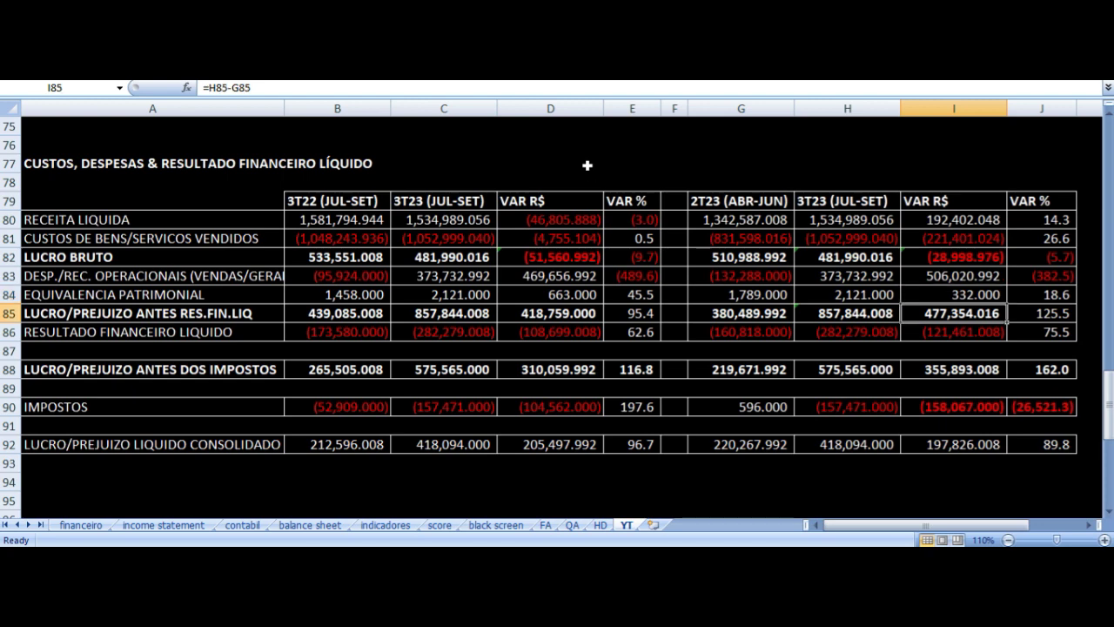
pyautogui.press('Left')
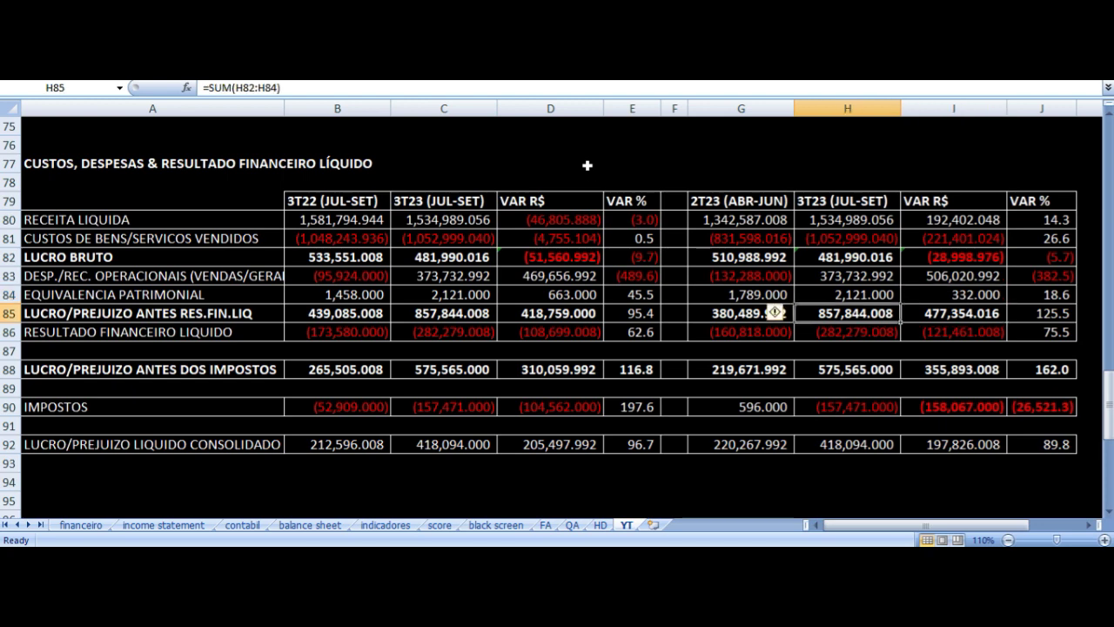
pyautogui.press('Right')
pyautogui.press('Left')
pyautogui.press('Left')
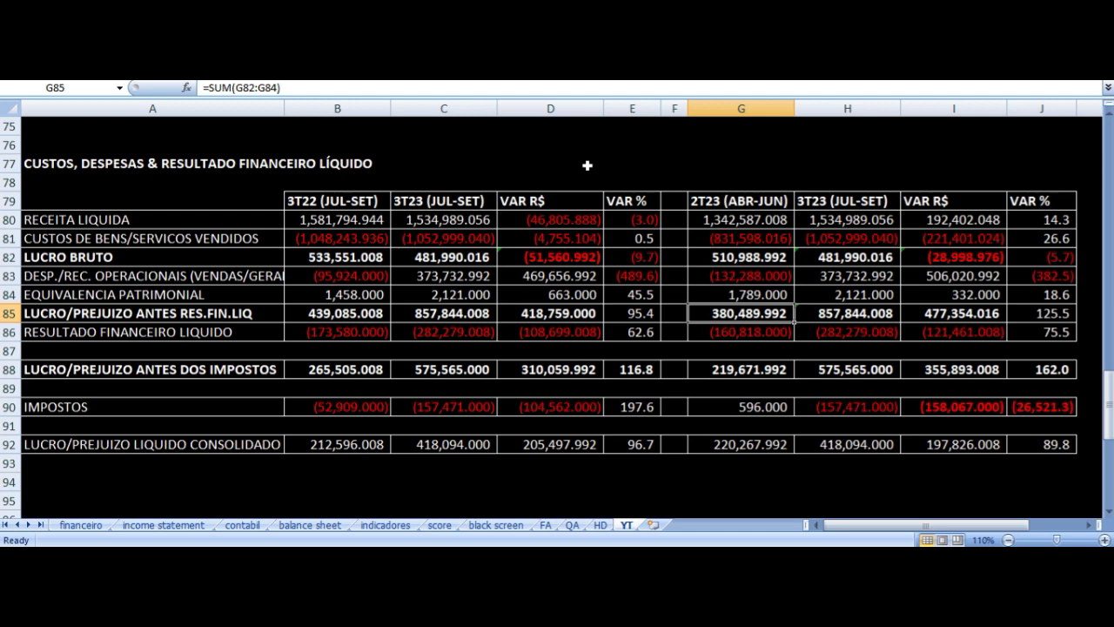
pyautogui.press('Right')
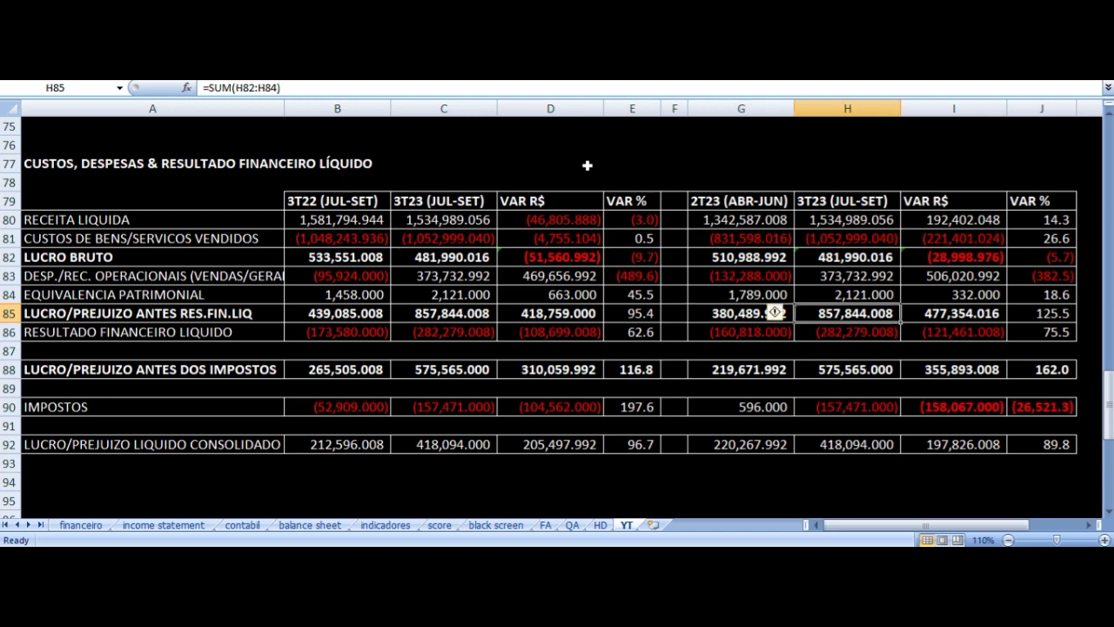
pyautogui.press('Right')
# Step: Compare RESULTADO FINANCEIRO LIQUIDO between 2T23 and 3T23, including its VAR R$ and VAR %
pyautogui.press('Down')
pyautogui.press('Left')
pyautogui.press('Left')
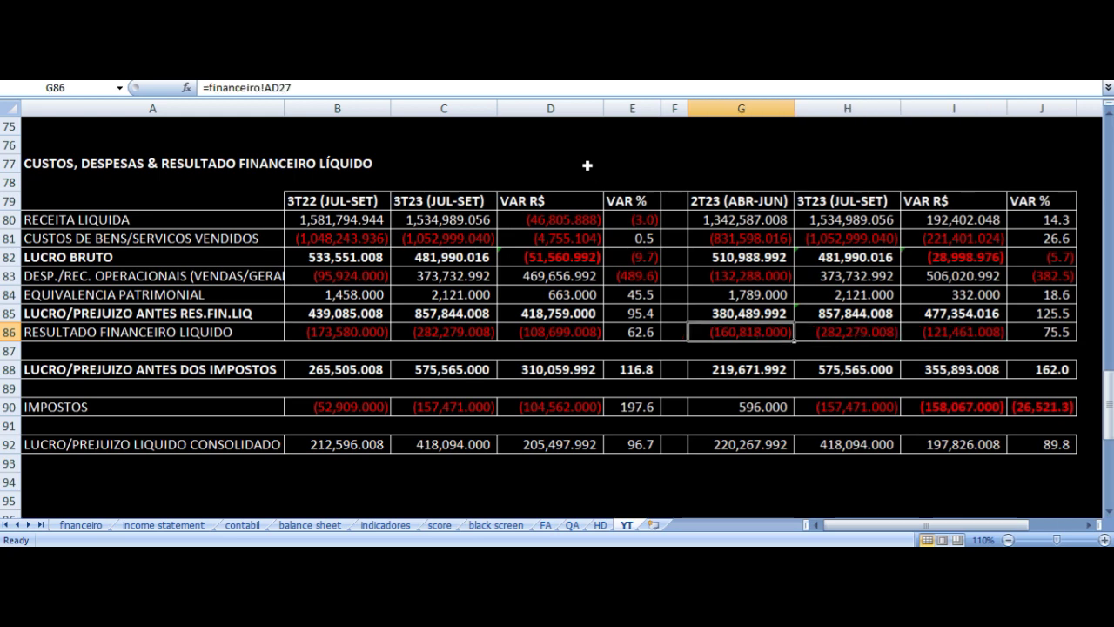
pyautogui.press('Right')
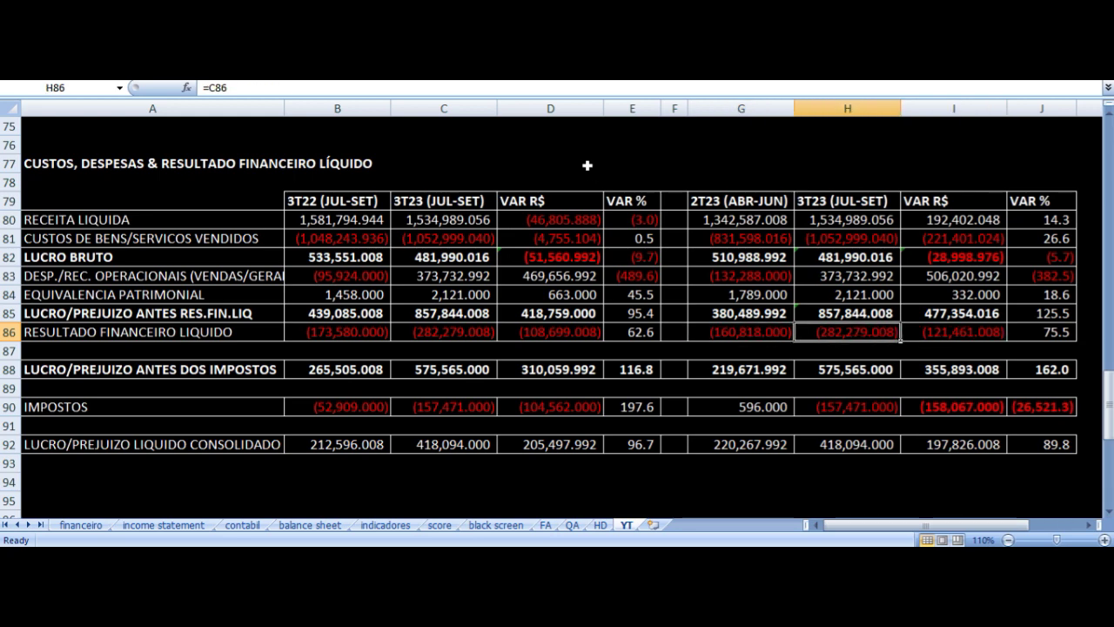
pyautogui.press('Right')
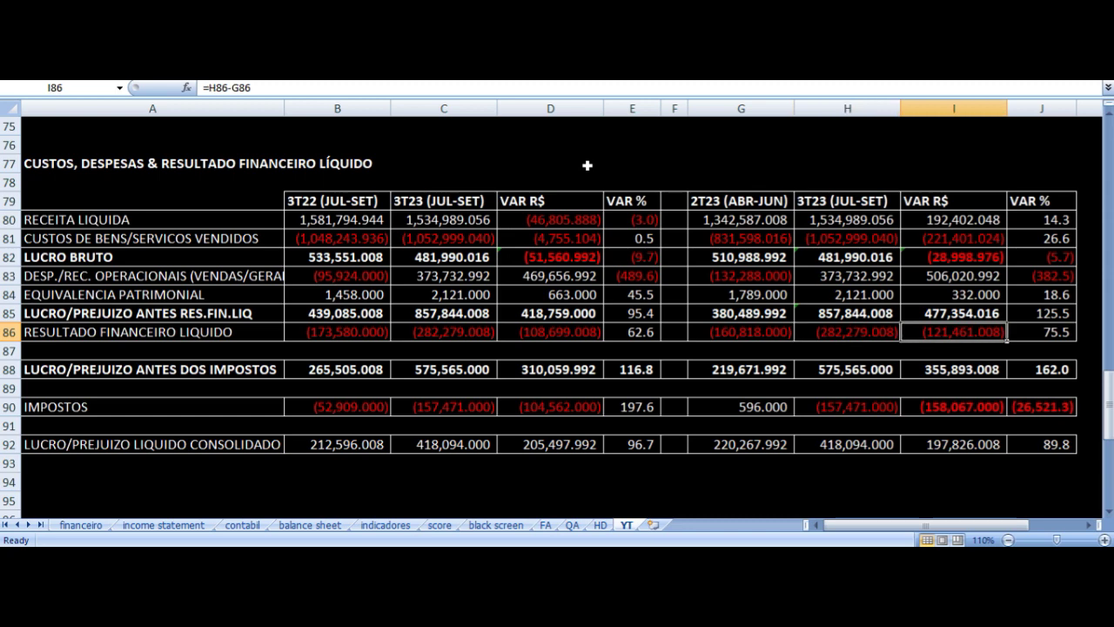
pyautogui.press('Right')
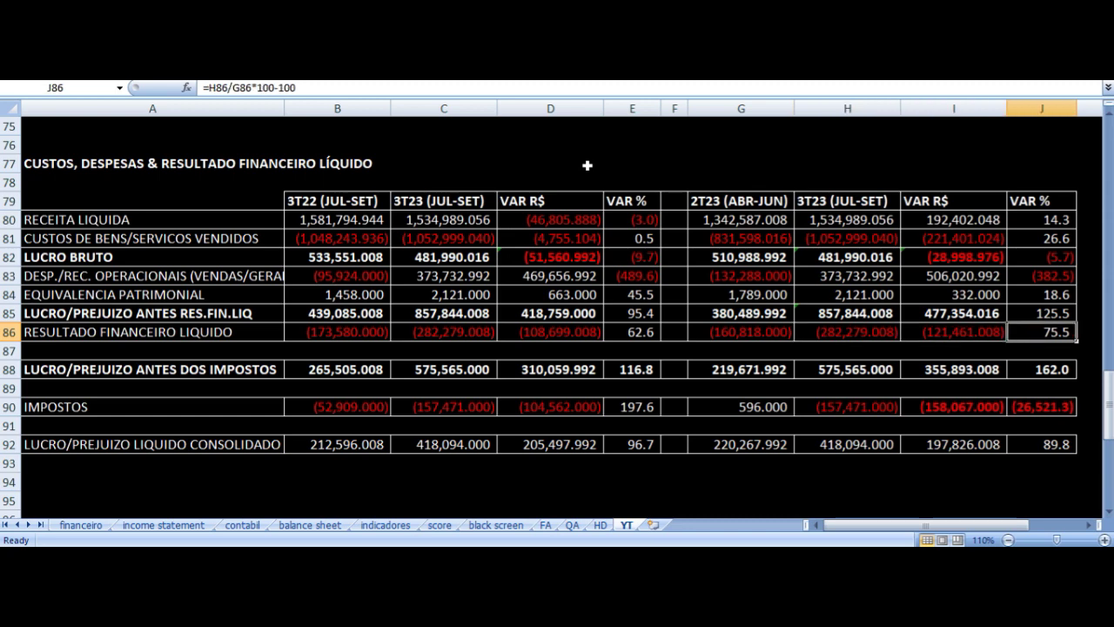
pyautogui.press('Left')
pyautogui.press('Left')
pyautogui.press('Left')
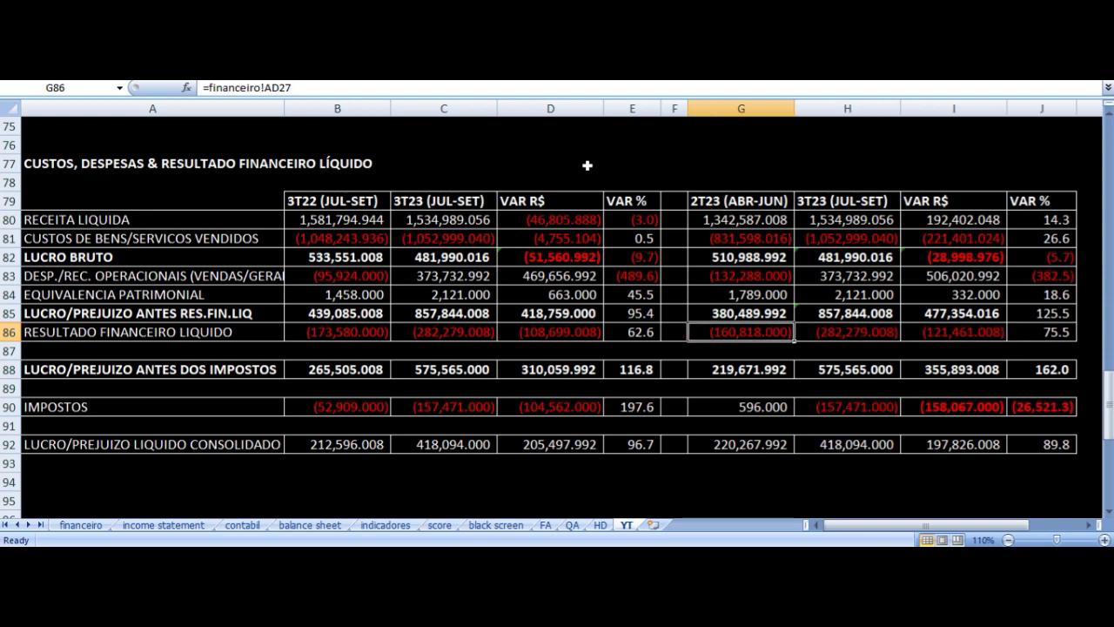
pyautogui.press('Right')
pyautogui.press('Right')
# Step: Compare LUCRO/PREJUIZO ANTES DOS IMPOSTOS between 2T23 and 3T23, including its VAR R$ and VAR %
pyautogui.press('Down')
pyautogui.press('Left')
pyautogui.press('Down')
pyautogui.press('Left')
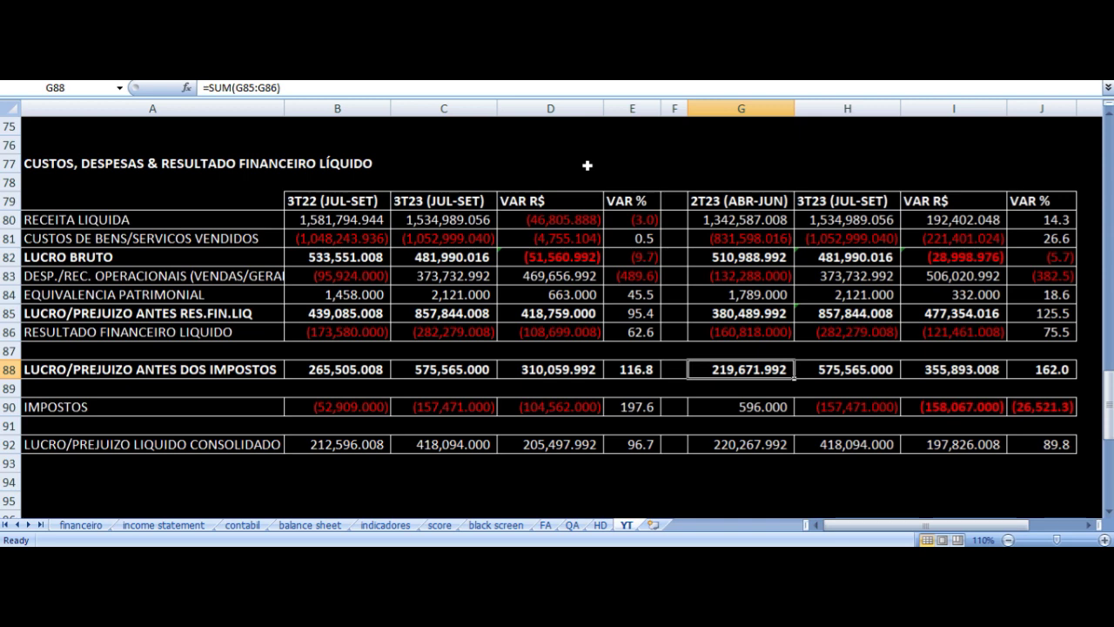
pyautogui.press('Up')
pyautogui.press('Down')
pyautogui.press('Down')
pyautogui.press('Up')
pyautogui.press('Right')
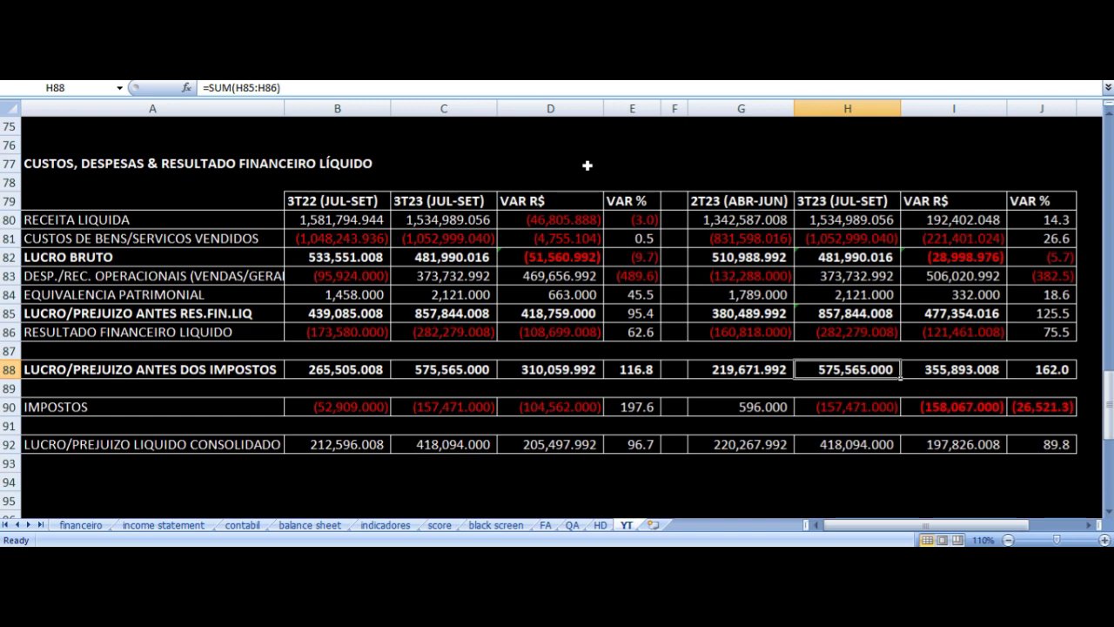
pyautogui.press('Right')
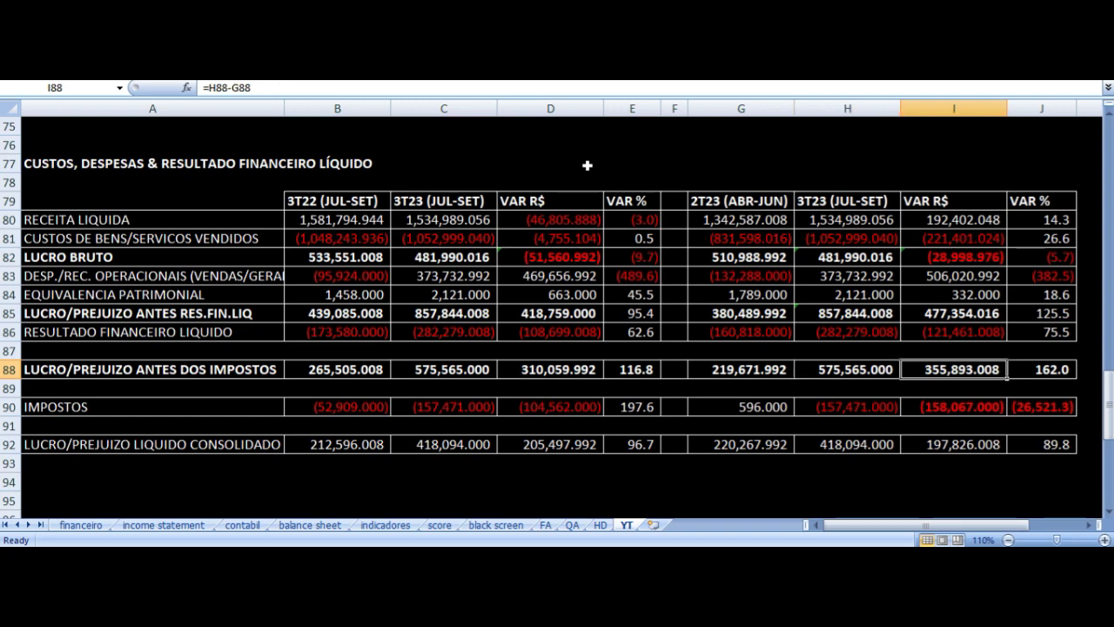
pyautogui.press('Right')
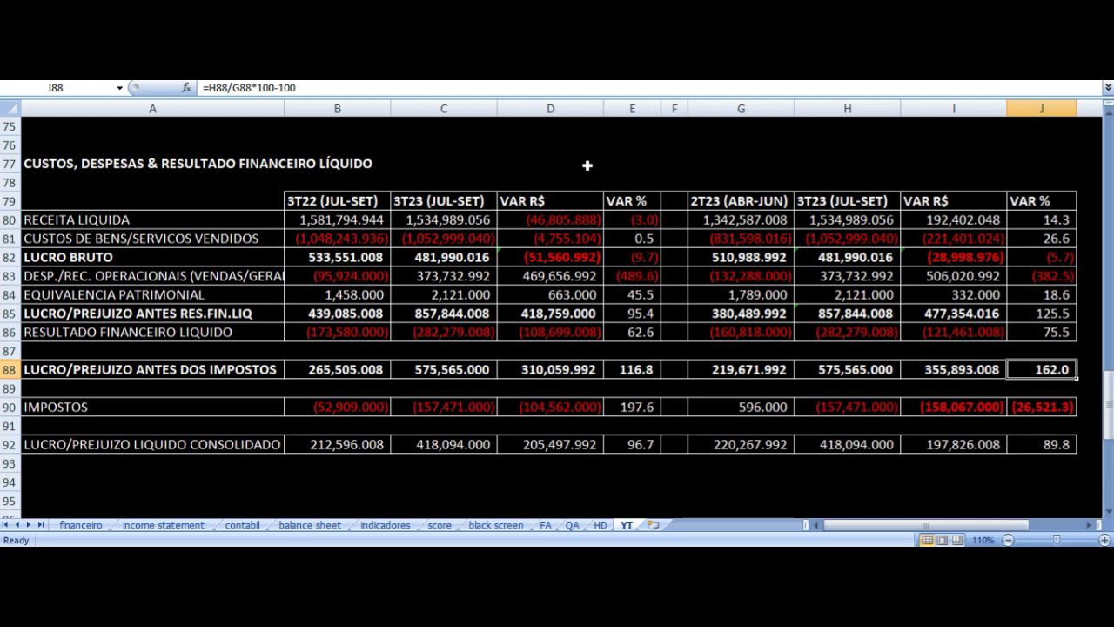
pyautogui.press('Left')
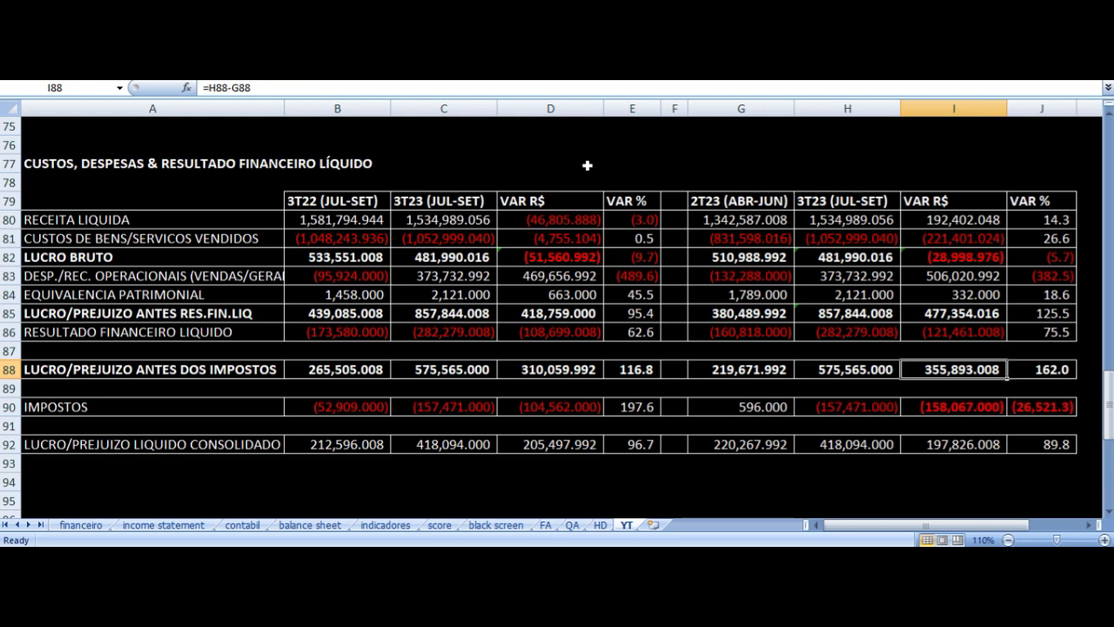
# Step: Compare IMPOSTOS between 2T23 and 3T23
pyautogui.press('Down')
pyautogui.press('Down')
pyautogui.press('Left')
pyautogui.press('Left')
pyautogui.press('Right')
# Step: Compare LUCRO/PREJUIZO LIQUIDO CONSOLIDADO between 2T23 and 3T23
pyautogui.press('Down')
pyautogui.press('Down')
pyautogui.press('Left')
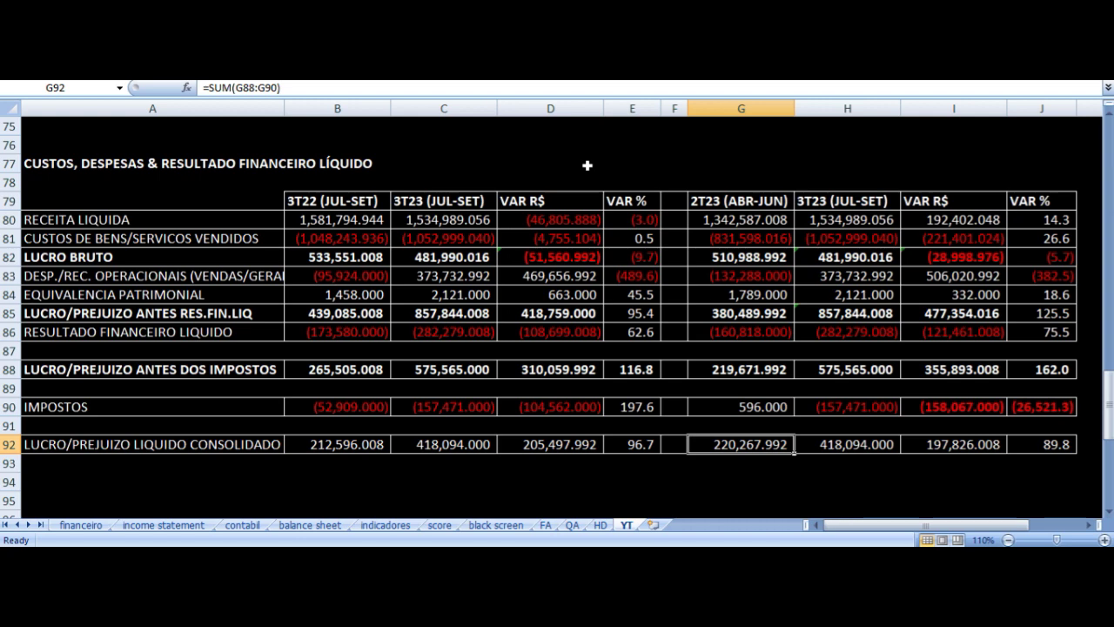
pyautogui.press('Right')
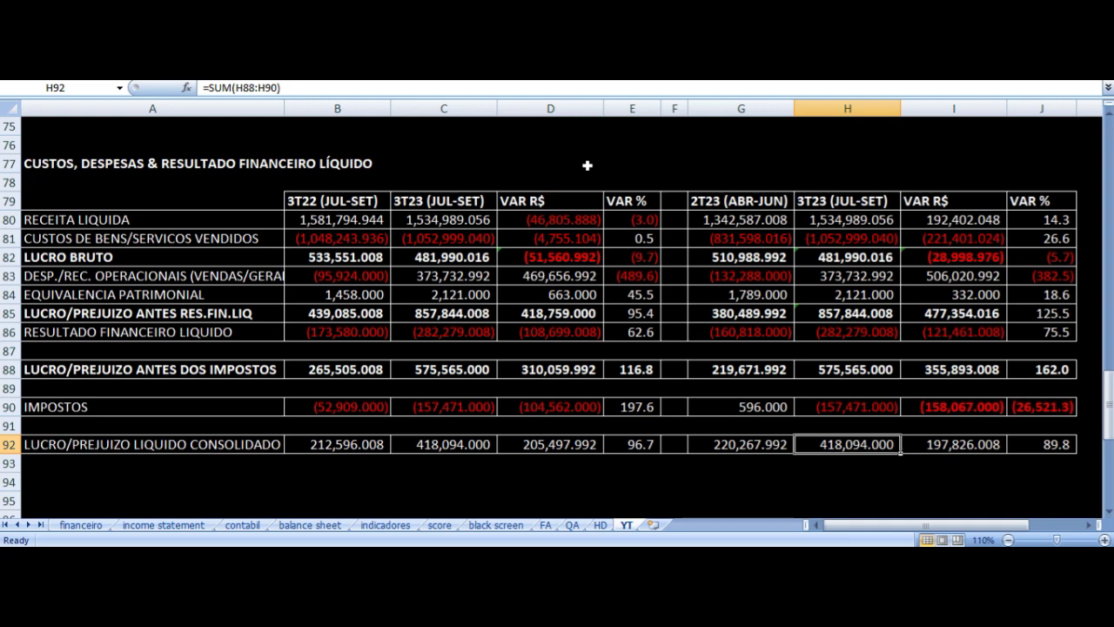
# Step: Go back to the 3T23 DESP./REC. OPERACIONAIS figure, trace its source cell and read the row's full label
pyautogui.press('Up')
pyautogui.press('Up')
pyautogui.press('Up')
pyautogui.press('Up')
pyautogui.press('Up')
pyautogui.press('Up')
pyautogui.press('Up')
pyautogui.press('Up')
pyautogui.press('Up')
pyautogui.press('Up')
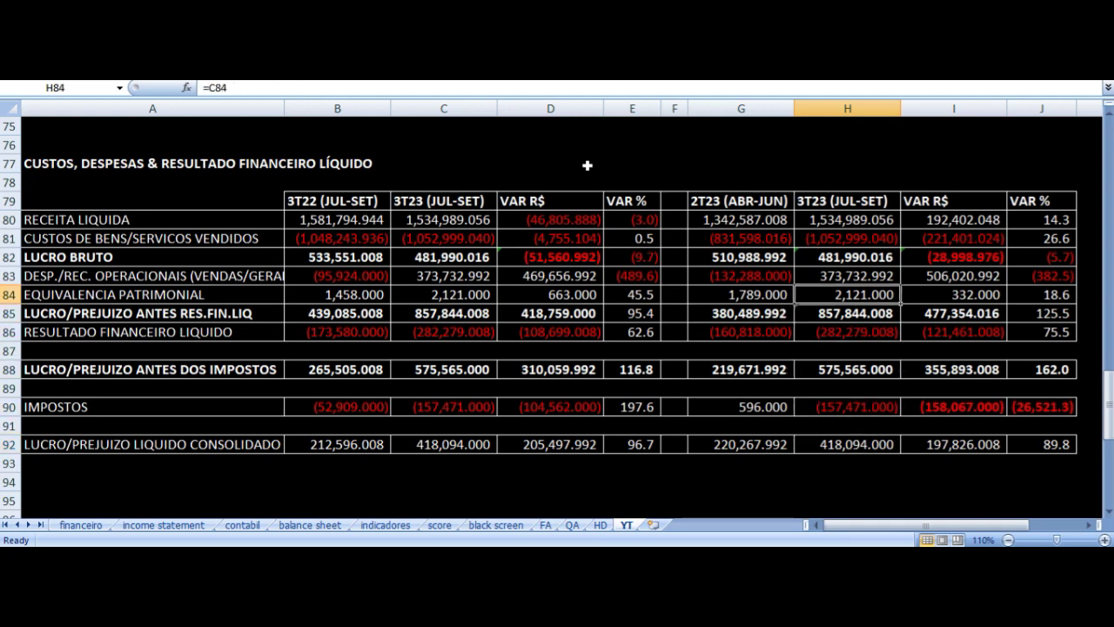
pyautogui.press('Down')
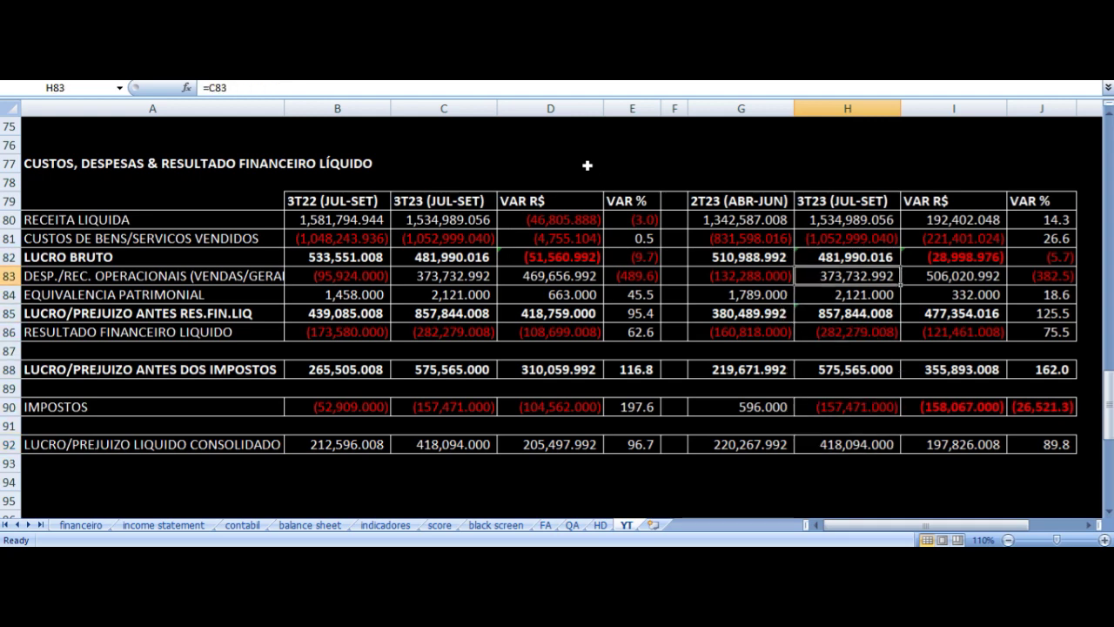
pyautogui.hotkey('ctrl', '[')
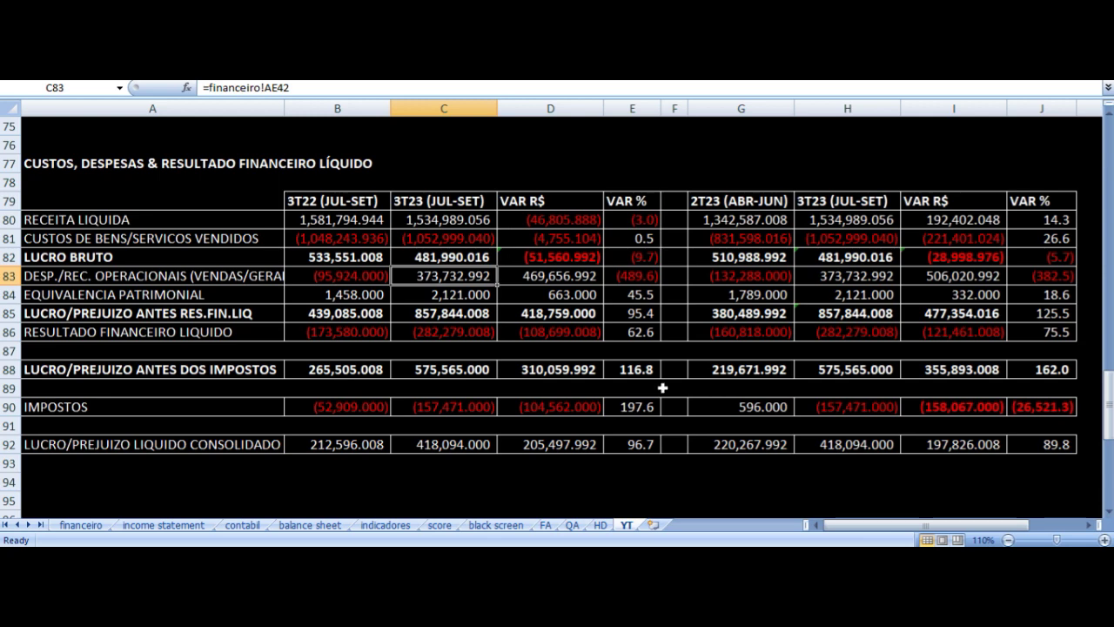
pyautogui.click(161, 274)
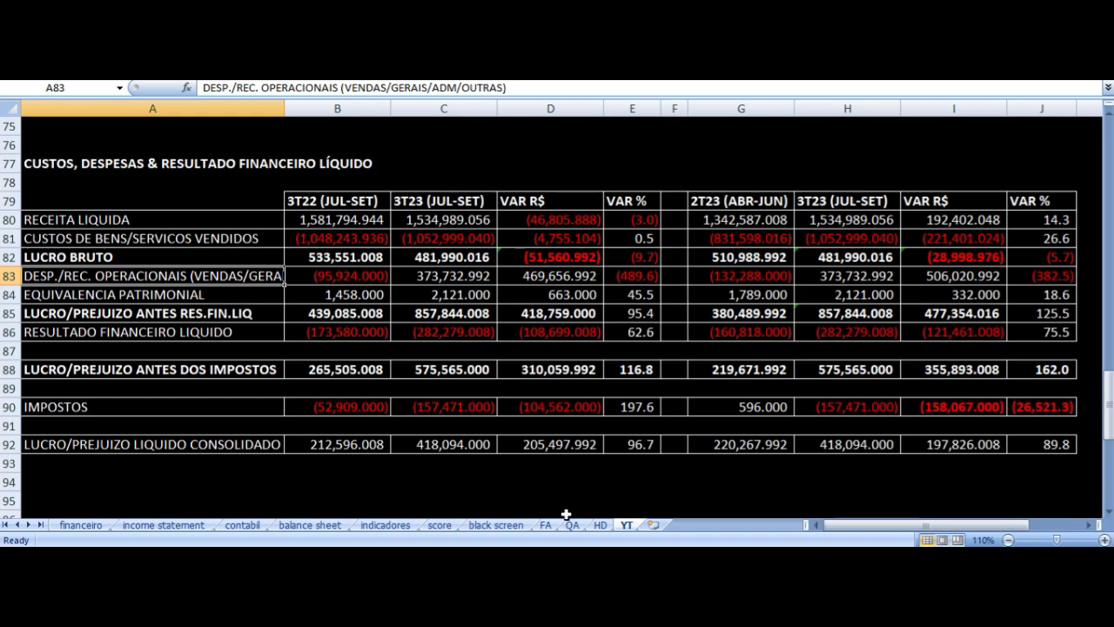
# Step: In the quarterly report PDF, highlight note 29's passage on the R$ 502.834 indemnity from Copersucar, and return to the spreadsheet
pyautogui.hotkey('alt', 'Tab')
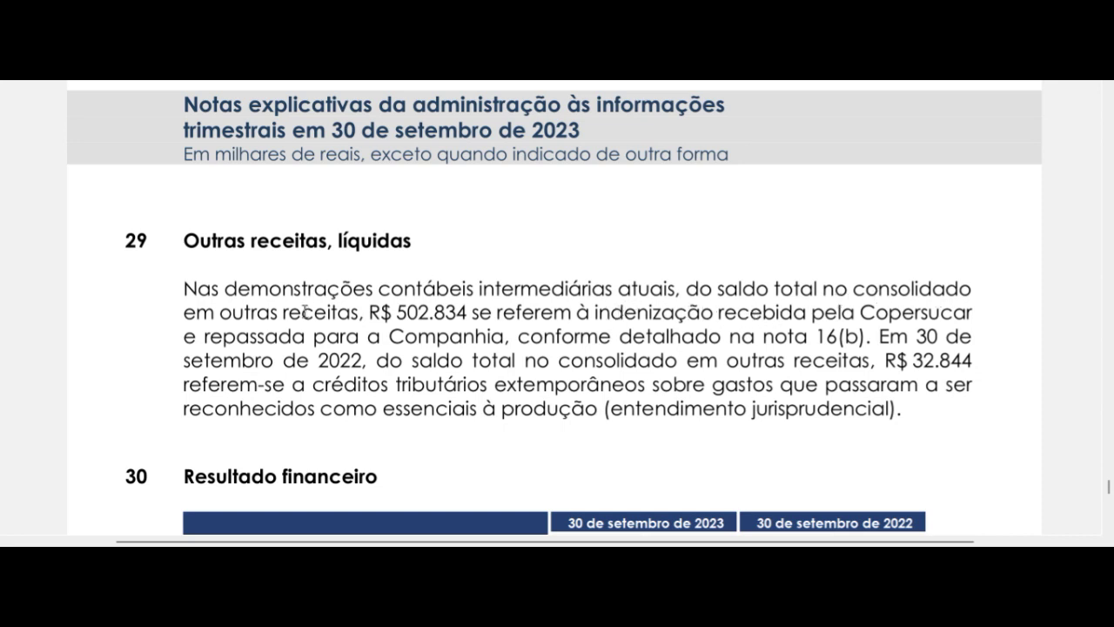
pyautogui.moveTo(369, 313); pyautogui.dragTo(515, 336)
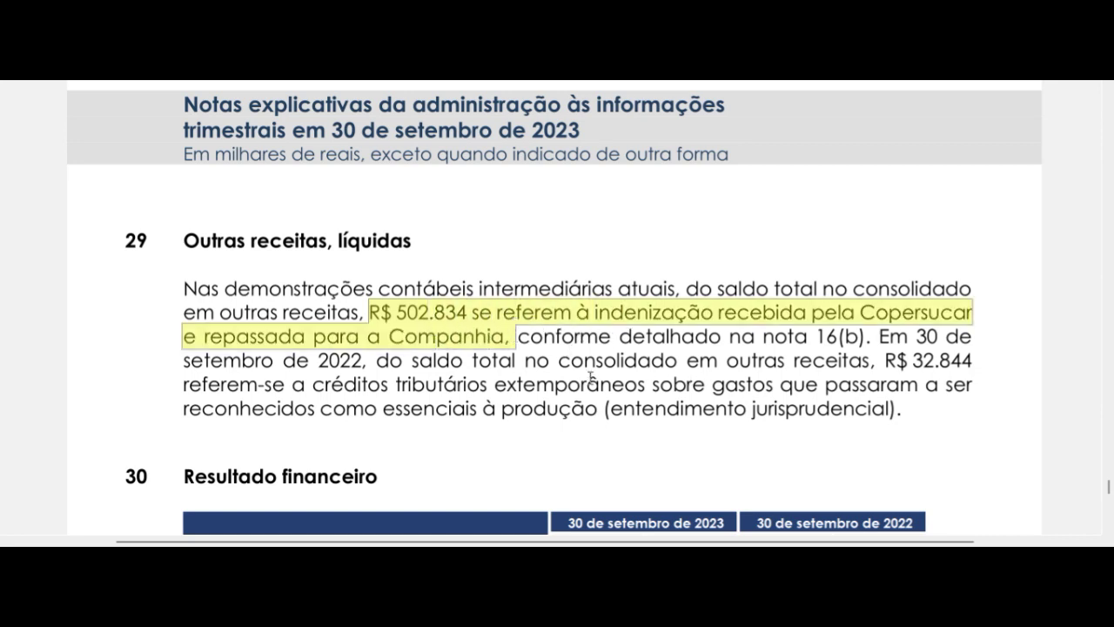
pyautogui.hotkey('alt', 'Tab')
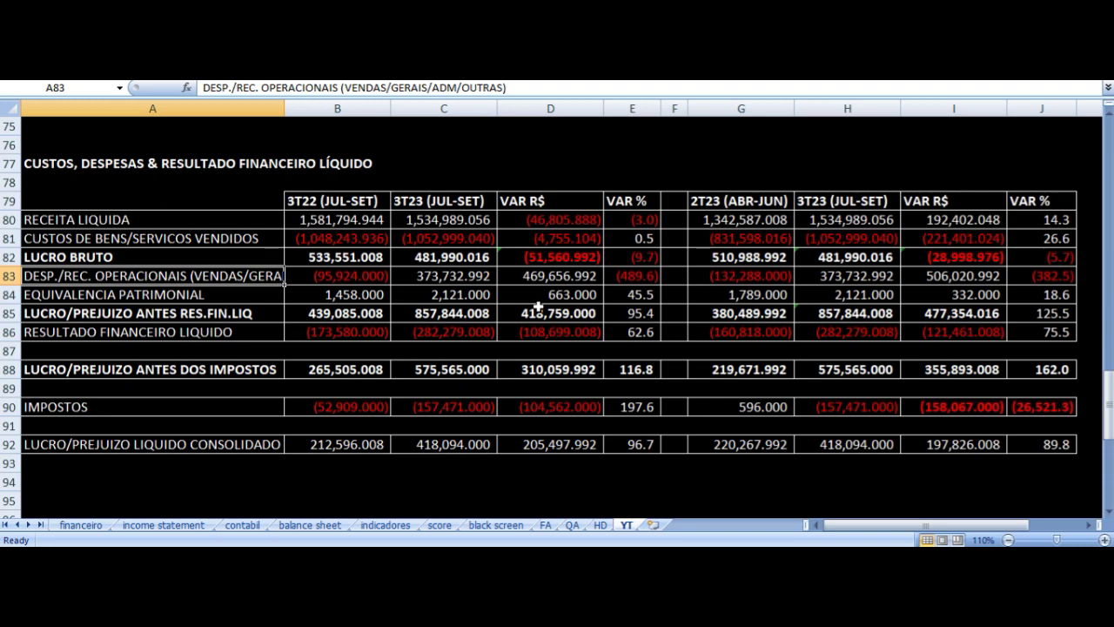
# Step: Find the 9M22 versus 9M23 table below the quarterly comparison and go from its period headers to RECEITA LIQUIDA
pyautogui.scroll(-7, 539, 307)
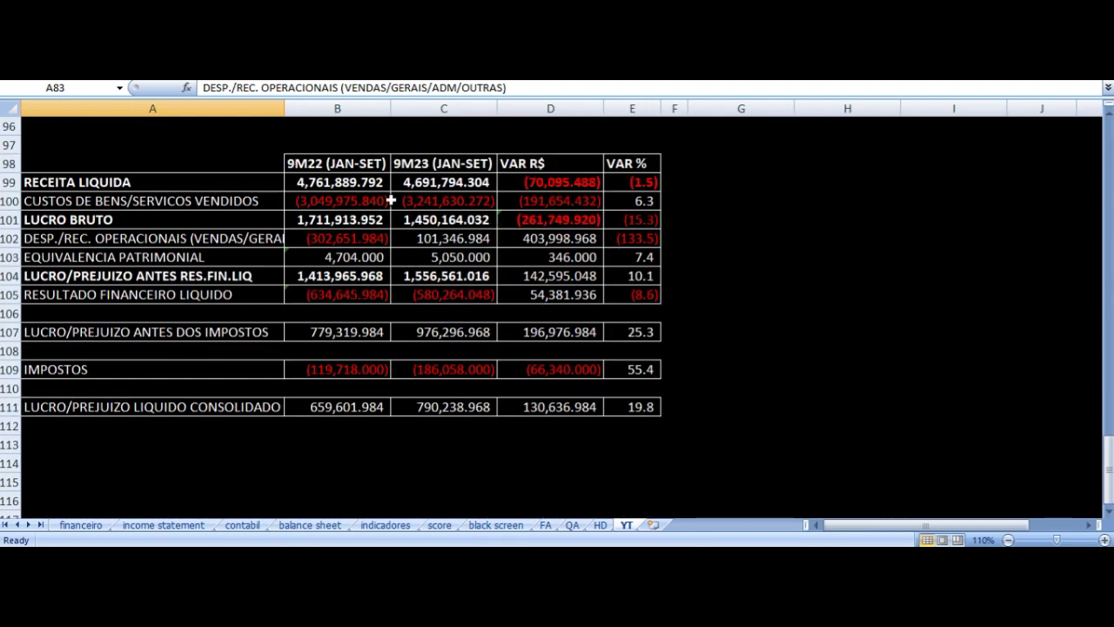
pyautogui.click(350, 165)
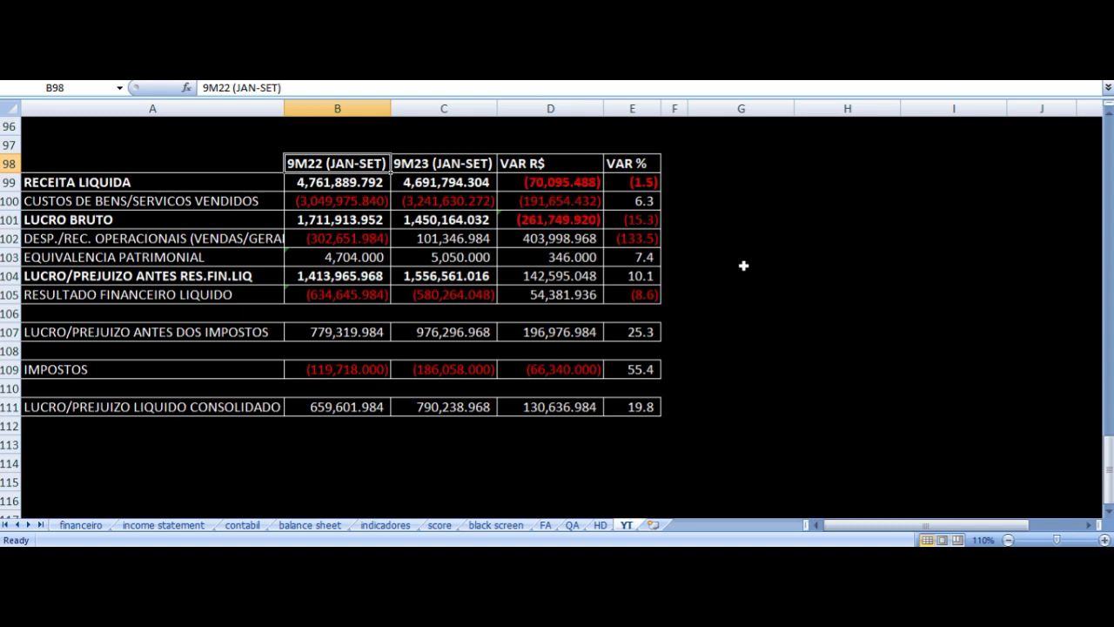
pyautogui.press('Right')
pyautogui.press('Down')
pyautogui.press('Left')
pyautogui.press('Left')
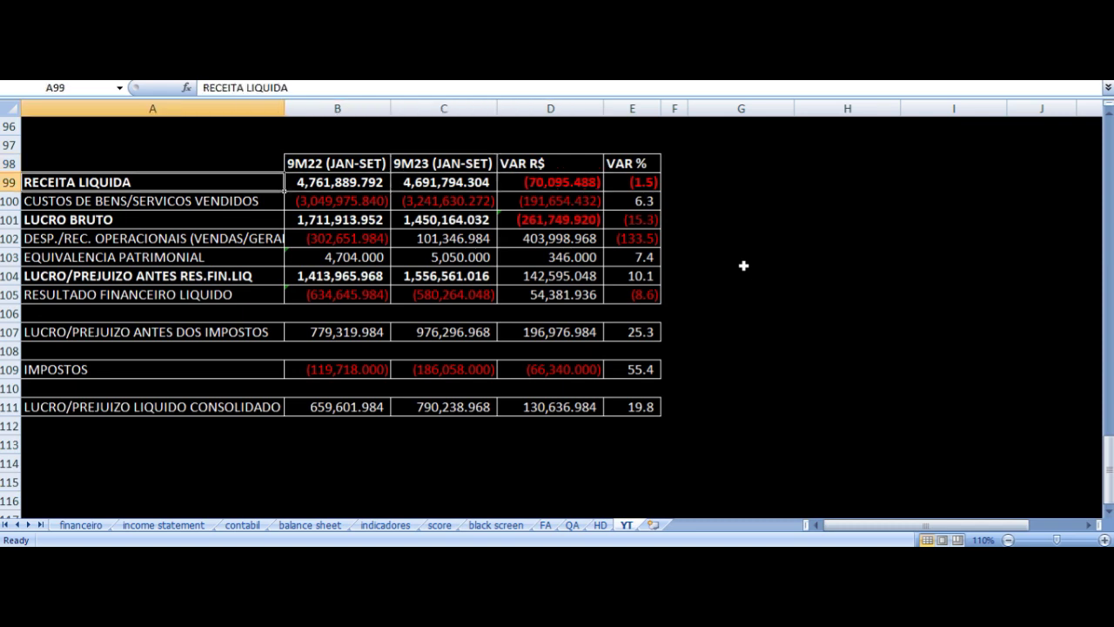
# Step: Compare RECEITA LIQUIDA between 9M22 and 9M23, including its VAR R$ and VAR %
pyautogui.press('Right')
pyautogui.press('Right')
pyautogui.press('Right')
pyautogui.press('Right')
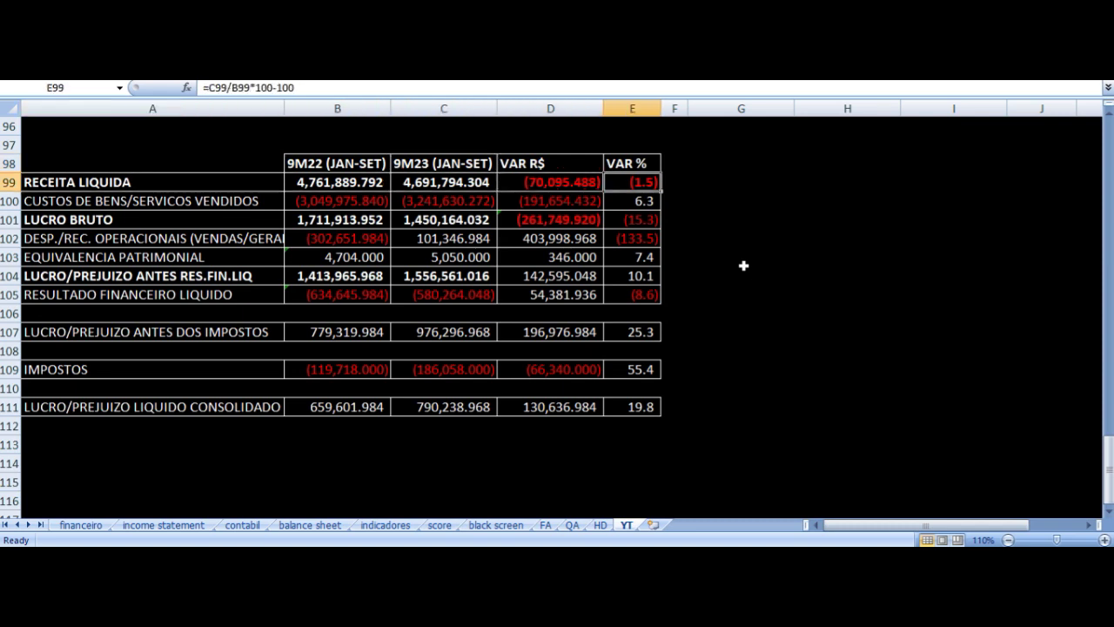
pyautogui.press('Left')
pyautogui.press('Left')
pyautogui.press('Left')
pyautogui.press('Left')
pyautogui.press('Right')
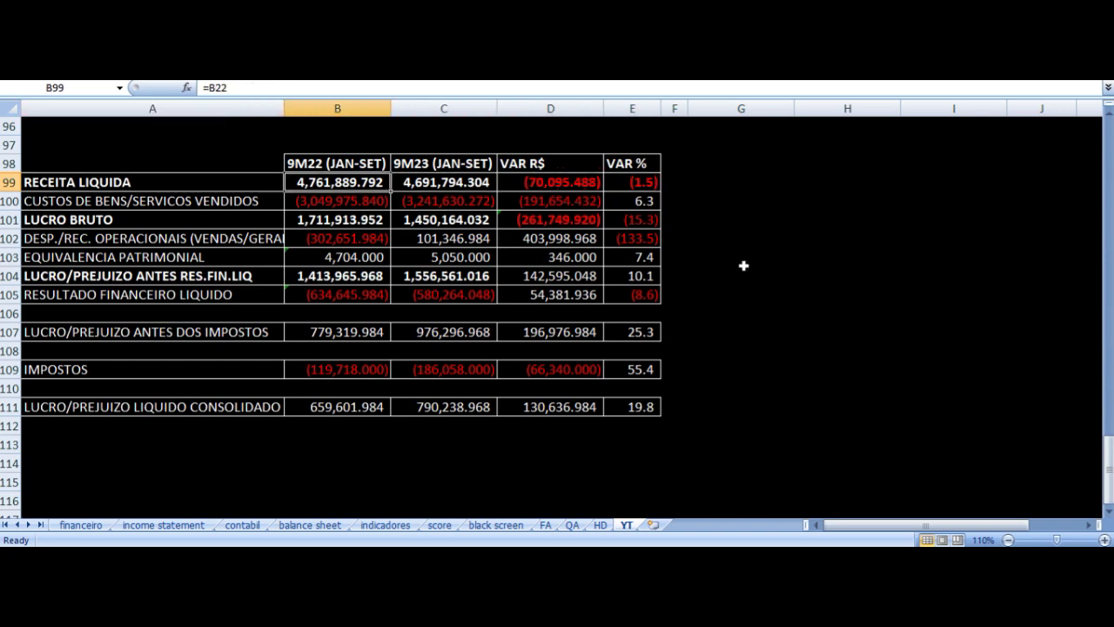
pyautogui.press('Right')
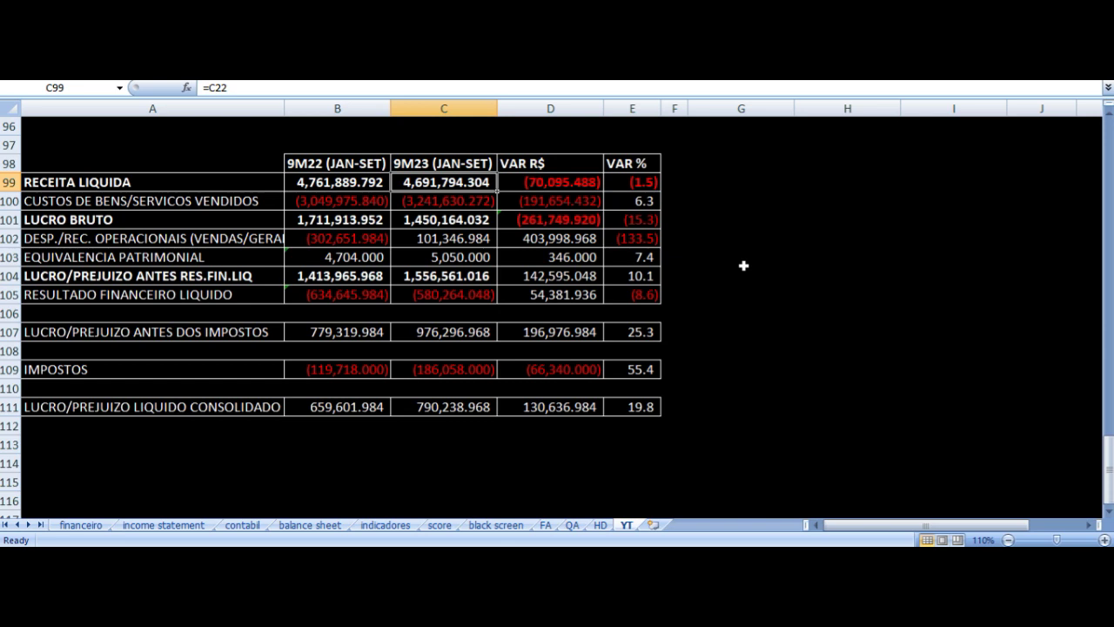
# Step: Go to the CUSTOS DE BENS/SERVICOS VENDIDOS row of the nine-month table and follow it across to its VAR %
pyautogui.press('Right')
pyautogui.press('Down')
pyautogui.press('Left')
pyautogui.press('Left')
pyautogui.press('Left')
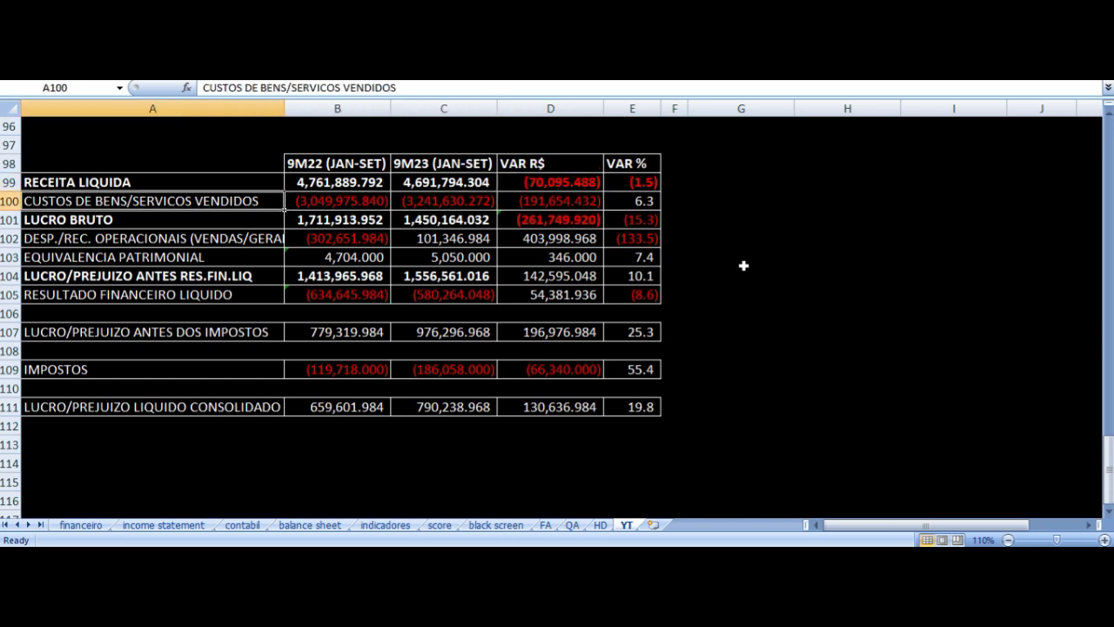
pyautogui.press('Right')
pyautogui.press('Right')
pyautogui.press('Right')
pyautogui.press('Right')
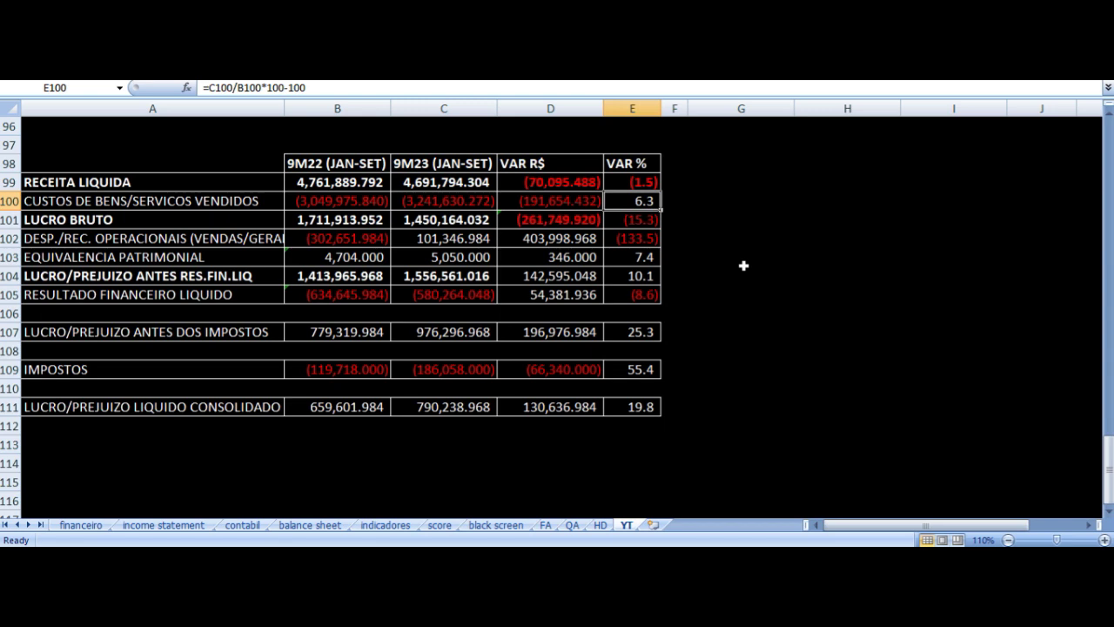
# Step: Compare the cost of goods and services sold in 9M22 and 9M23, ending on its VAR R$
pyautogui.press('Left')
pyautogui.press('Left')
pyautogui.press('Left')
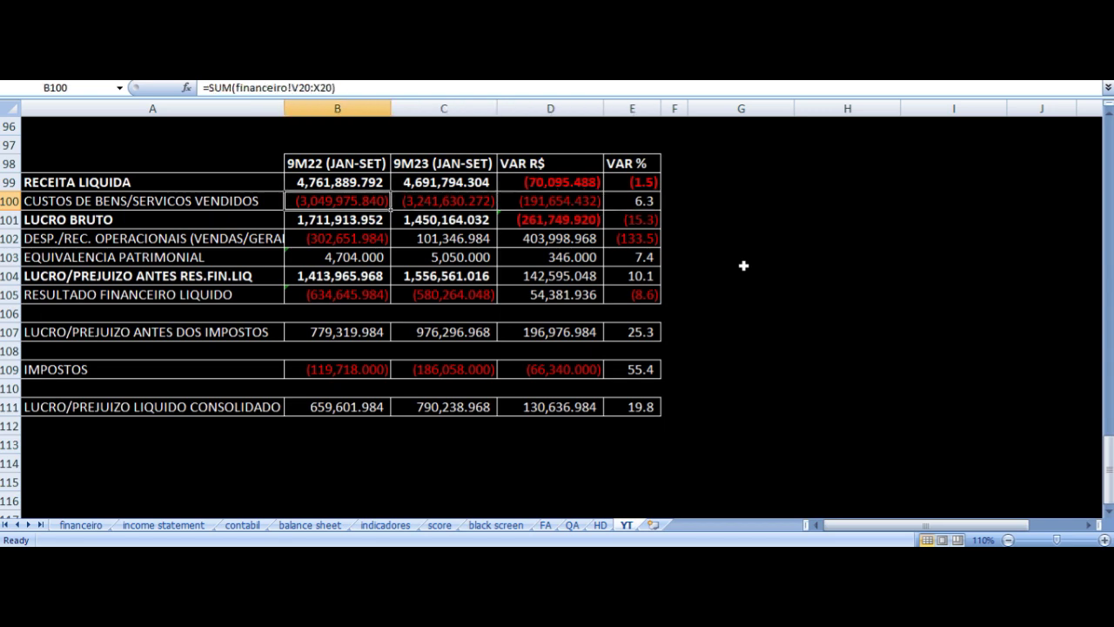
pyautogui.press('Right')
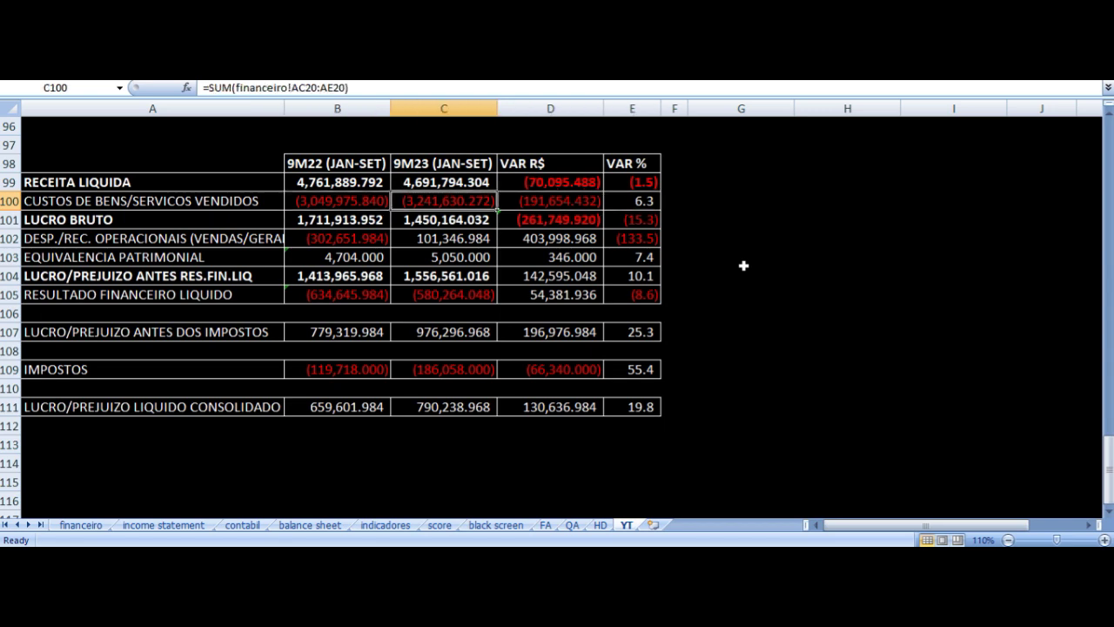
pyautogui.press('Right')
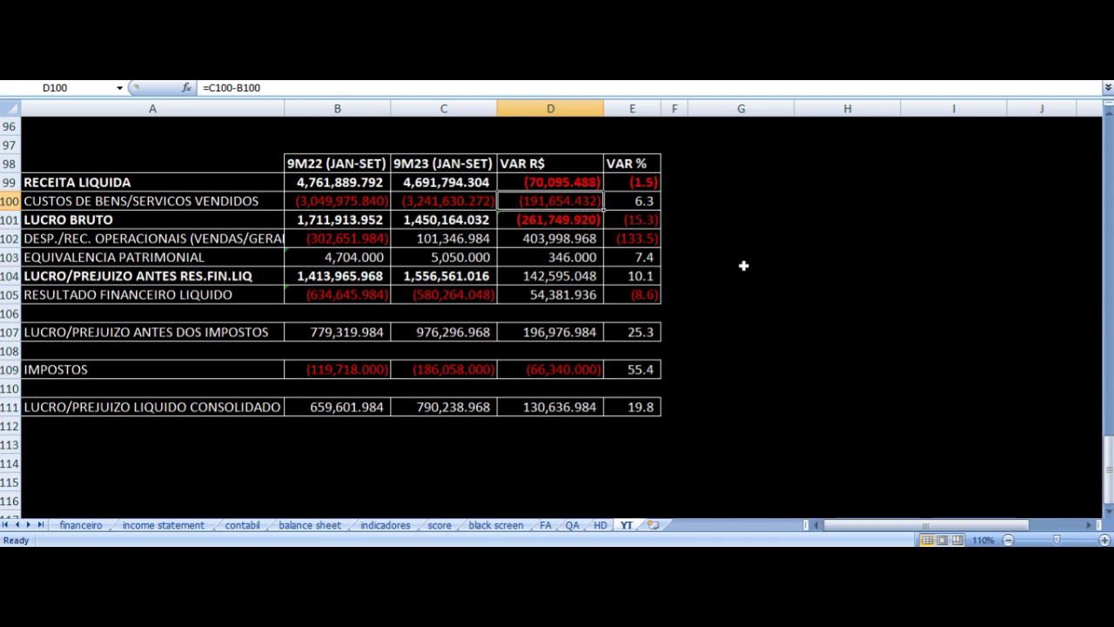
# Step: Go to the LUCRO BRUTO row in the nine-month table and follow it across to its VAR R$
pyautogui.press('Down')
pyautogui.press('Left')
pyautogui.press('Left')
pyautogui.press('Left')
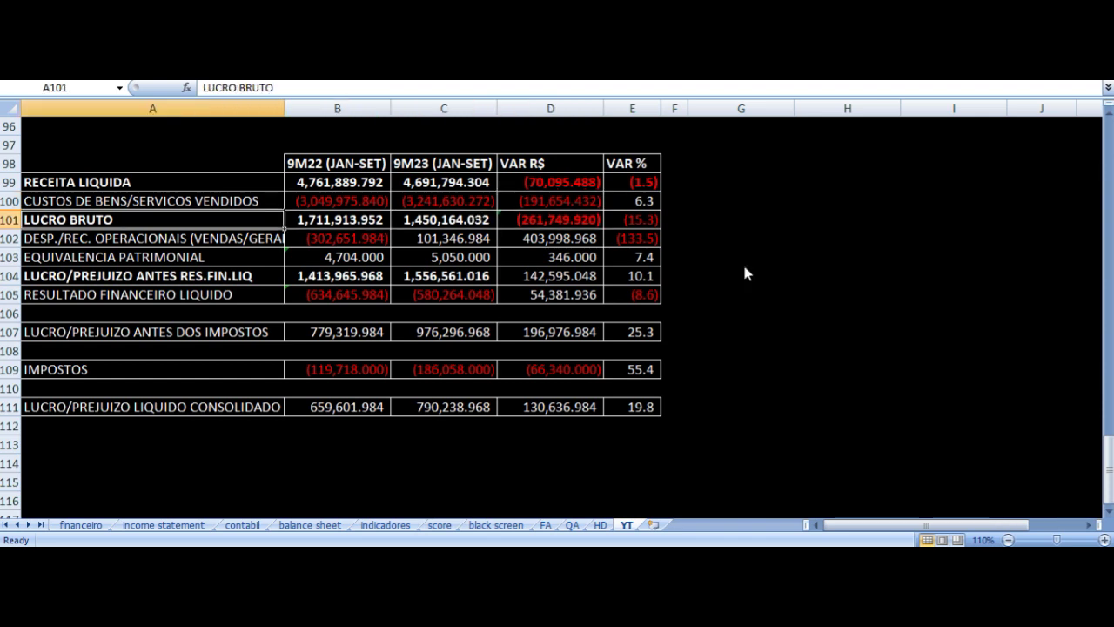
pyautogui.press('Right')
pyautogui.press('Right')
pyautogui.press('Right')
# Step: Recheck the VAR R$ of RECEITA LIQUIDA and the variations of CUSTOS DE BENS/SERVICOS VENDIDOS, ending at the cost row's label
pyautogui.press('Up')
pyautogui.press('Up')
pyautogui.press('Down')
pyautogui.press('Right')
pyautogui.press('Left')
pyautogui.press('Left')
pyautogui.press('Left')
pyautogui.press('Left')
# Step: Compare LUCRO BRUTO between 9M22 and 9M23, including its VAR R$ and VAR %
pyautogui.press('Down')
pyautogui.press('Right')
pyautogui.press('Right')
pyautogui.press('Right')
pyautogui.press('Right')
pyautogui.press('Left')
pyautogui.press('Left')
pyautogui.press('Left')
pyautogui.press('Left')
pyautogui.press('Right')
pyautogui.press('Right')
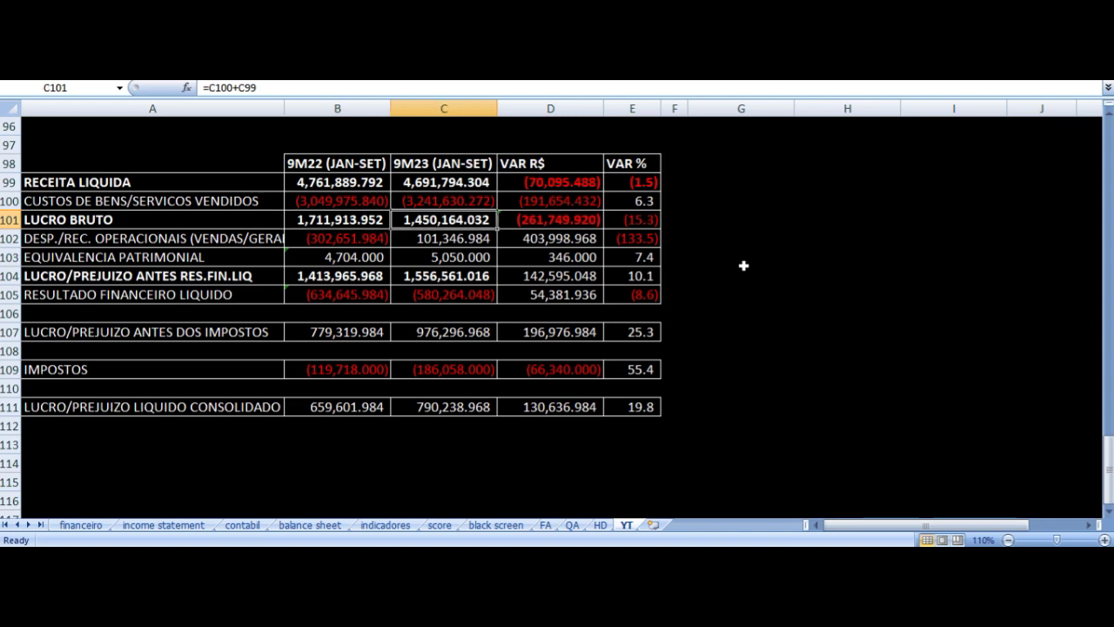
pyautogui.press('Right')
pyautogui.press('Right')
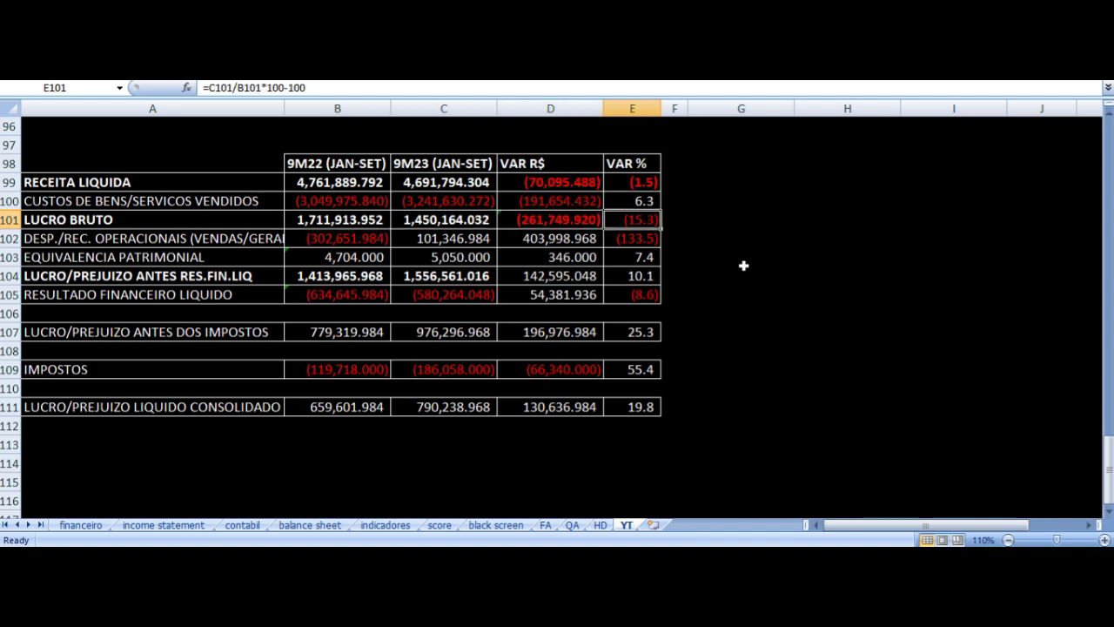
# Step: Read the full label of the nine-month DESP./REC. OPERACIONAIS row and follow it across to its VAR %
pyautogui.press('Down')
pyautogui.press('Left')
pyautogui.press('Left')
pyautogui.press('Left')
pyautogui.press('Left')
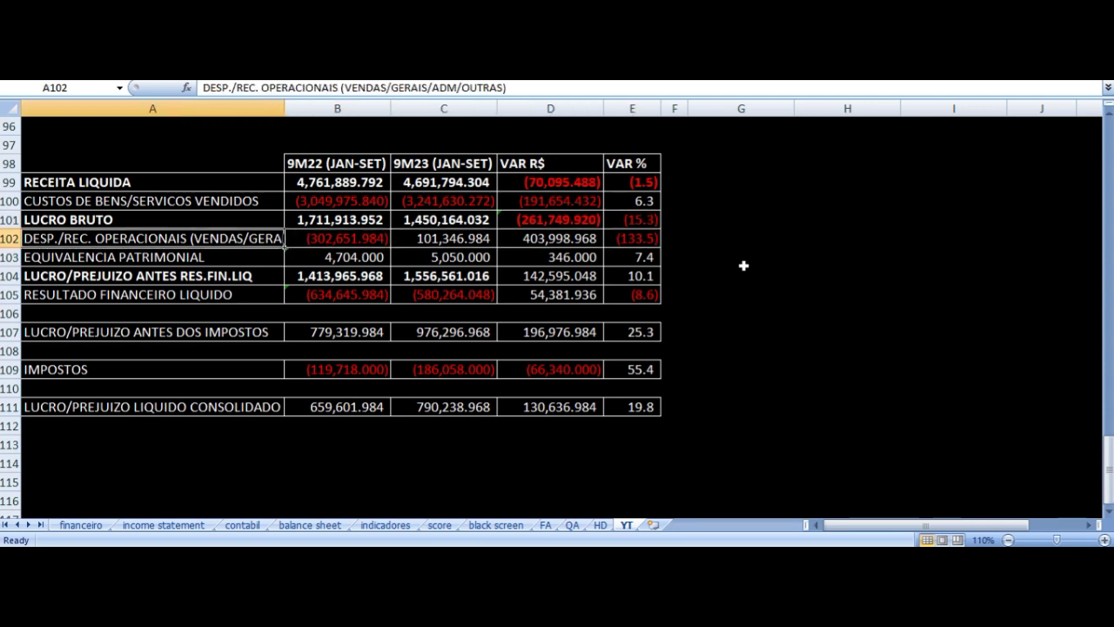
pyautogui.press('Right')
pyautogui.press('Right')
pyautogui.press('Right')
pyautogui.press('Right')
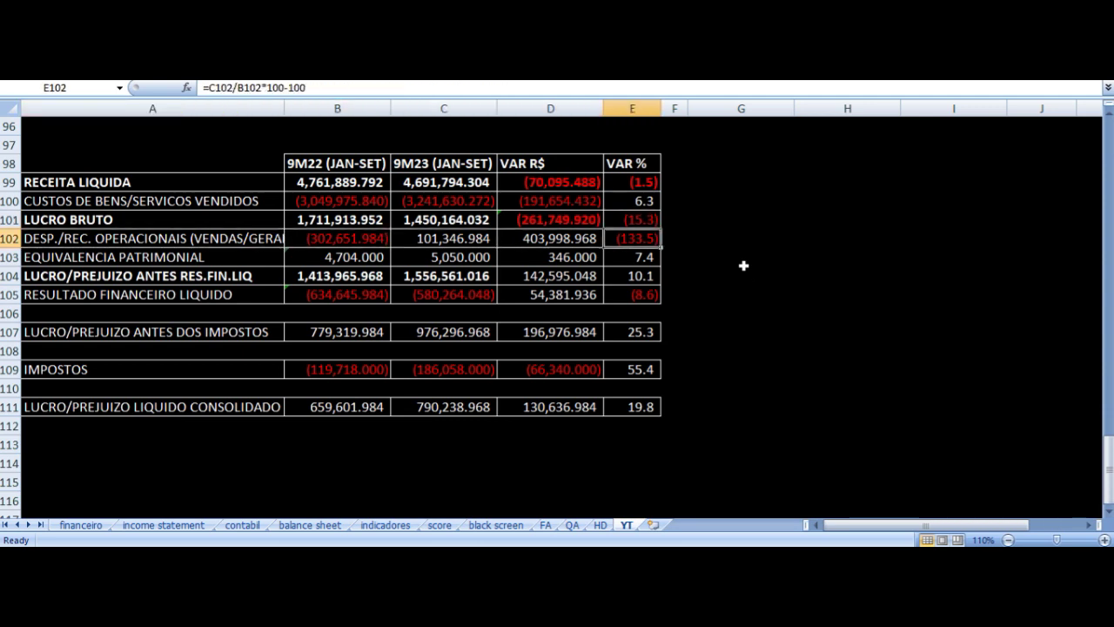
# Step: Compare the operating expenses/revenues of 9M22 and 9M23, rechecking the row label and the VAR R$
pyautogui.press('Left')
pyautogui.press('Left')
pyautogui.press('Left')
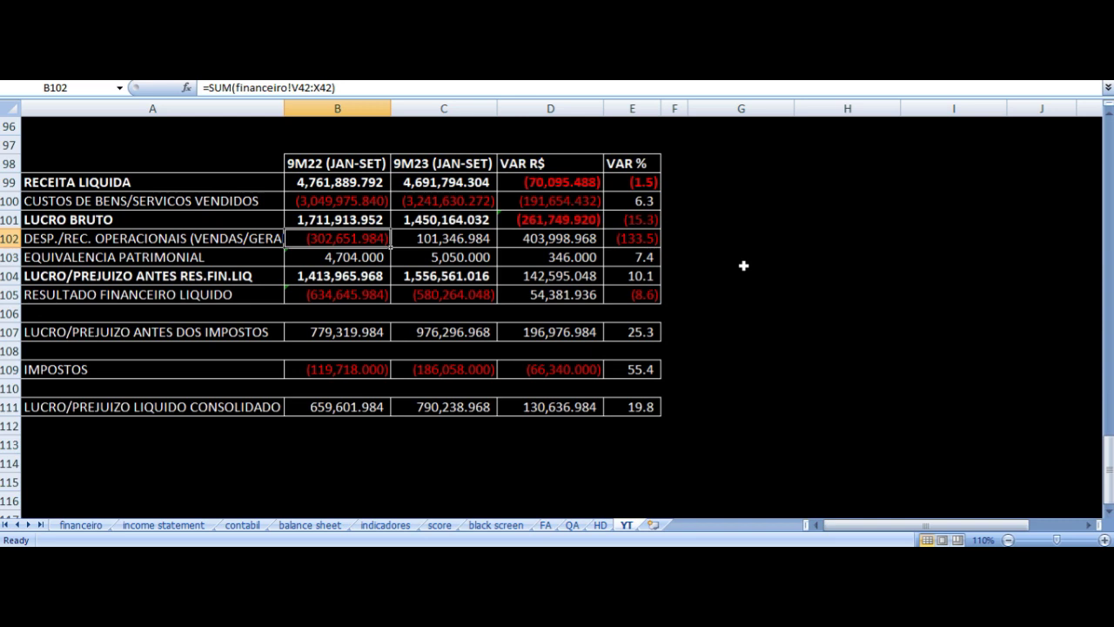
pyautogui.press('Right')
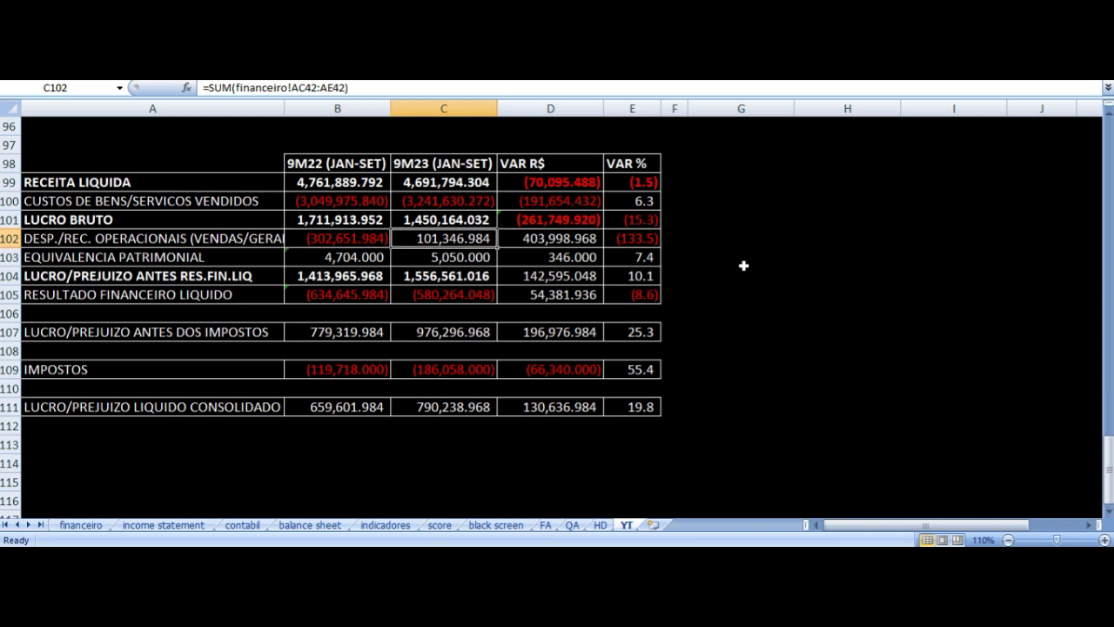
pyautogui.press('Left')
pyautogui.press('Left')
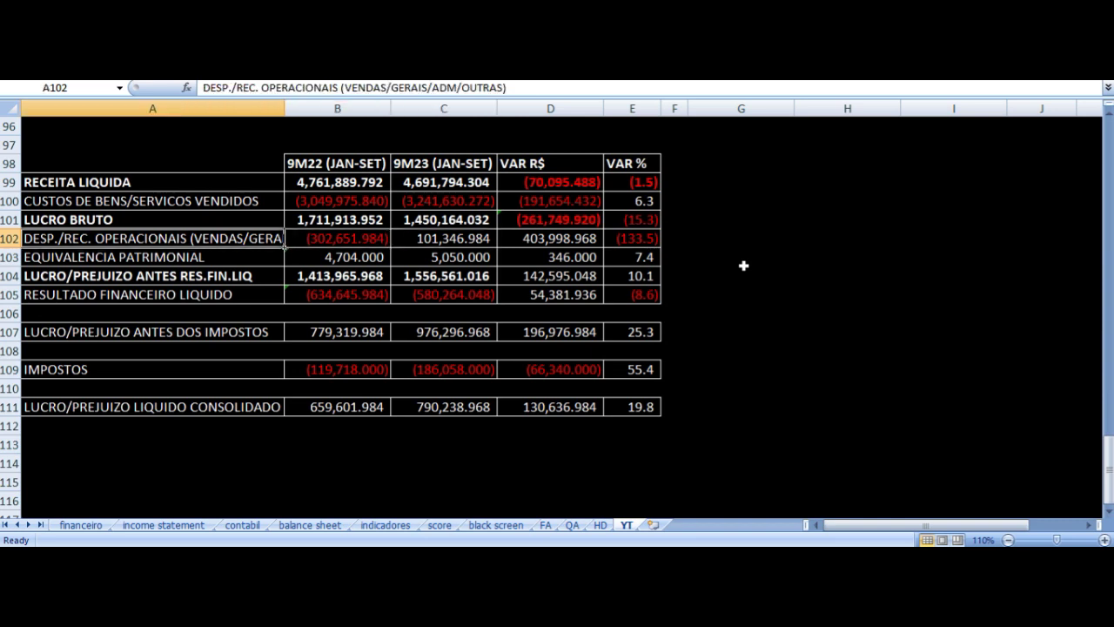
pyautogui.press('Right')
pyautogui.press('Right')
pyautogui.press('Right')
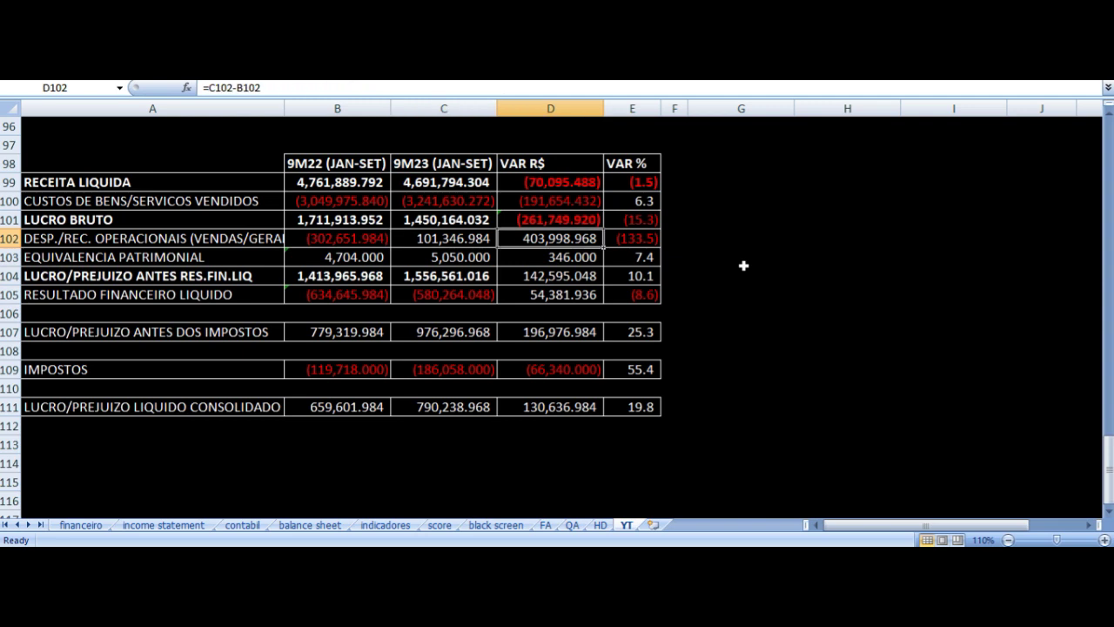
pyautogui.press('Left')
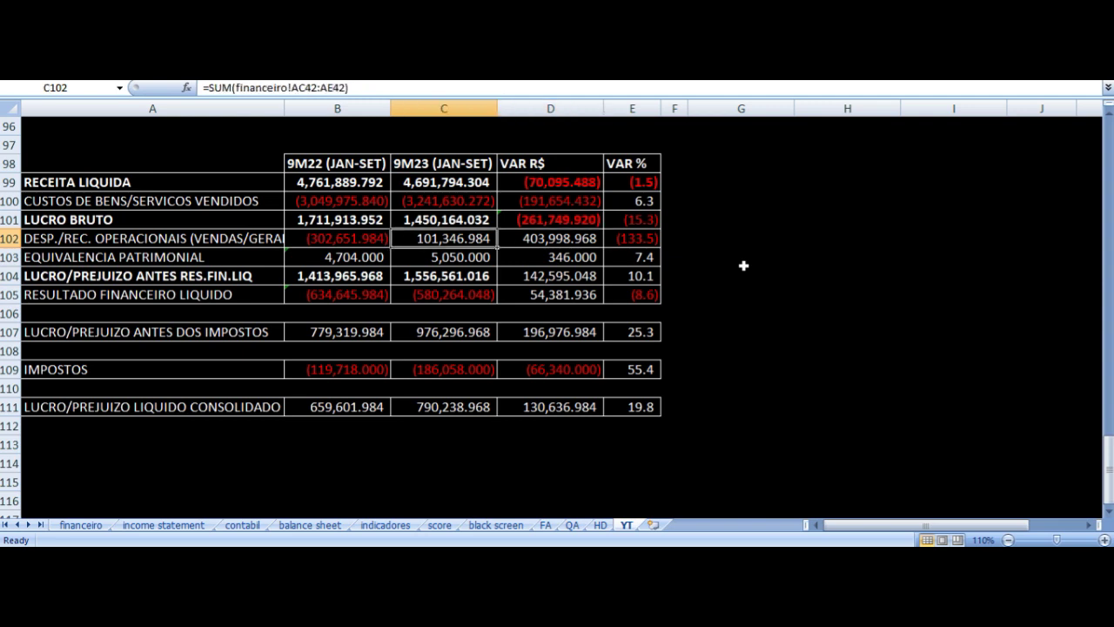
pyautogui.press('Right')
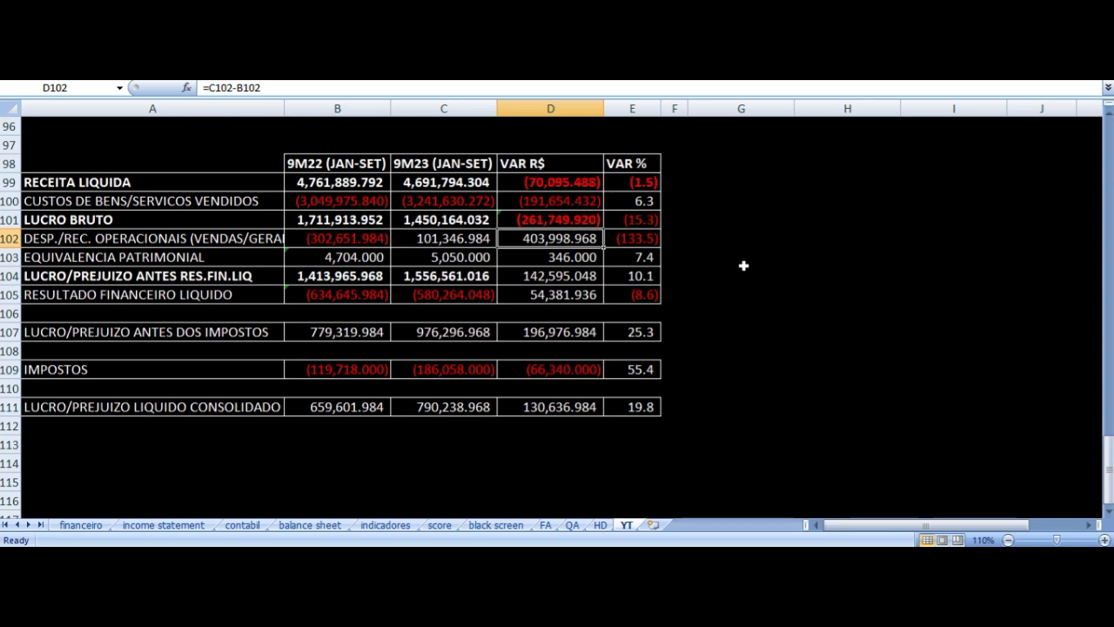
# Step: Compare EQUIVALENCIA PATRIMONIAL between 9M22 and 9M23 through to its VAR %
pyautogui.press('Down')
pyautogui.press('Left')
pyautogui.press('Left')
pyautogui.press('Left')
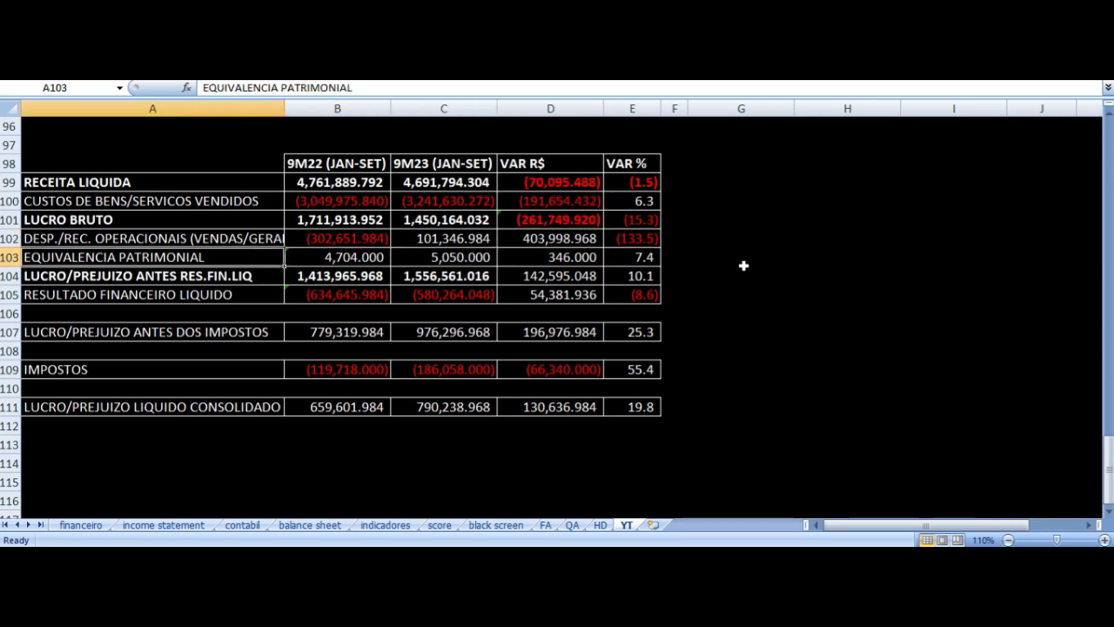
pyautogui.press('Right')
pyautogui.press('Right')
pyautogui.press('Right')
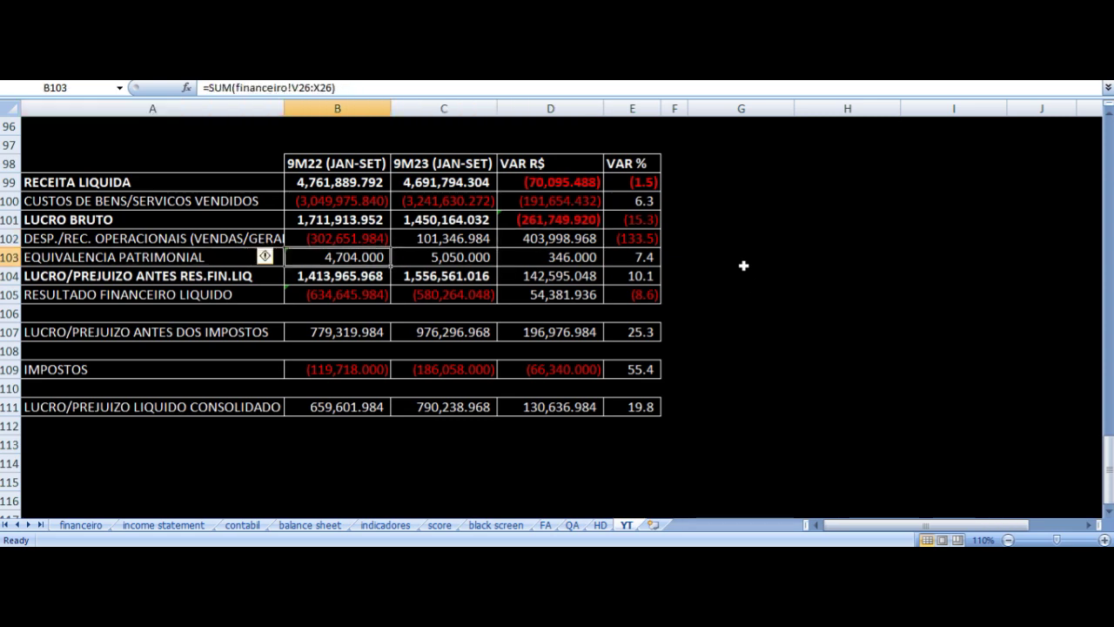
pyautogui.press('Right')
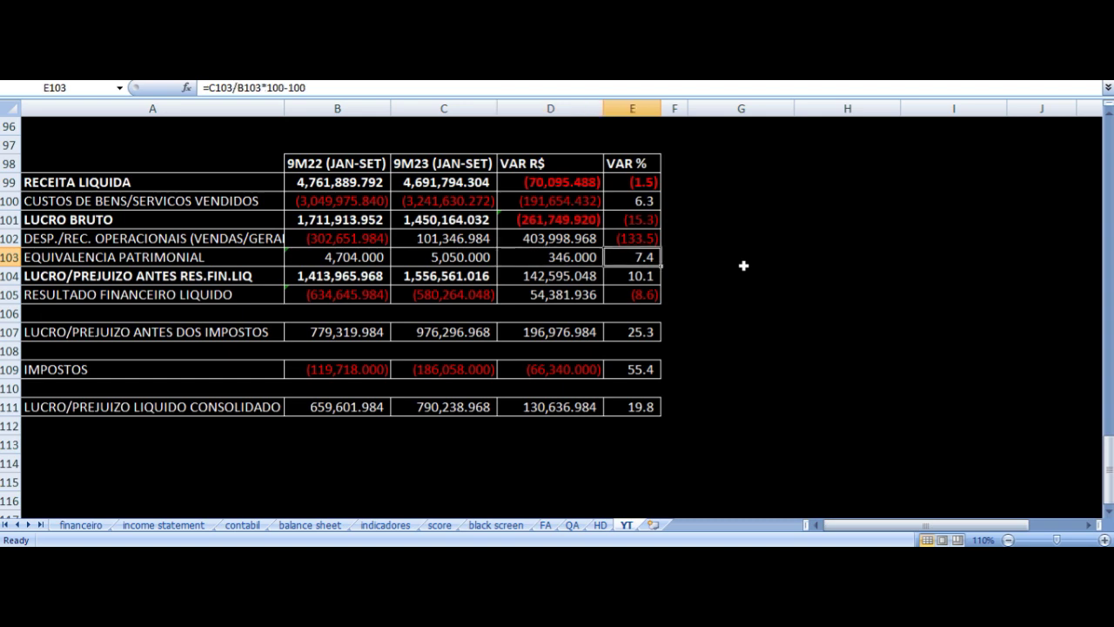
# Step: Compare LUCRO/PREJUIZO ANTES RES.FIN.LIQ between 9M22 and 9M23, including its VAR R$ and VAR %
pyautogui.press('Down')
pyautogui.press('Left')
pyautogui.press('Left')
pyautogui.press('Left')
pyautogui.press('Left')
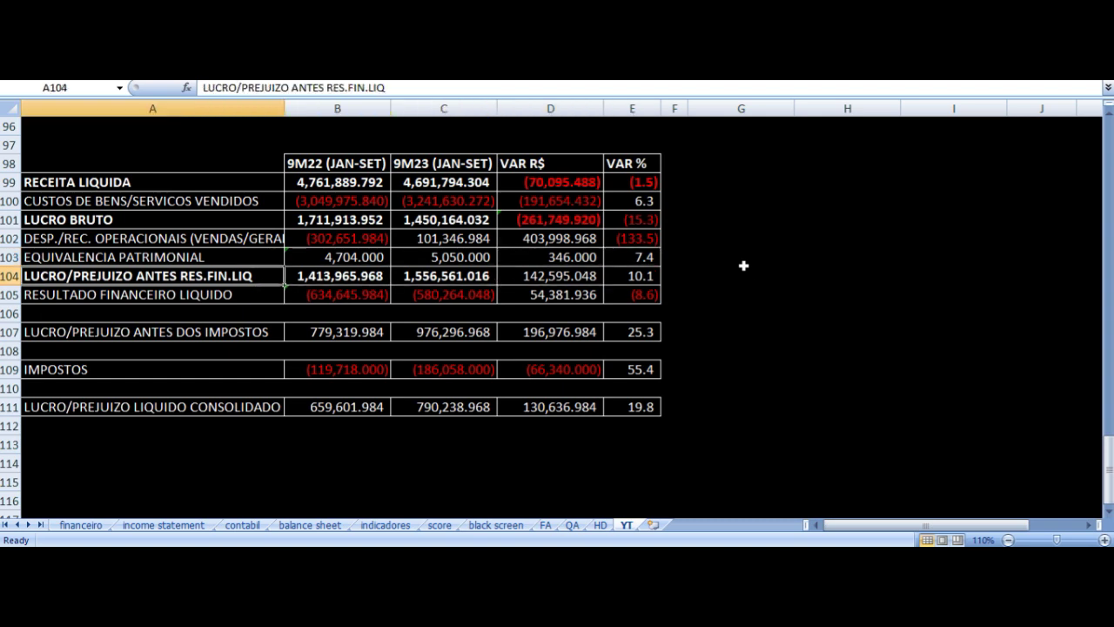
pyautogui.press('Right')
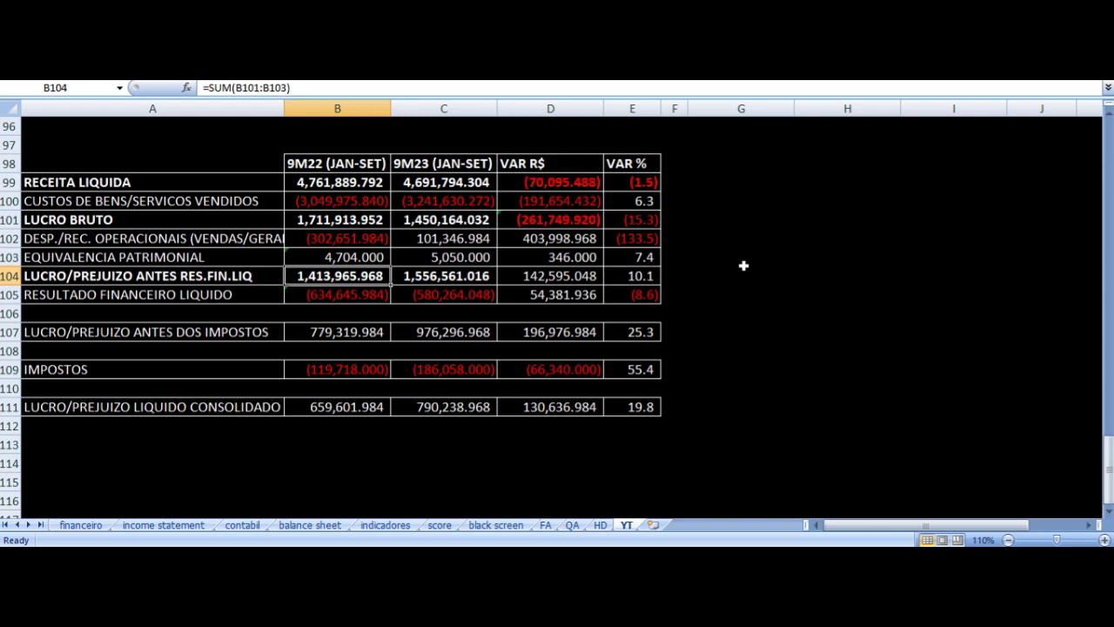
pyautogui.press('Right')
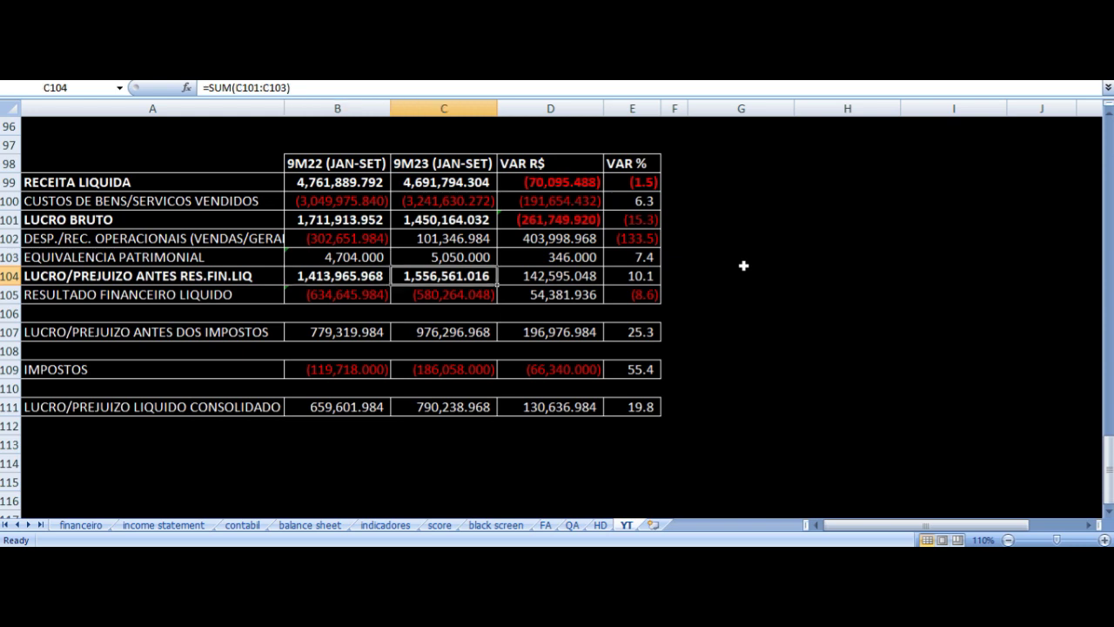
pyautogui.press('Right')
pyautogui.press('Right')
# Step: Examine RESULTADO FINANCEIRO LIQUIDO for 9M22 and 9M23 with both variations, and go back to the 9M23 figure
pyautogui.press('Down')
pyautogui.press('Left')
pyautogui.press('Left')
pyautogui.press('Left')
pyautogui.press('Left')
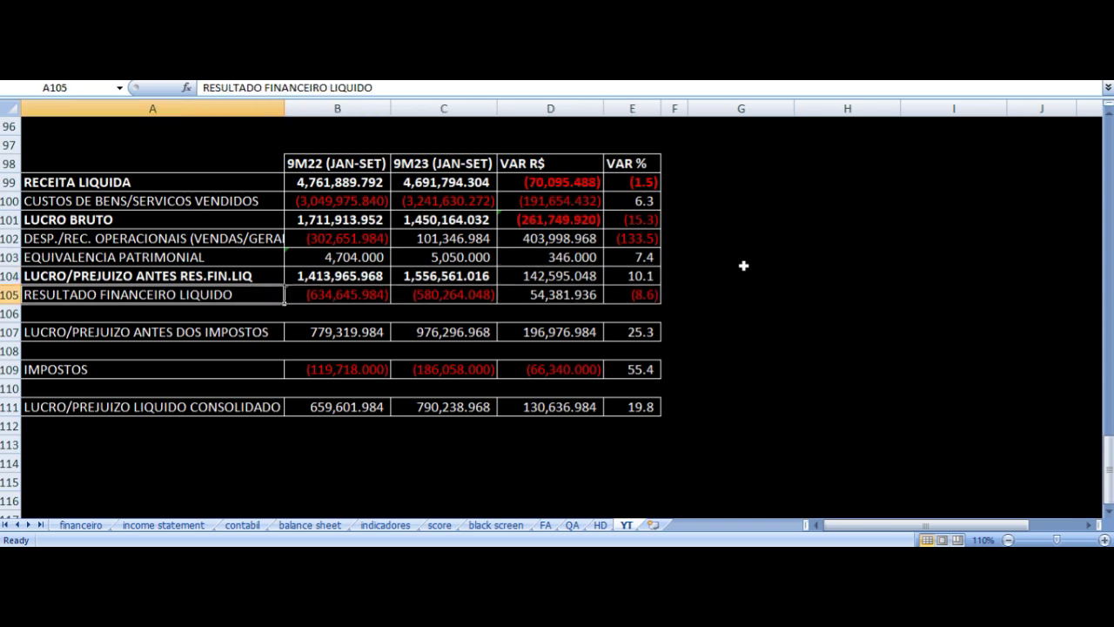
pyautogui.press('Right')
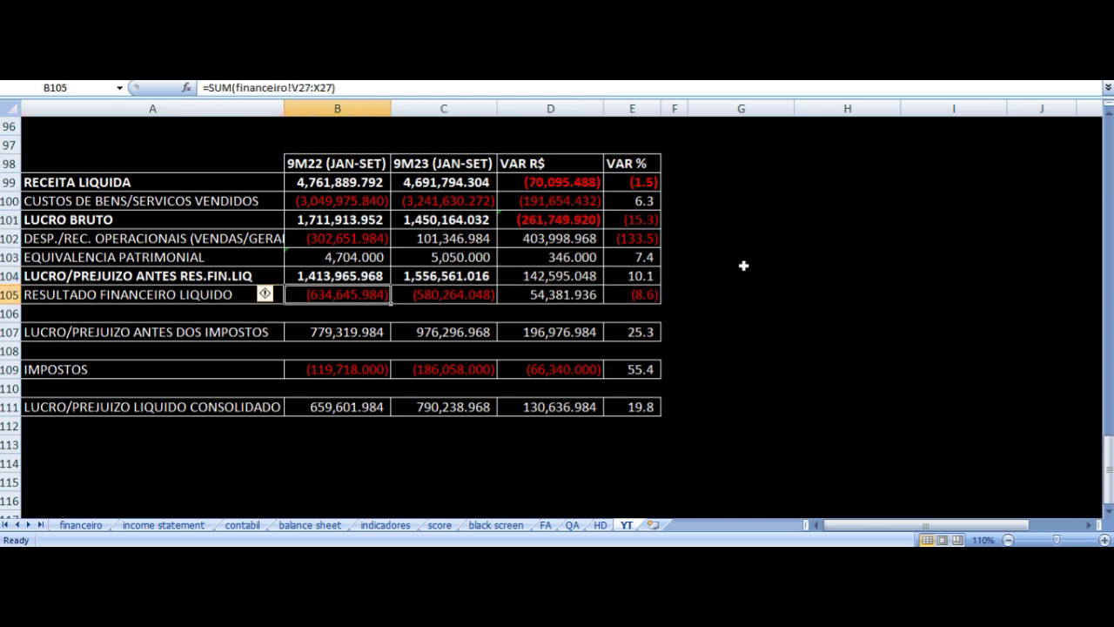
pyautogui.press('Right')
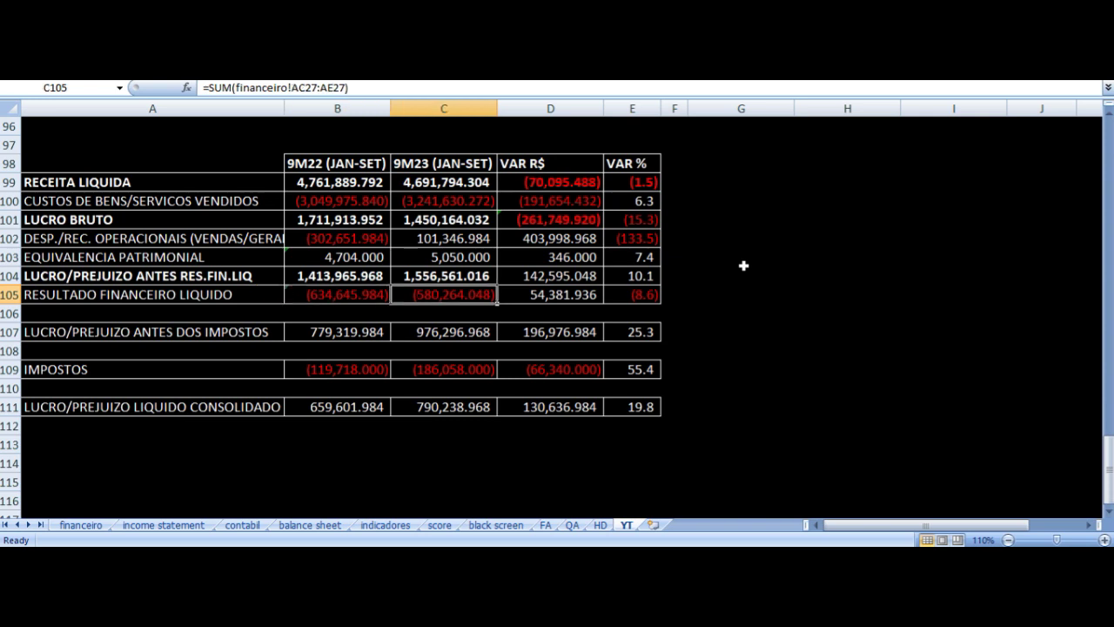
pyautogui.press('Right')
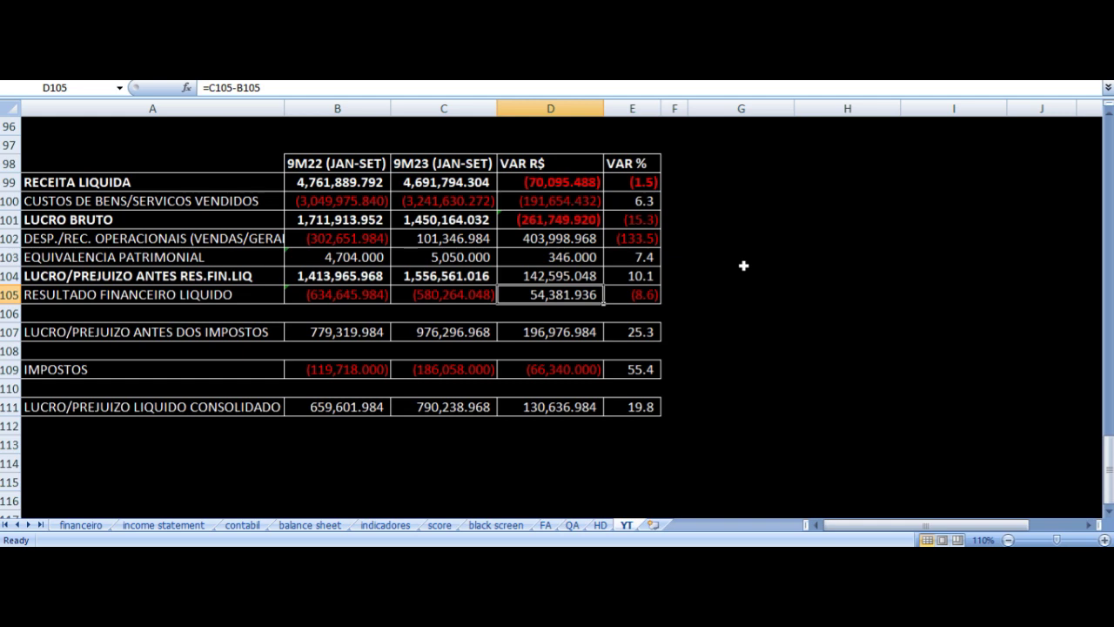
pyautogui.press('Right')
pyautogui.press('Left')
pyautogui.press('Left')
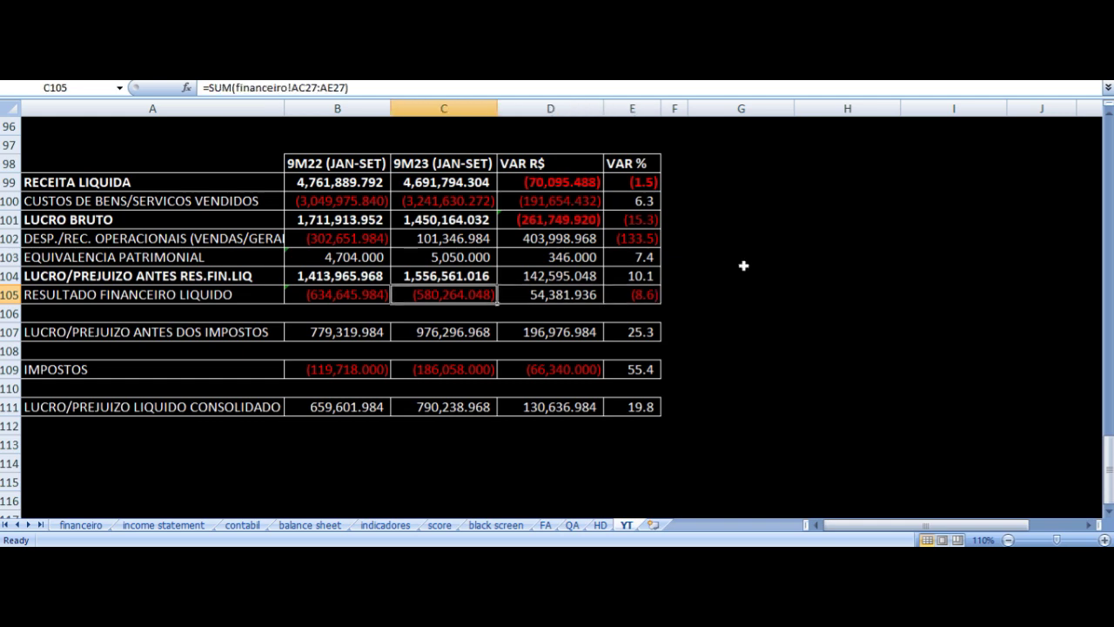
# Step: Recheck the net financial result row from its label across to the VAR R$
pyautogui.press('Left')
pyautogui.press('Left')
pyautogui.press('Right')
pyautogui.press('Right')
pyautogui.press('Right')
pyautogui.press('Left')
pyautogui.press('Right')
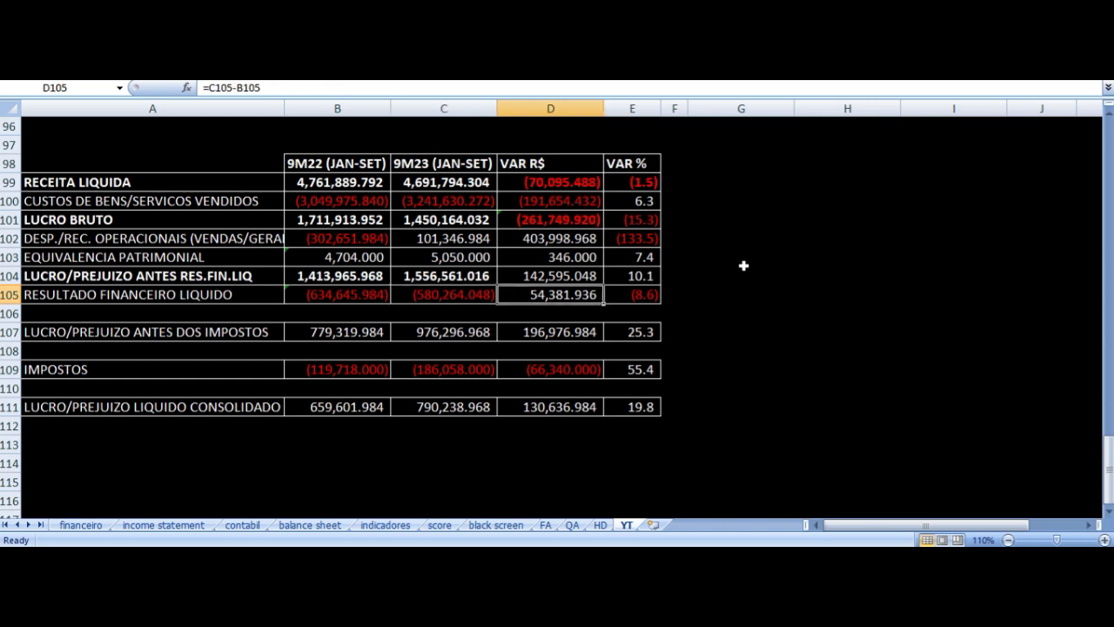
# Step: Compare LUCRO/PREJUIZO ANTES DOS IMPOSTOS between 9M22 and 9M23, checking its VAR % and VAR R$
pyautogui.press('Down')
pyautogui.press('Left')
pyautogui.press('Left')
pyautogui.press('Left')
pyautogui.press('Down')
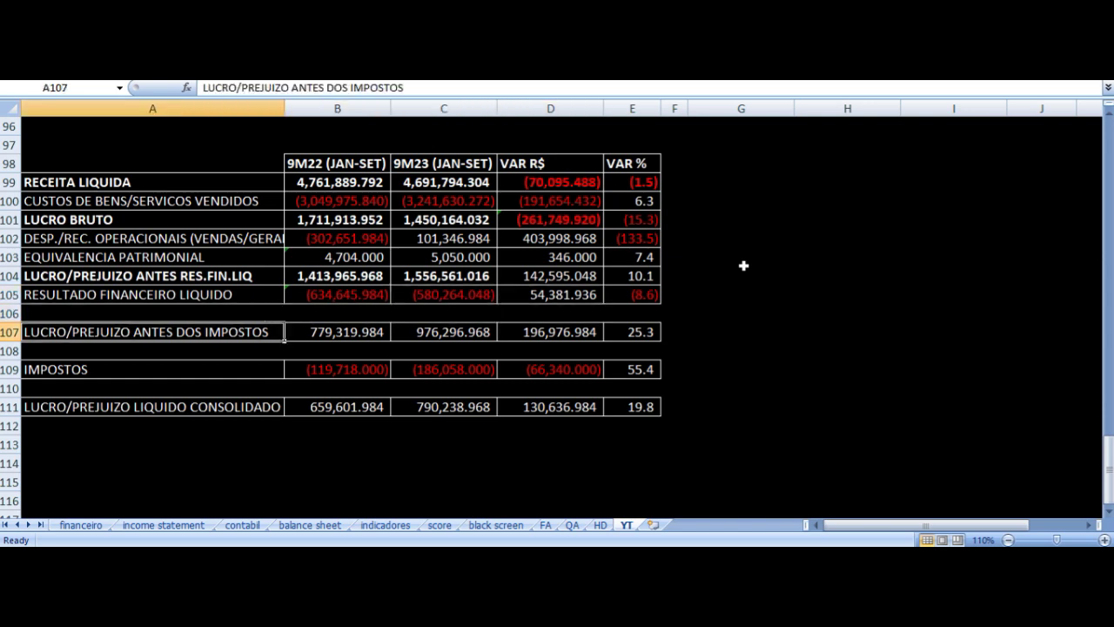
pyautogui.press('Right')
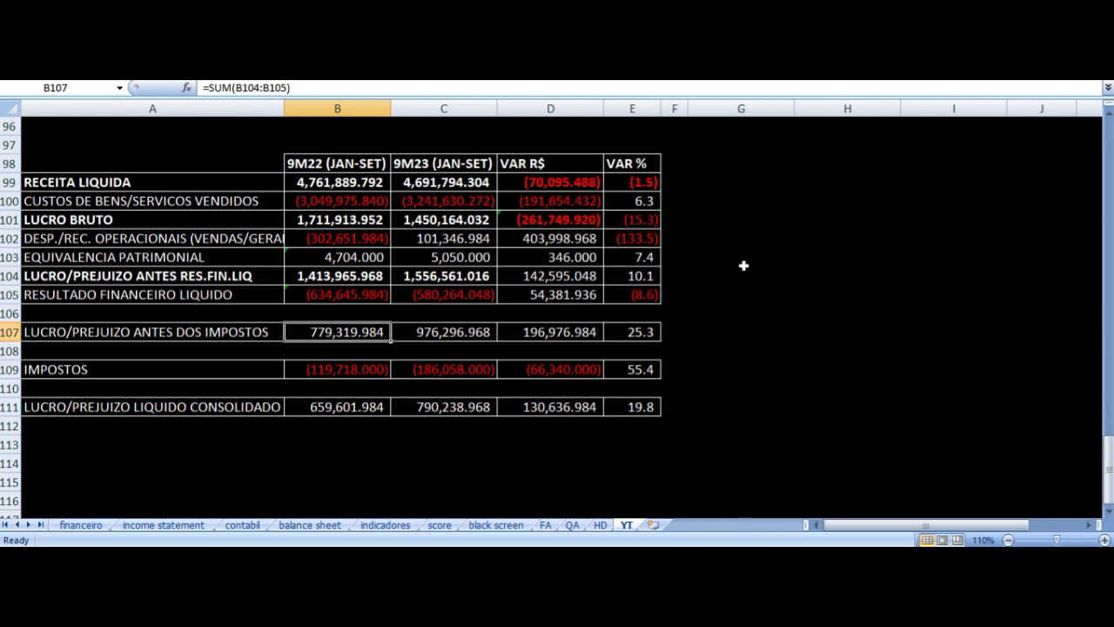
pyautogui.press('Right')
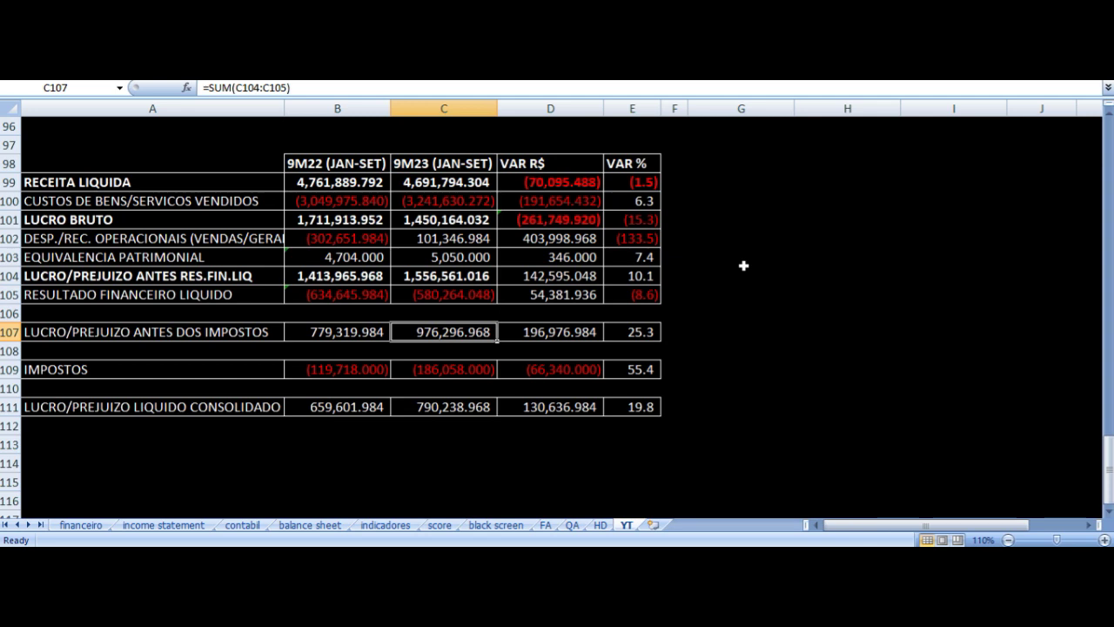
pyautogui.press('Right')
pyautogui.press('Right')
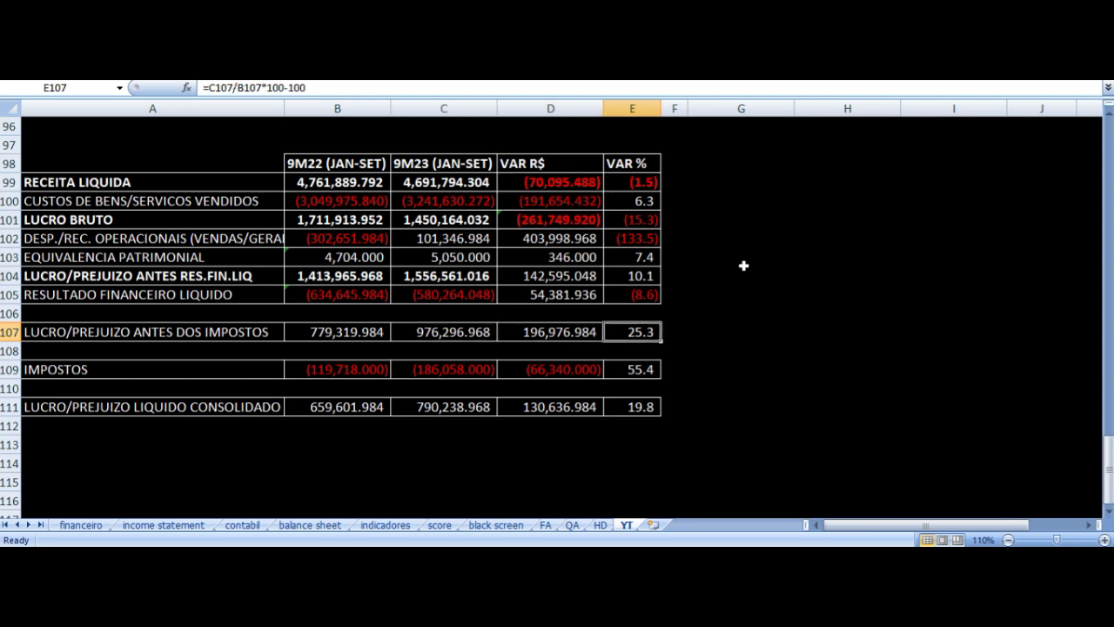
pyautogui.press('Left')
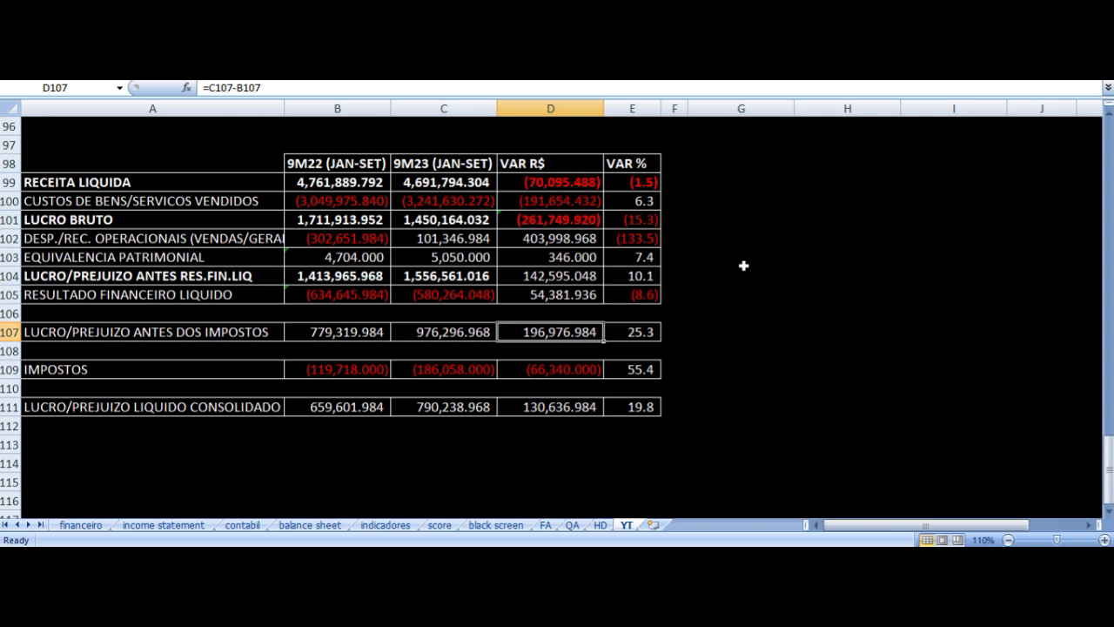
# Step: Check the VAR R$ of IMPOSTOS against that of the pre-tax profit, and go to the IMPOSTOS row label
pyautogui.press('Down')
pyautogui.press('Down')
pyautogui.press('Up')
pyautogui.press('Up')
pyautogui.press('Down')
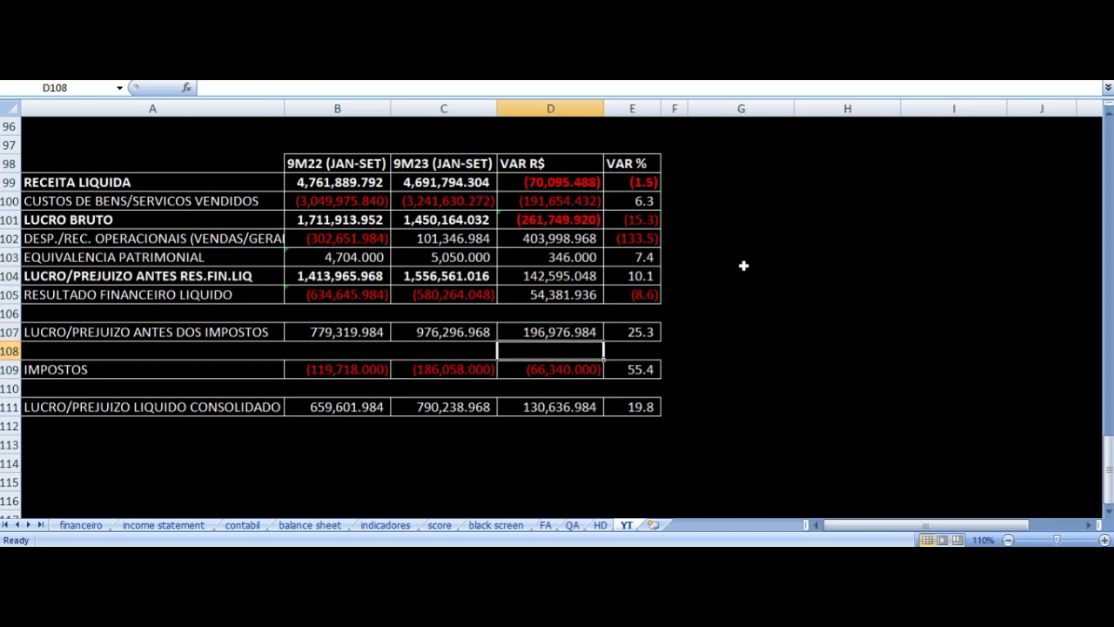
pyautogui.press('Down')
pyautogui.press('Left')
pyautogui.press('Left')
pyautogui.press('Left')
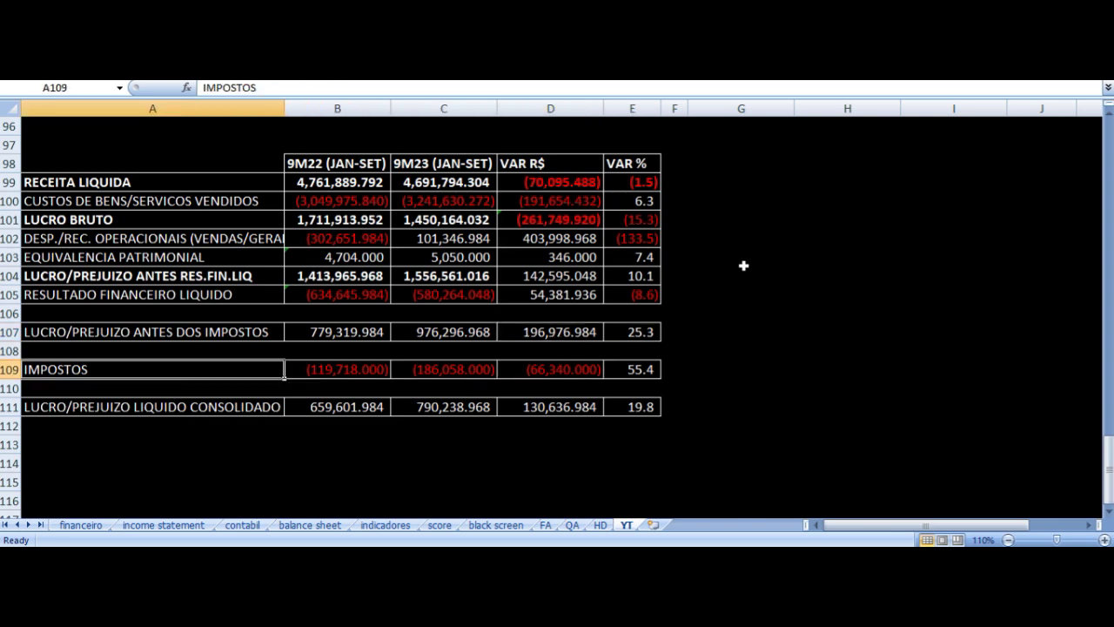
# Step: Go to the 9M23 figure of LUCRO/PREJUIZO LIQUIDO CONSOLIDADO
pyautogui.press('Down')
pyautogui.press('Down')
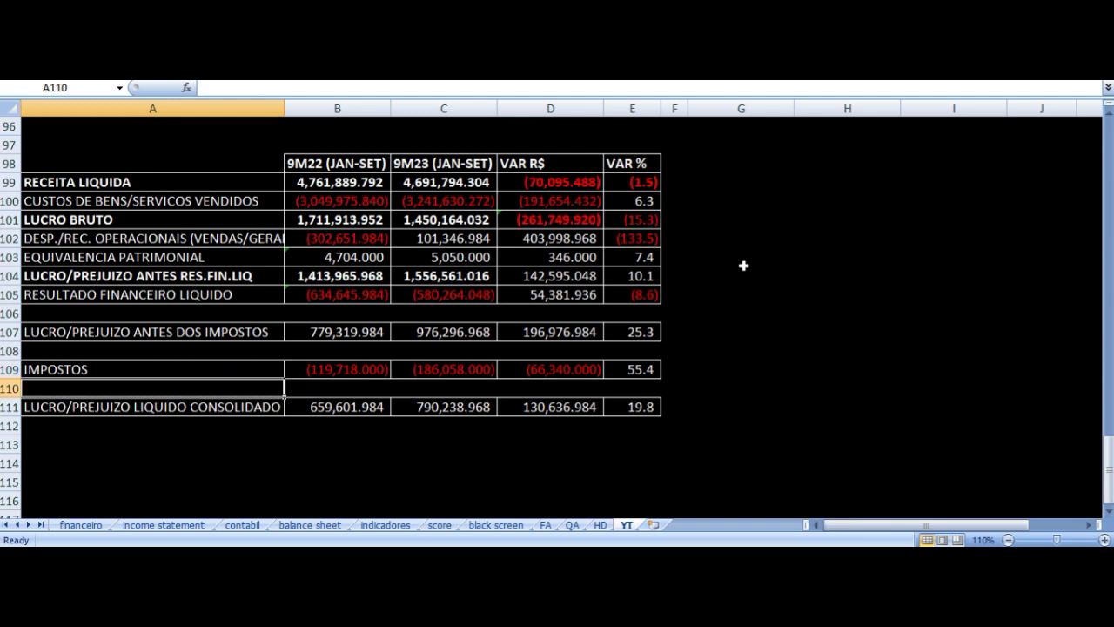
pyautogui.press('Right')
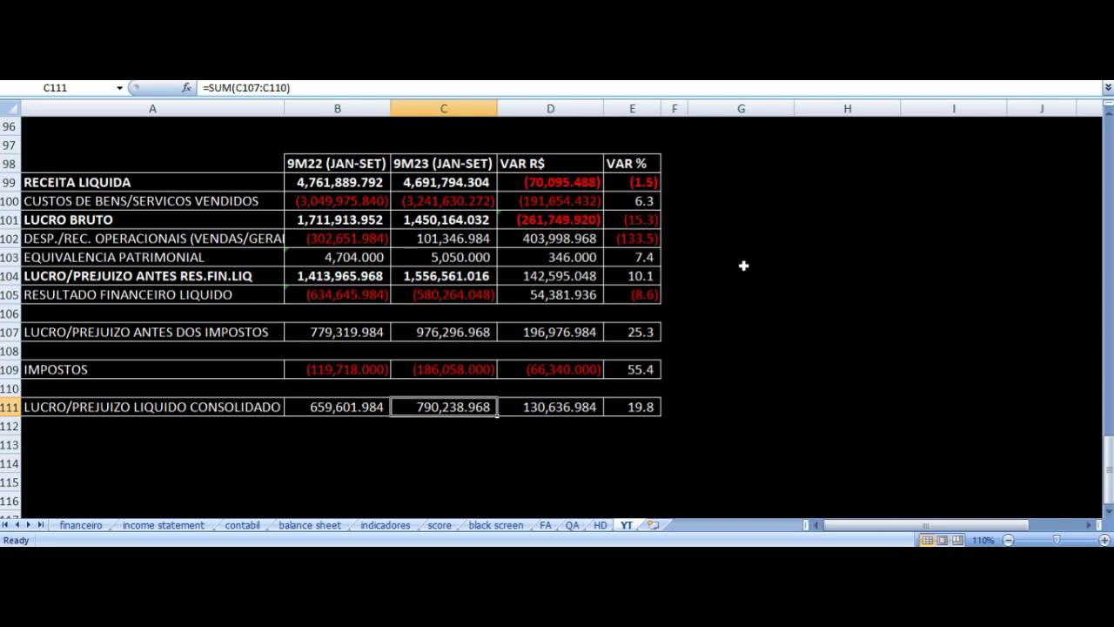
# Step: Trace the 9M23 column from the consolidated net profit up to RECEITA LIQUIDA and back down
pyautogui.press('Up')
pyautogui.press('Up')
pyautogui.press('Up')
pyautogui.press('Up')
pyautogui.press('Up')
pyautogui.press('Up')
pyautogui.press('Up')
pyautogui.press('Up')
pyautogui.press('Up')
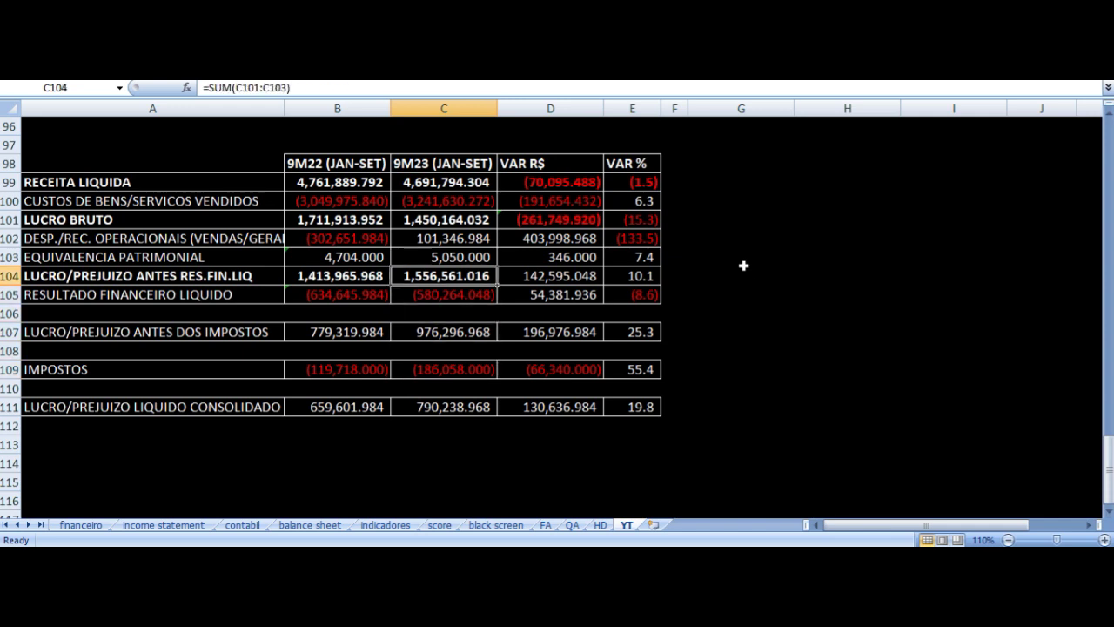
pyautogui.press('Up')
pyautogui.press('Up')
pyautogui.press('Up')
pyautogui.press('Down')
pyautogui.press('Down')
pyautogui.press('Down')
pyautogui.press('Down')
pyautogui.press('Down')
pyautogui.press('Down')
pyautogui.press('Down')
pyautogui.press('Down')
pyautogui.press('Down')
pyautogui.press('Down')
pyautogui.press('Down')
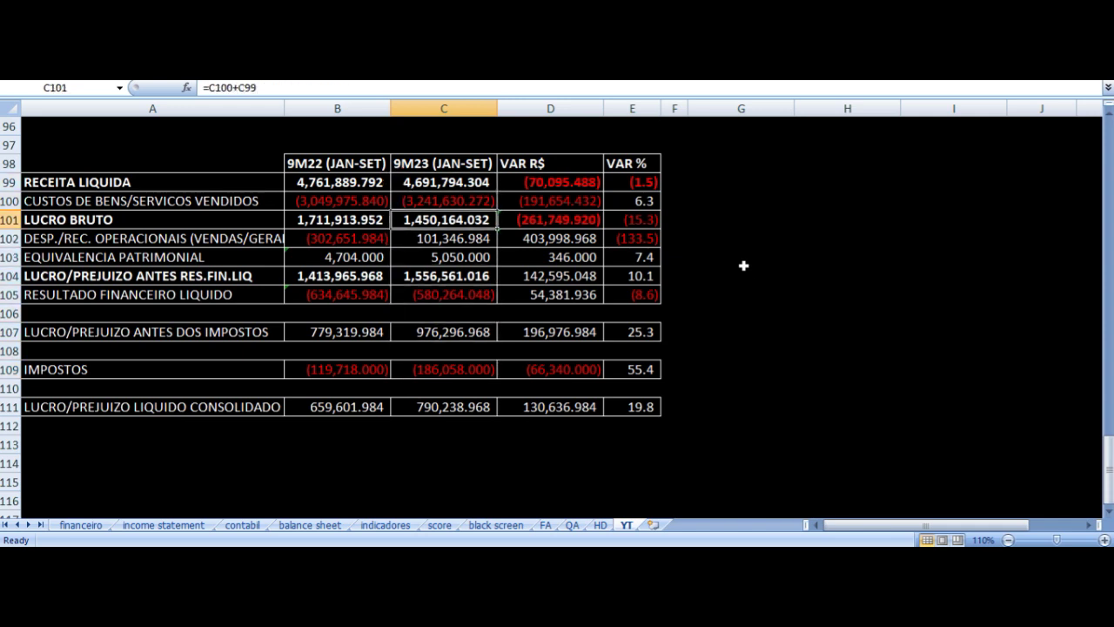
pyautogui.press('Down')
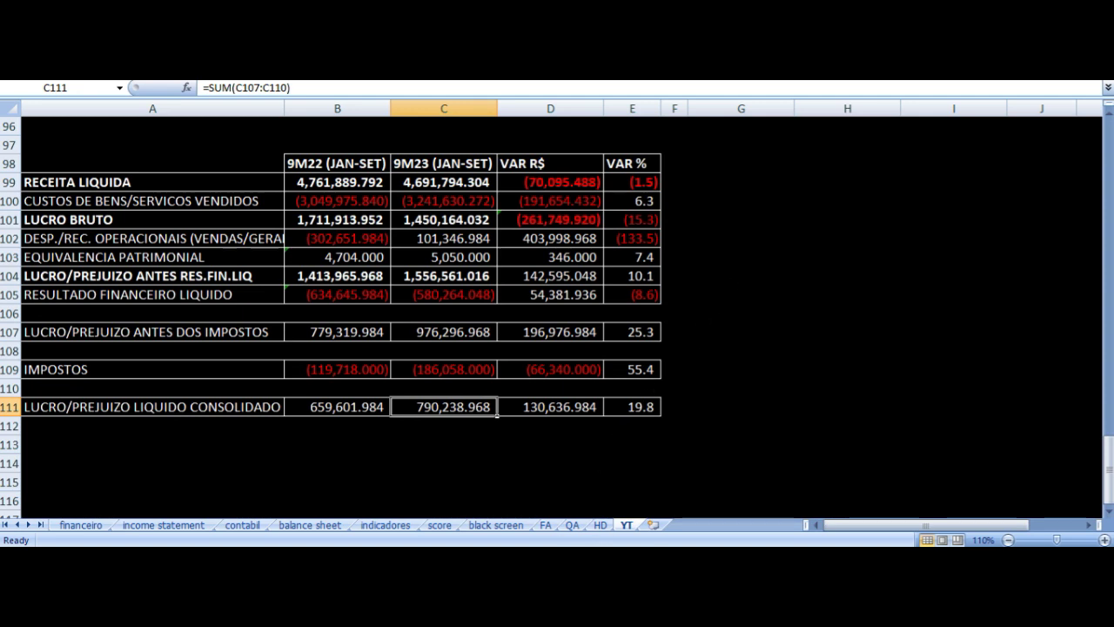
# Step: Switch to the Google Sheets quotes and compare SMTO3's 1/2/23 price with its last price, checking VAR R$ and VAR %
pyautogui.hotkey('alt', 'Tab')
pyautogui.hotkey('alt', 'Tab')
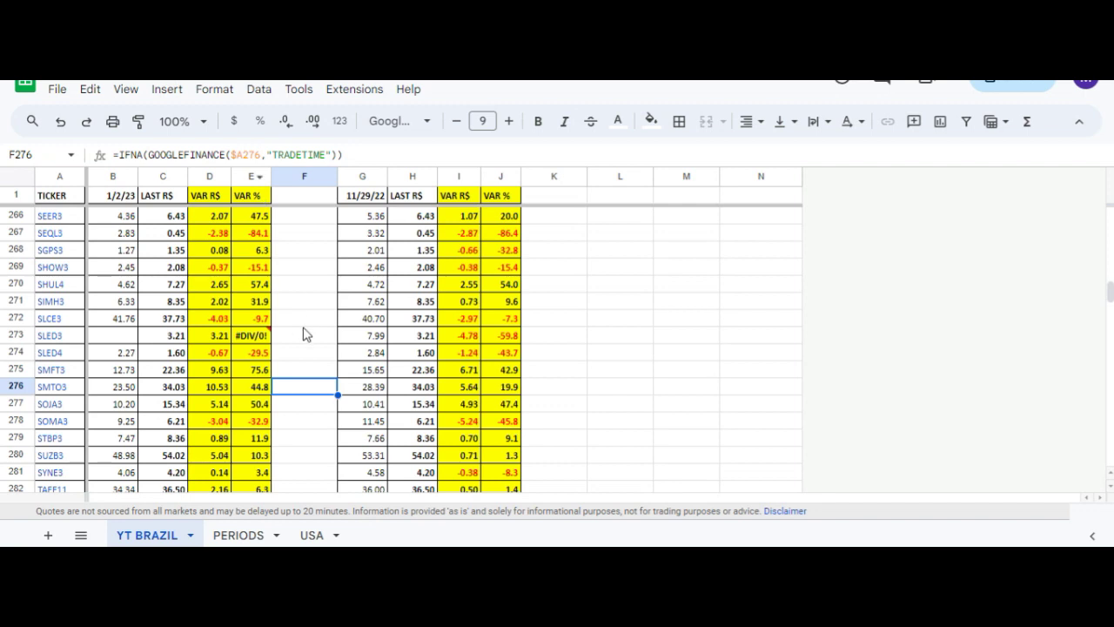
pyautogui.press('Left')
pyautogui.press('Left')
pyautogui.press('Left')
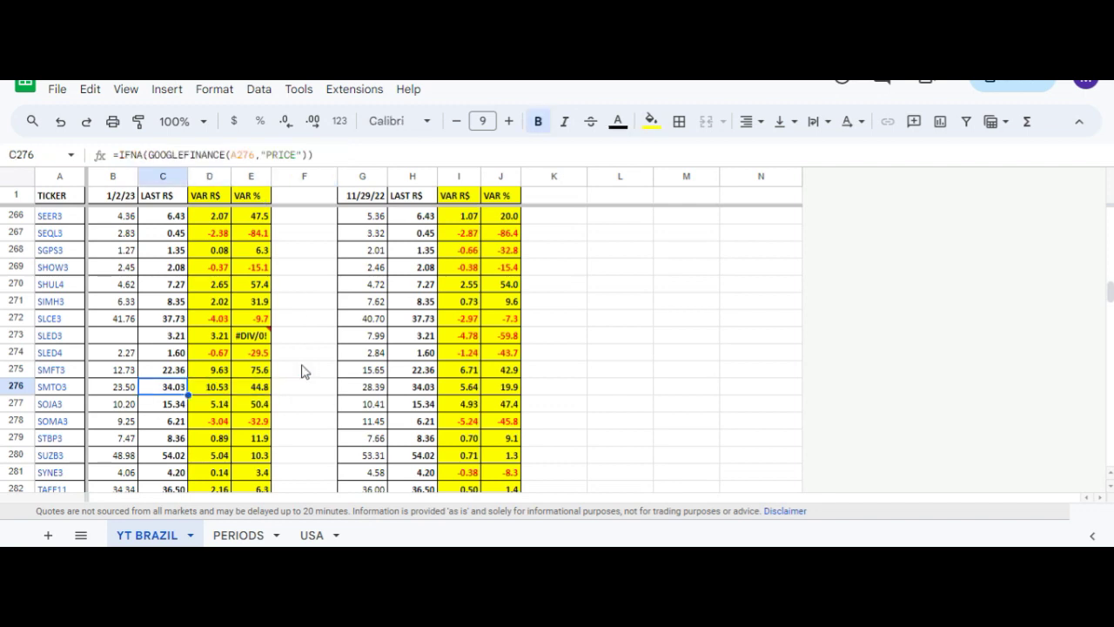
pyautogui.press('Left')
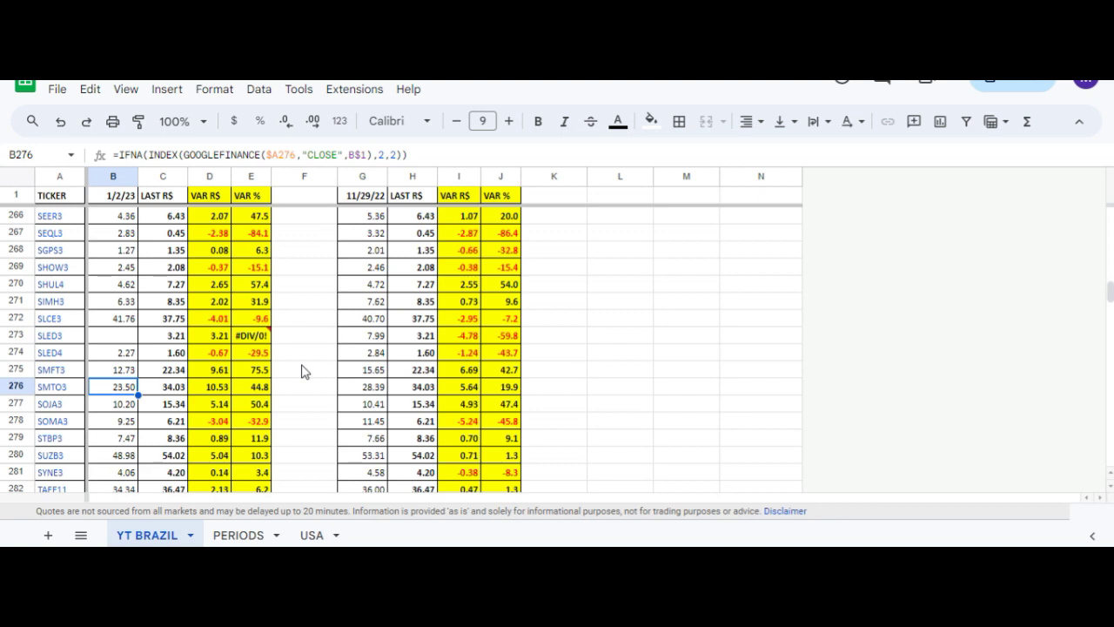
pyautogui.press('Right')
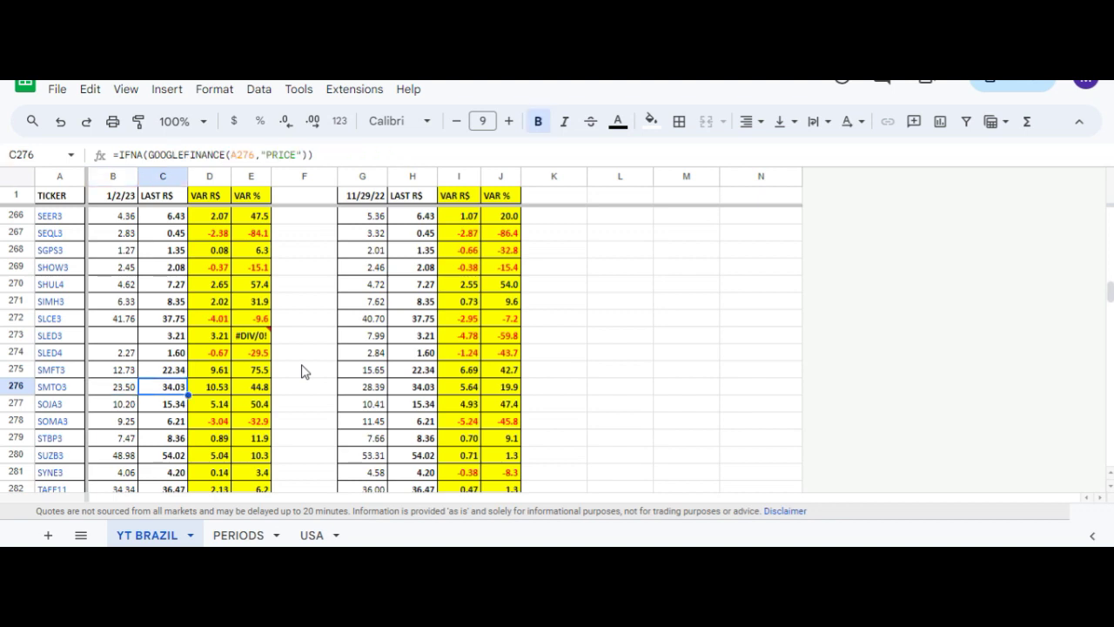
pyautogui.press('Right')
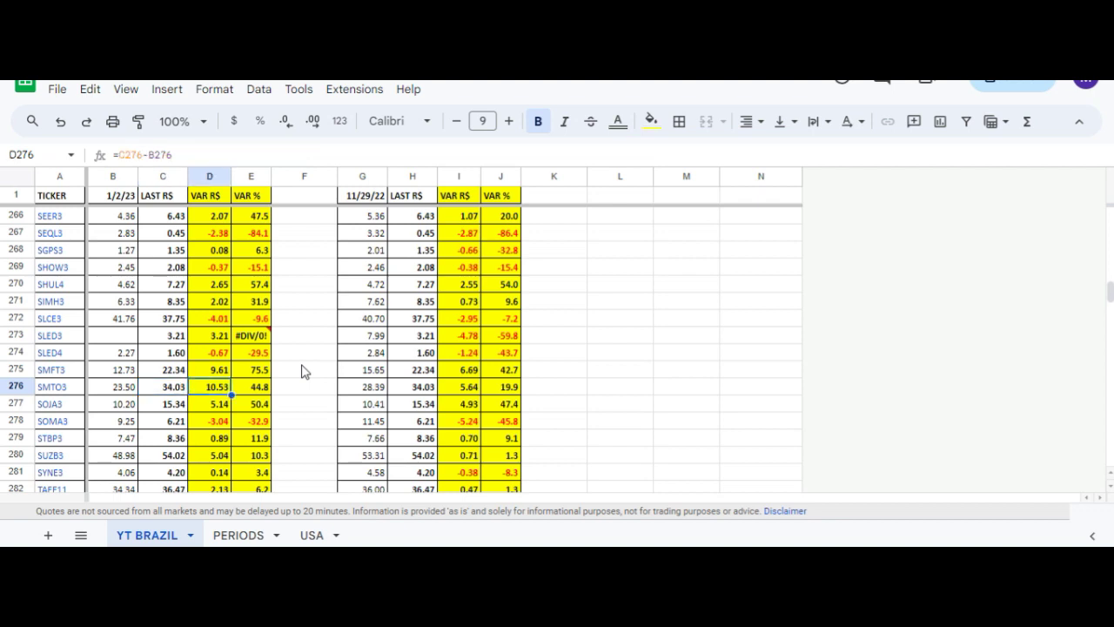
pyautogui.press('Right')
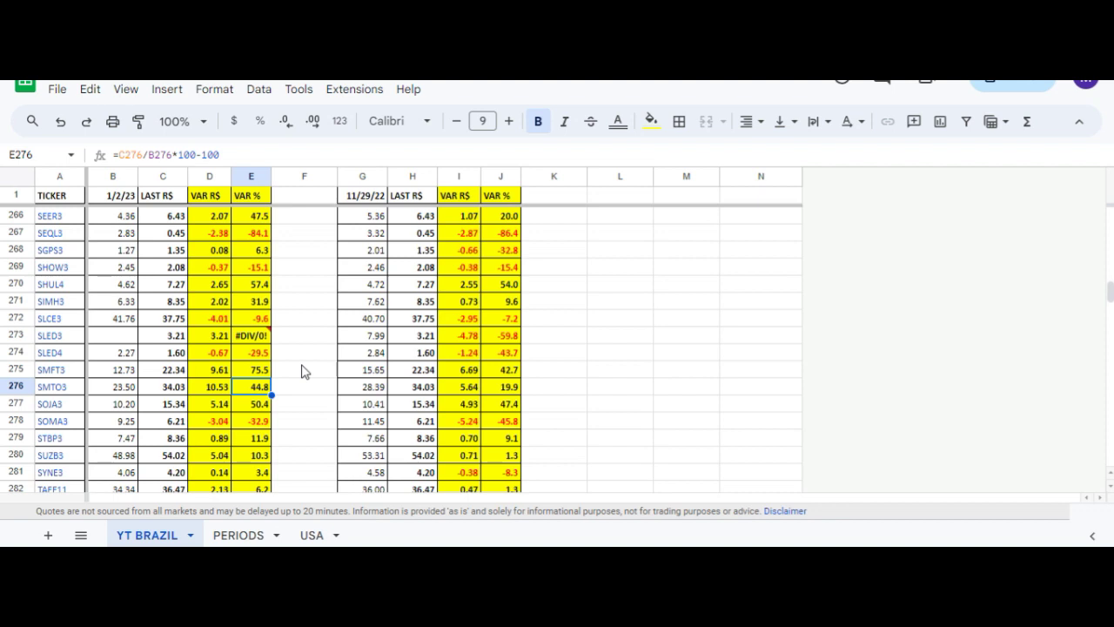
# Step: Recheck SMTO3's 1/2/23 comparison, and examine its 11/29/22 price, last price, VAR R$ and VAR %
pyautogui.press('Left')
pyautogui.press('Left')
pyautogui.press('Left')
pyautogui.press('Right')
pyautogui.press('Right')
pyautogui.press('Right')
pyautogui.press('Right')
pyautogui.press('Right')
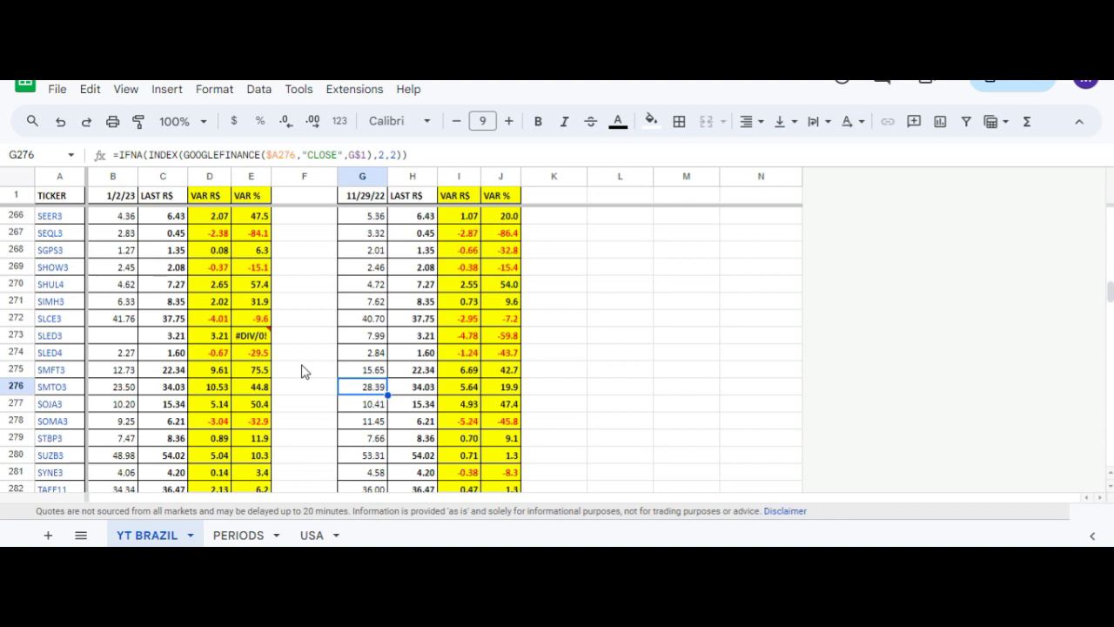
pyautogui.press('Right')
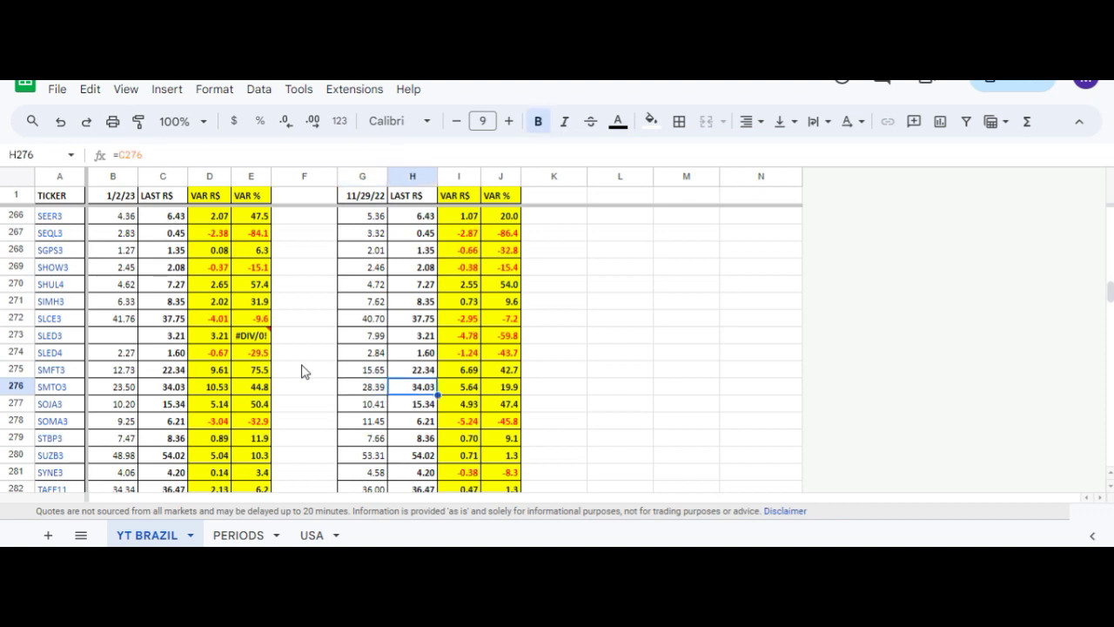
pyautogui.press('Right')
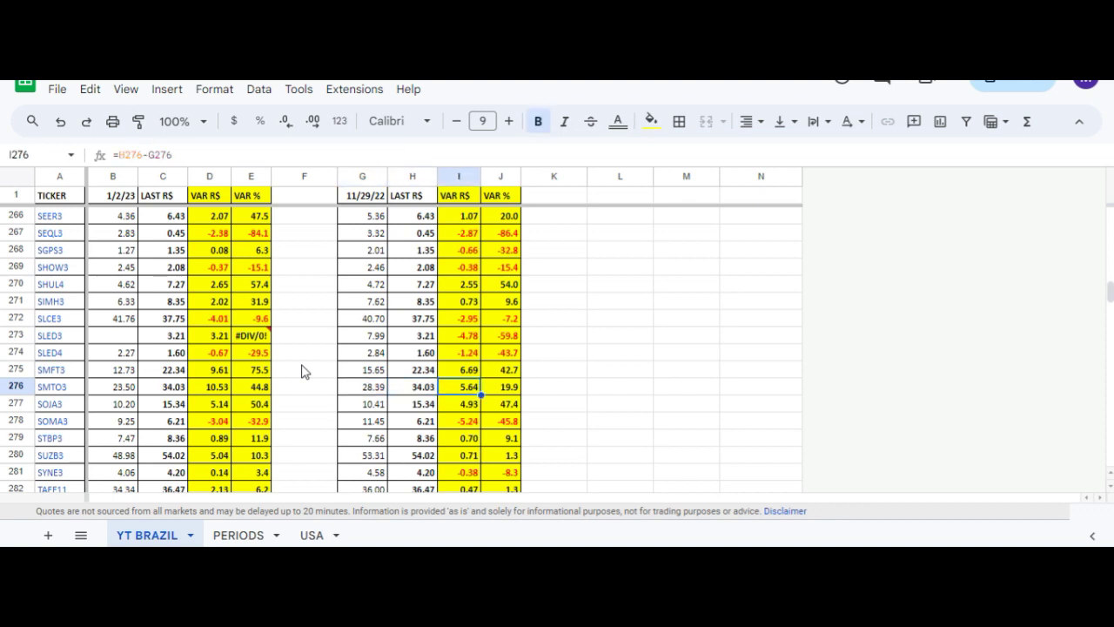
pyautogui.press('Right')
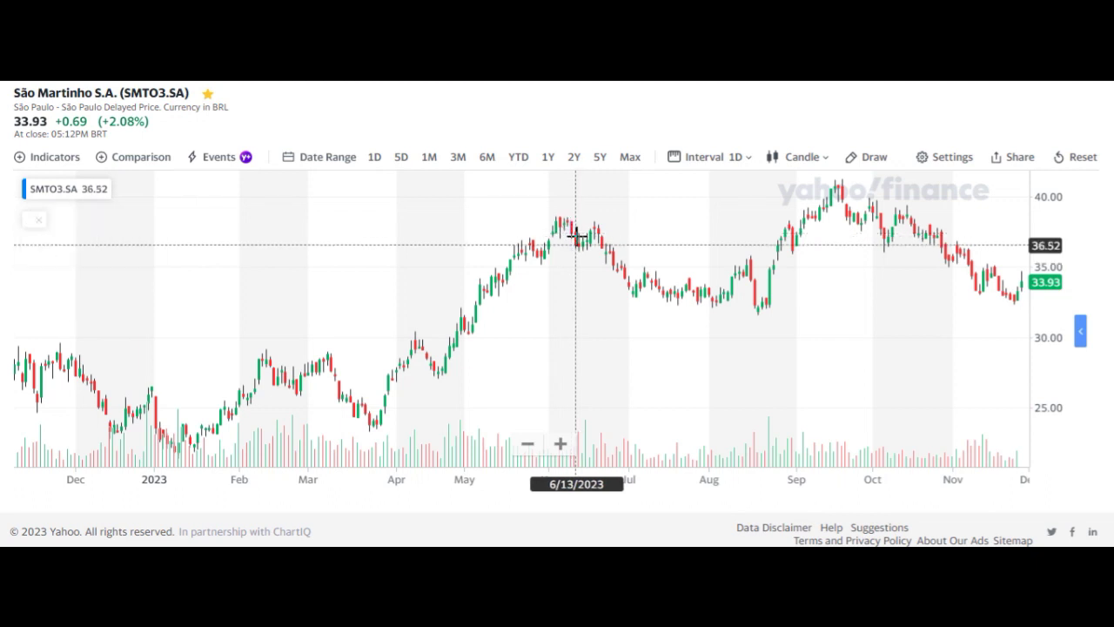
# Step: Examine SMTO3.SA's multi-year price history on the Yahoo Finance chart, including the 1/2/2023 session
pyautogui.scroll(-10, 576, 237)
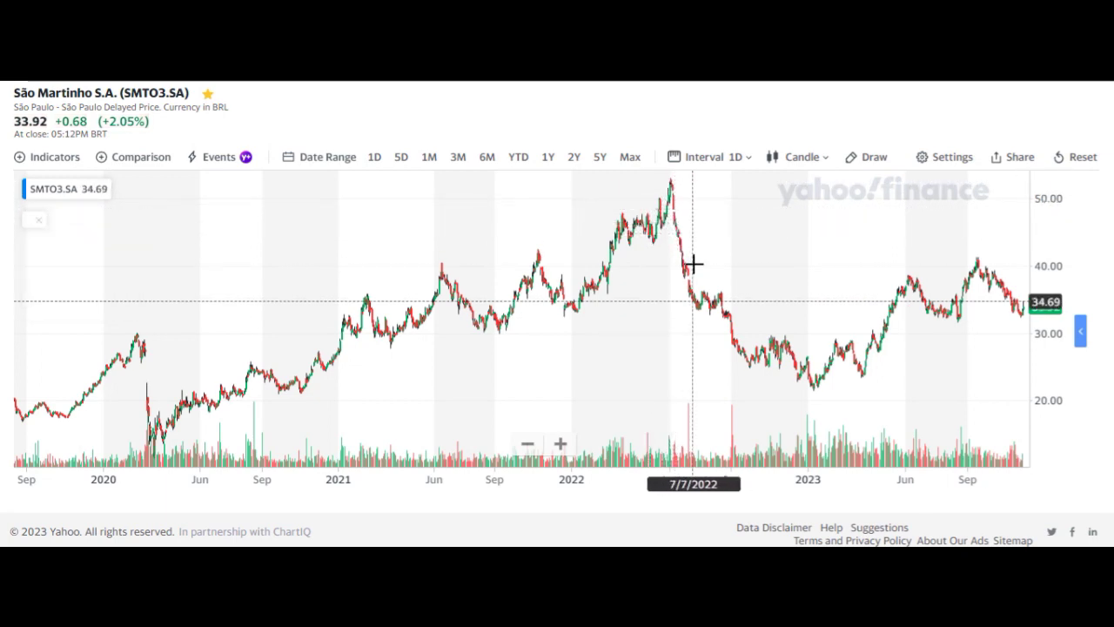
pyautogui.scroll(4, 506, 322)
pyautogui.scroll(2, 506, 322)
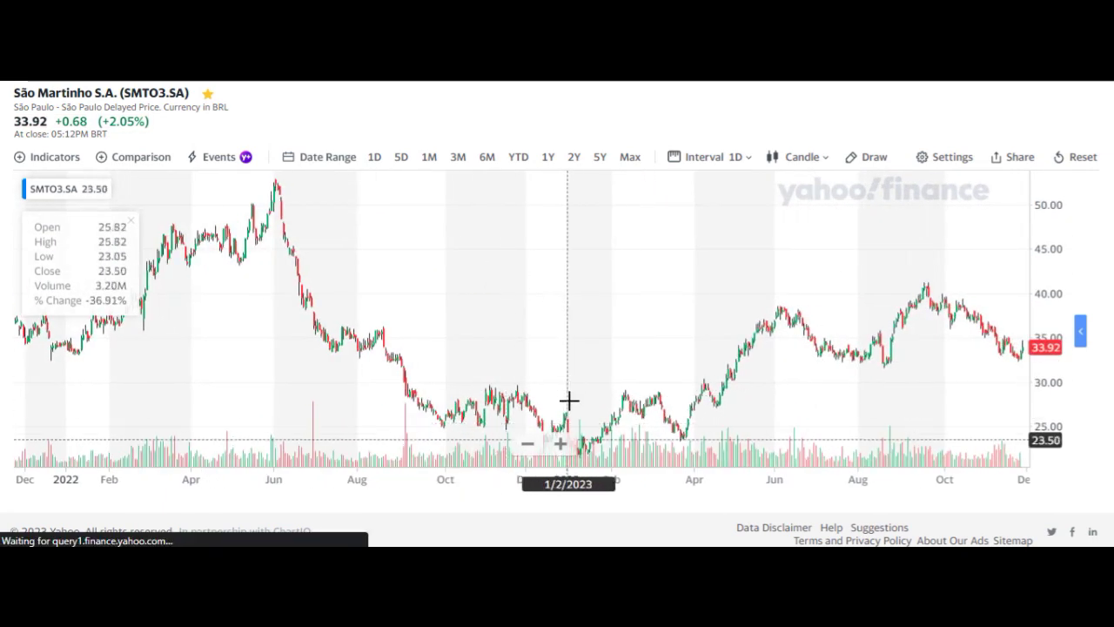
pyautogui.scroll(-4, 570, 311)
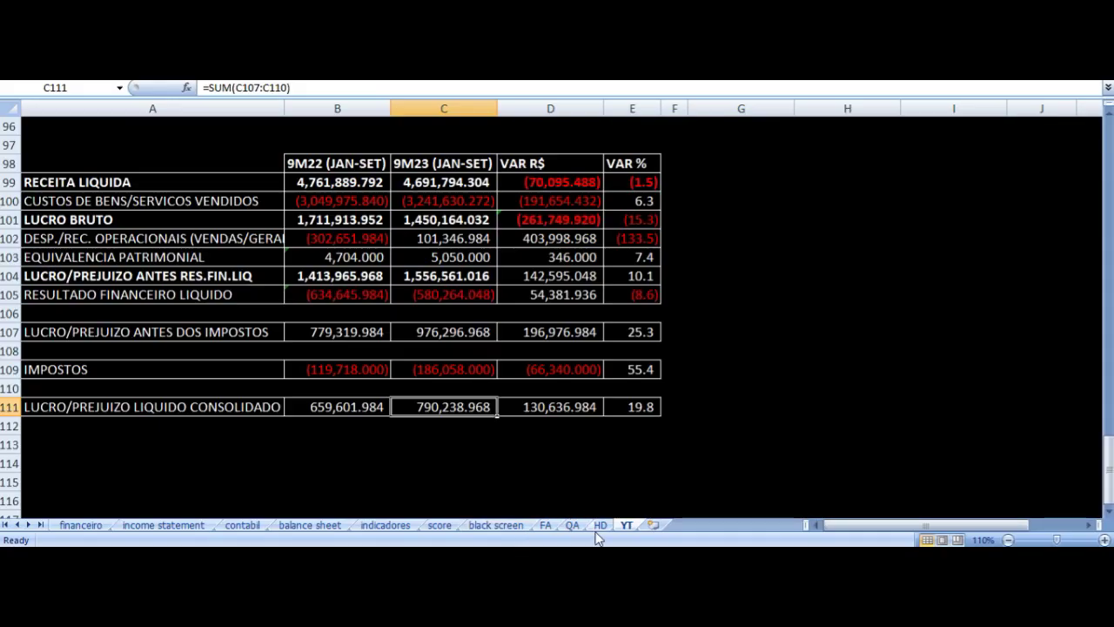
# Step: Open the SMTO workbook's HD sheet and check net revenue and net profit for 1S-2022
pyautogui.click(601, 525)
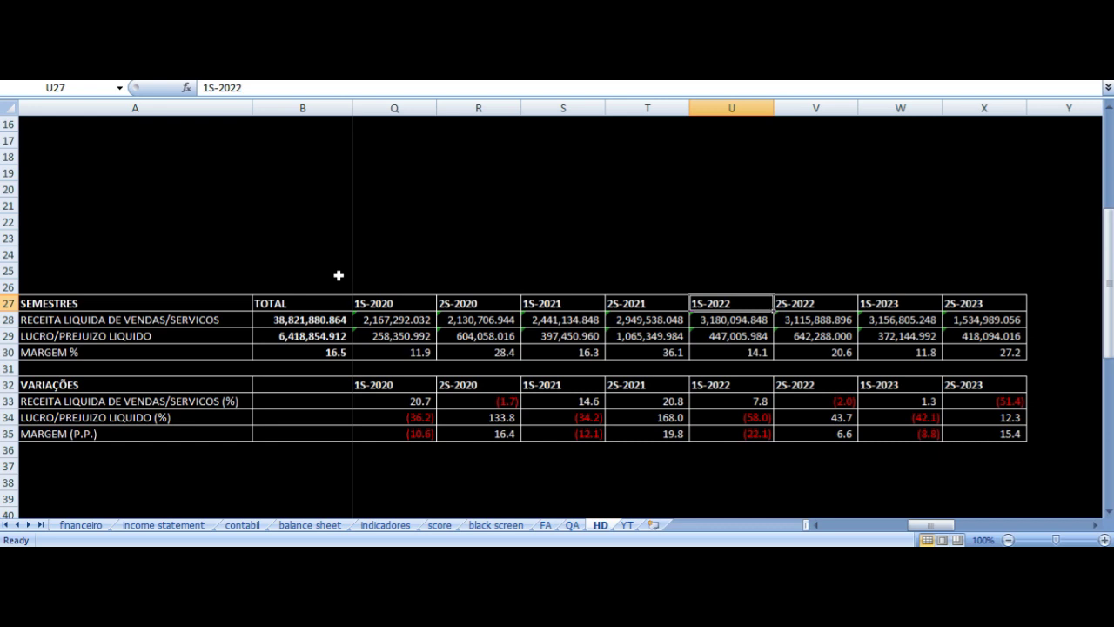
pyautogui.press('Down')
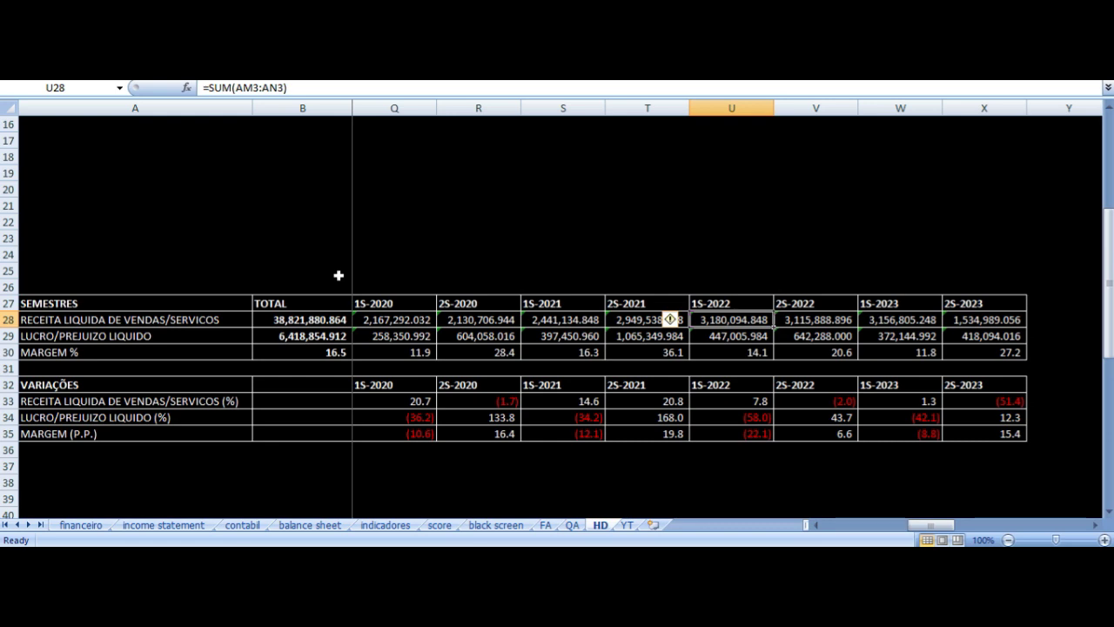
pyautogui.press('Down')
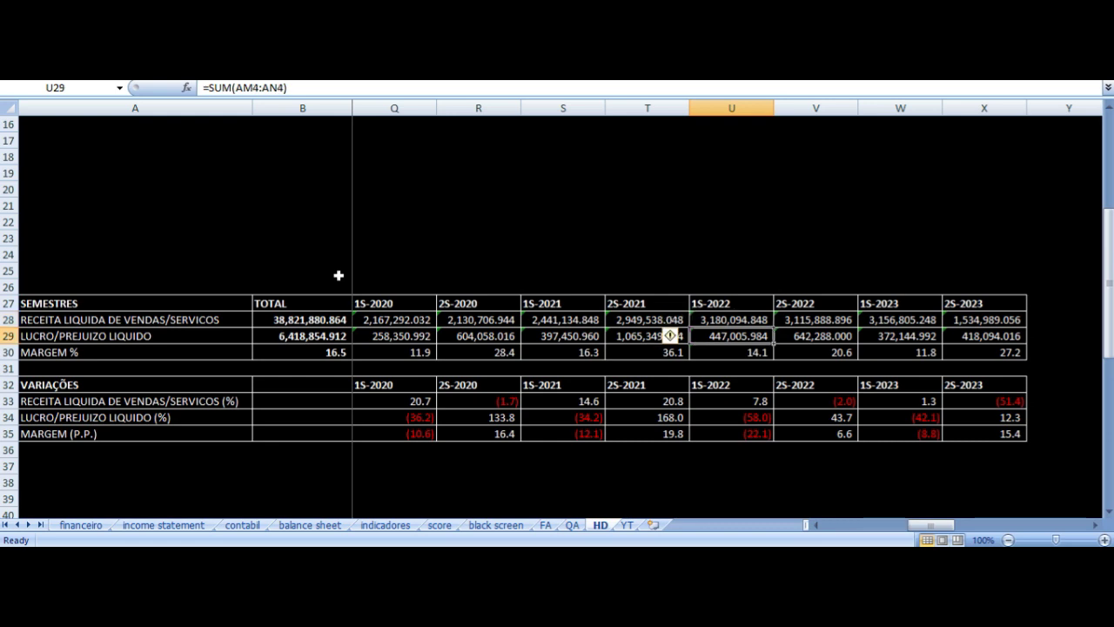
pyautogui.press('Up')
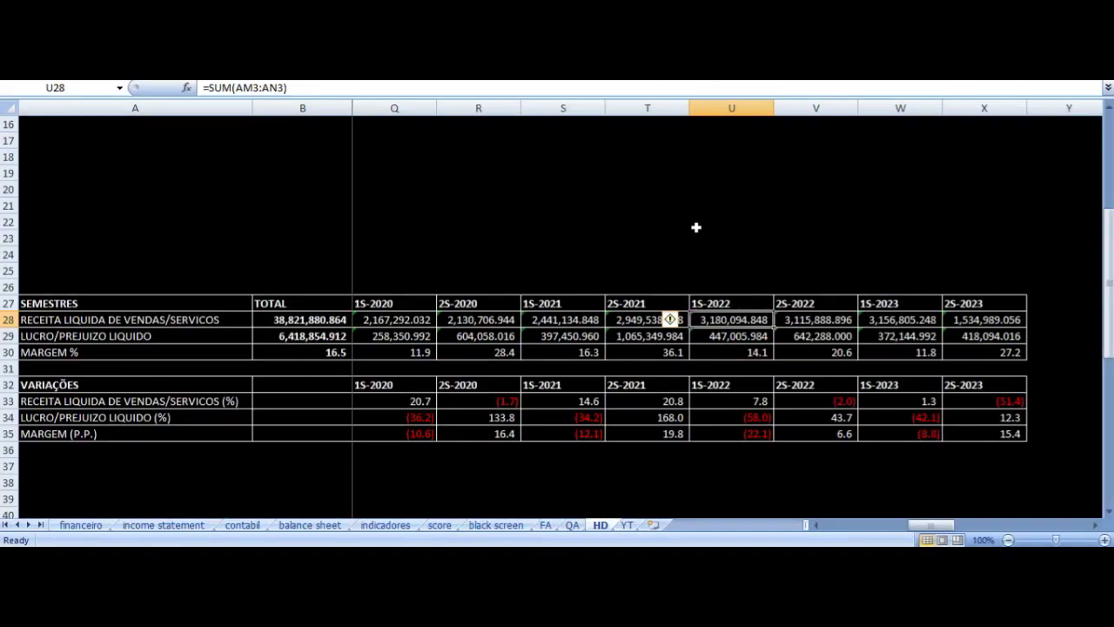
# Step: Go up to the TRIMESTRES table and check net revenue and net profit for 30/06/2022
pyautogui.hotkey('ctrl', 'Up')
pyautogui.hotkey('ctrl', 'Up')
pyautogui.hotkey('ctrl', 'Up')
pyautogui.hotkey('ctrl', 'Up')
pyautogui.hotkey('ctrl', 'Right')
pyautogui.press('Left')
pyautogui.press('Left')
pyautogui.press('Left')
pyautogui.press('Left')
pyautogui.press('Left')
pyautogui.press('Left')
pyautogui.press('Left')
pyautogui.press('Right')
pyautogui.press('Right')
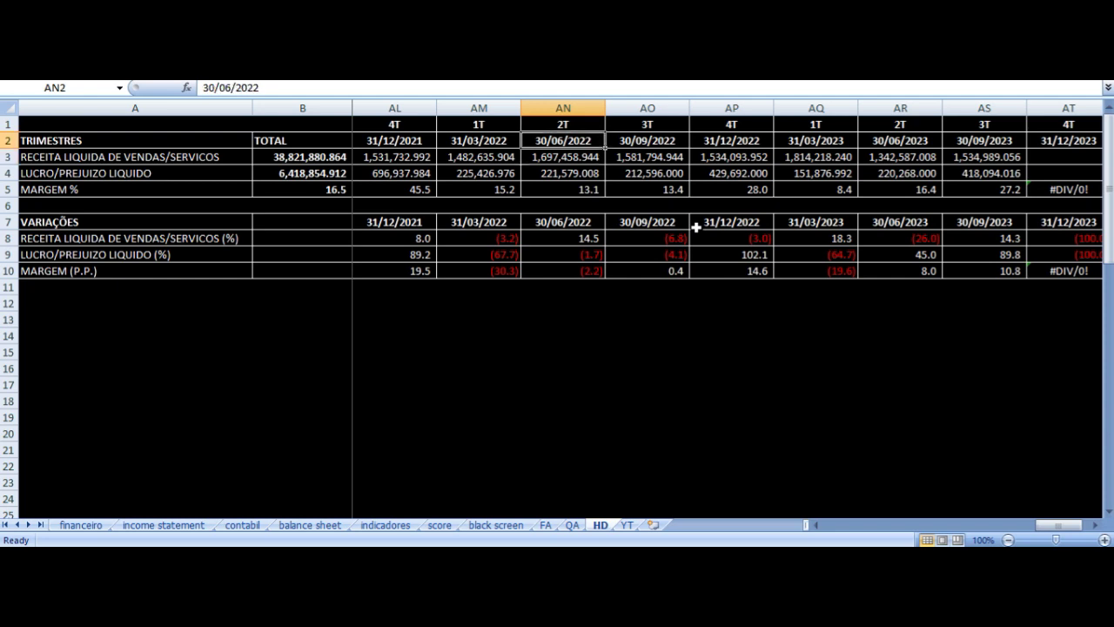
pyautogui.press('Down')
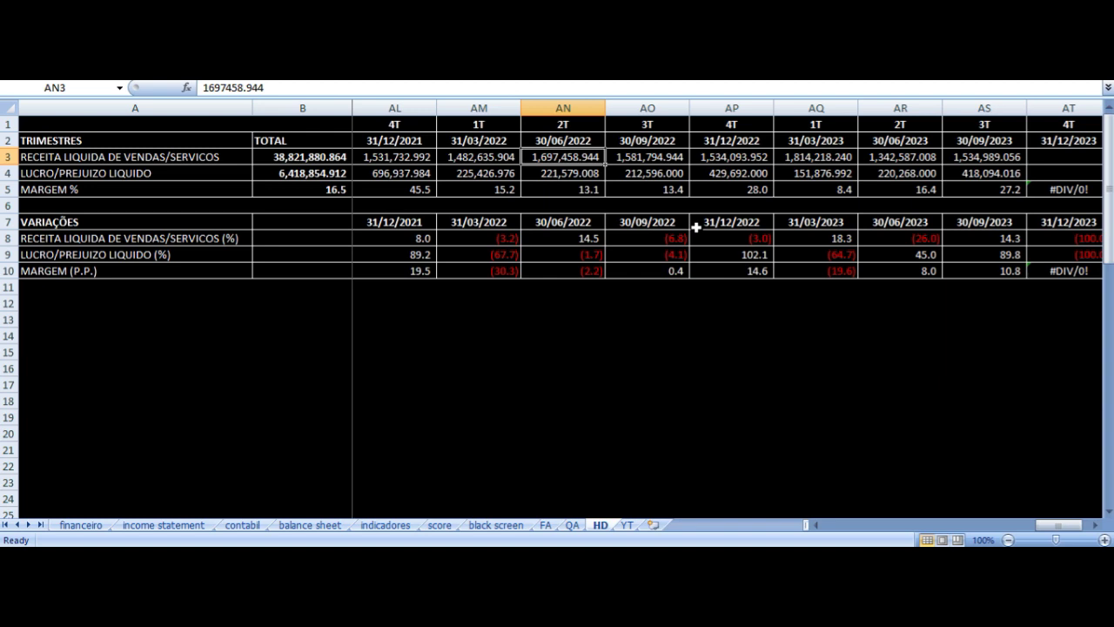
pyautogui.press('Down')
pyautogui.press('Up')
# Step: Examine the 30/09/2022 quarter's net revenue along with its revenue and net profit variations
pyautogui.press('Right')
pyautogui.press('Up')
pyautogui.press('Down')
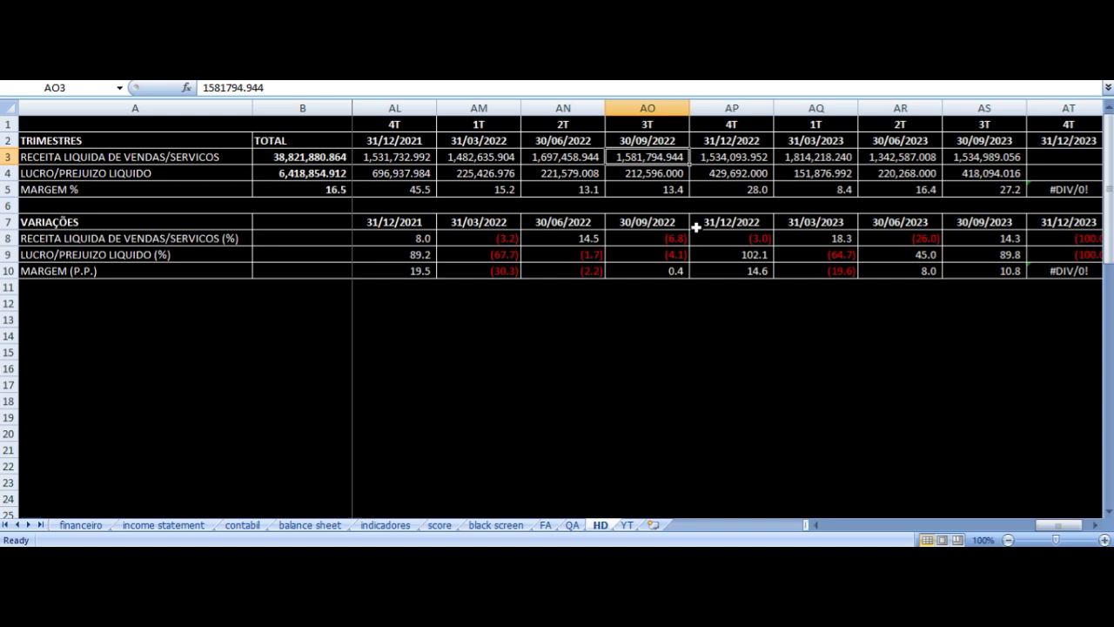
pyautogui.press('Down')
pyautogui.press('Down')
pyautogui.press('Down')
pyautogui.press('Down')
pyautogui.press('Down')
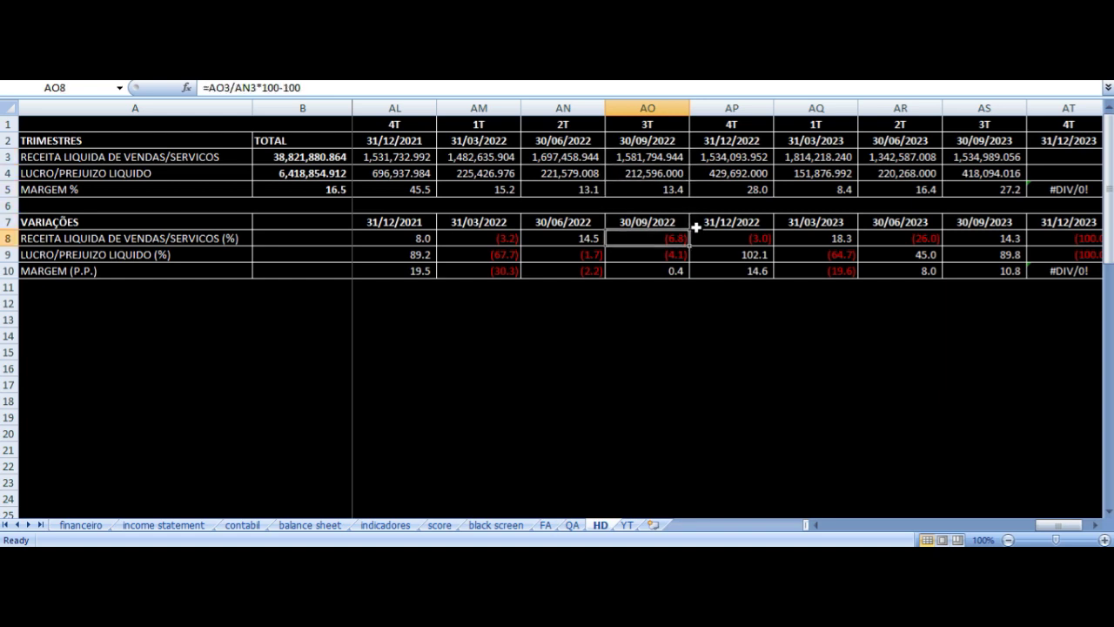
pyautogui.press('Down')
# Step: Move to the 31/12/2022 (4T) column and examine it from its heading down to the revenue variation
pyautogui.press('Up')
pyautogui.press('Up')
pyautogui.press('Up')
pyautogui.press('Up')
pyautogui.press('Up')
pyautogui.press('Up')
pyautogui.press('Up')
pyautogui.press('Right')
pyautogui.press('Up')
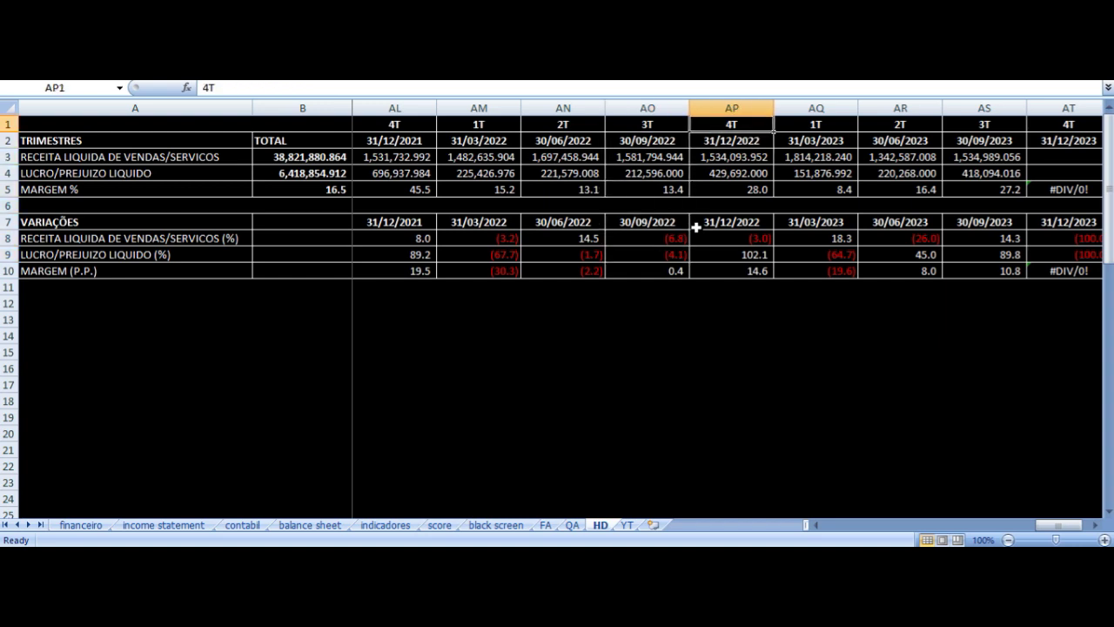
pyautogui.press('Down')
pyautogui.press('Down')
pyautogui.press('Down')
pyautogui.press('Down')
pyautogui.press('Down')
pyautogui.press('Down')
pyautogui.press('Down')
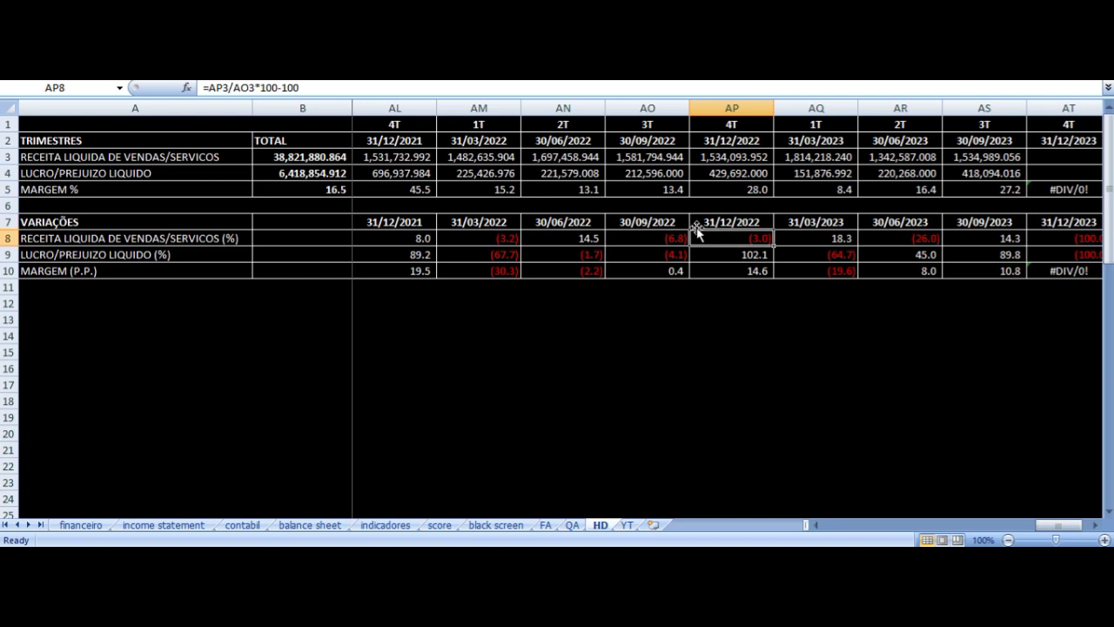
# Step: Recheck the margin and net revenue of the 31/12/2022 quarter
pyautogui.press('Up')
pyautogui.press('Up')
pyautogui.press('Up')
pyautogui.press('Up')
pyautogui.press('Up')
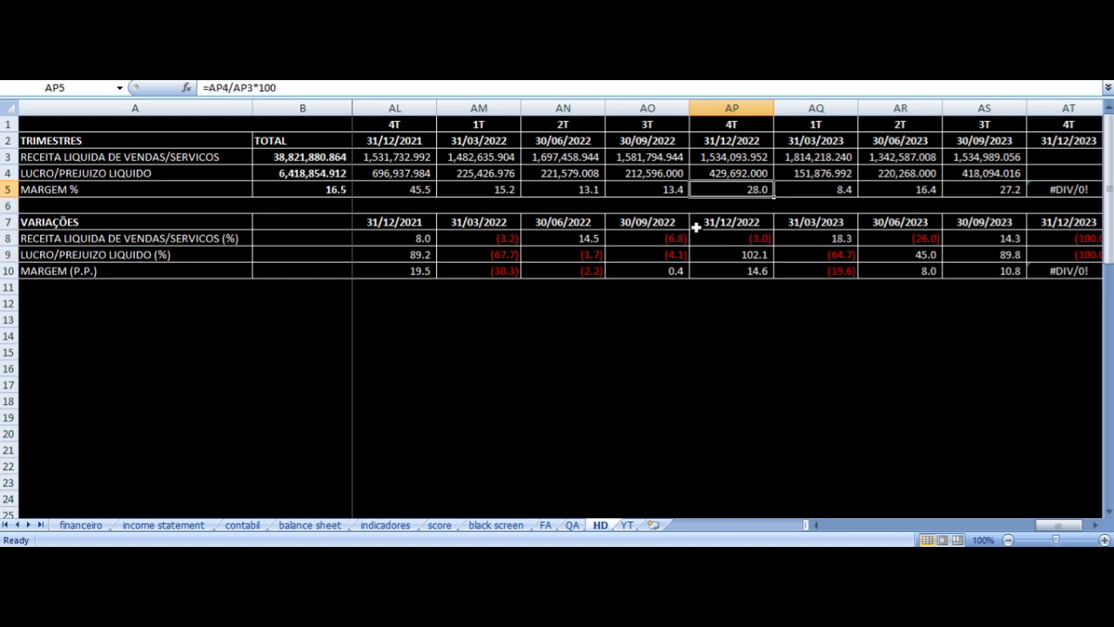
pyautogui.press('Up')
pyautogui.press('Down')
# Step: Compare net revenue and net profit for 31/03/2023, and move on to the net revenue of 30/06/2023
pyautogui.press('Right')
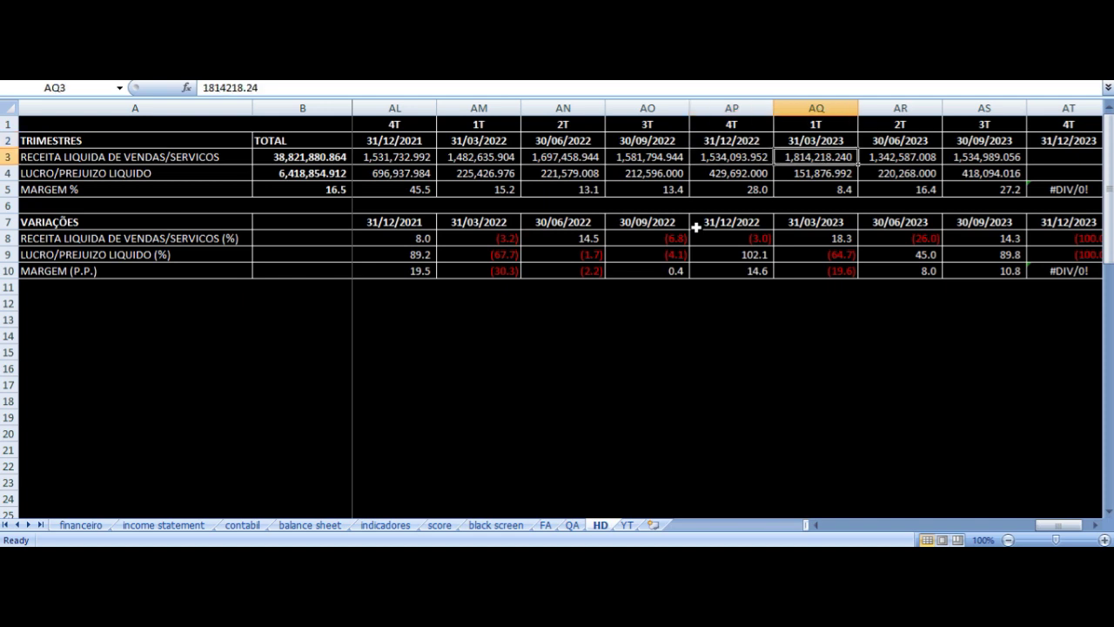
pyautogui.press('Down')
pyautogui.press('Up')
pyautogui.press('Down')
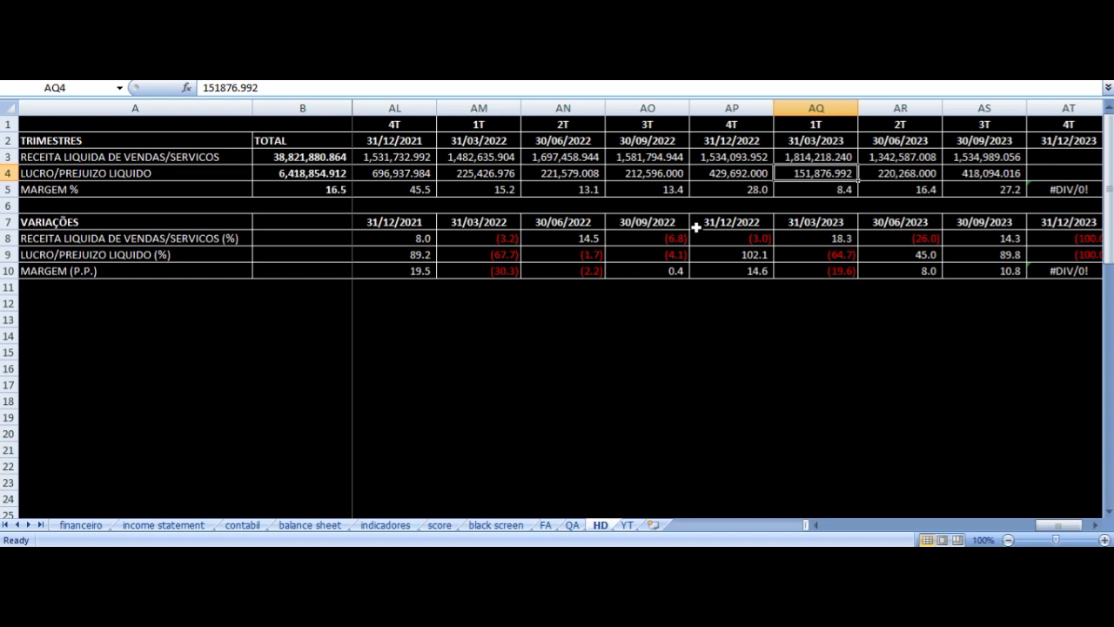
pyautogui.press('Up')
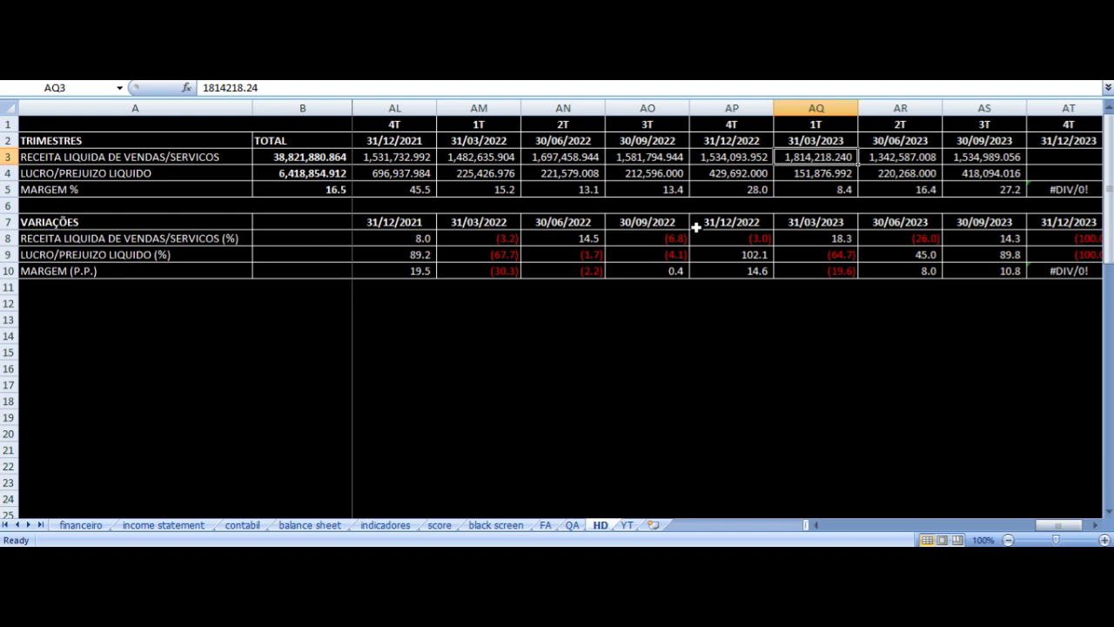
pyautogui.press('Right')
pyautogui.press('Down')
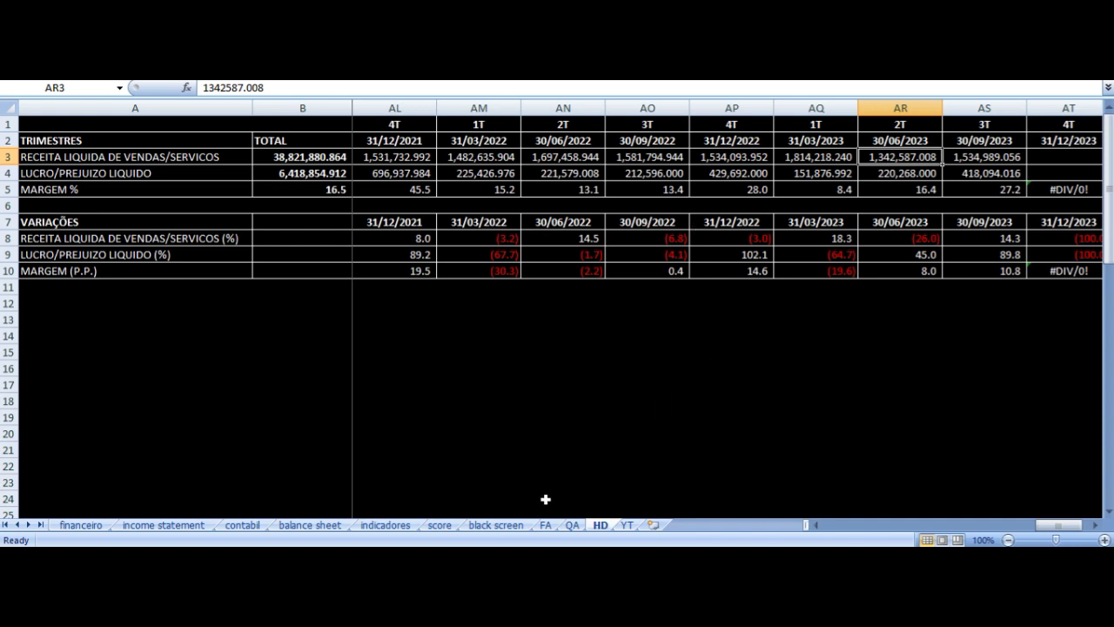
# Step: Switch to the Yahoo Finance chart and examine SMTO3.SA's price over the past year, including the 8/18/2023 session
pyautogui.hotkey('alt', 'Tab')
pyautogui.scroll(10, 626, 378)
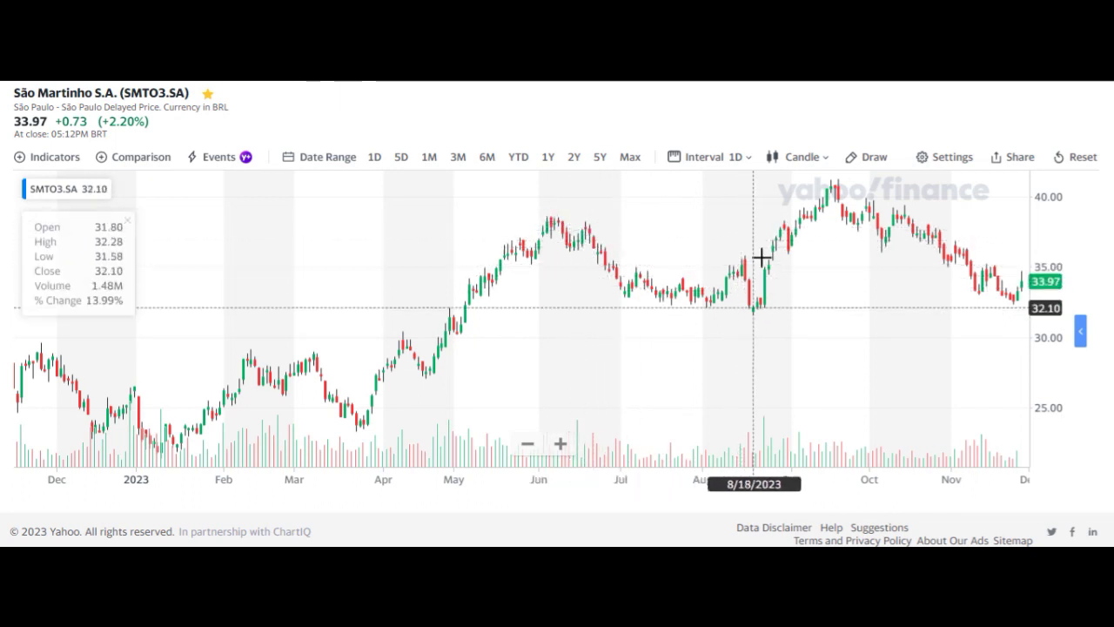
pyautogui.moveTo(531, 547)
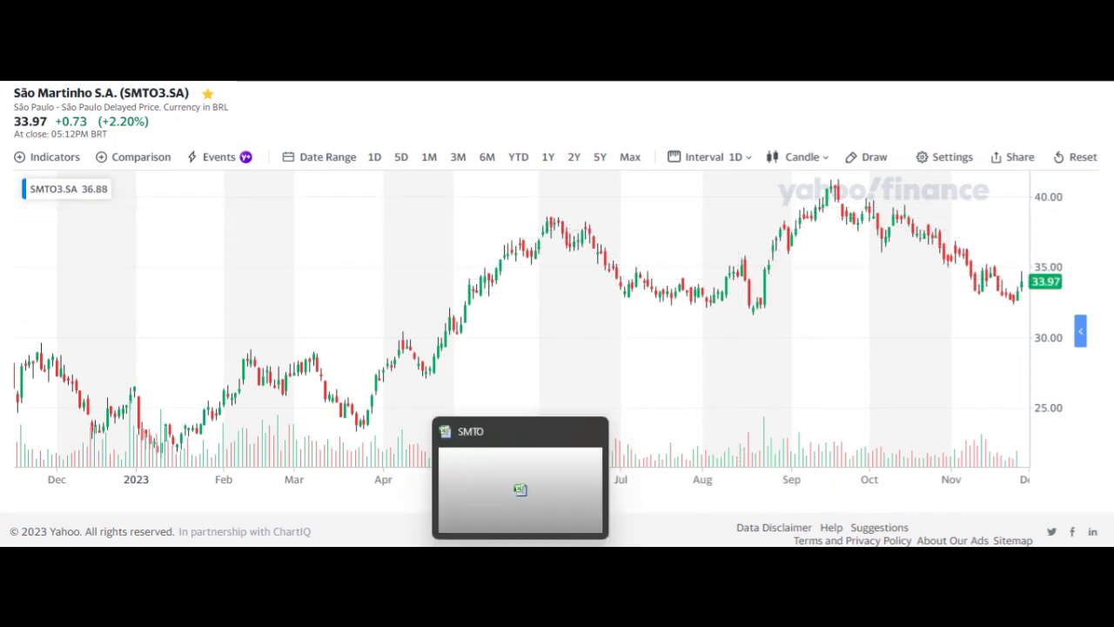
# Step: Switch back to the SMTO spreadsheet and compare net revenue and net profit for the 30/06/2023 quarter
pyautogui.click(517, 488)
pyautogui.press('Down')
pyautogui.press('Up')
pyautogui.press('Down')
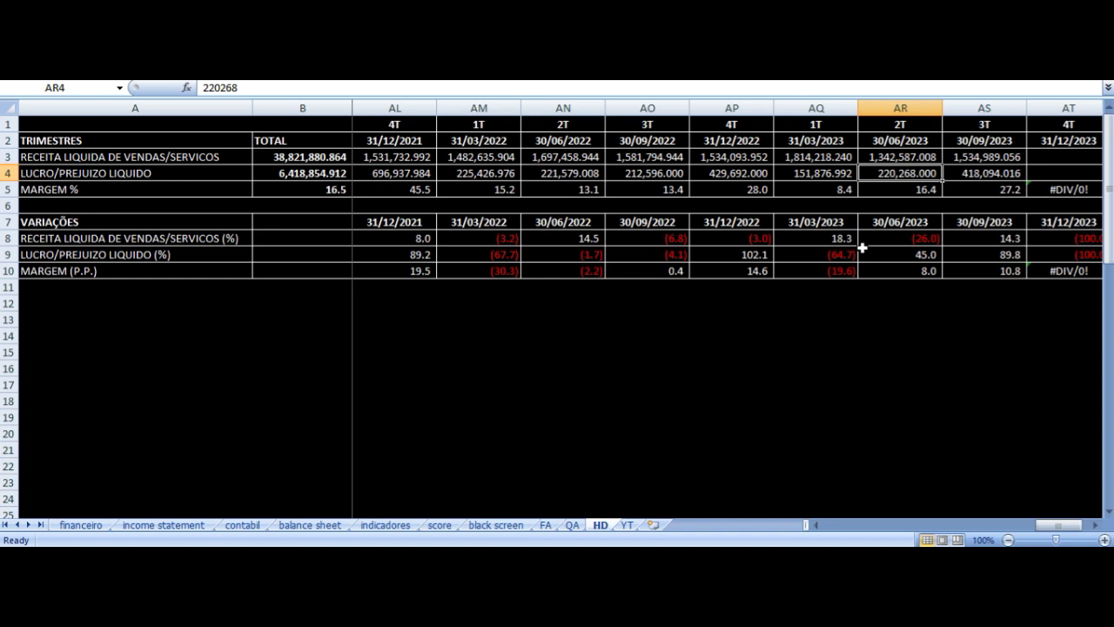
pyautogui.press('Down')
pyautogui.press('Up')
pyautogui.press('Up')
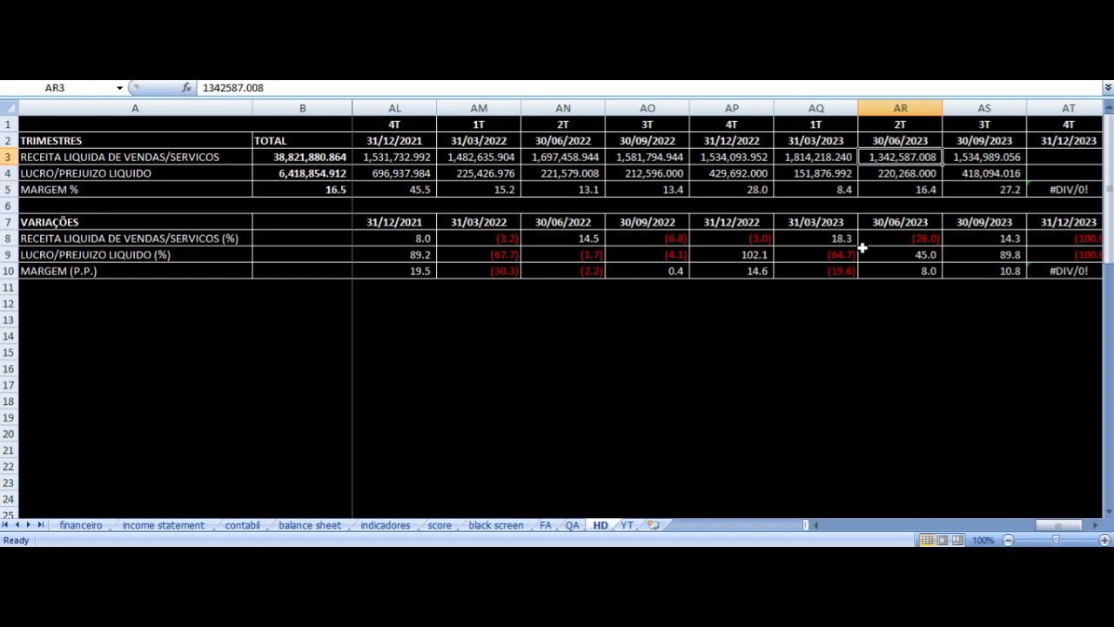
pyautogui.press('Down')
pyautogui.press('Up')
pyautogui.press('Down')
pyautogui.press('Up')
# Step: Move to the 30/09/2023 (3T) column and examine its heading, net revenue and net profit
pyautogui.press('Right')
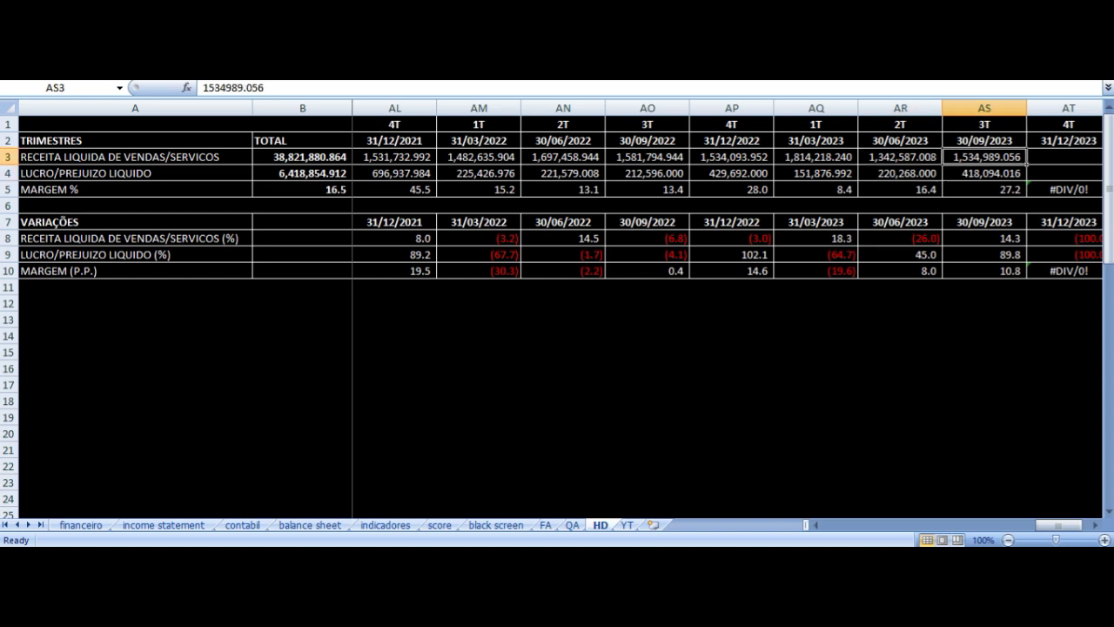
pyautogui.press('Up')
pyautogui.press('Up')
pyautogui.press('Down')
pyautogui.press('Down')
pyautogui.press('Down')
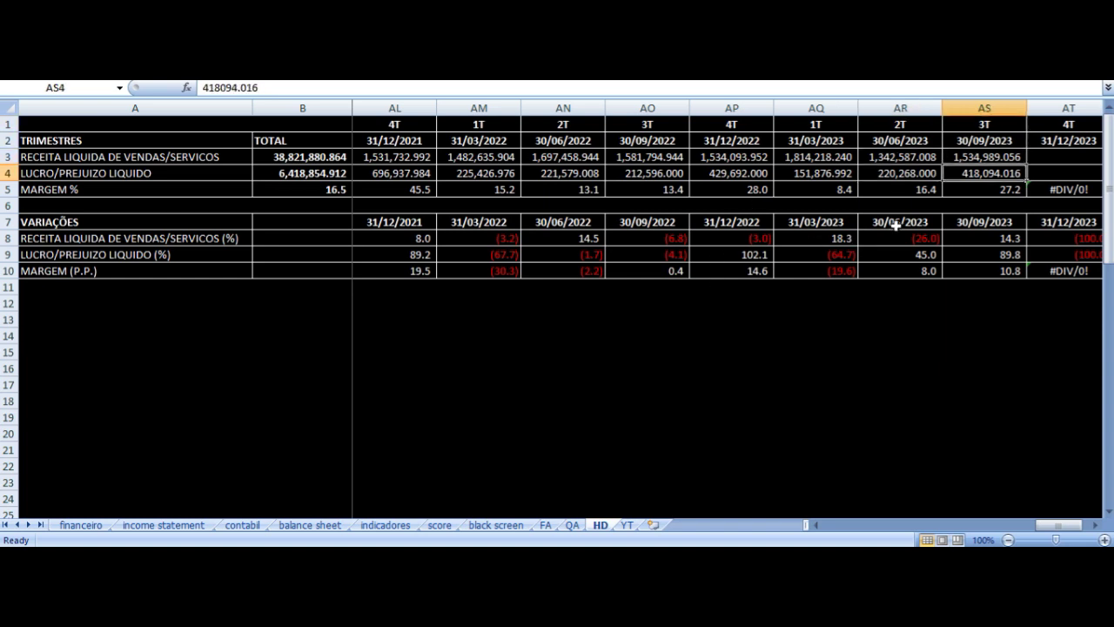
pyautogui.click(963, 156)
pyautogui.click(987, 174)
# Step: Open the YT sheet and compare net revenue between 9M22 and 9M23 in the nine-month table
pyautogui.click(627, 525)
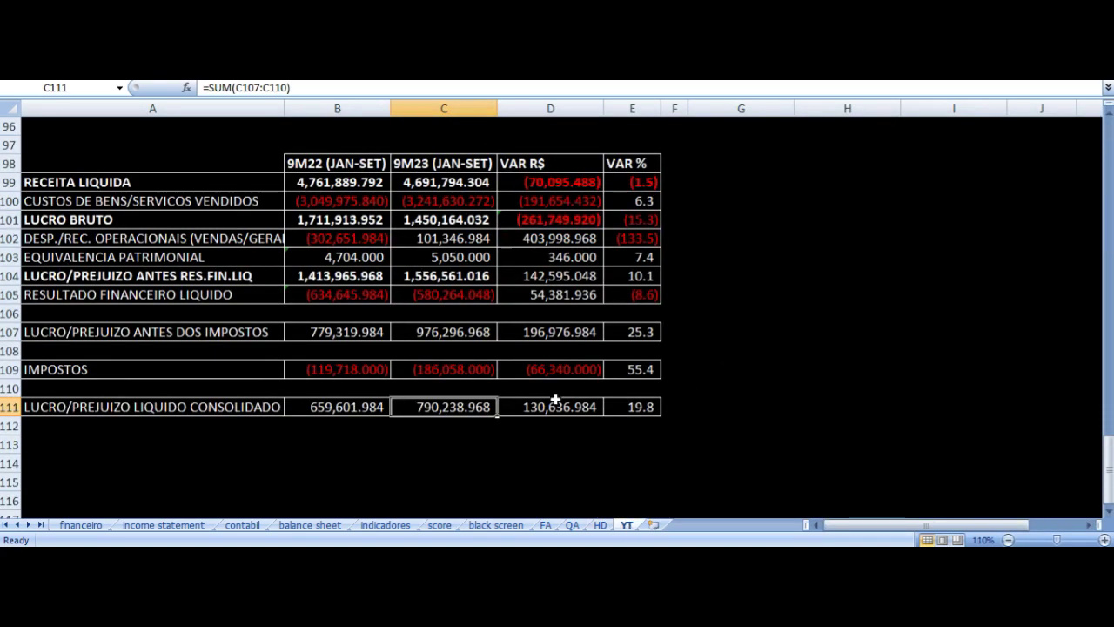
pyautogui.scroll(6, 526, 360)
pyautogui.scroll(20, 526, 360)
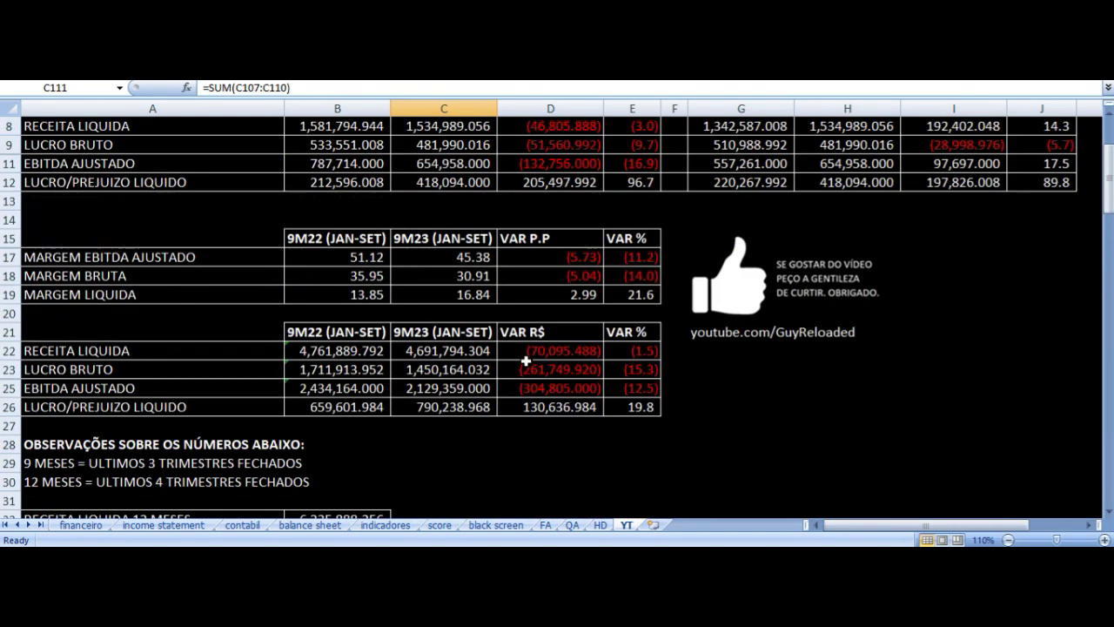
pyautogui.click(540, 350)
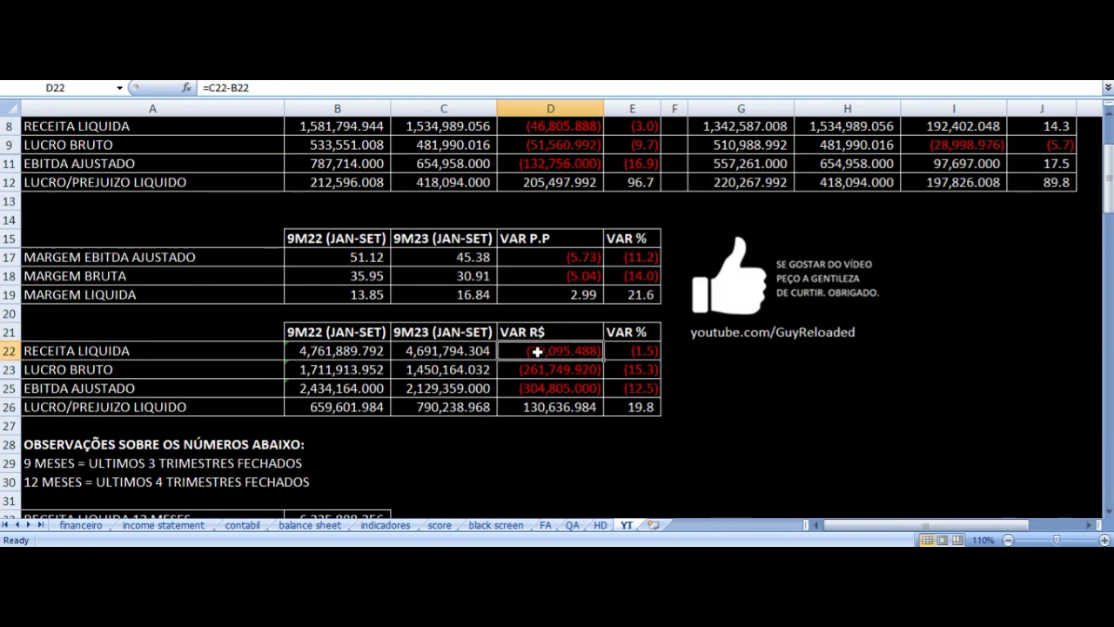
pyautogui.press('Left')
pyautogui.press('Left')
pyautogui.press('Right')
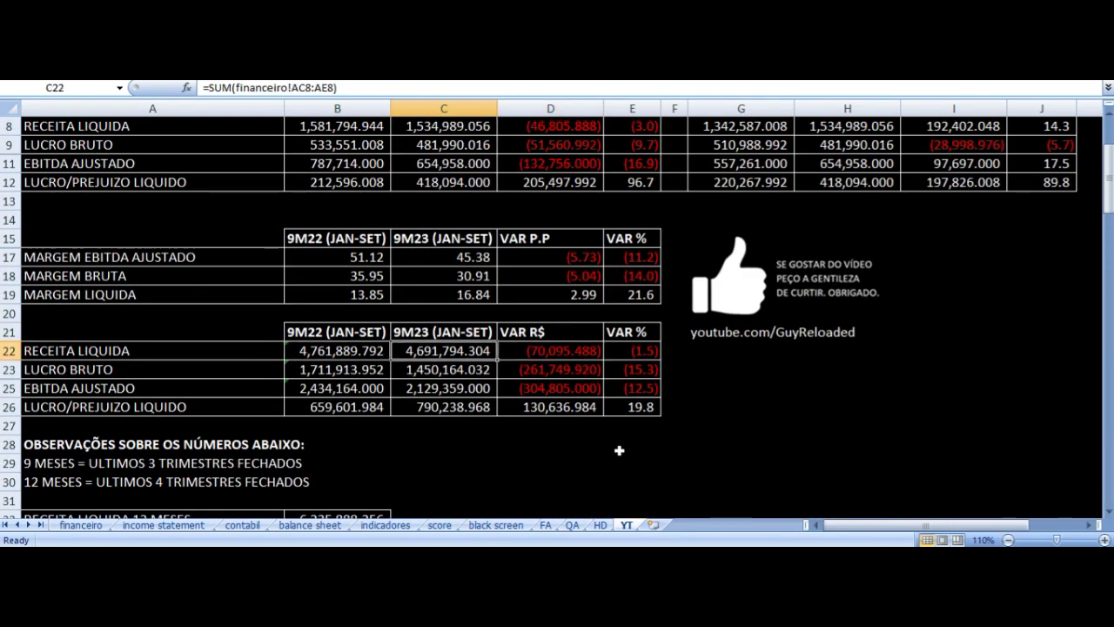
# Step: Examine the nine-month variations down to adjusted EBITDA, and compare net profit for 9M23 and 9M22
pyautogui.press('Right')
pyautogui.press('Down')
pyautogui.press('Down')
pyautogui.press('Down')
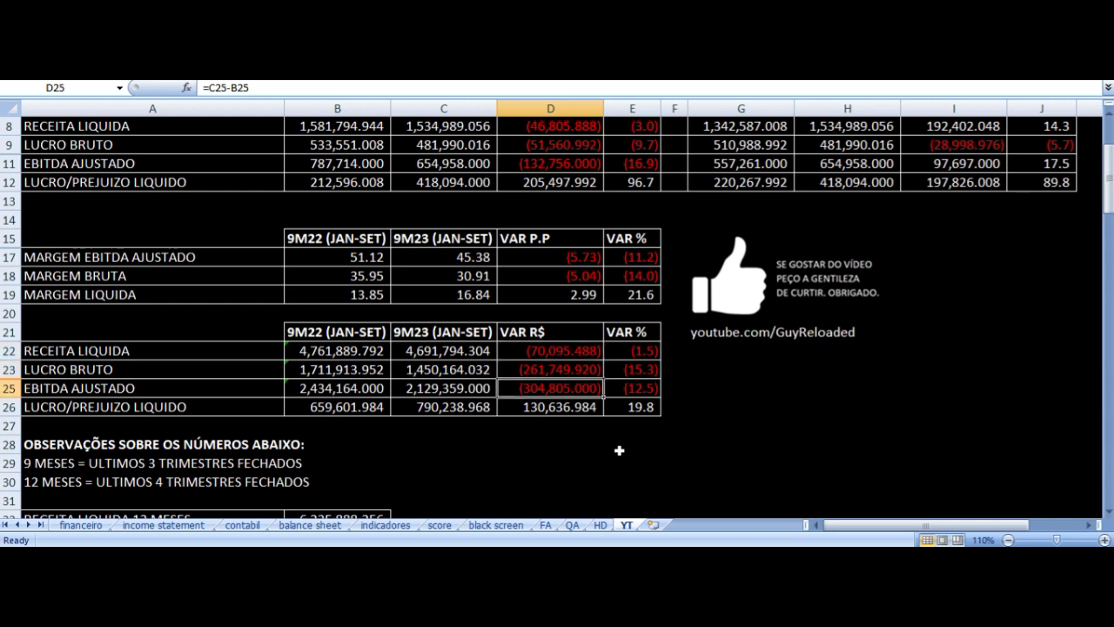
pyautogui.press('Right')
pyautogui.press('Left')
pyautogui.press('Left')
pyautogui.press('Down')
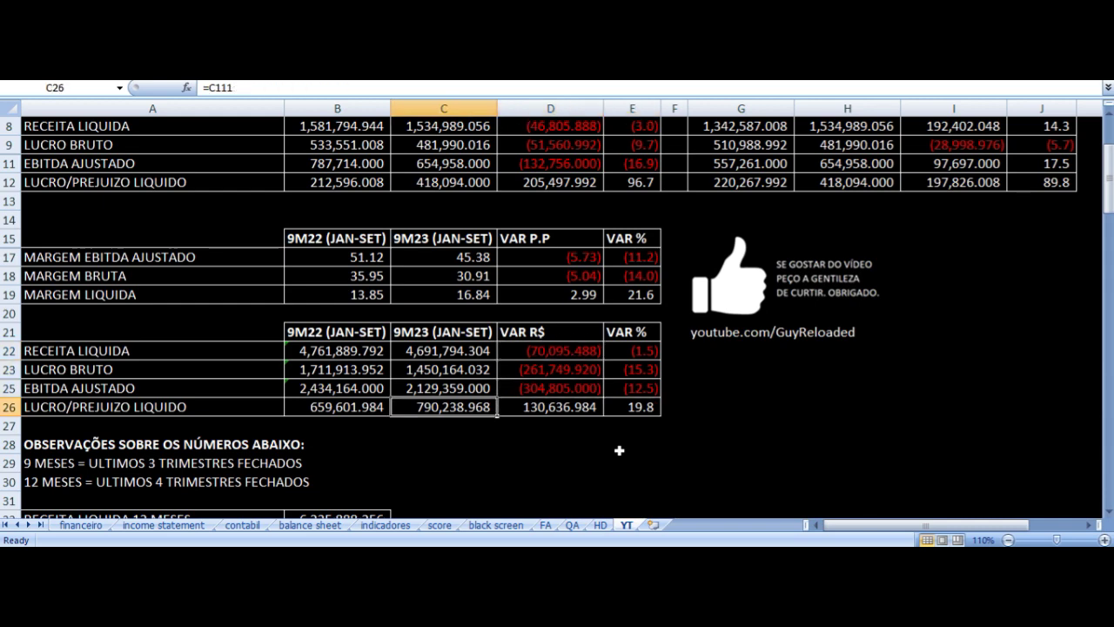
pyautogui.press('Left')
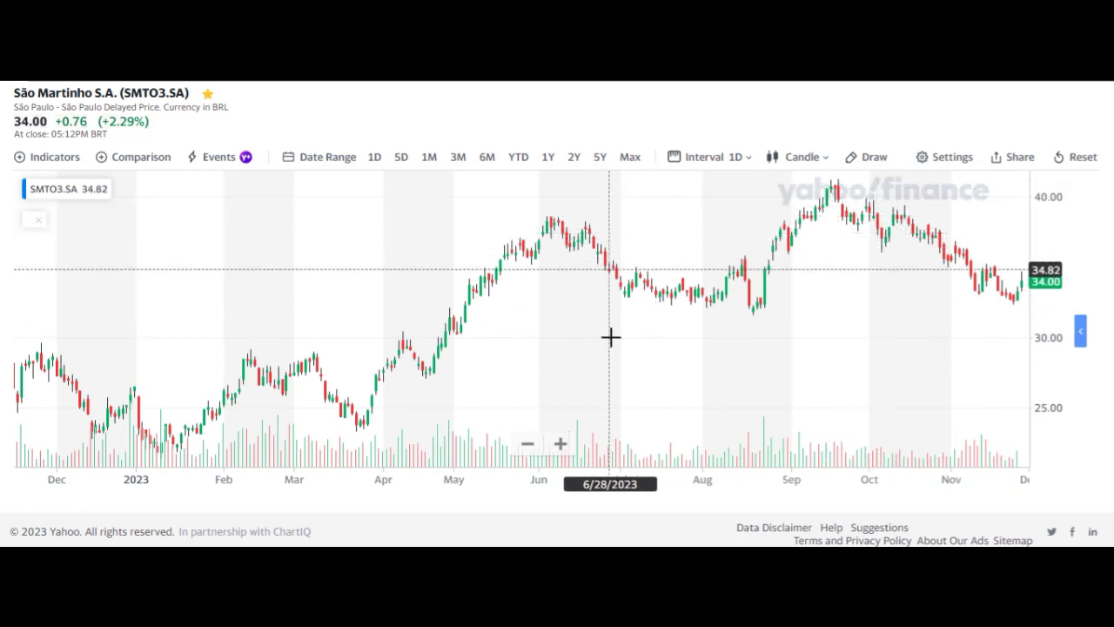
# Step: View SMTO3.SA's Yahoo Finance price history back to 2019, and return to the spreadsheet's 3T22 versus 3T23 comparison
pyautogui.scroll(-5, 610, 337)
pyautogui.scroll(-5, 610, 337)
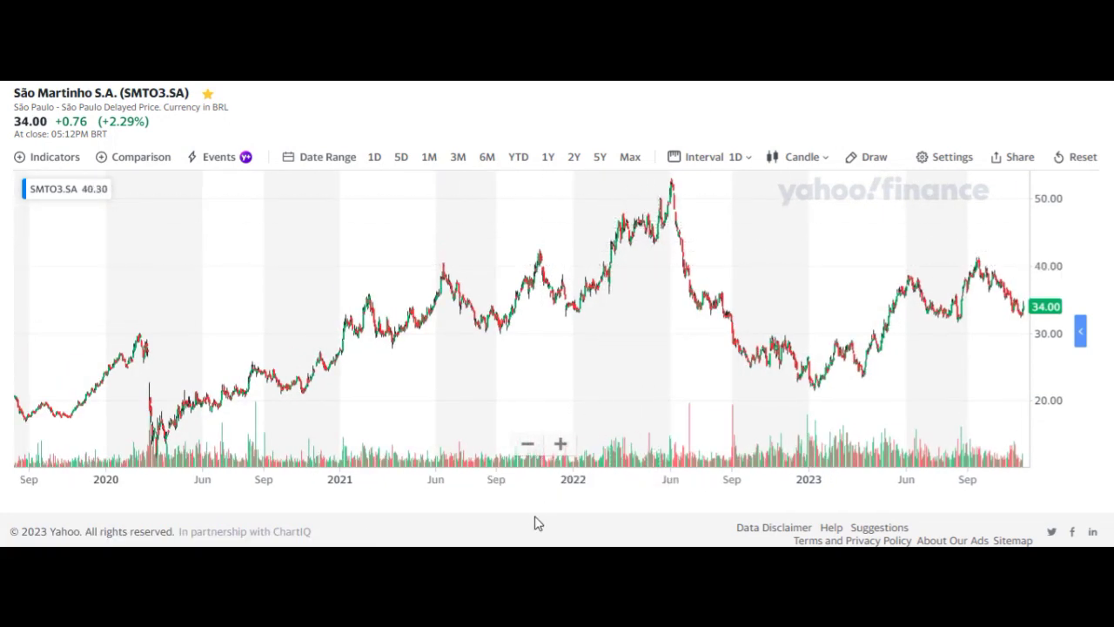
pyautogui.click(531, 483)
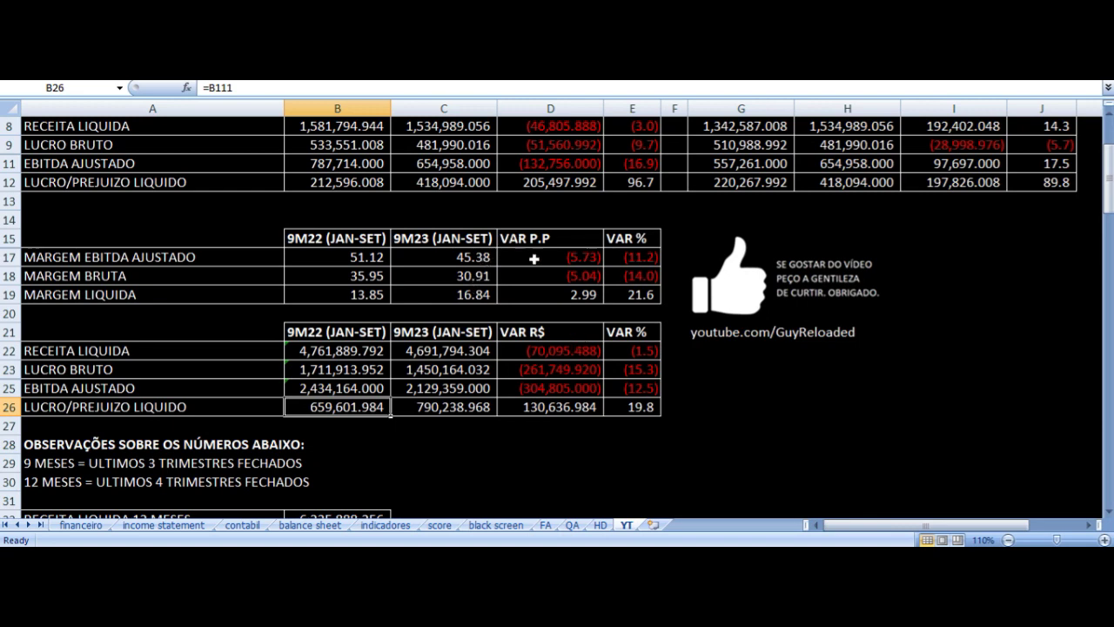
pyautogui.scroll(3, 561, 308)
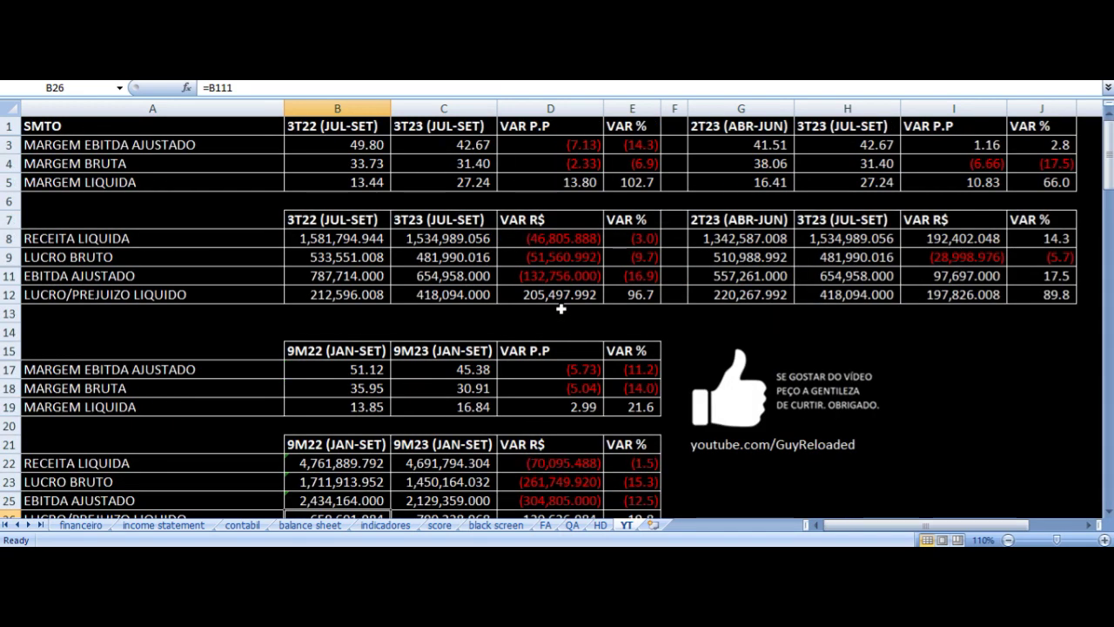